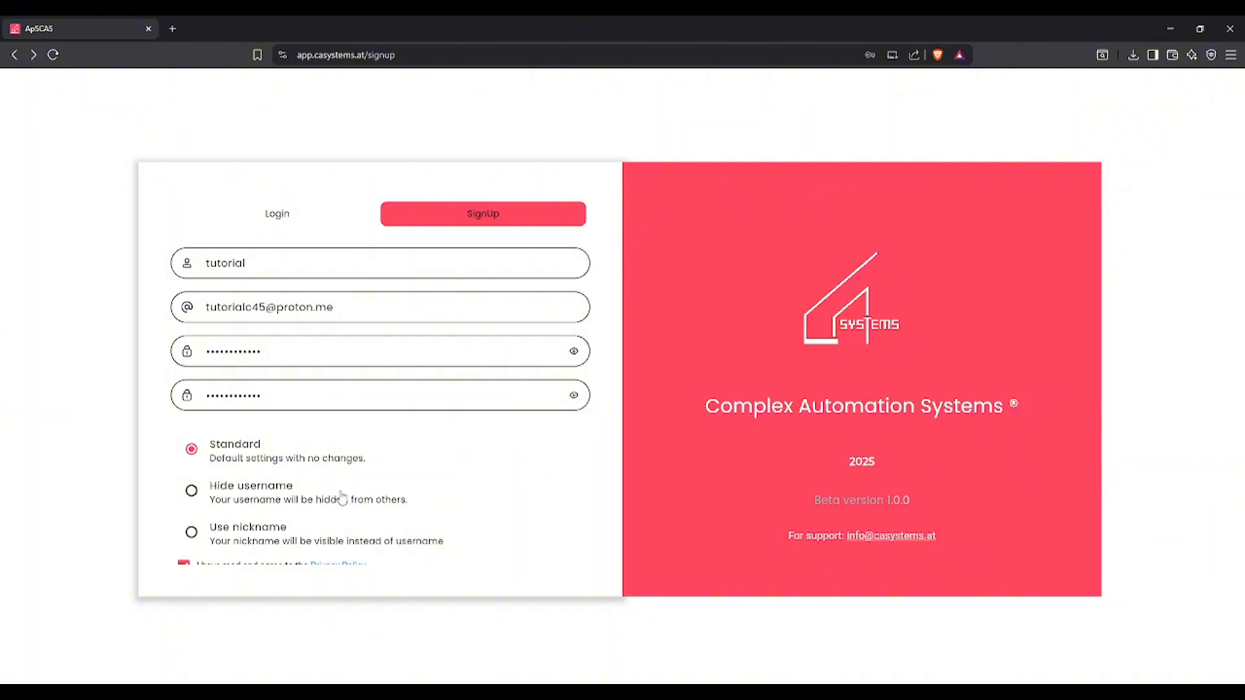
- Show a generated nickname, then revert to Standard visibility and submit the sign-up form
scroll(340, 459, "down", 1)
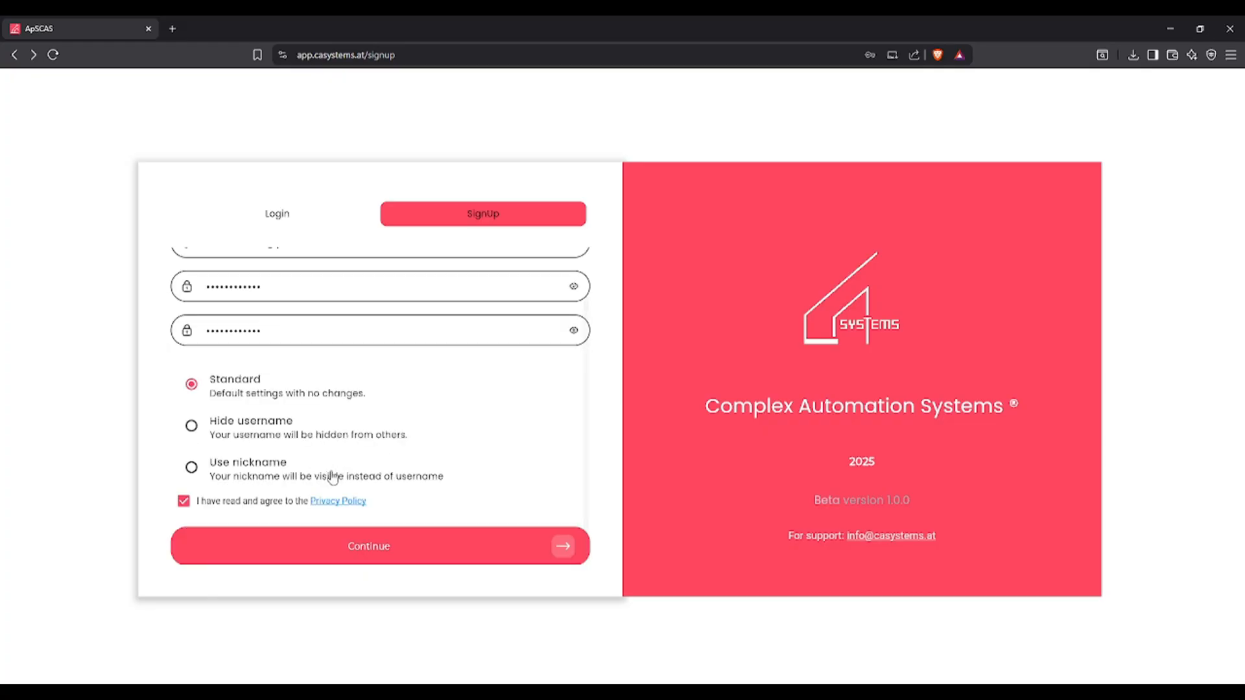
left_click(332, 477)
left_click(372, 530)
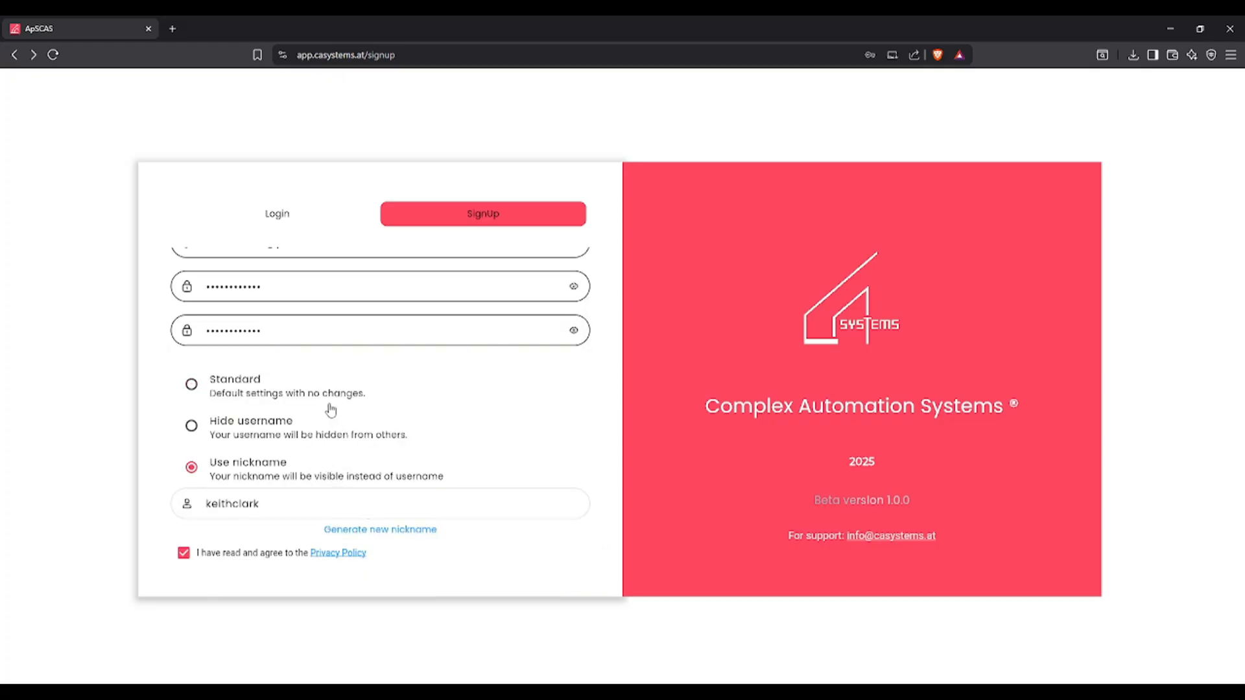
left_click(328, 405)
scroll(363, 454, "down", 1)
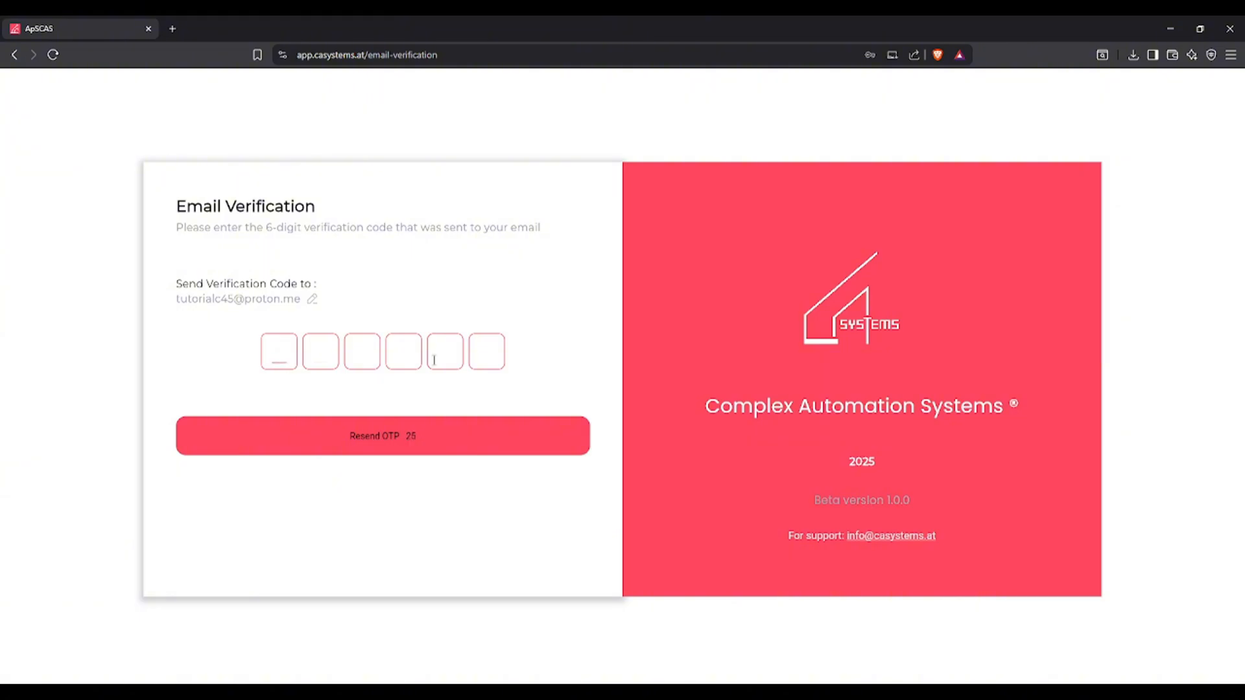
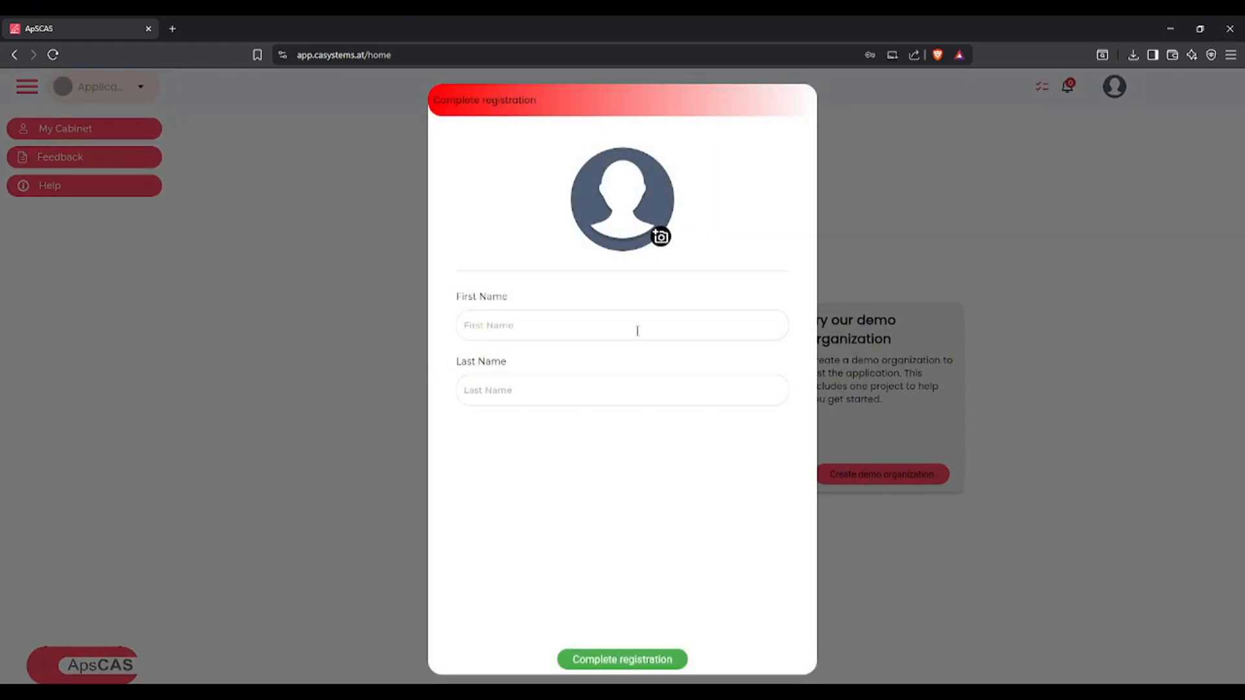
- Enter the 6-digit verification code, first name Tutorial and a last name, and complete registration
left_click(638, 331)
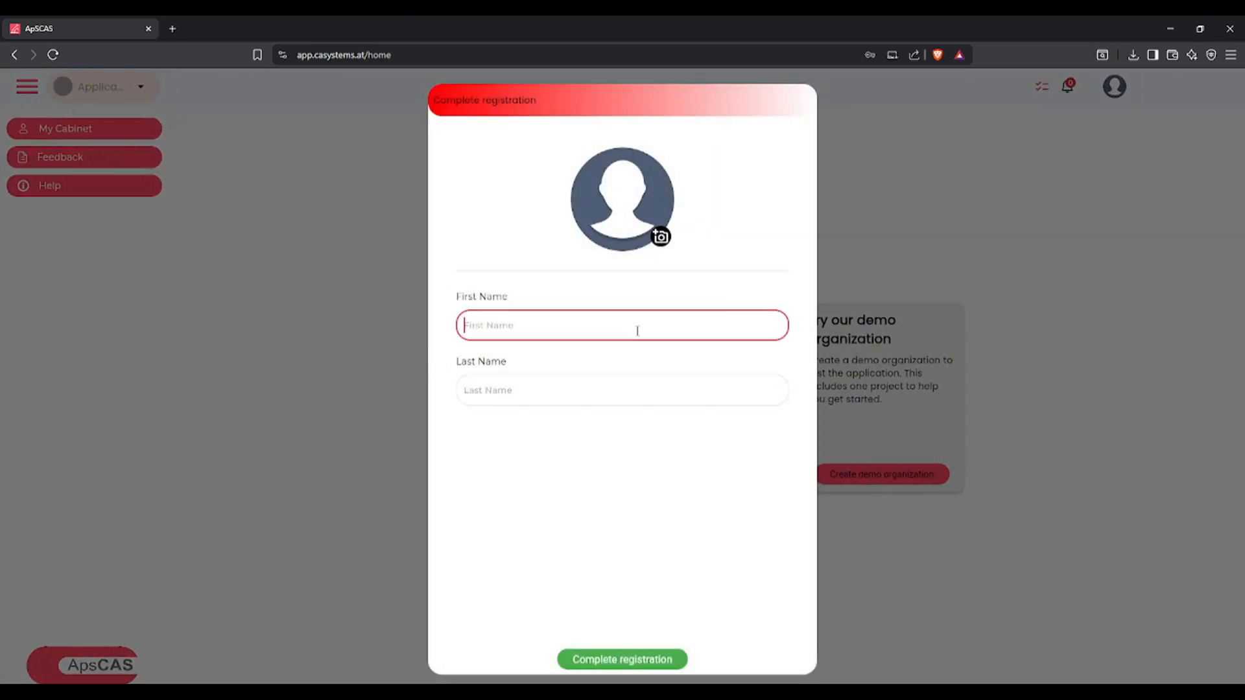
type("Tutorial")
key("Tab")
type("t")
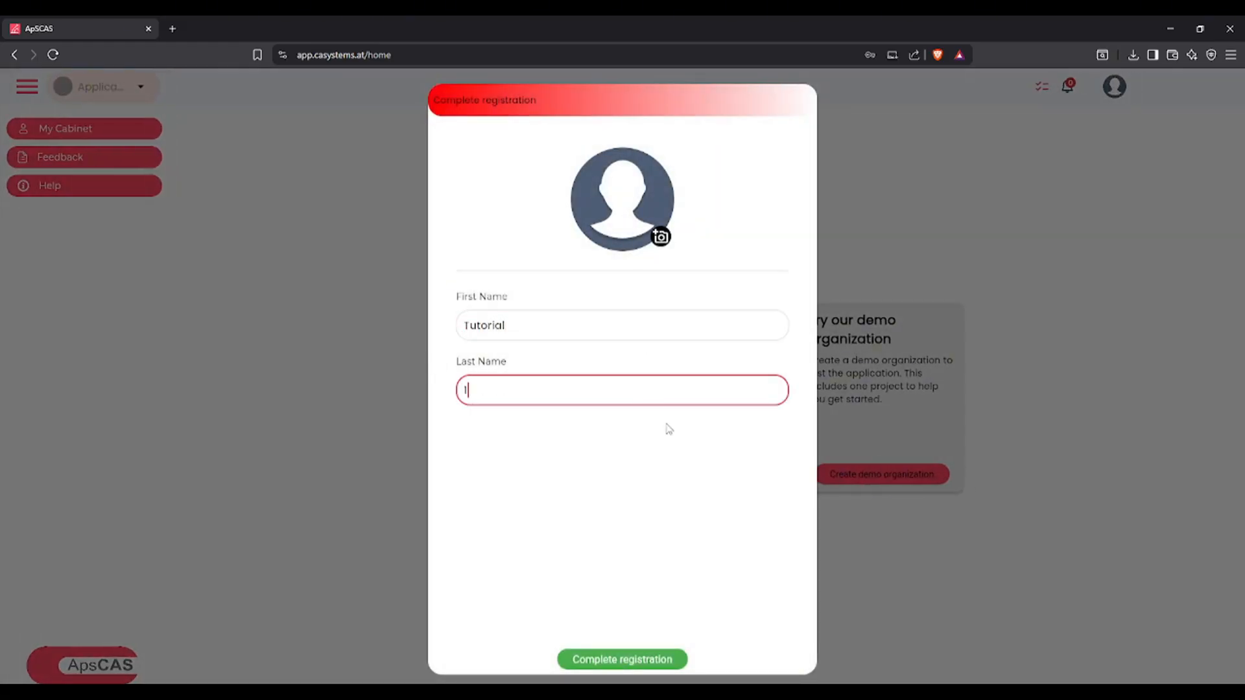
left_click(649, 662)
left_click(657, 387)
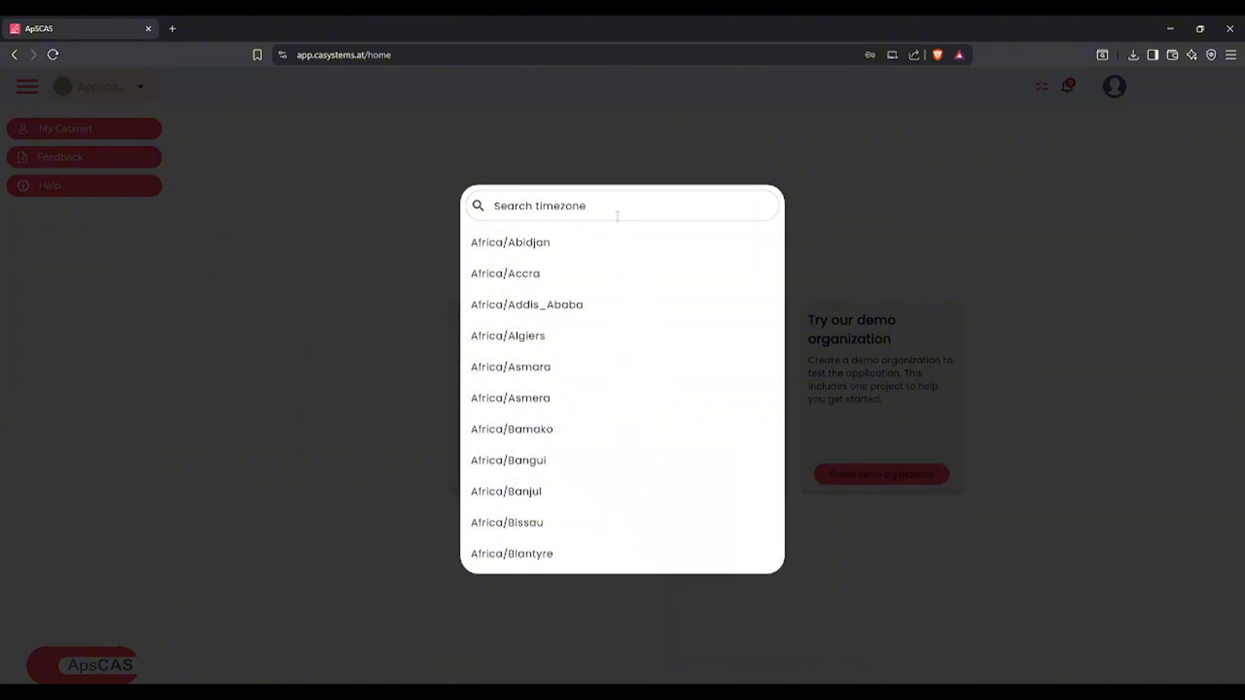
- Search timezones for GMT+4, select Etc/GMT+4, and save it
scroll(642, 350, "down", 5)
left_click(559, 207)
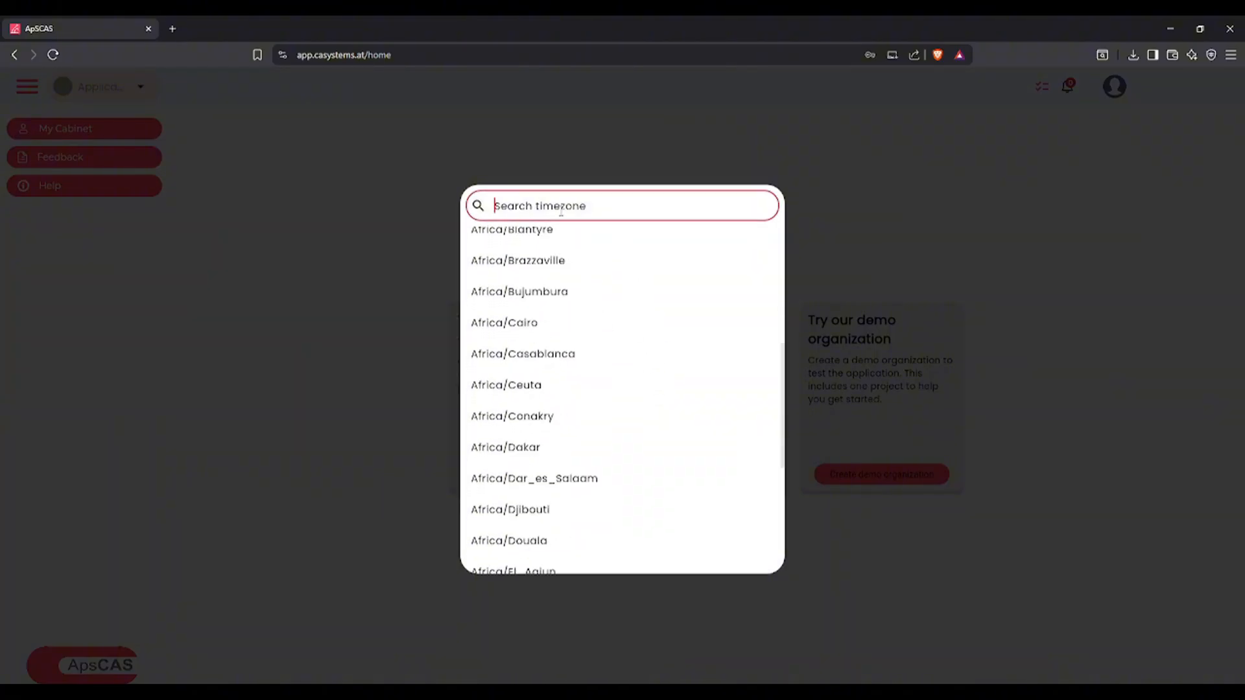
type("GMT+4")
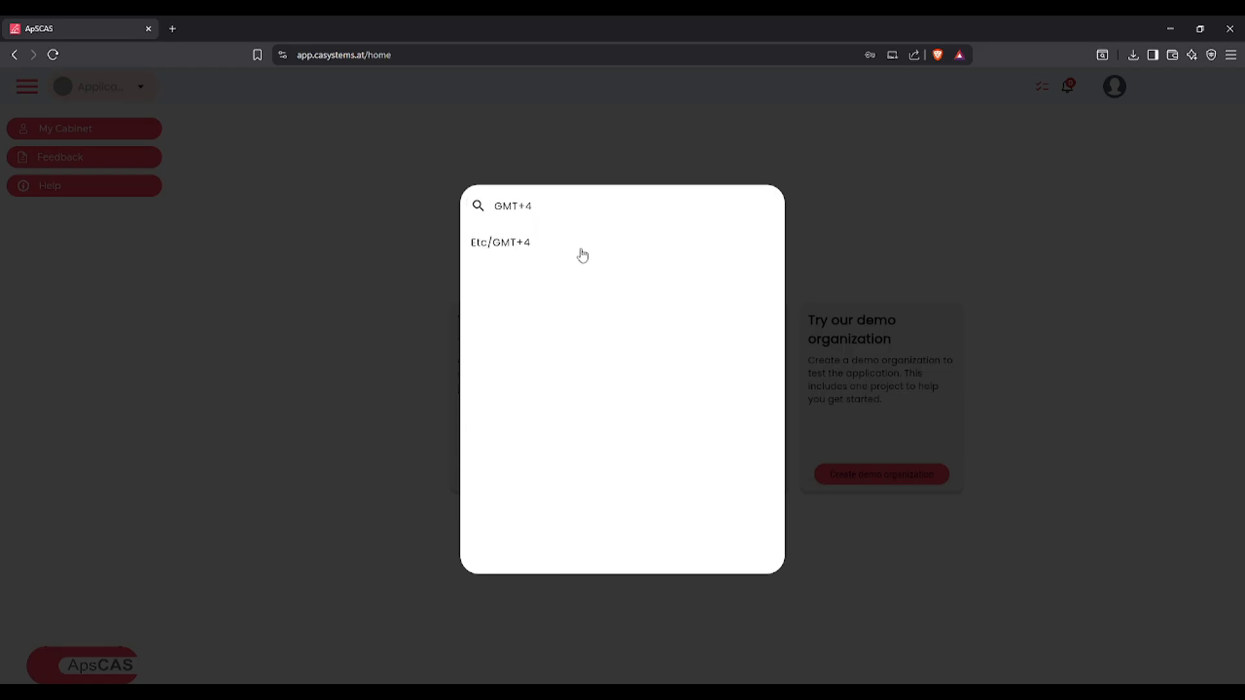
left_click(580, 250)
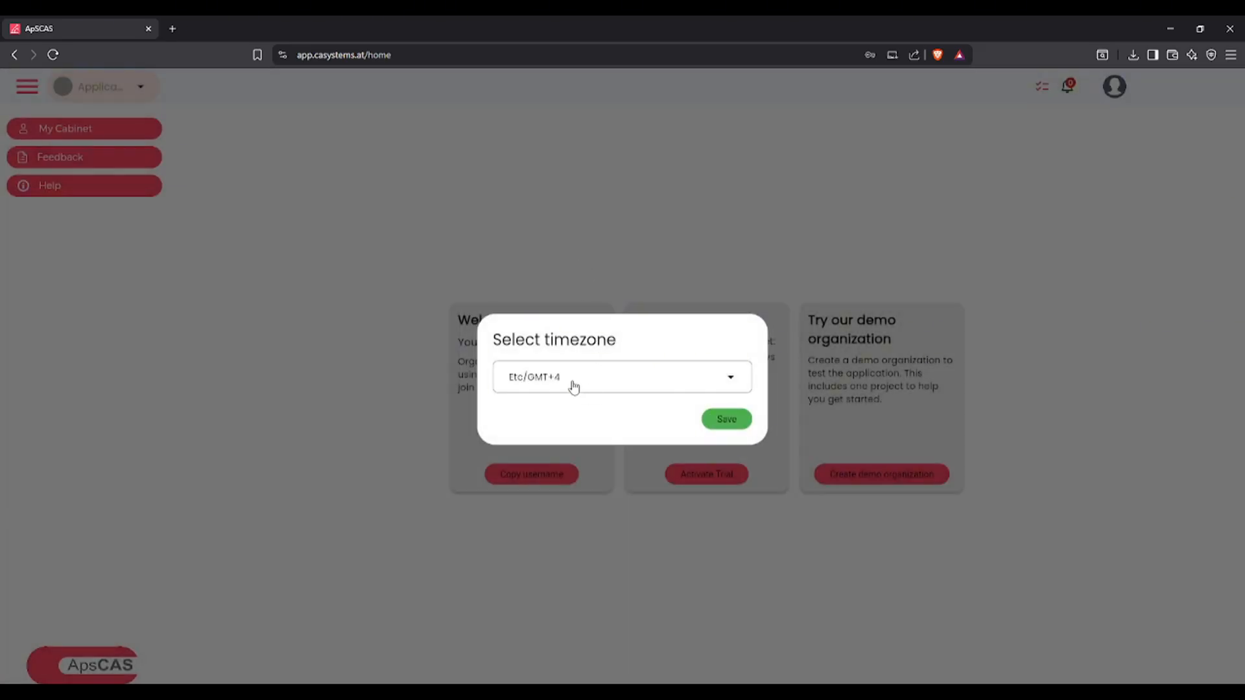
left_click(728, 419)
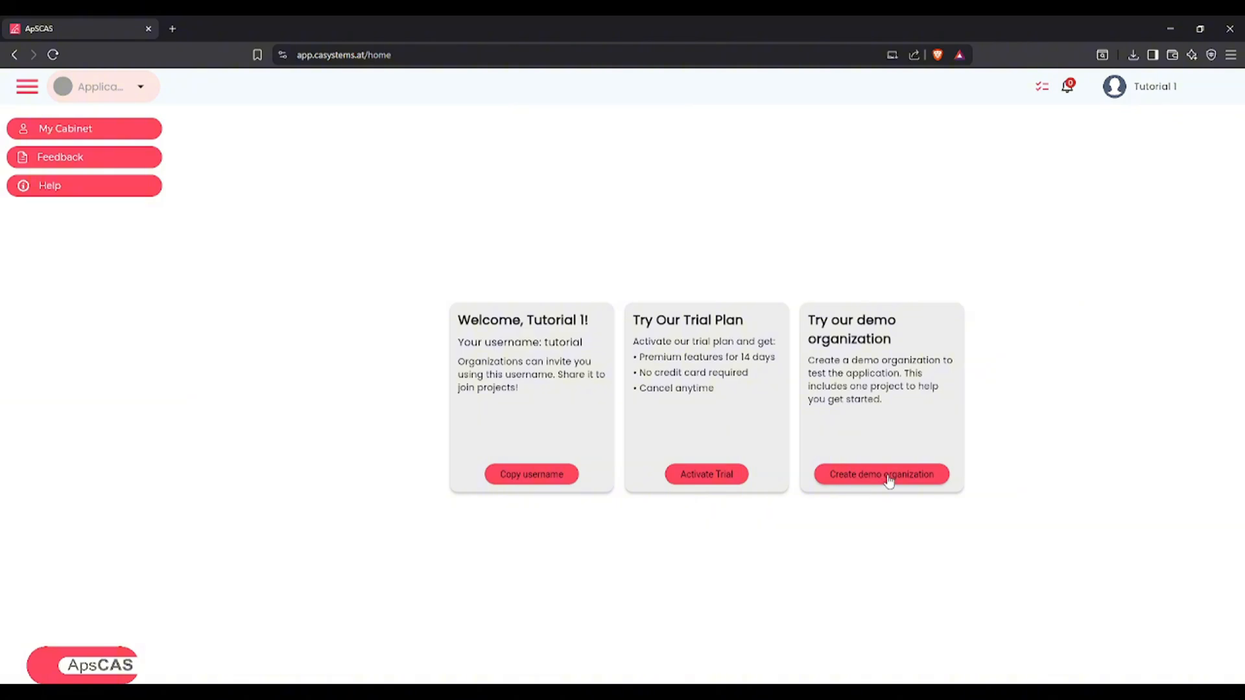
- Activate the free trial, sign back in, and go to the organization creation page
left_click(716, 474)
left_click(834, 418)
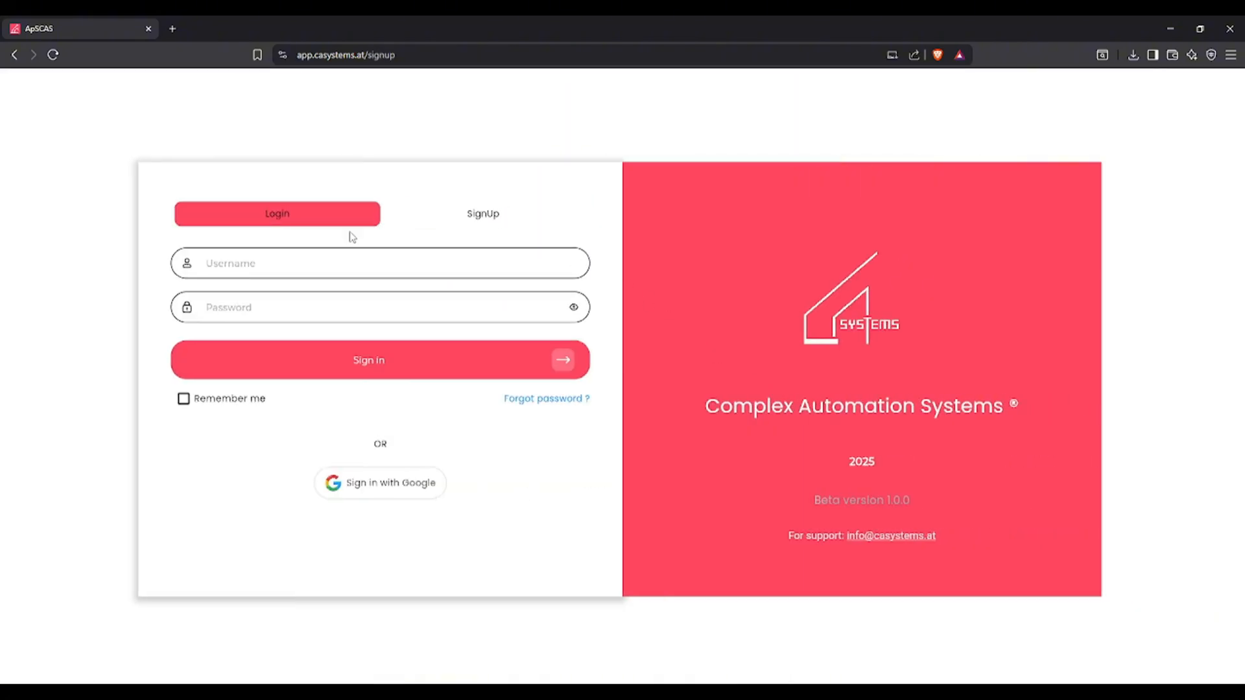
left_click(427, 262)
type("tutorial")
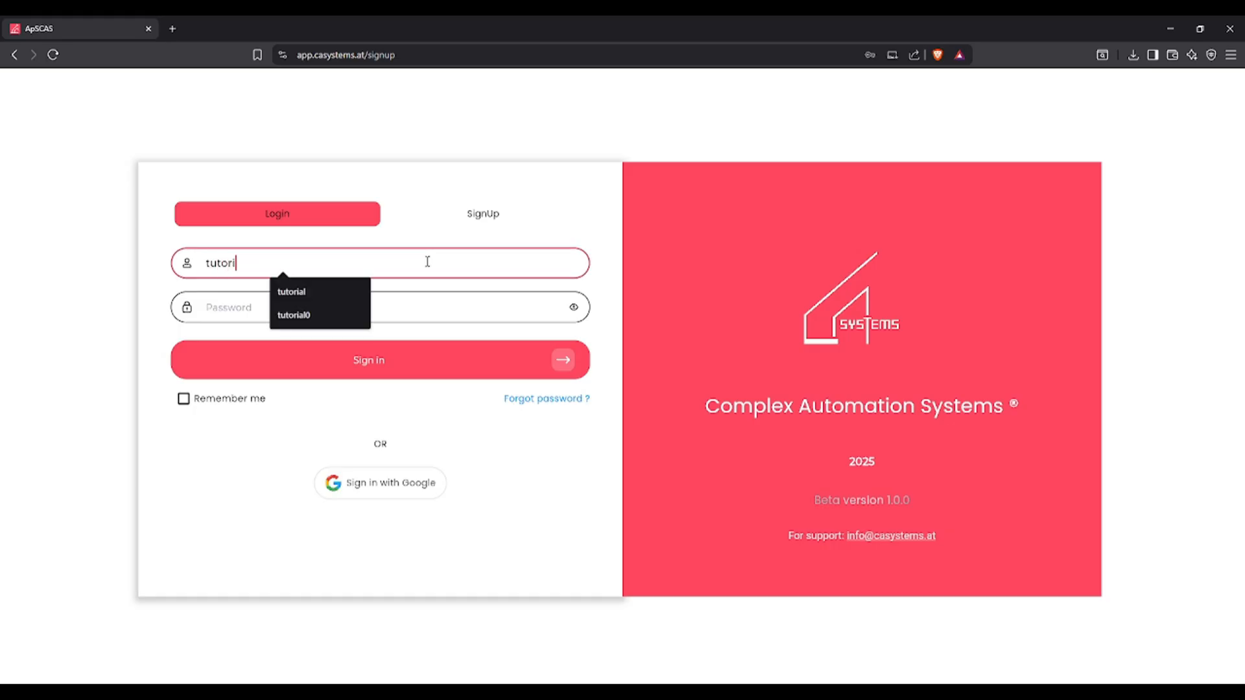
left_click(456, 299)
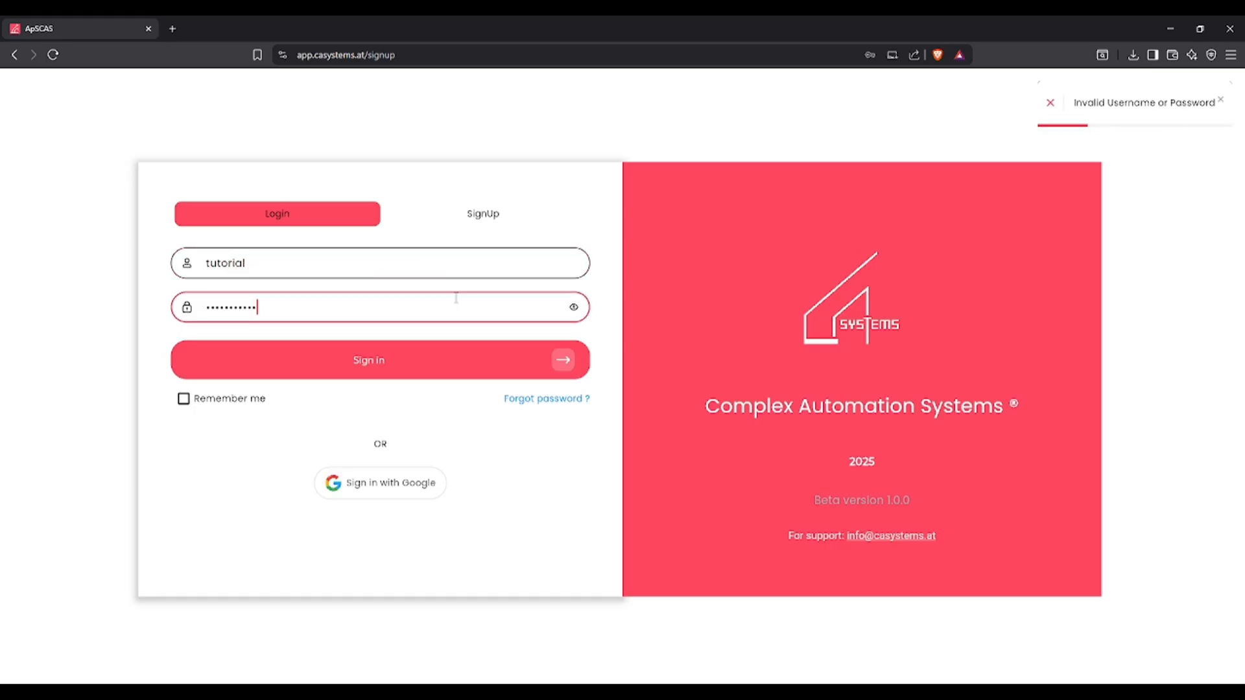
left_click(461, 363)
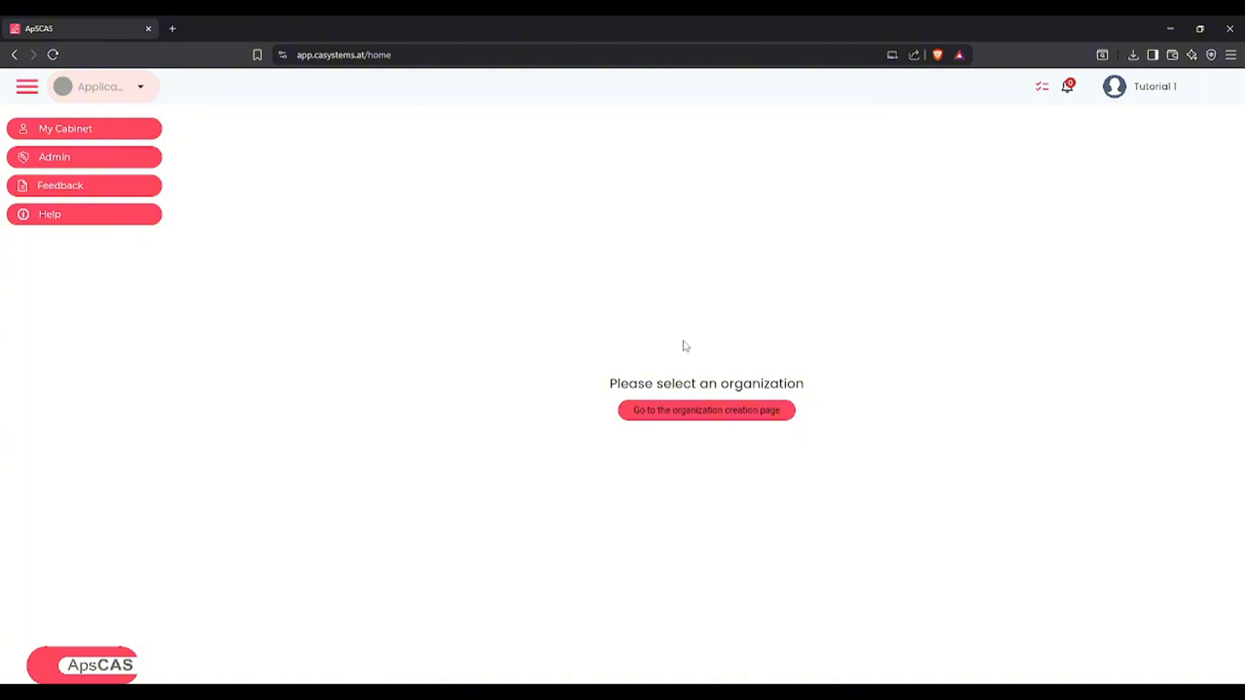
left_click(692, 420)
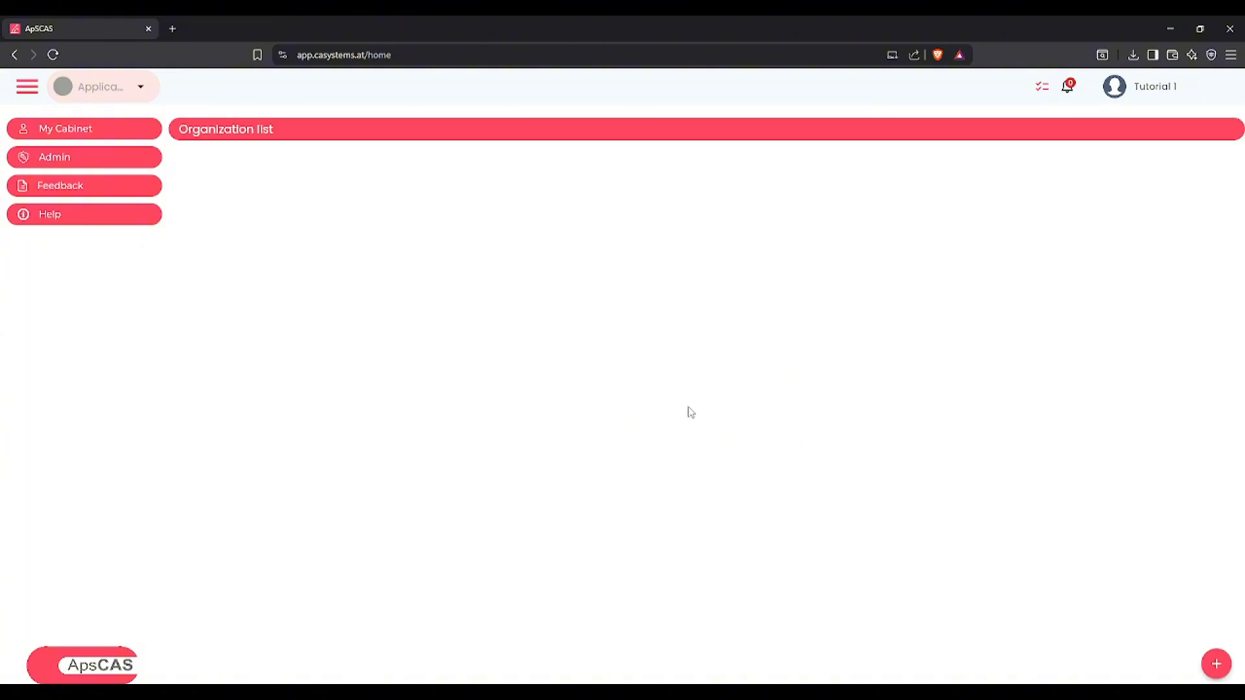
- Create a new organization named Tutorial with short name Tut
left_click(1216, 664)
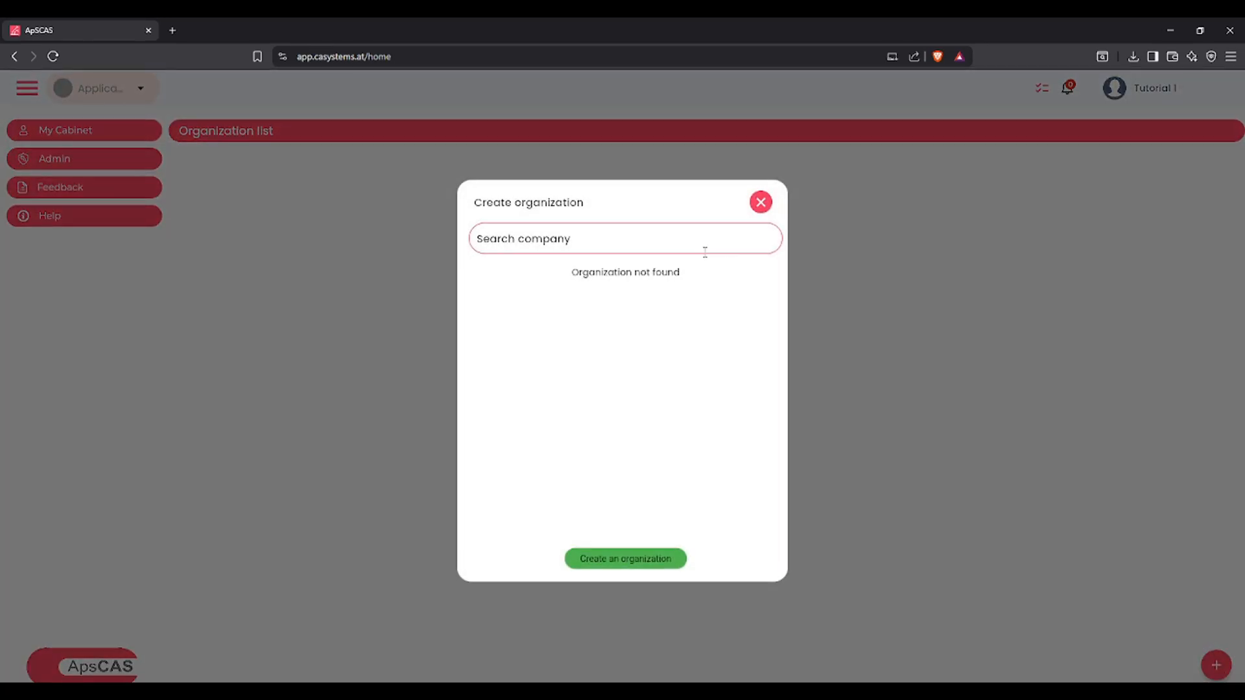
left_click(640, 558)
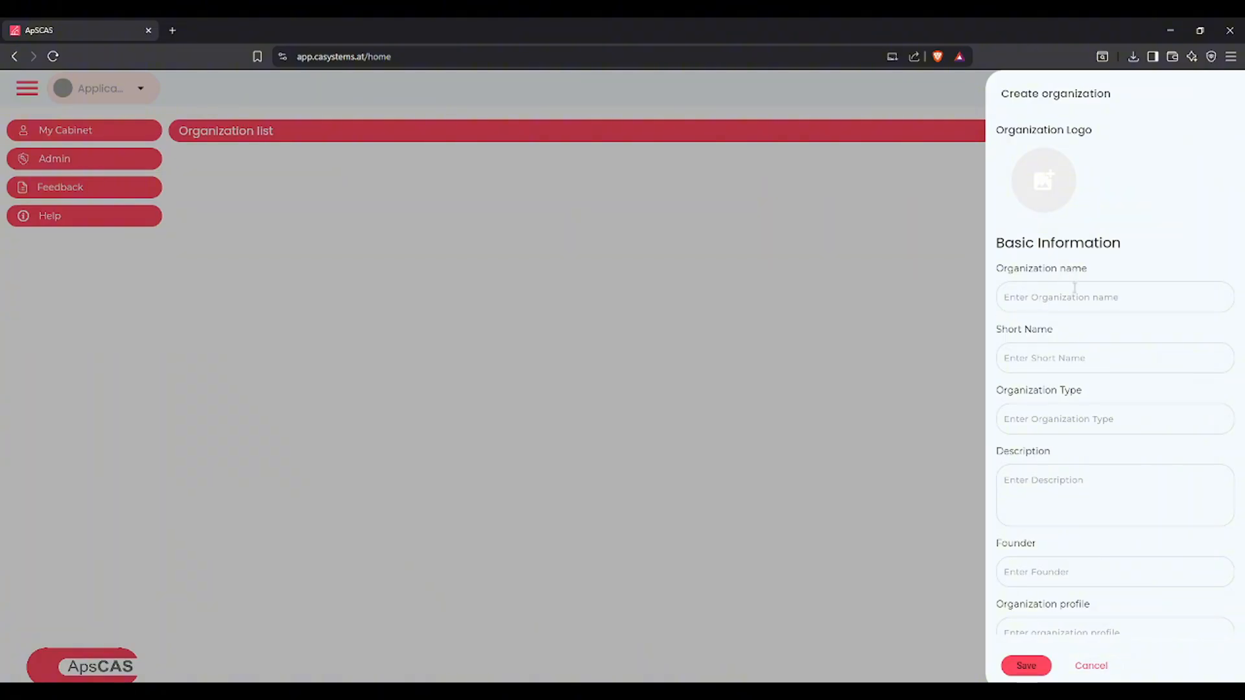
left_click(1075, 287)
type("Tutorial")
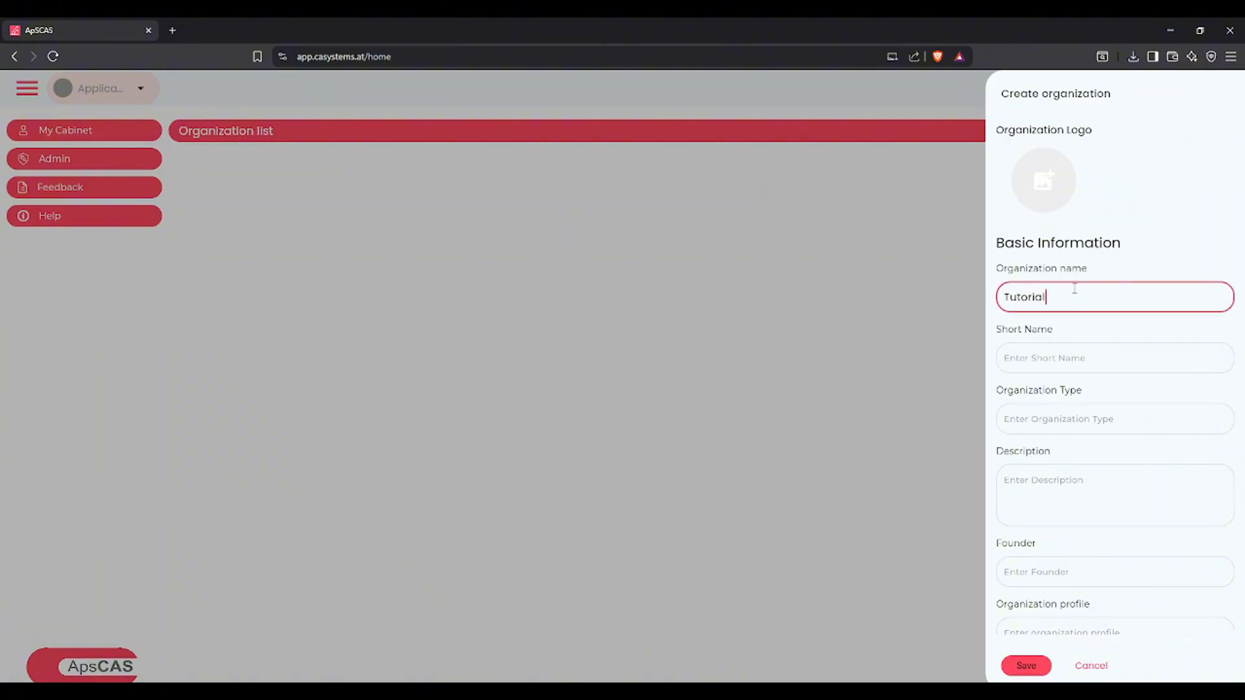
left_click(1082, 350)
type("Tut")
- Set the organization type to Private
scroll(1129, 358, "down", 1)
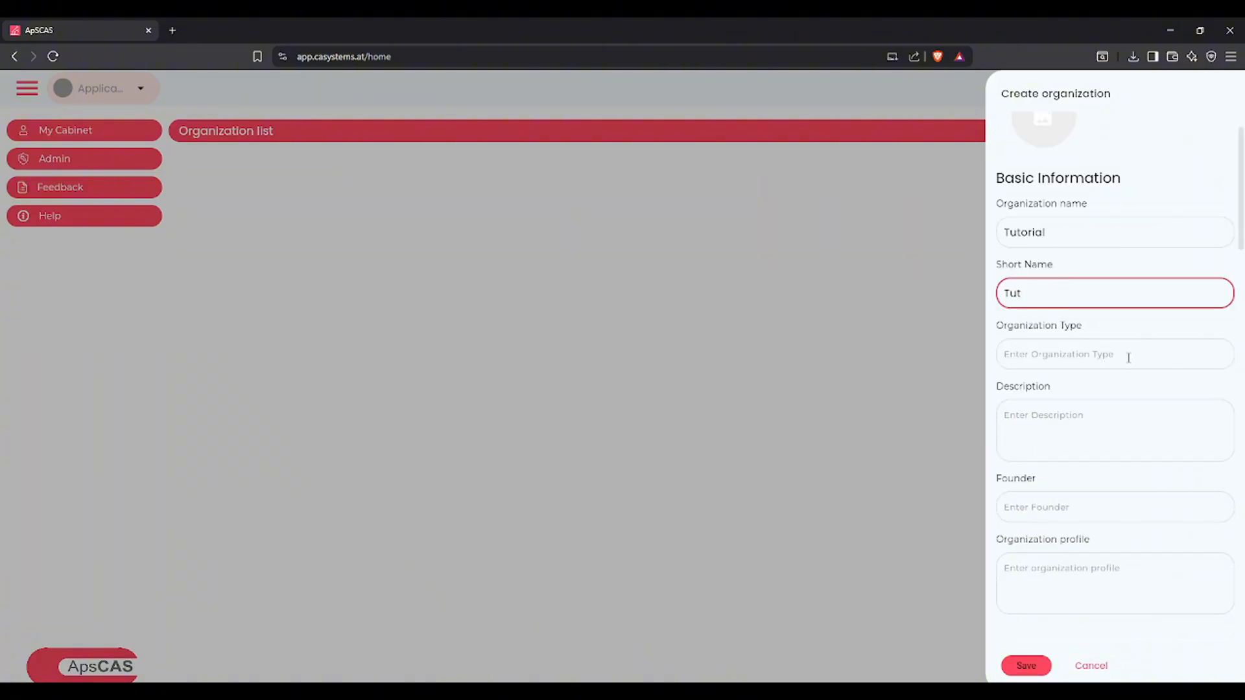
left_click(1129, 358)
type("Private")
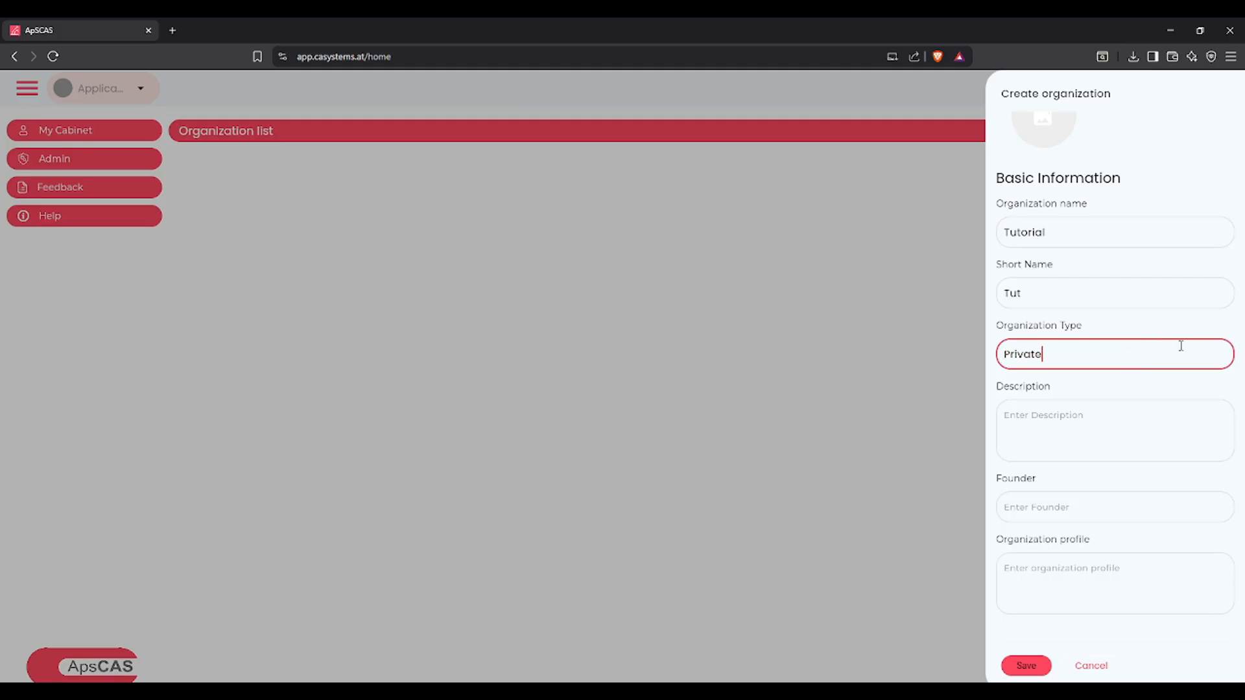
scroll(1181, 345, "down", 5)
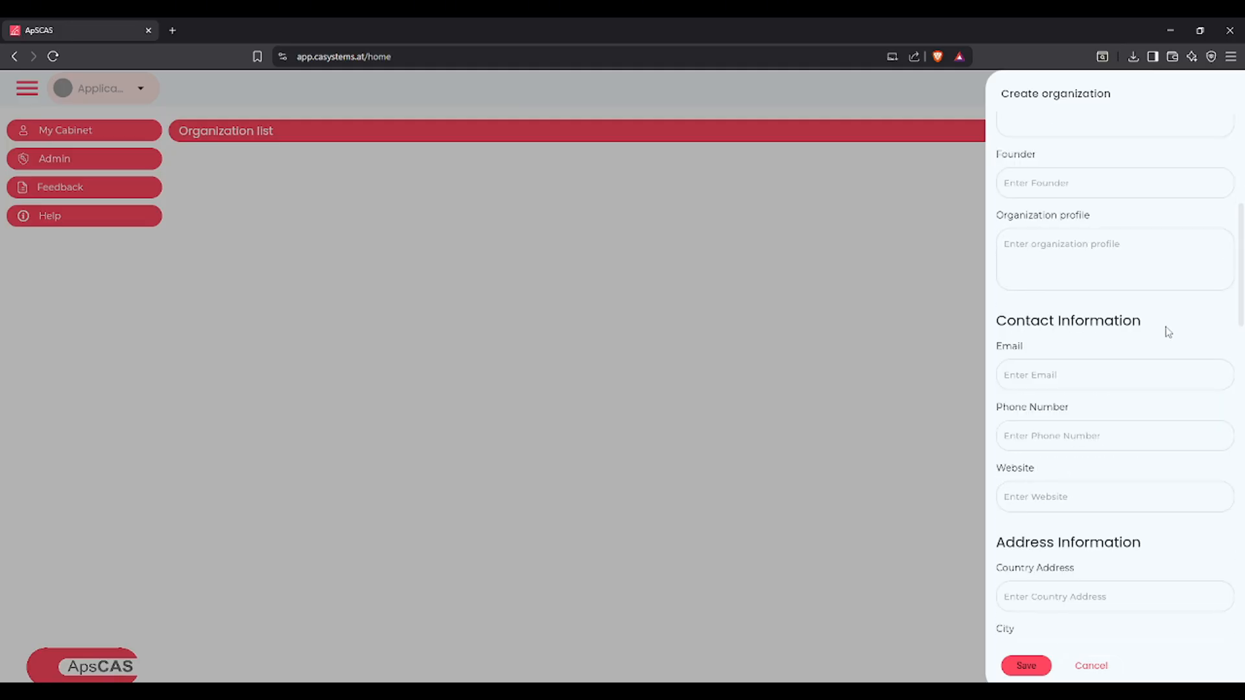
scroll(1161, 331, "down", 5)
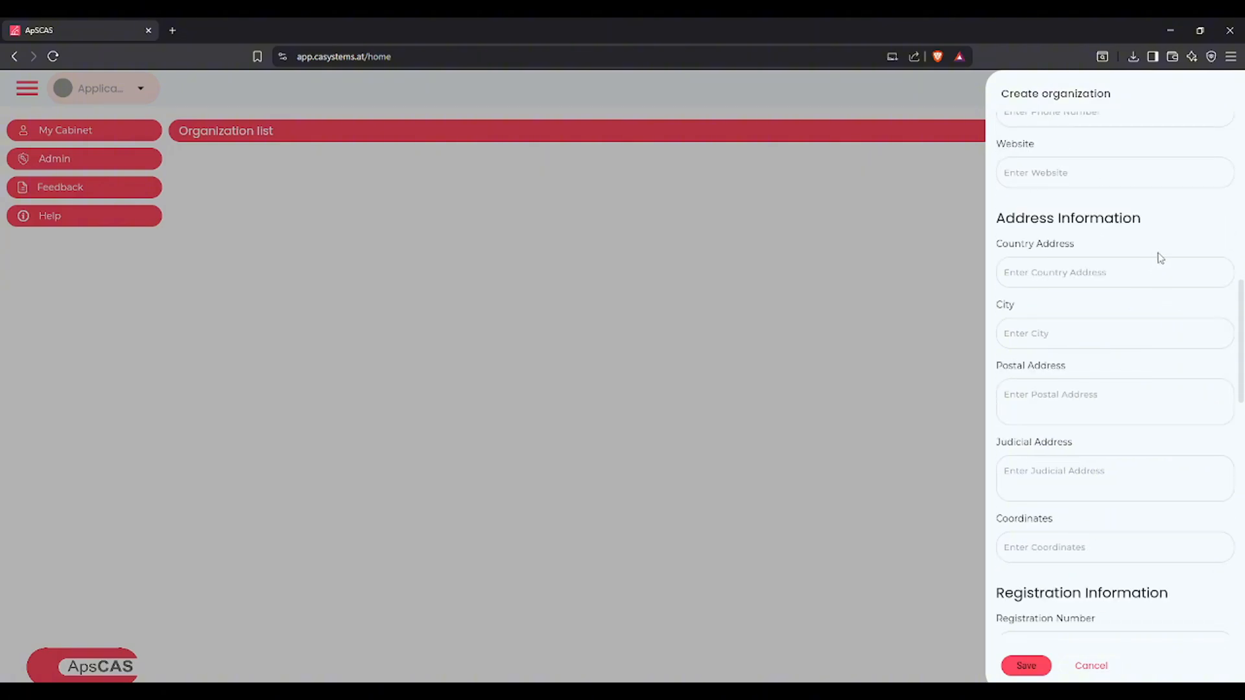
scroll(1161, 258, "down", 9)
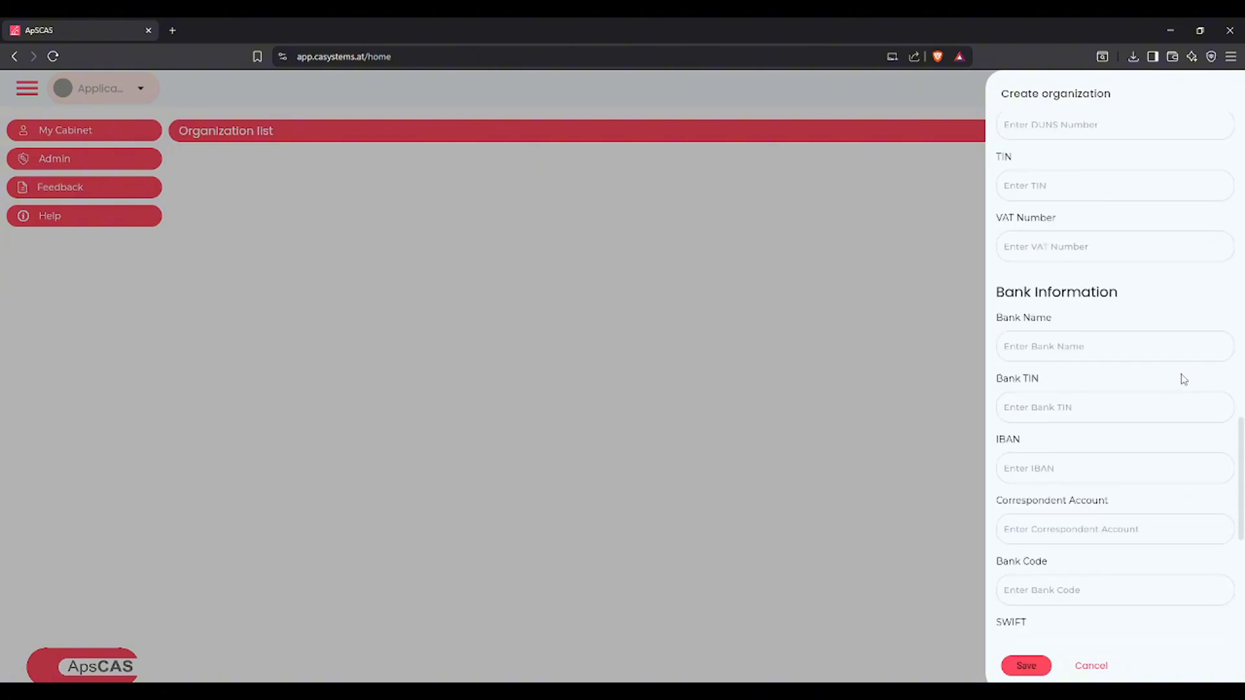
scroll(1177, 380, "down", 4)
- Search for and tick users test1 and test2, then confirm the selection
left_click(1112, 463)
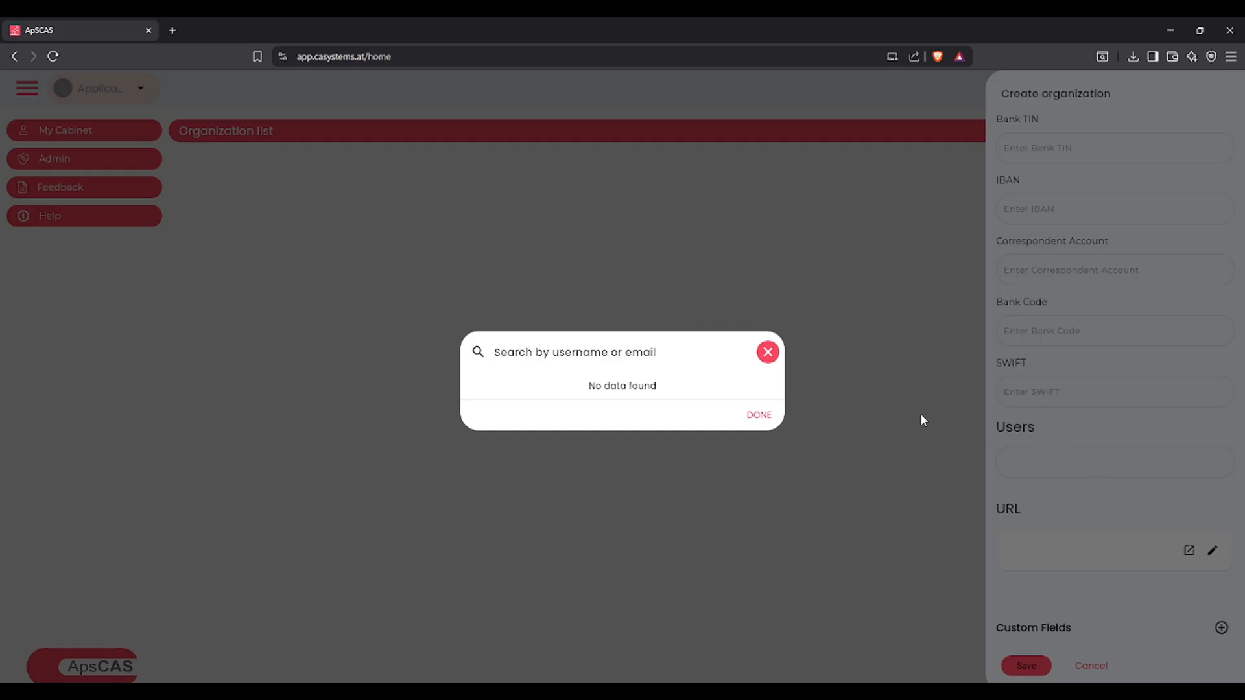
left_click(696, 354)
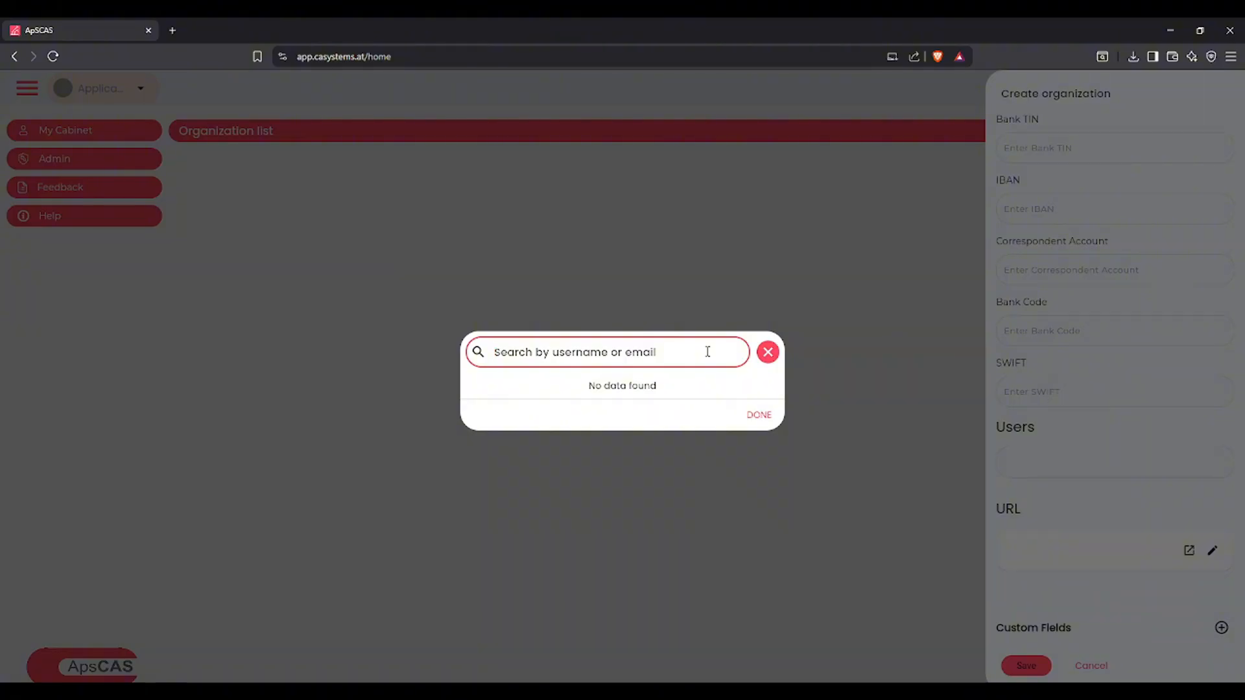
type("test1")
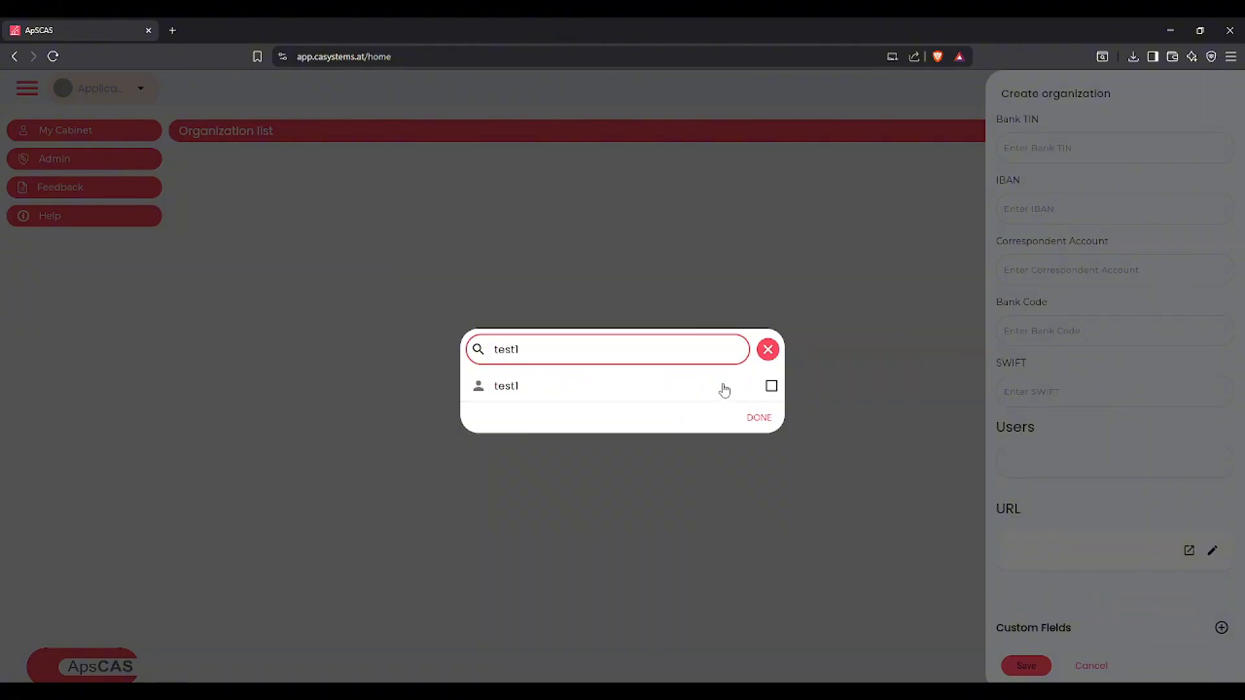
left_click(723, 388)
left_click(673, 347)
key("BackSpace")
type("2")
left_click(722, 390)
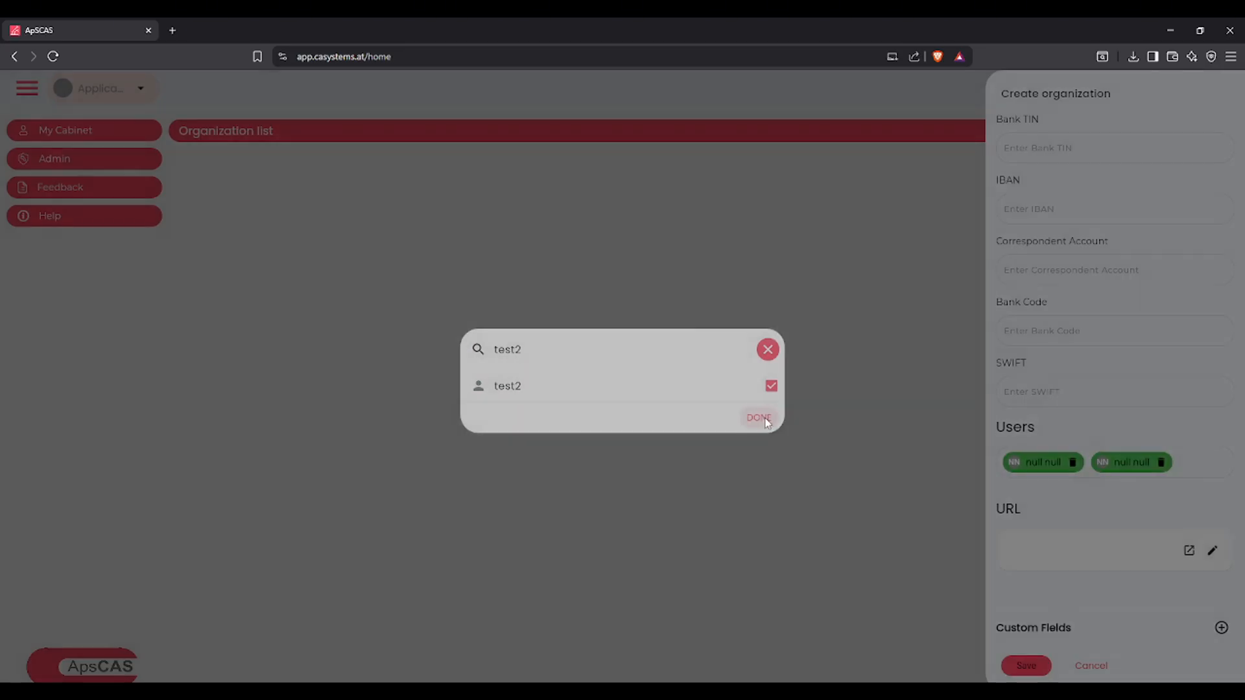
left_click(759, 417)
scroll(1115, 447, "down", 2)
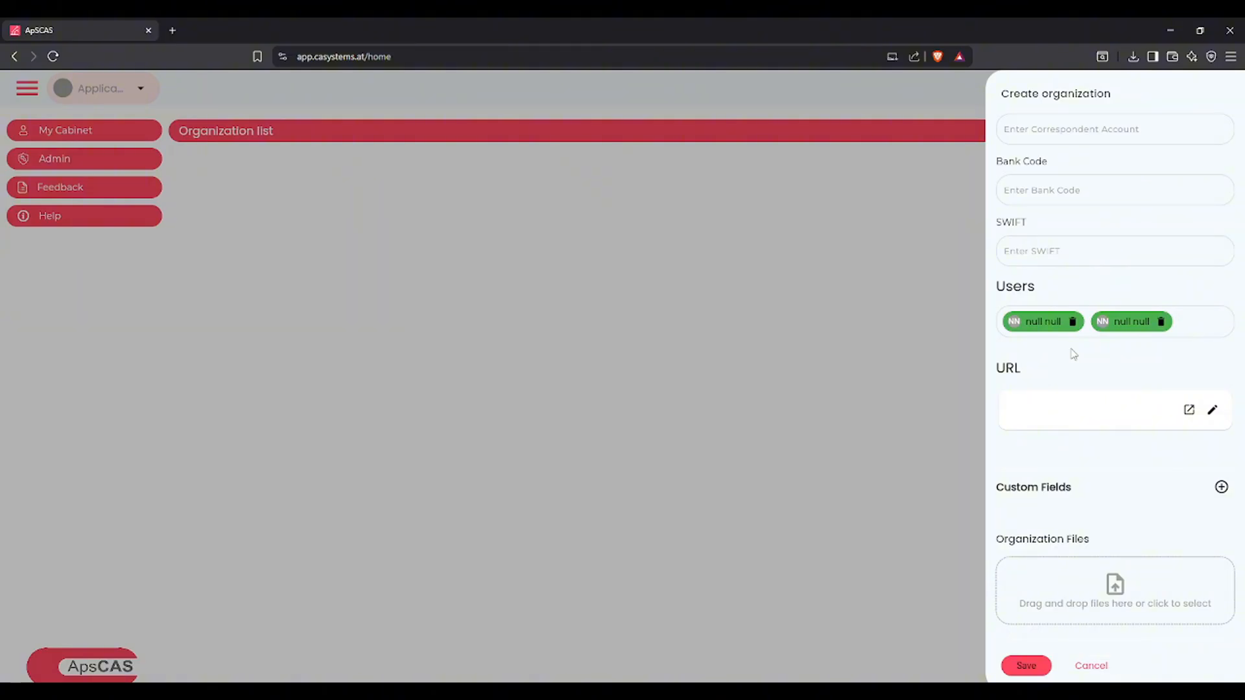
- Add a URL entry, typing app.casystems.at into its description field
left_click(1211, 413)
left_click(1168, 430)
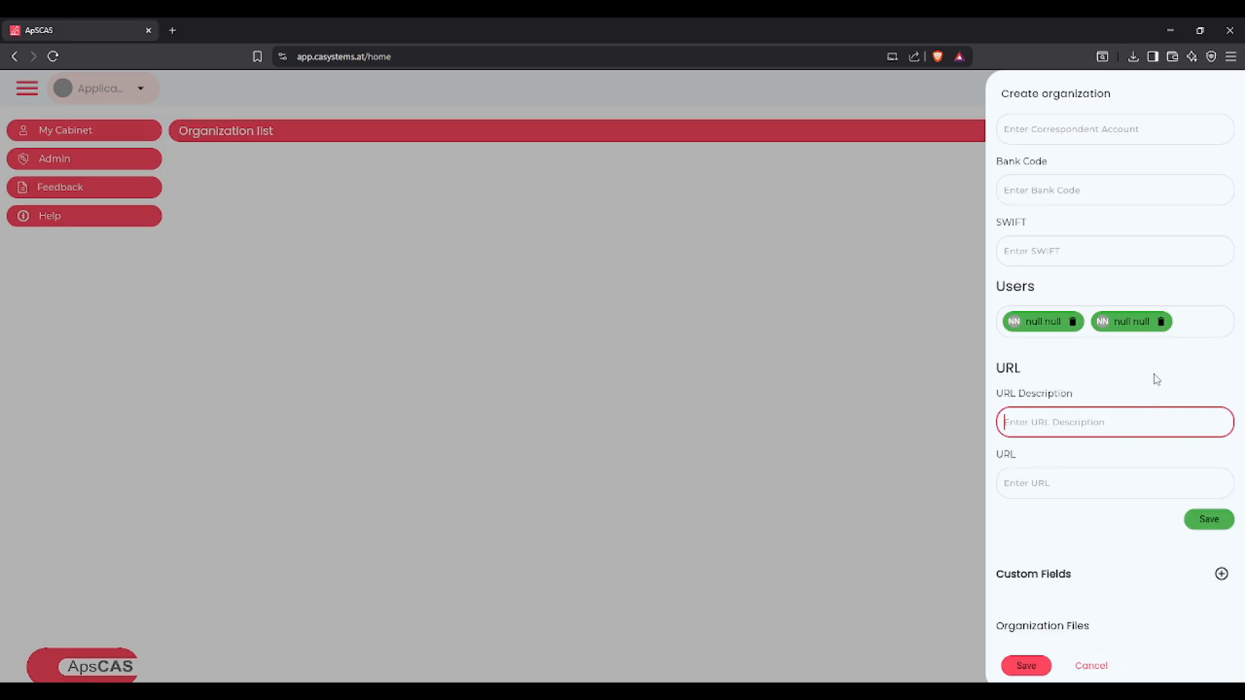
type("app.casystems.at")
scroll(1135, 448, "down", 2)
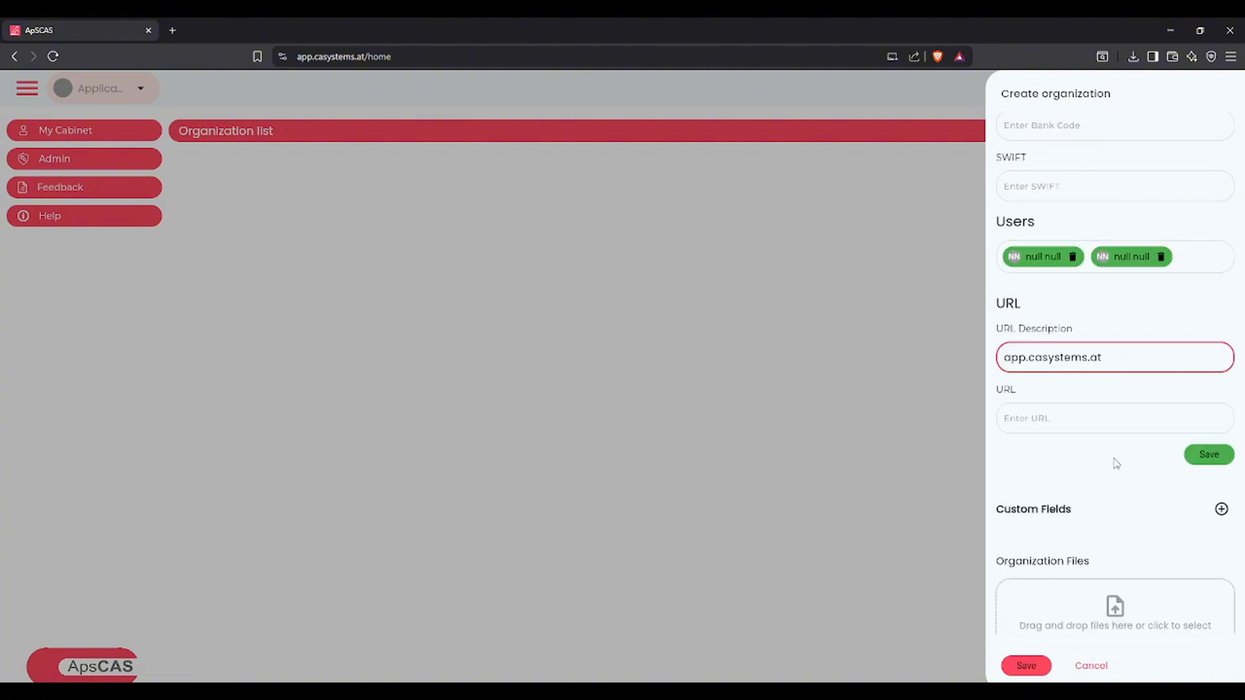
- Move app.casystems.at into the URL field, clear the description, and save the organization
left_click_drag(1135, 338, 980, 327)
key("ctrl+c")
left_click(1065, 394)
key("ctrl+v")
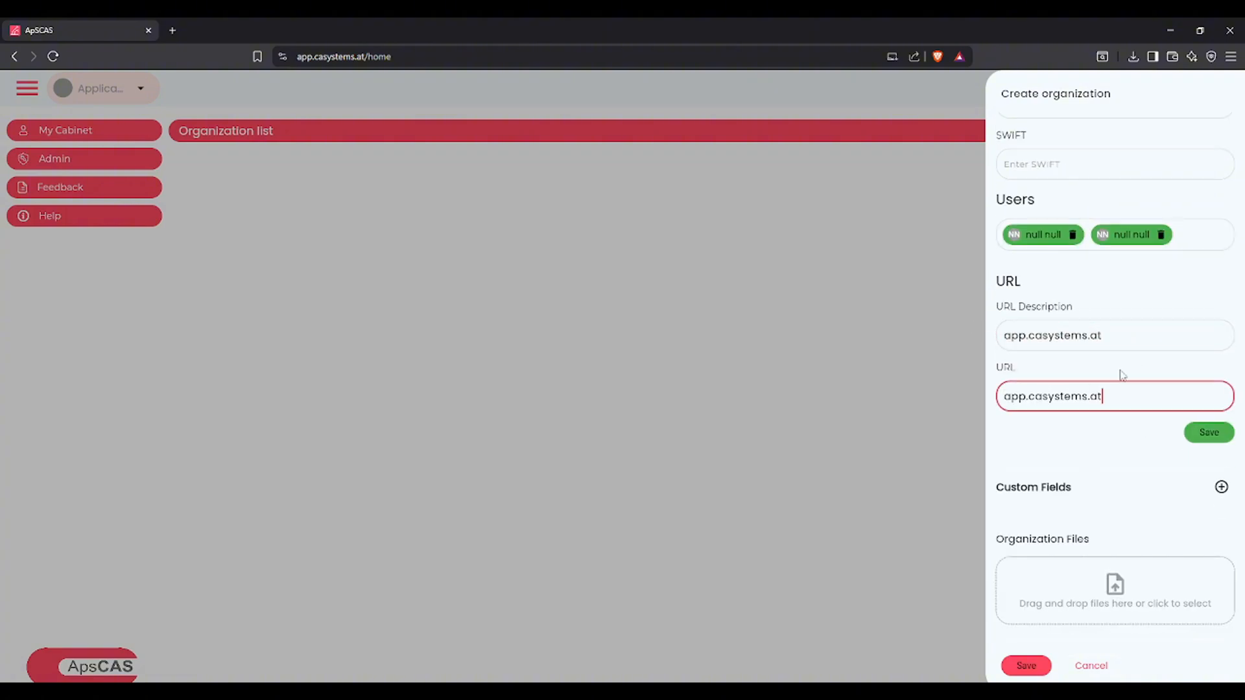
left_click_drag(1106, 335, 983, 337)
key("BackSpace")
left_click(1209, 432)
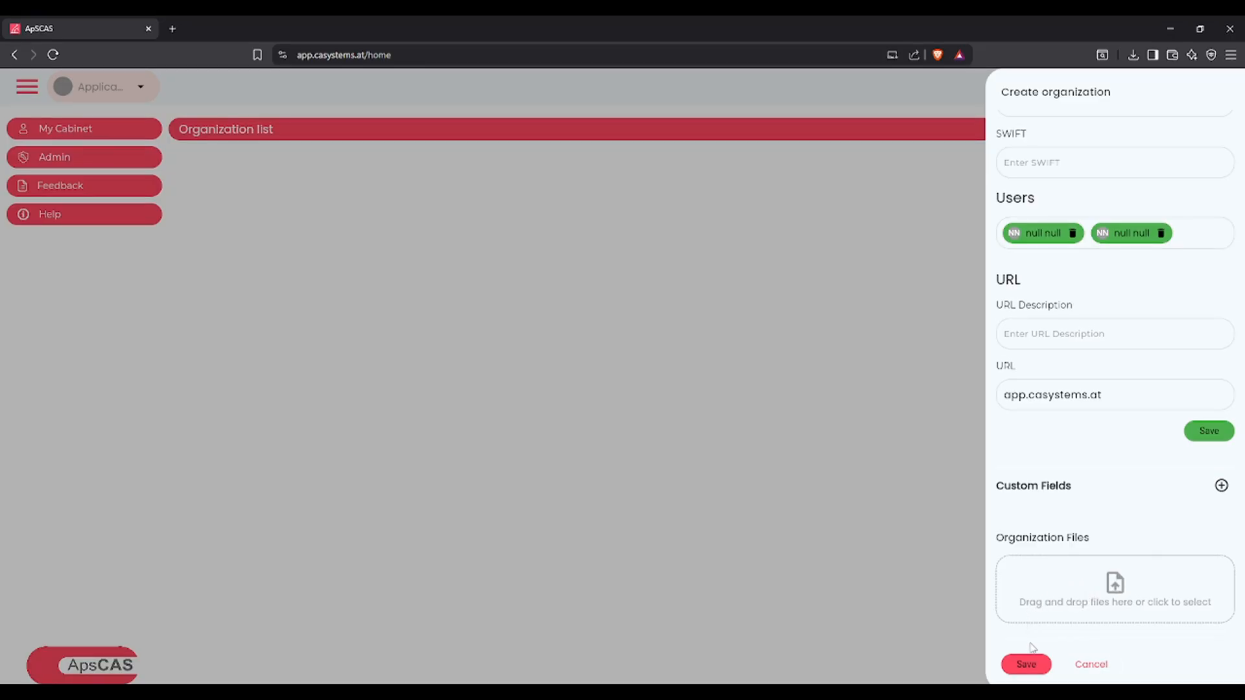
left_click(1029, 670)
- Dismiss the invitation notice, review the Tutorial organization's users and DMS info without changes
left_click(773, 423)
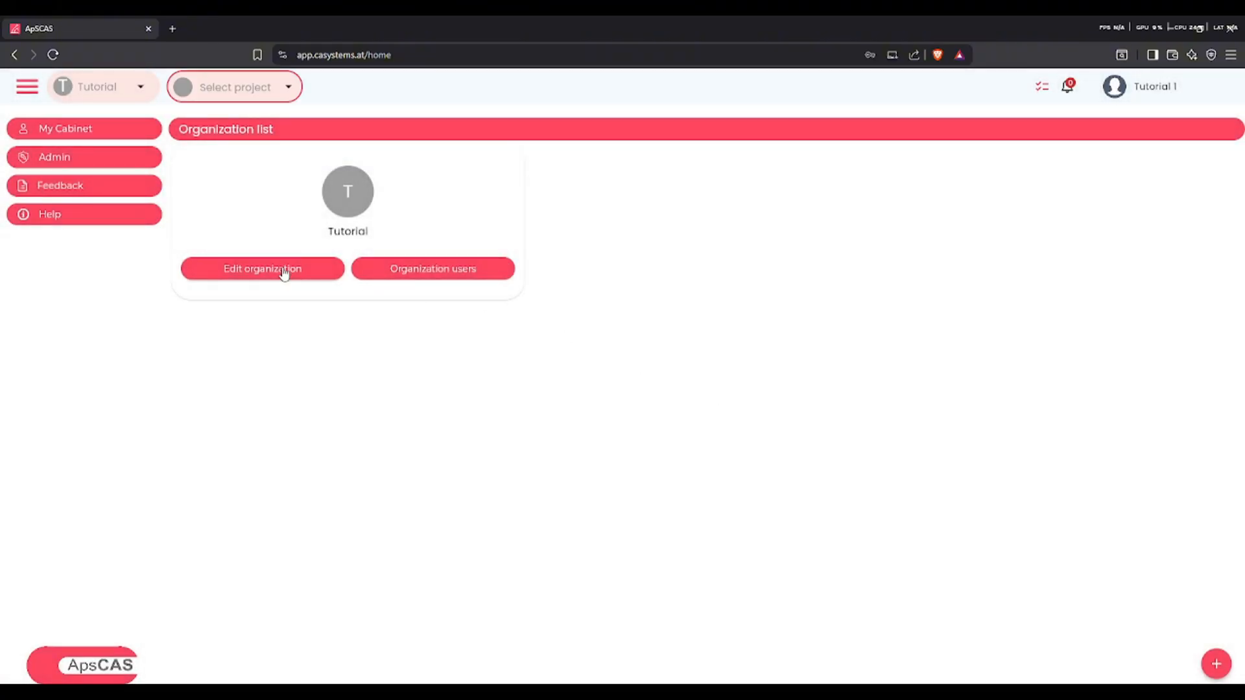
left_click(423, 283)
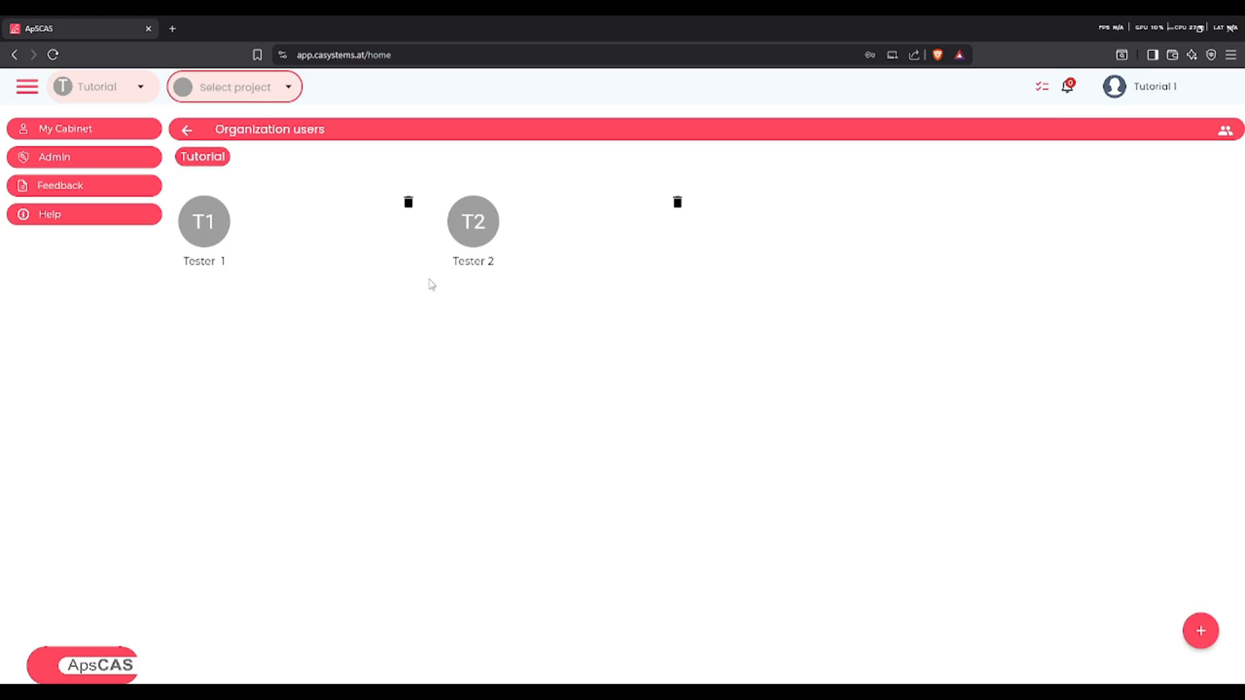
left_click(188, 131)
left_click(288, 274)
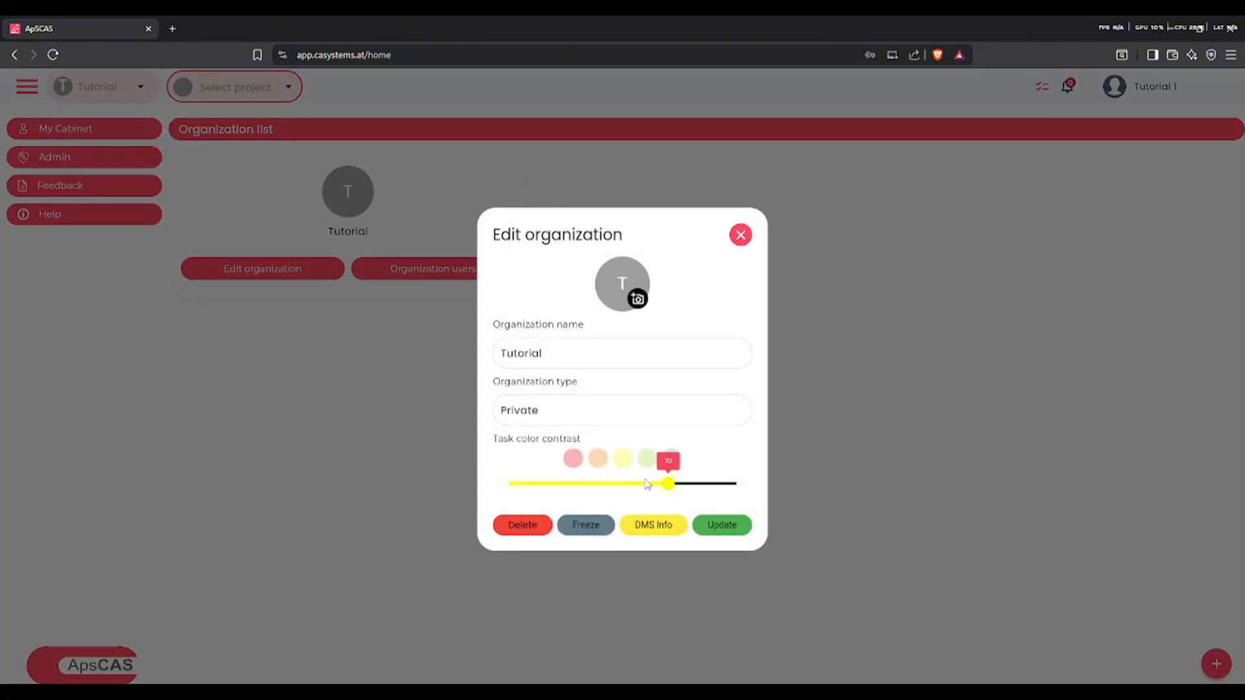
left_click(675, 528)
left_click(1092, 661)
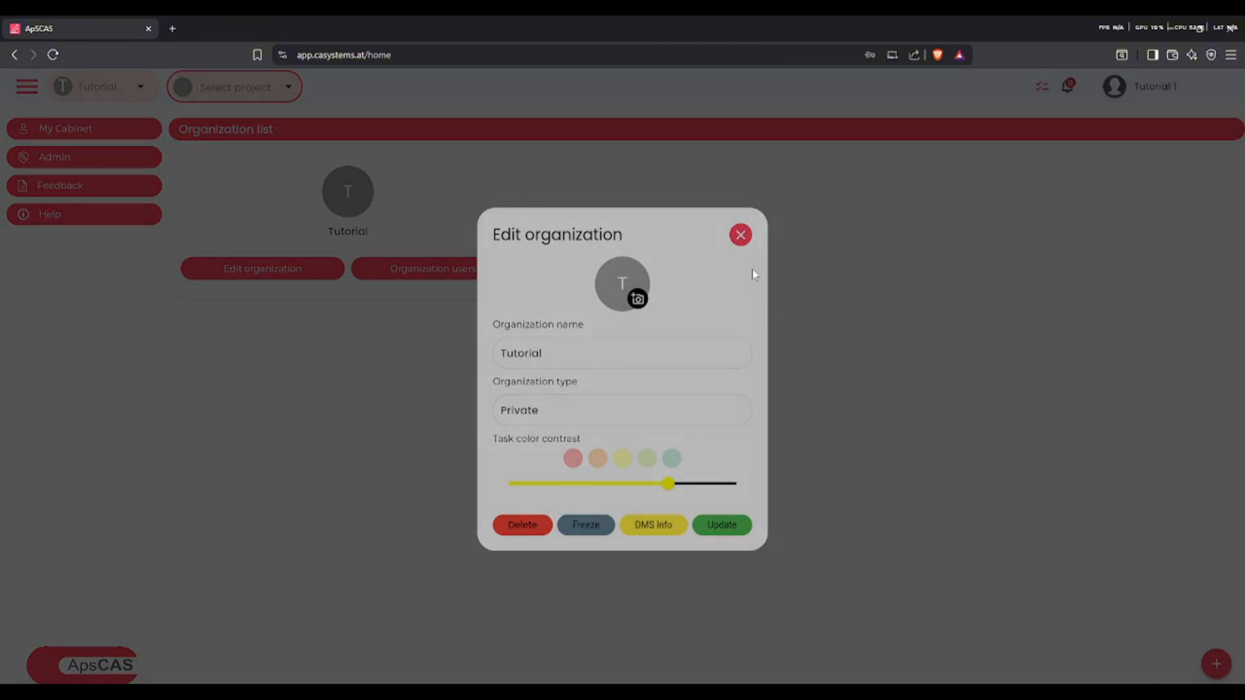
left_click(747, 237)
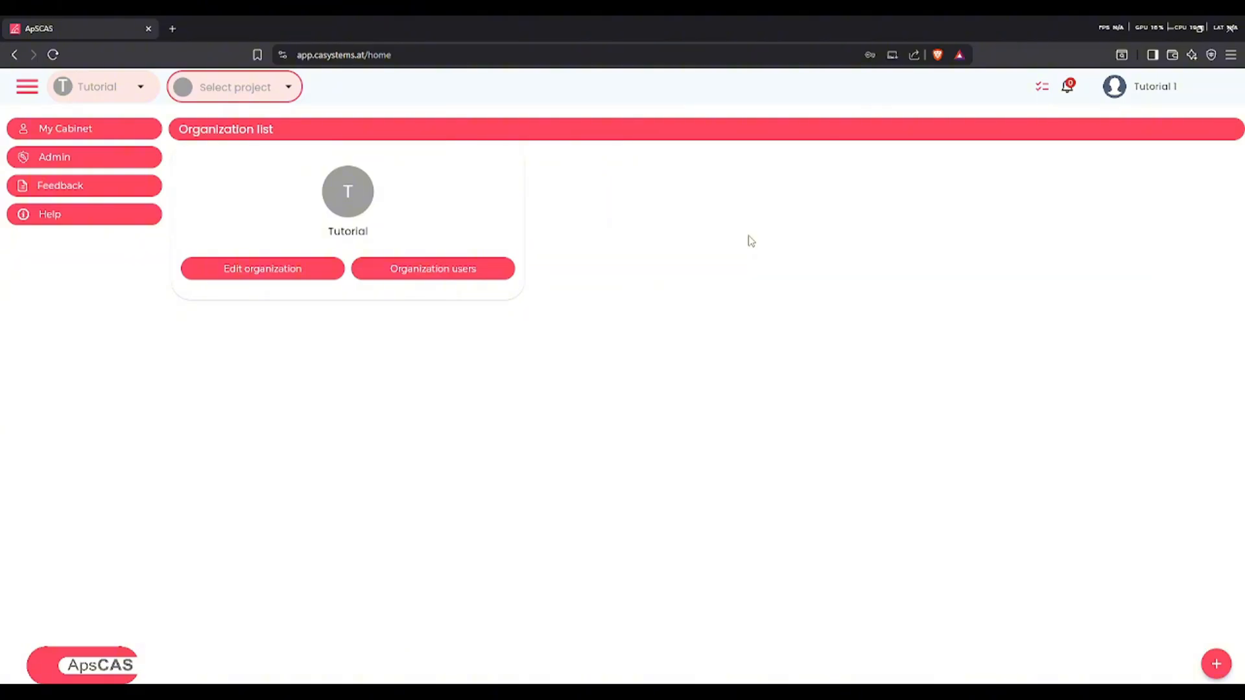
- Start a new project named SchoolA with project number 1
left_click(198, 90)
left_click(653, 559)
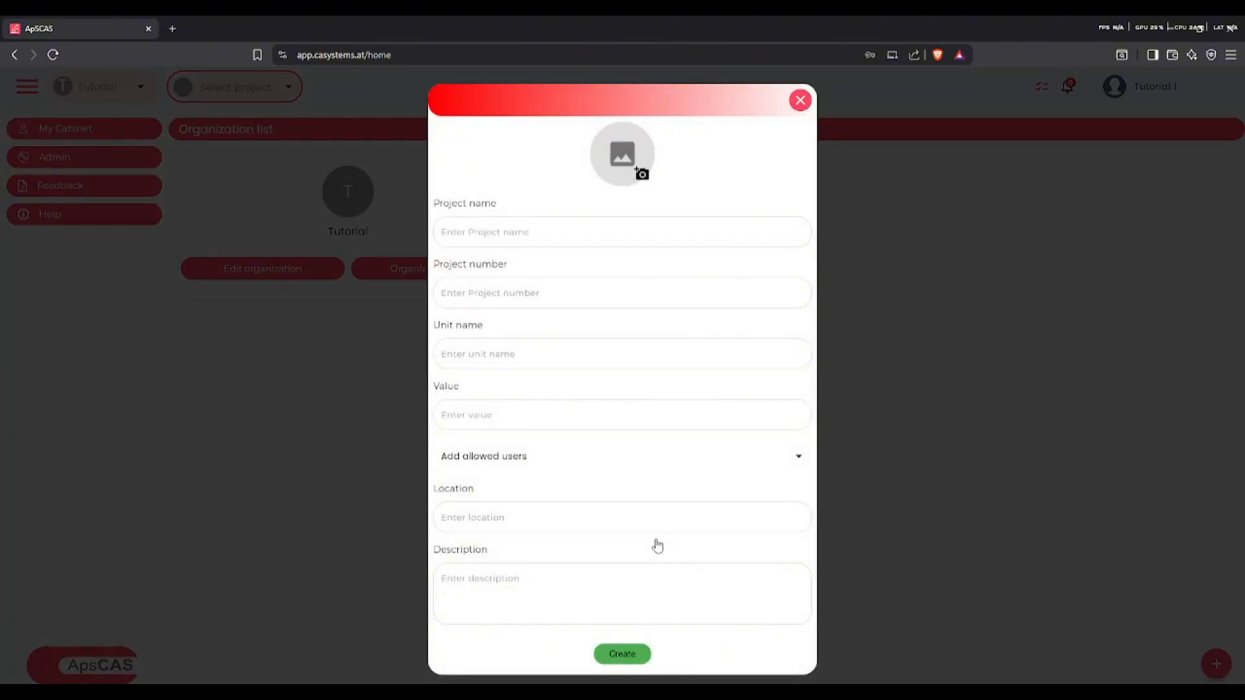
left_click(578, 243)
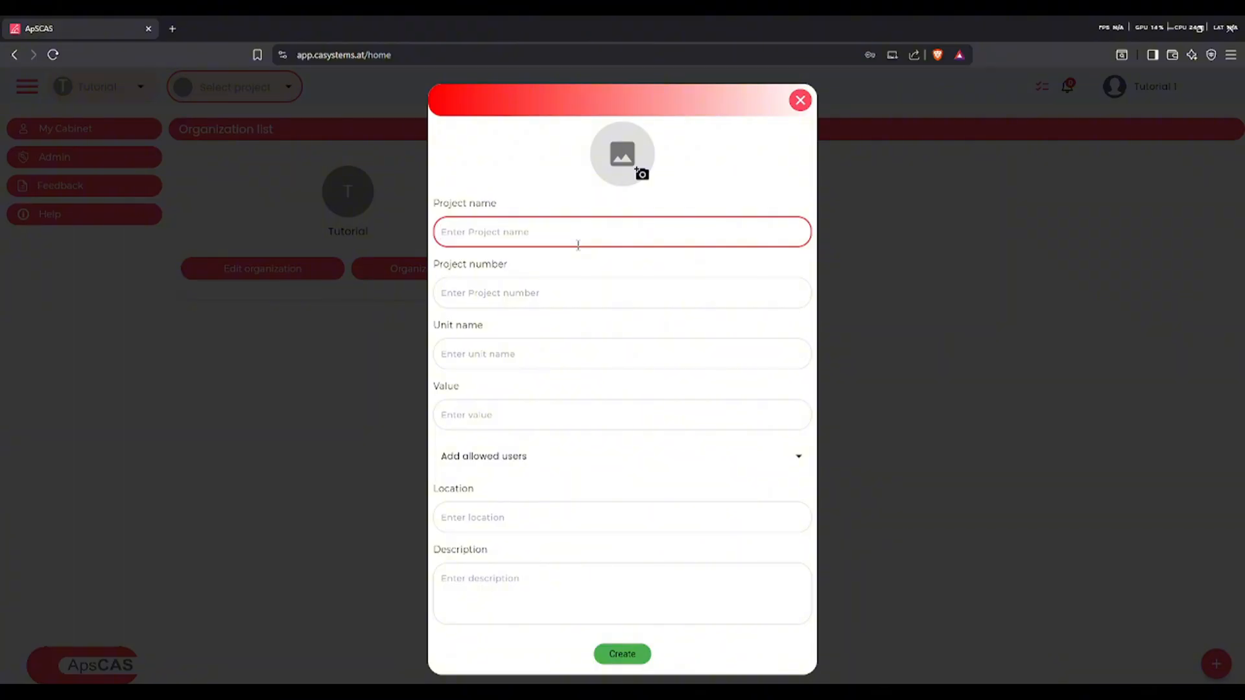
type("SchoolA")
left_click(536, 289)
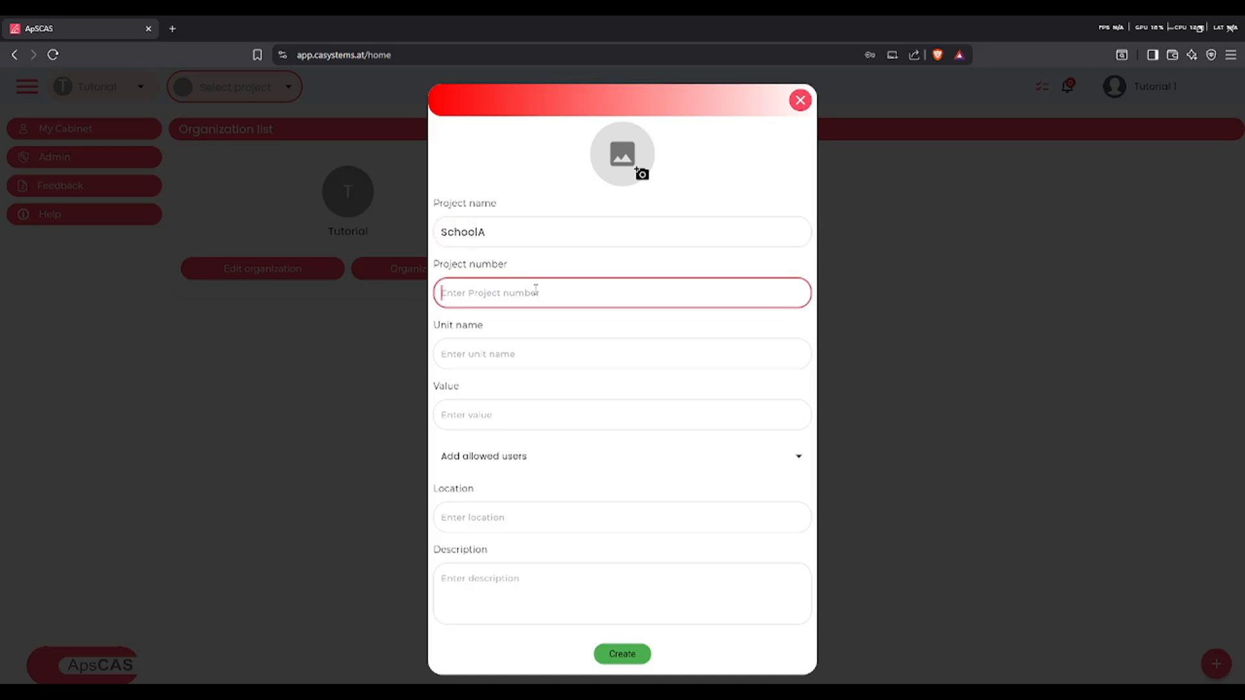
type("1")
- Set the project unit to m2 and the value to 50000
left_click(529, 349)
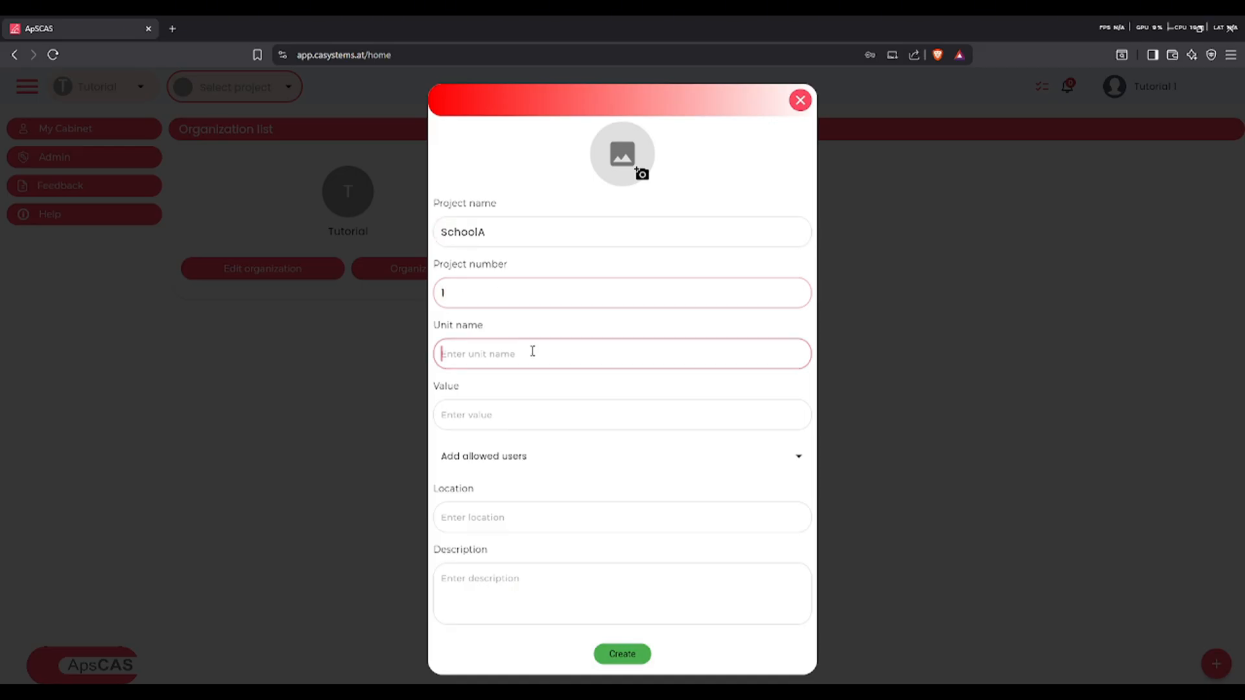
left_click(582, 401)
left_click(592, 364)
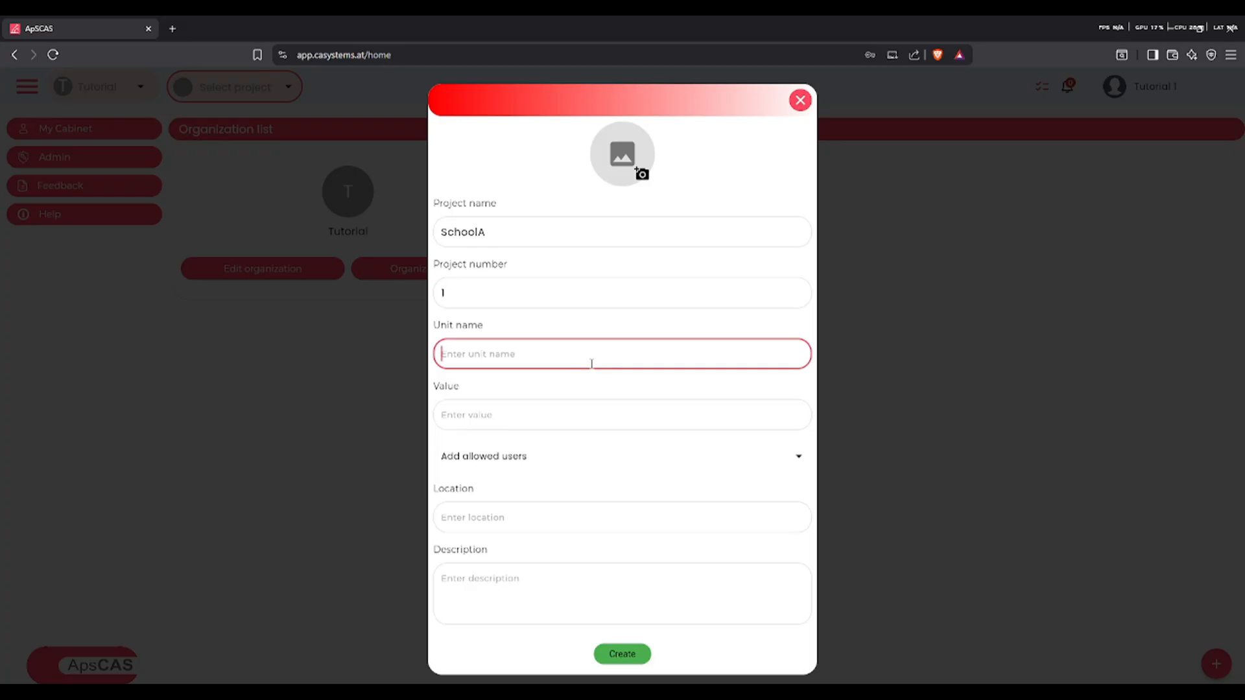
type("m2")
left_click(592, 401)
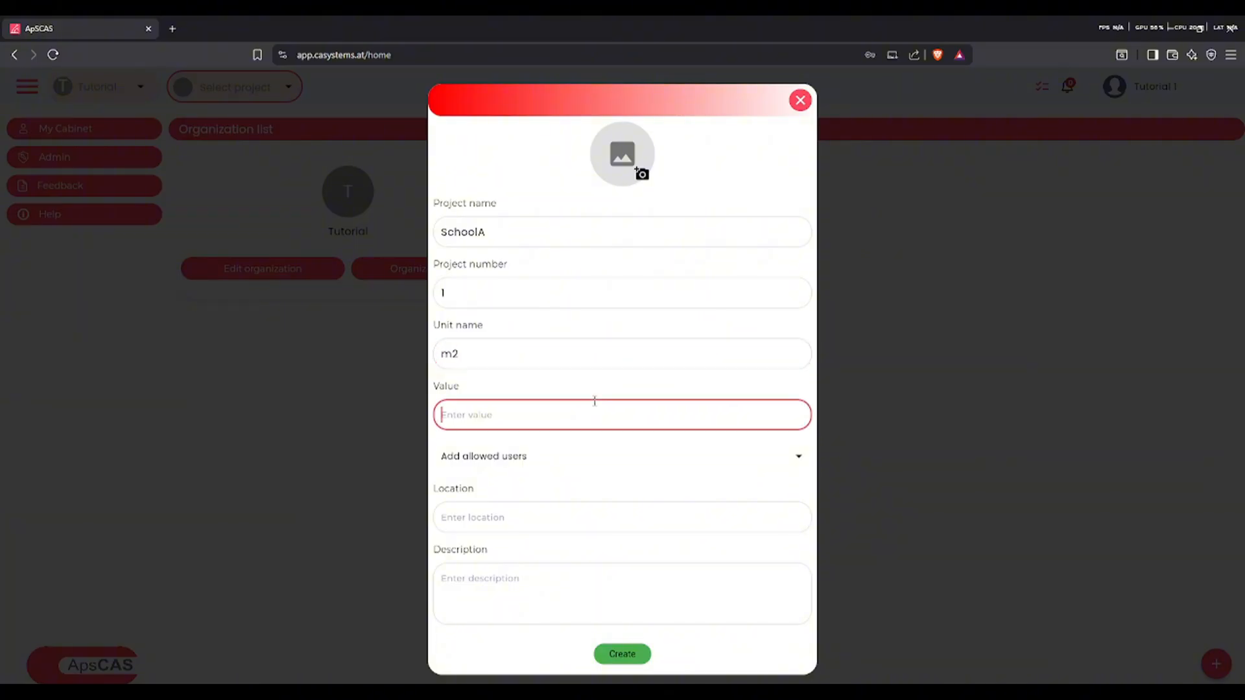
type("50000")
left_click_drag(577, 358, 356, 357)
left_click(547, 367)
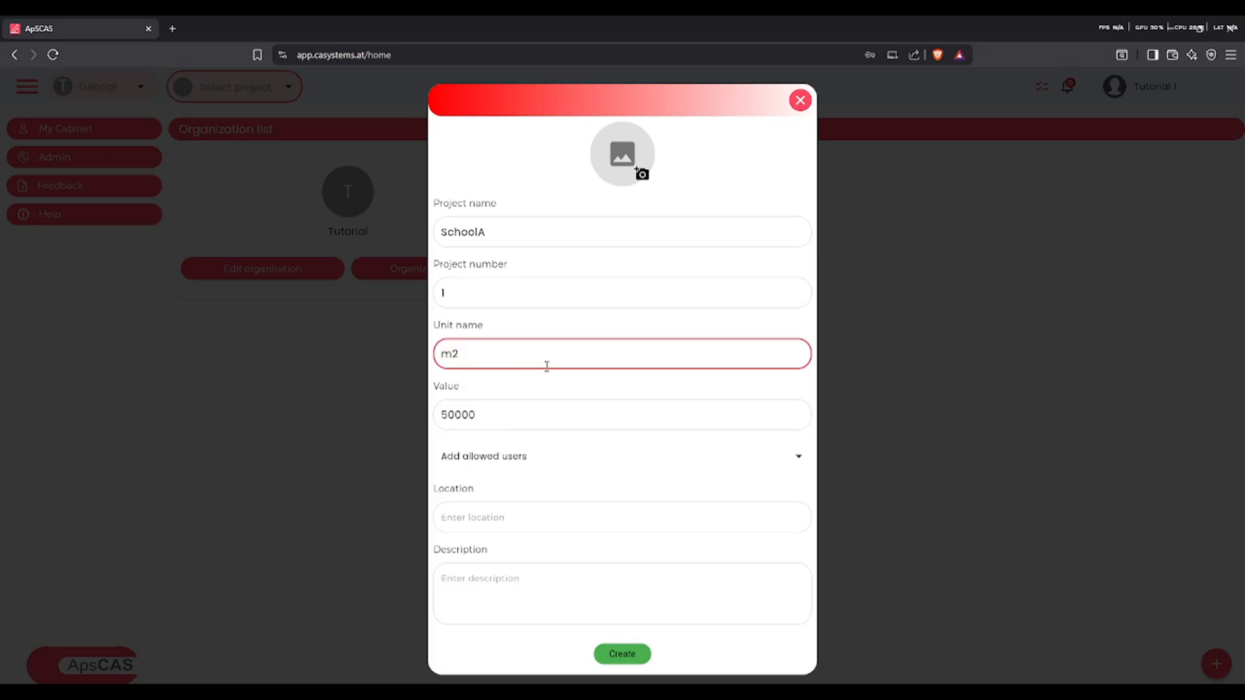
key("BackSpace")
key("BackSpace")
type("USD")
key("BackSpace")
key("BackSpace")
key("BackSpace")
type("m2")
- Enter Vienna as the project location
scroll(557, 277, "down", 1)
scroll(557, 277, "down", 1)
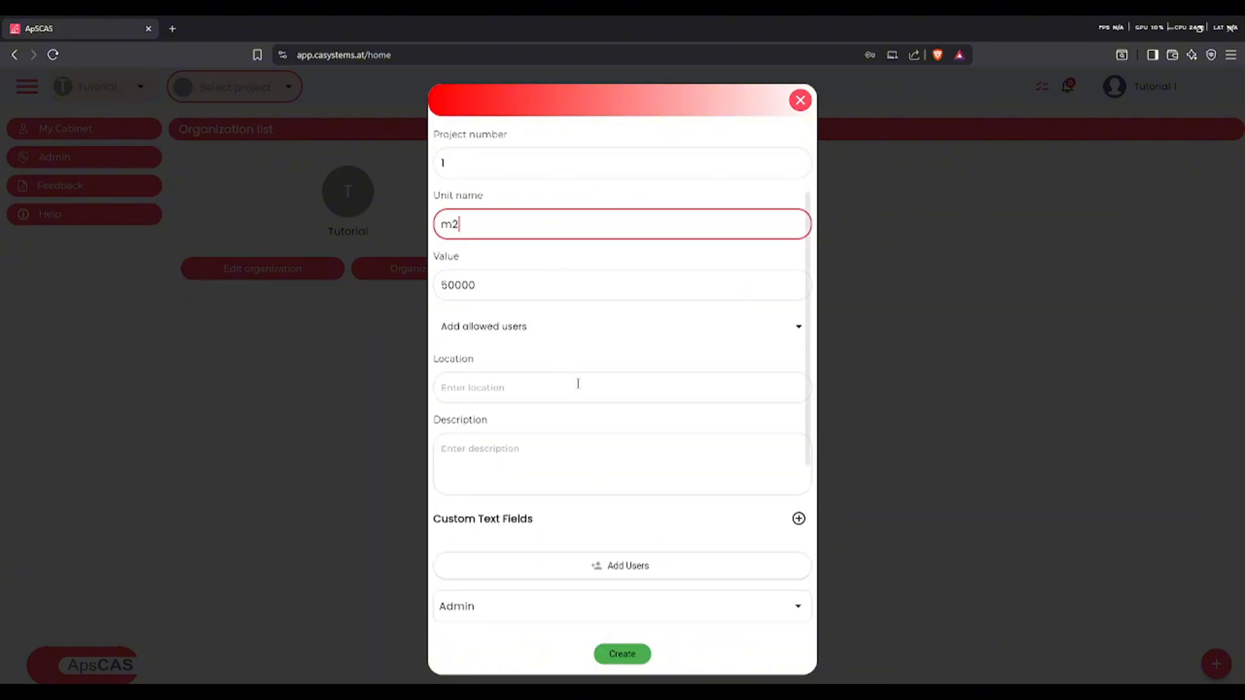
left_click(578, 384)
type("Vienna")
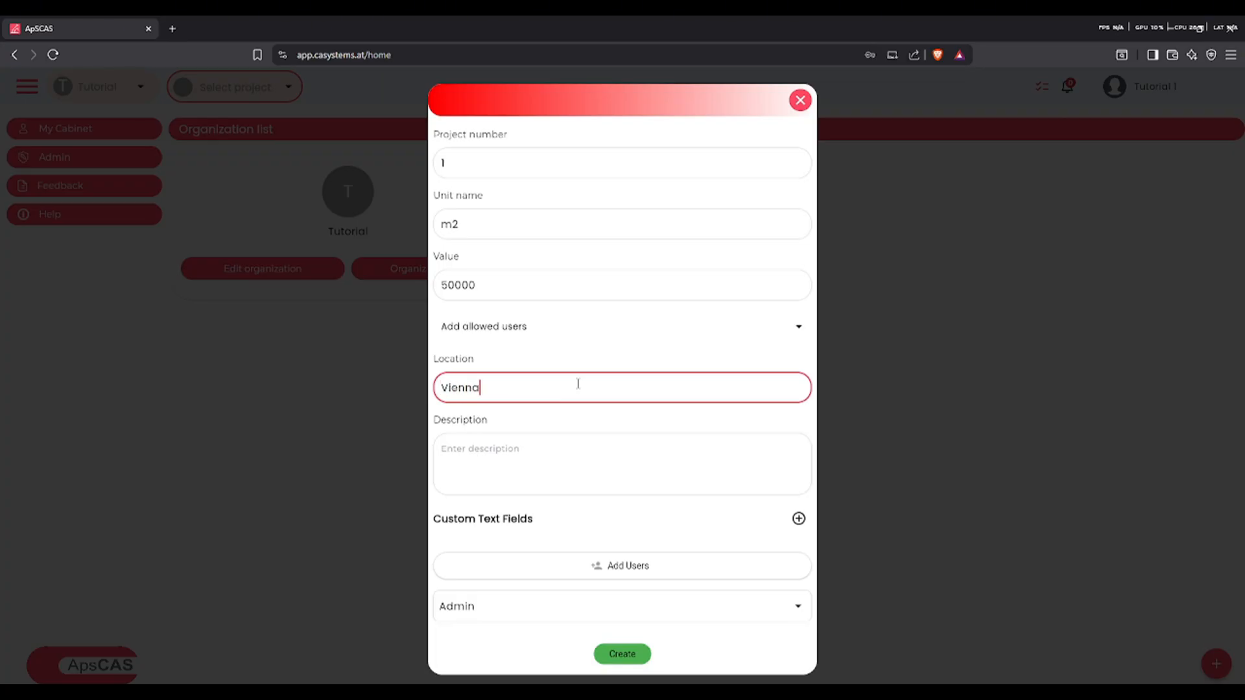
left_click(497, 467)
left_click(178, 169)
- Add a custom text field named URL containing google.com
scroll(622, 331, "down", 2)
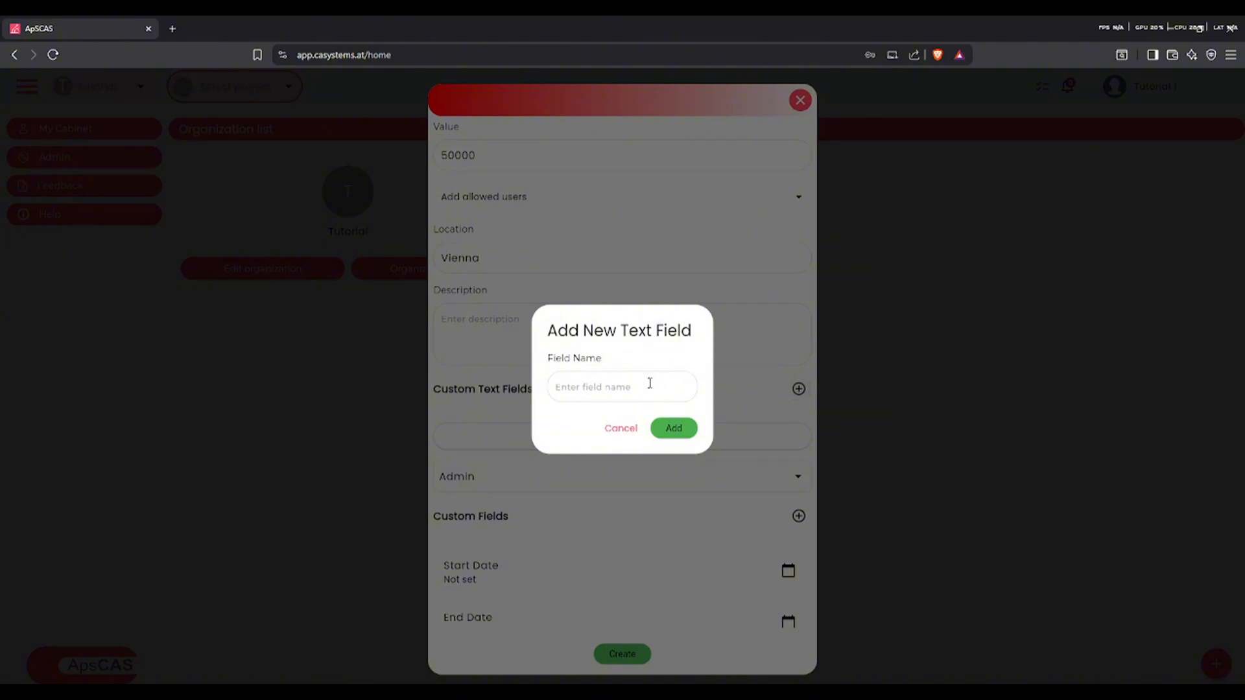
left_click(637, 384)
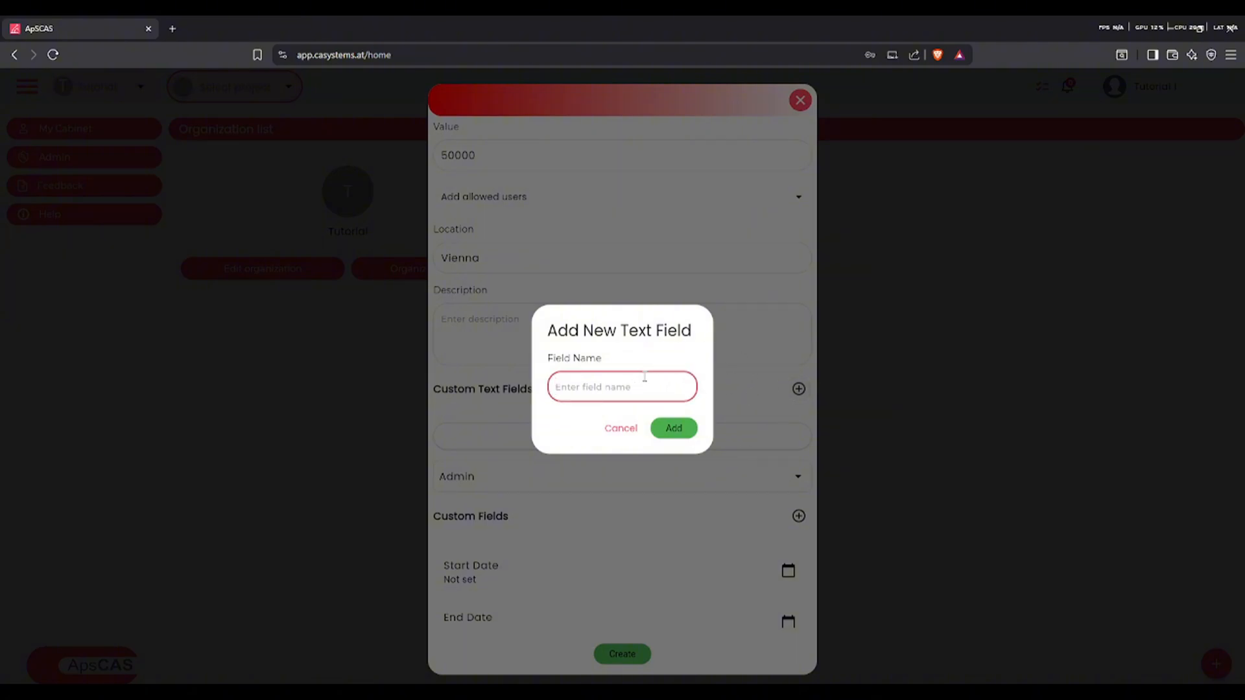
type("URL")
left_click(675, 428)
left_click(737, 456)
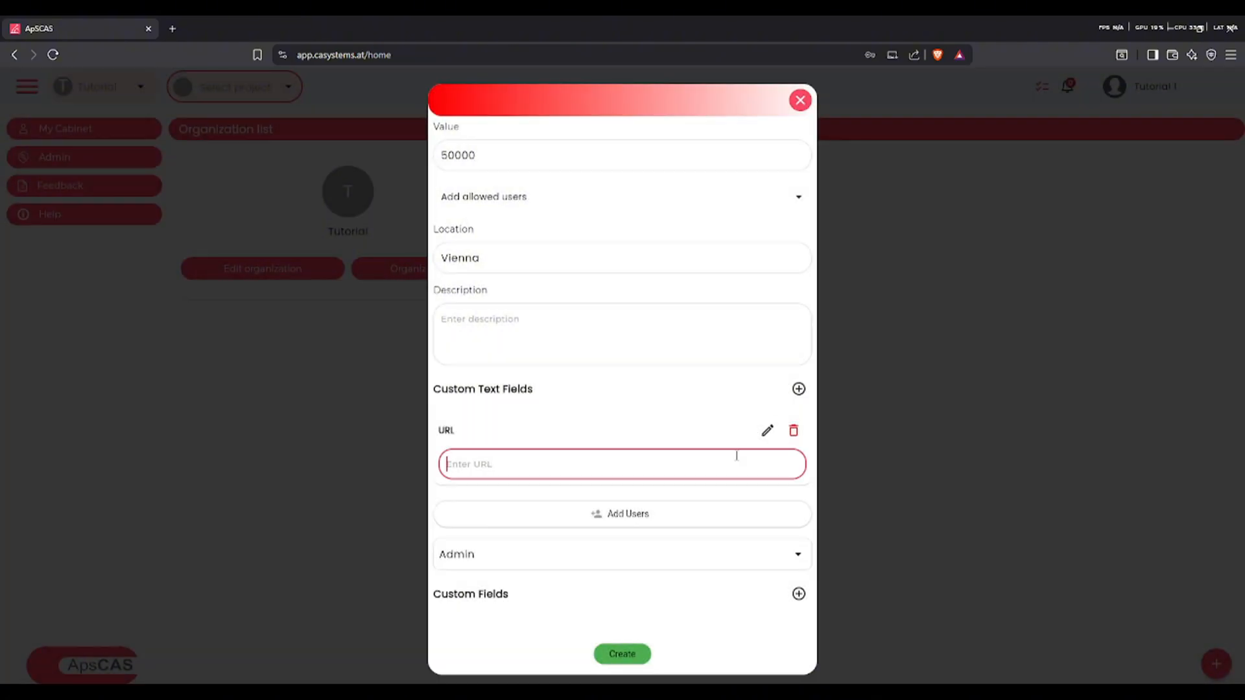
type("google.com,")
key("BackSpace")
scroll(746, 454, "down", 1)
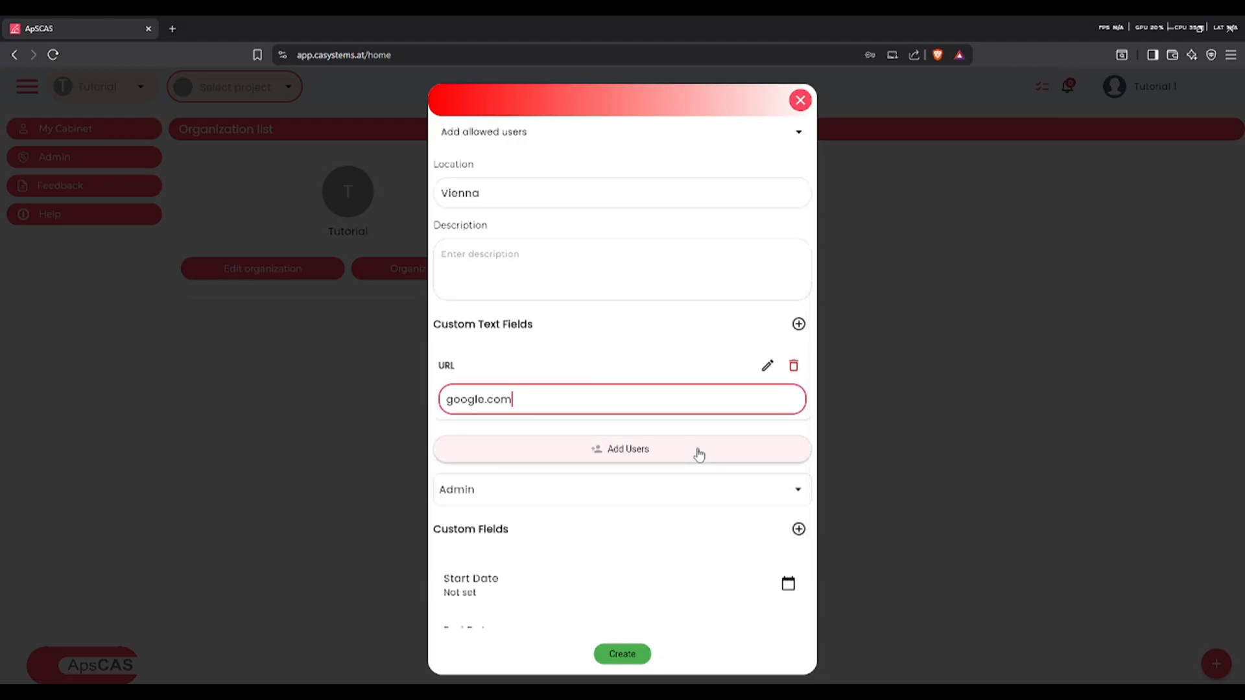
- Add both tester users to the project from the user list
left_click(699, 454)
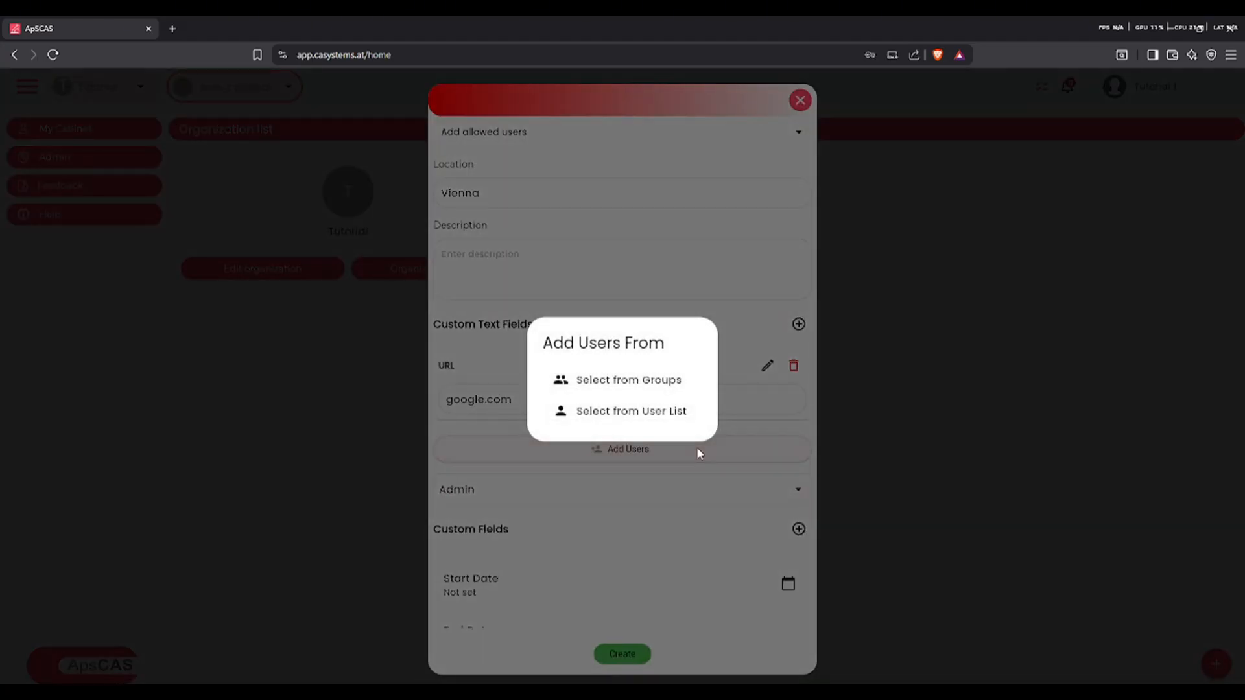
left_click(681, 414)
left_click(668, 267)
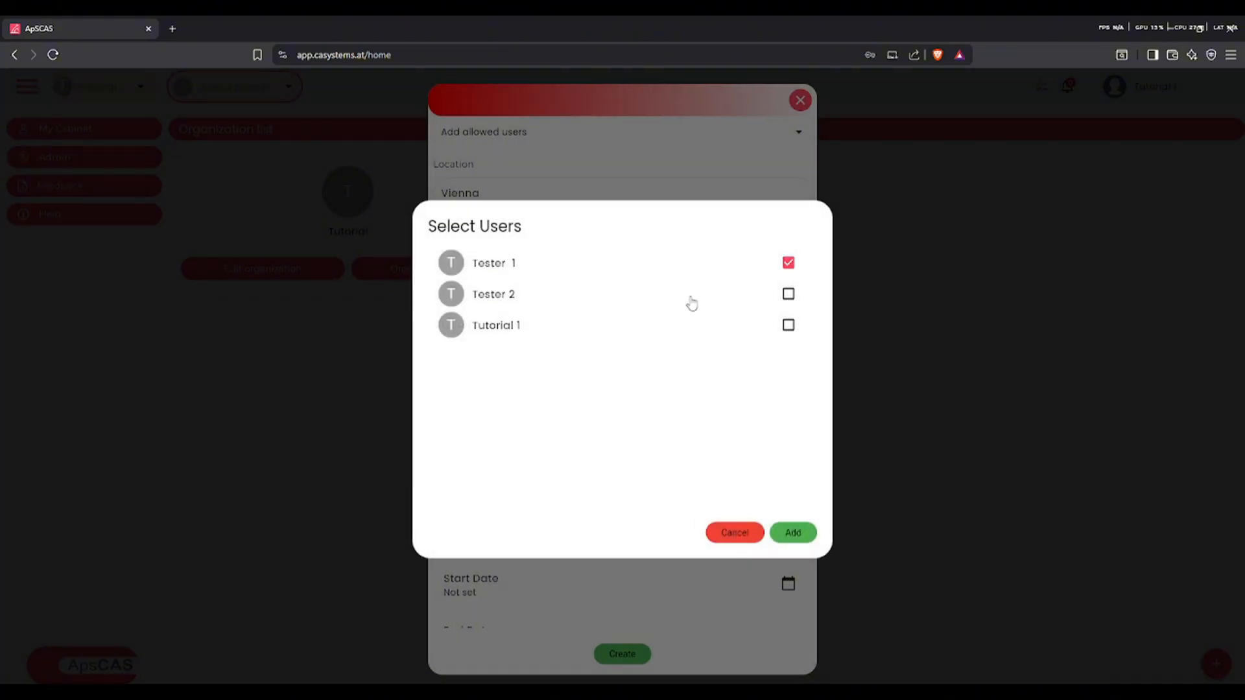
left_click(690, 302)
left_click(804, 533)
- Make Tester 1 the project admin
scroll(754, 504, "down", 2)
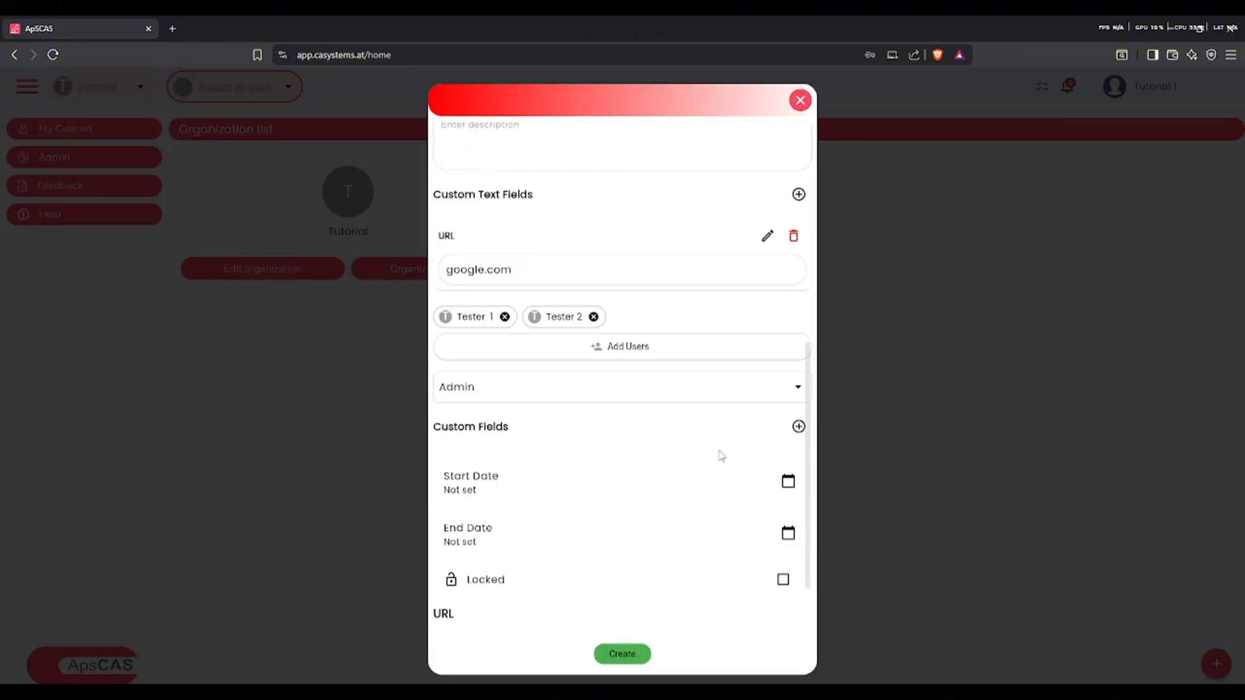
left_click(655, 385)
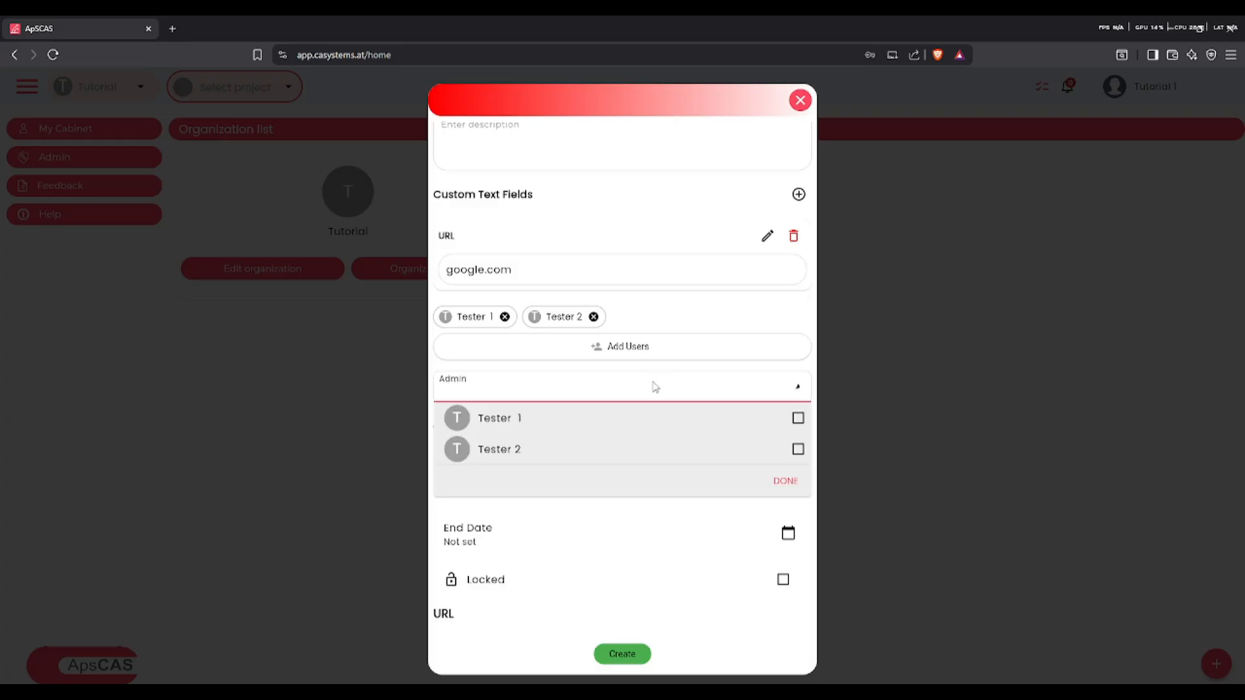
left_click(667, 427)
scroll(659, 444, "down", 1)
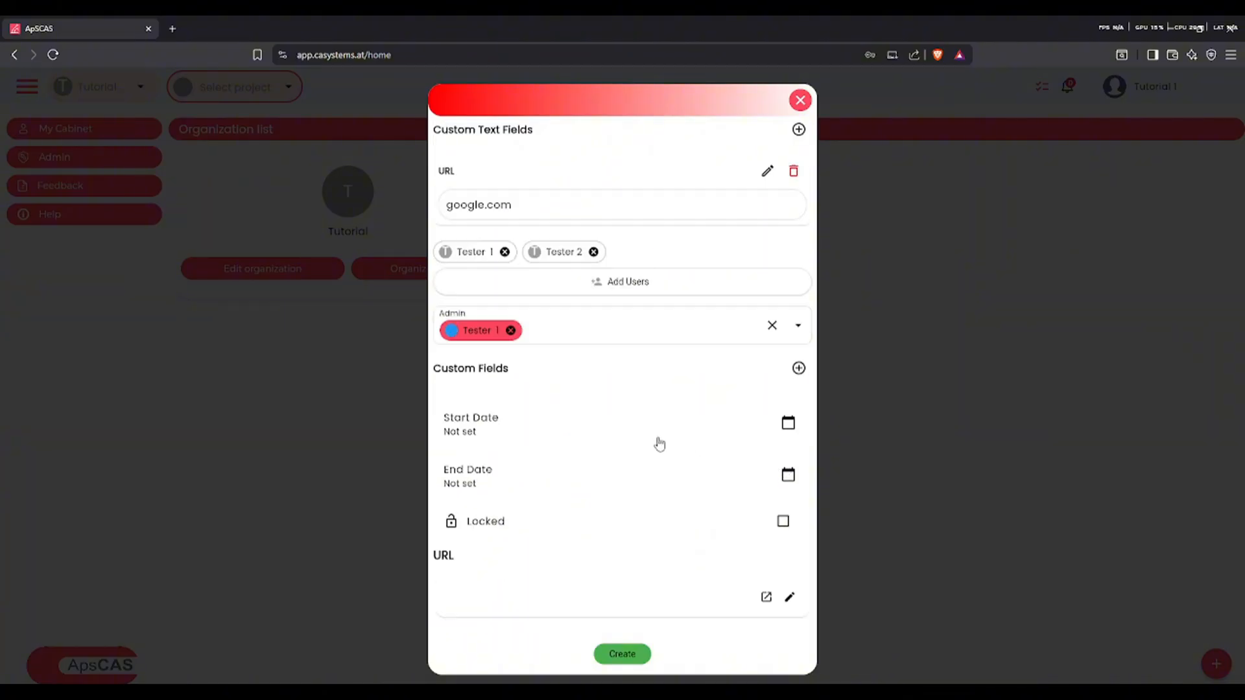
scroll(660, 444, "down", 1)
- Set the start date to 2025-07-17 and the end date to 2026-08-17
left_click(556, 405)
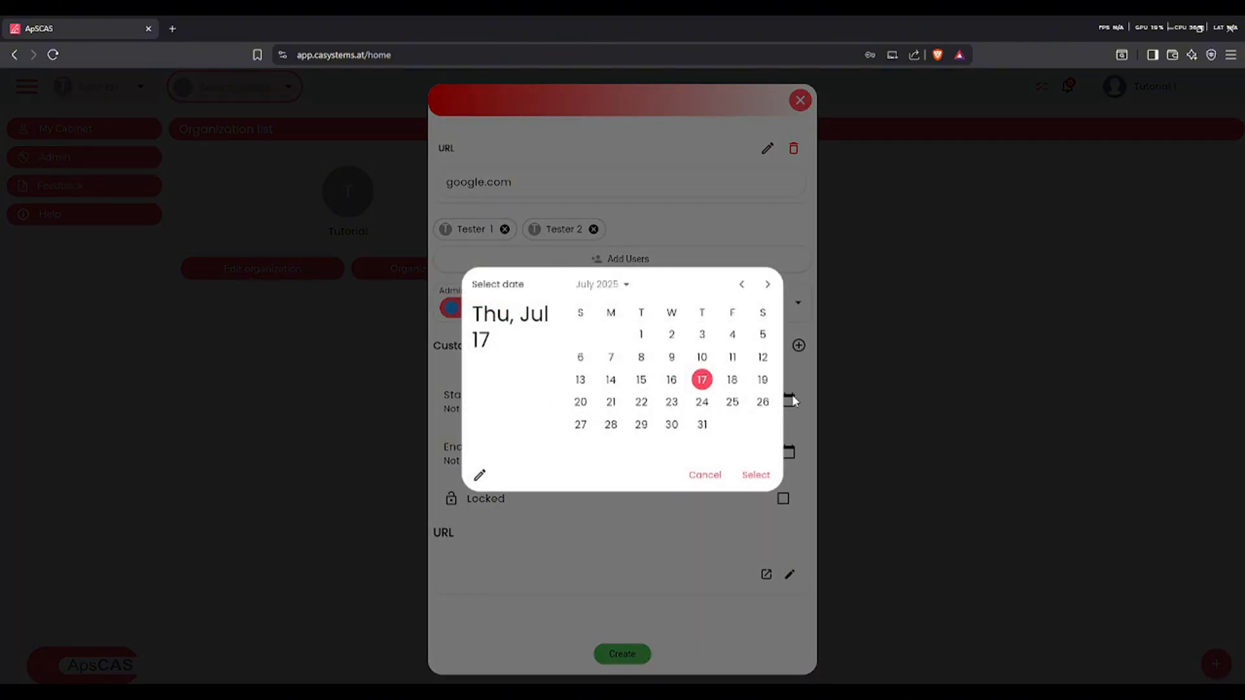
left_click(758, 476)
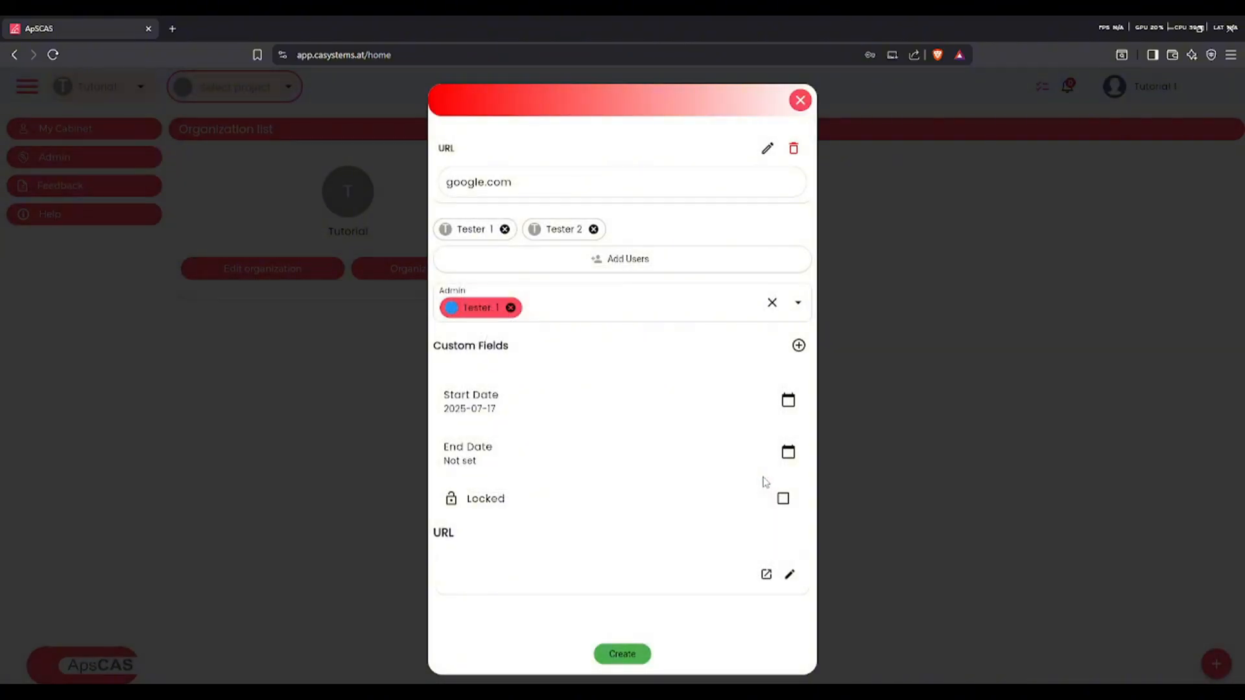
left_click(693, 462)
left_click(767, 284)
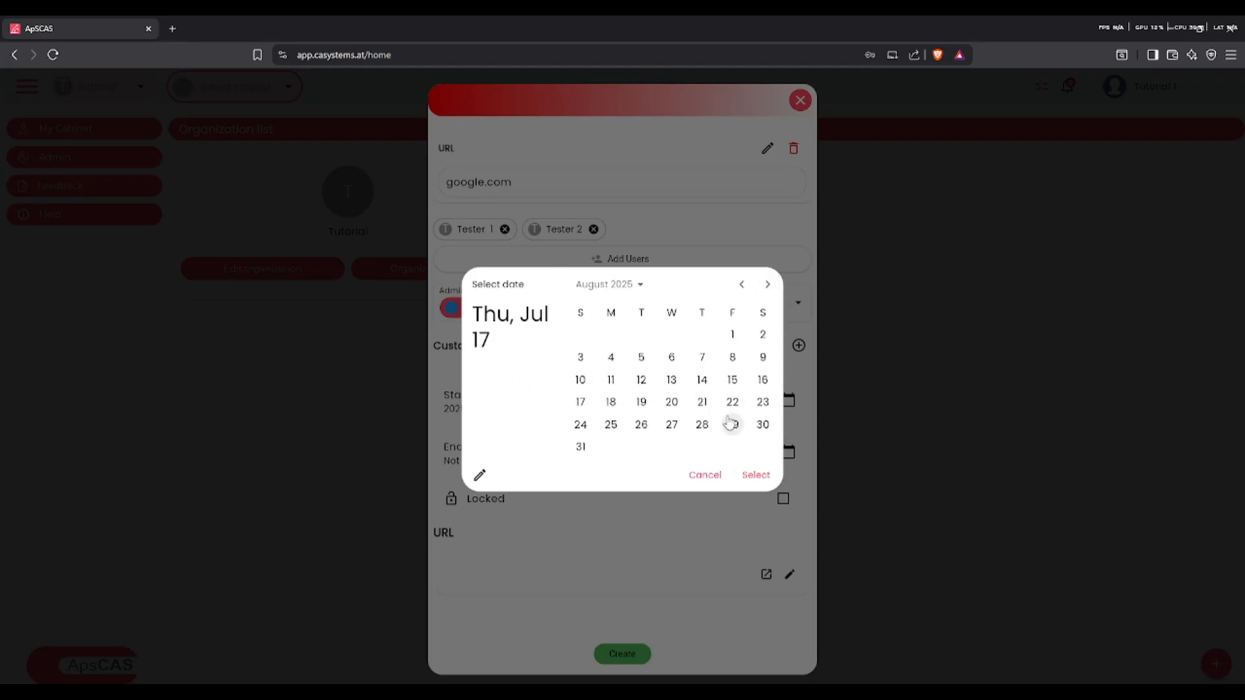
left_click(636, 289)
left_click(670, 339)
left_click(754, 475)
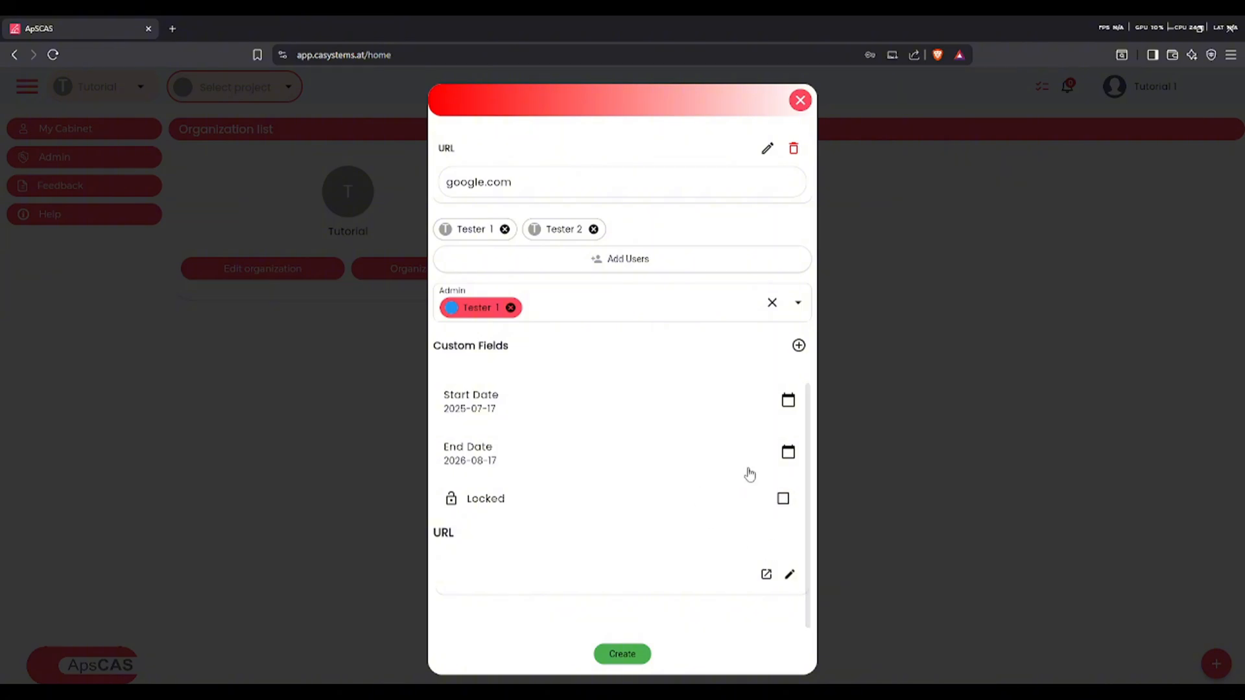
- Mark it locked, enter buildaschool.com as the URL description, and create it
left_click(783, 500)
left_click(790, 576)
left_click(717, 581)
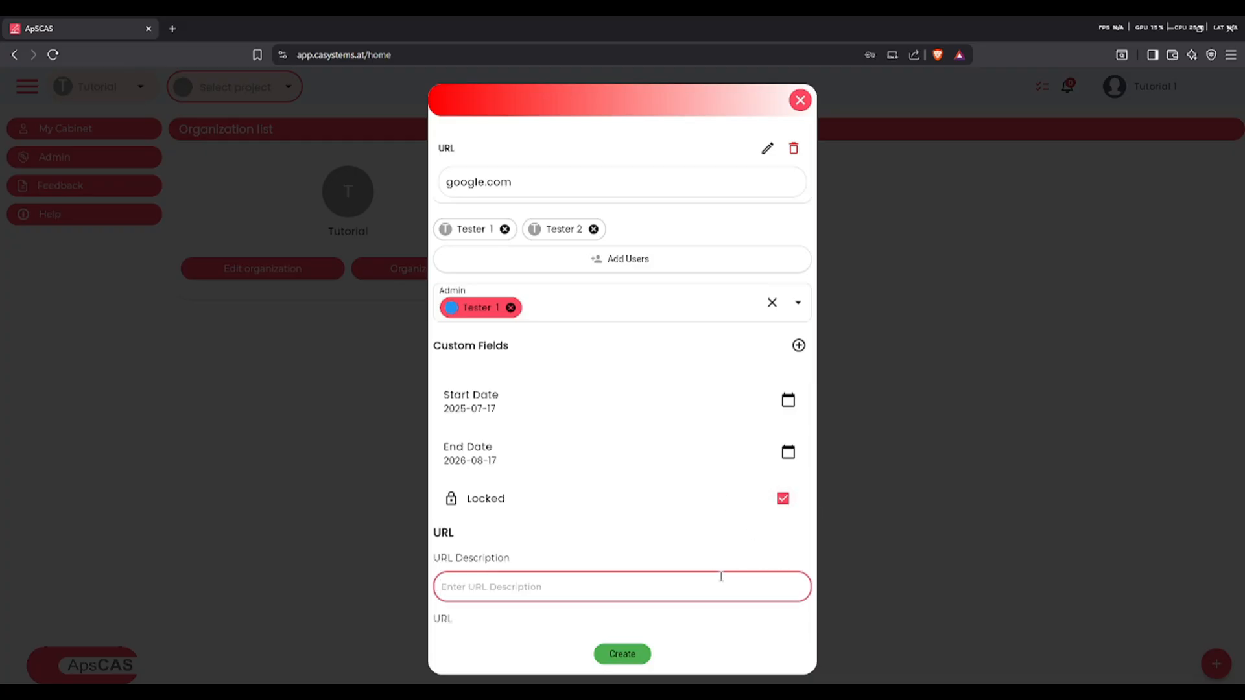
type("buildaschool.com")
left_click(640, 658)
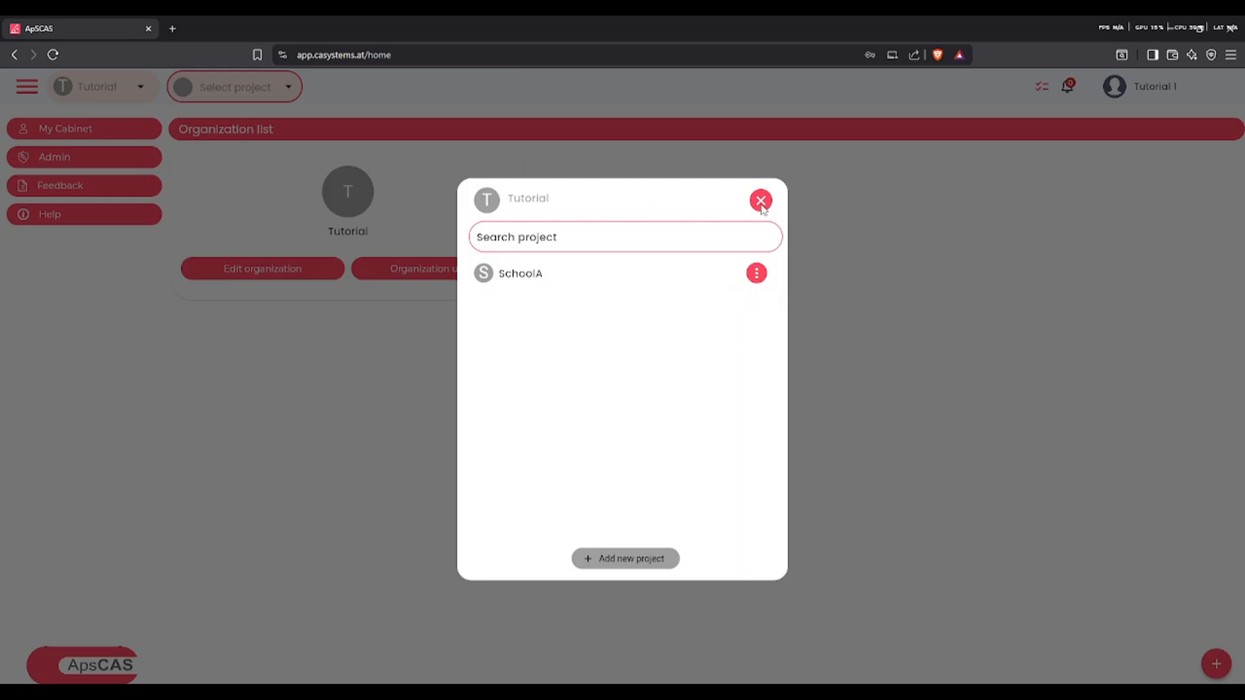
- Add project School B with number 2, unit m2 and value 30000, then close the list
left_click(639, 559)
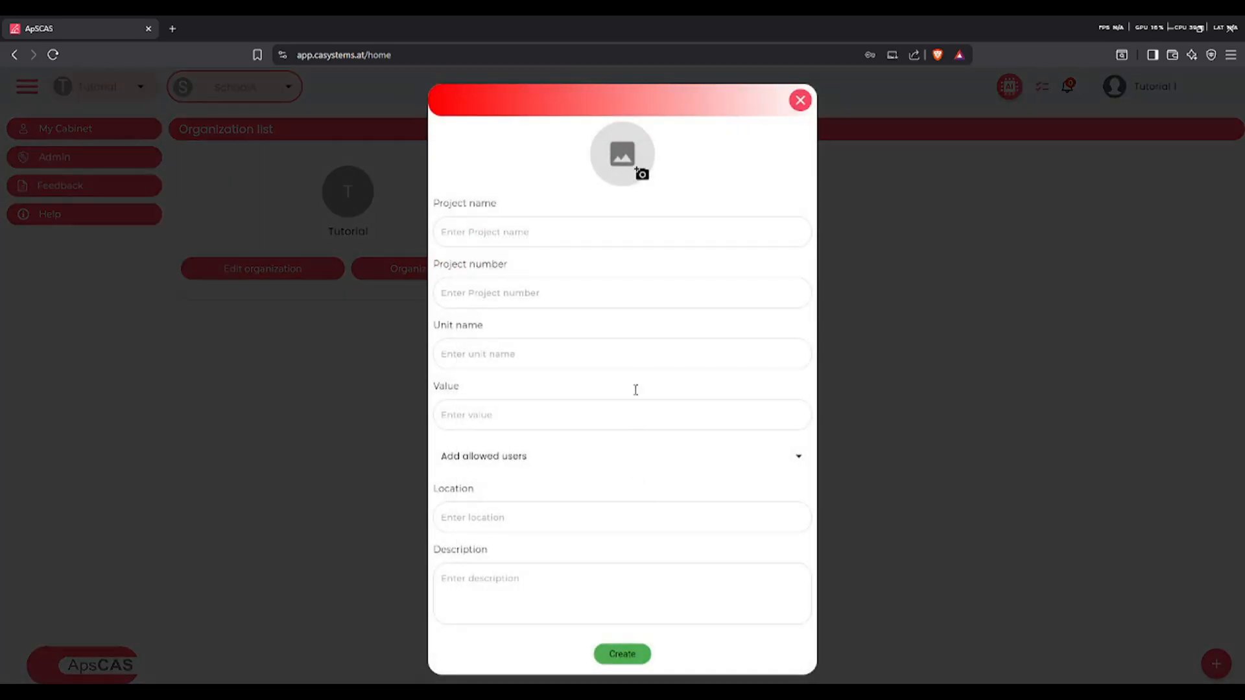
left_click(618, 239)
type("School ")
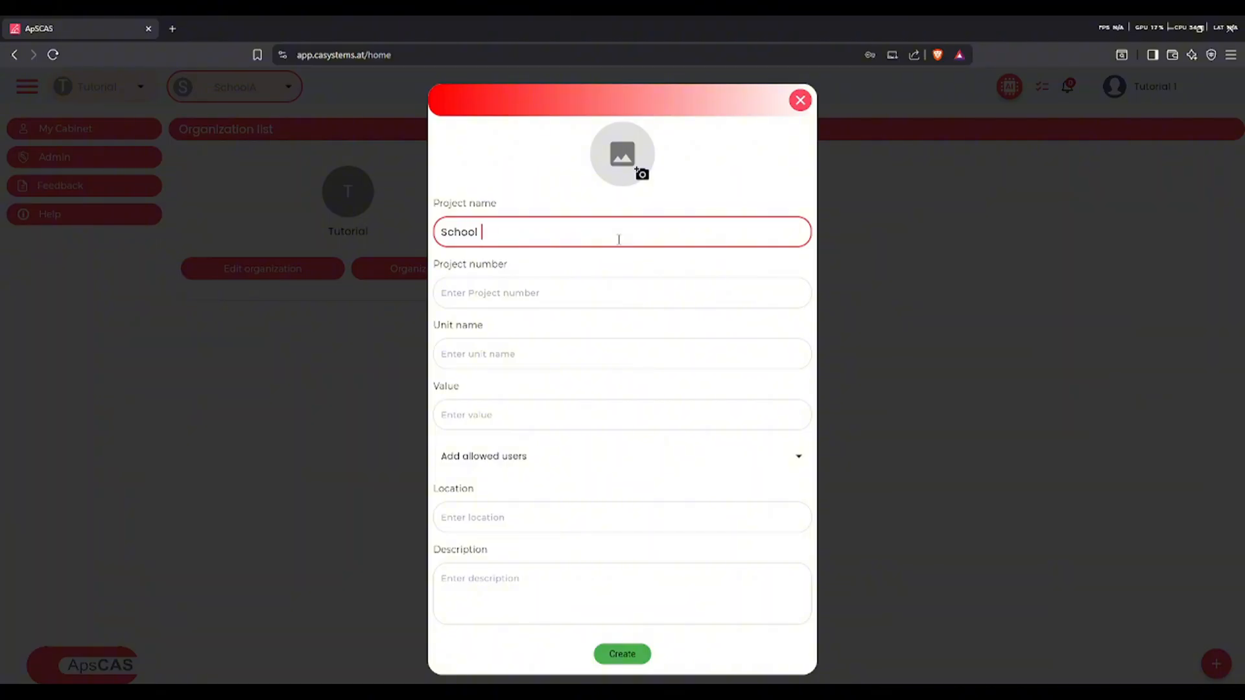
type("B")
left_click(590, 354)
type("m2")
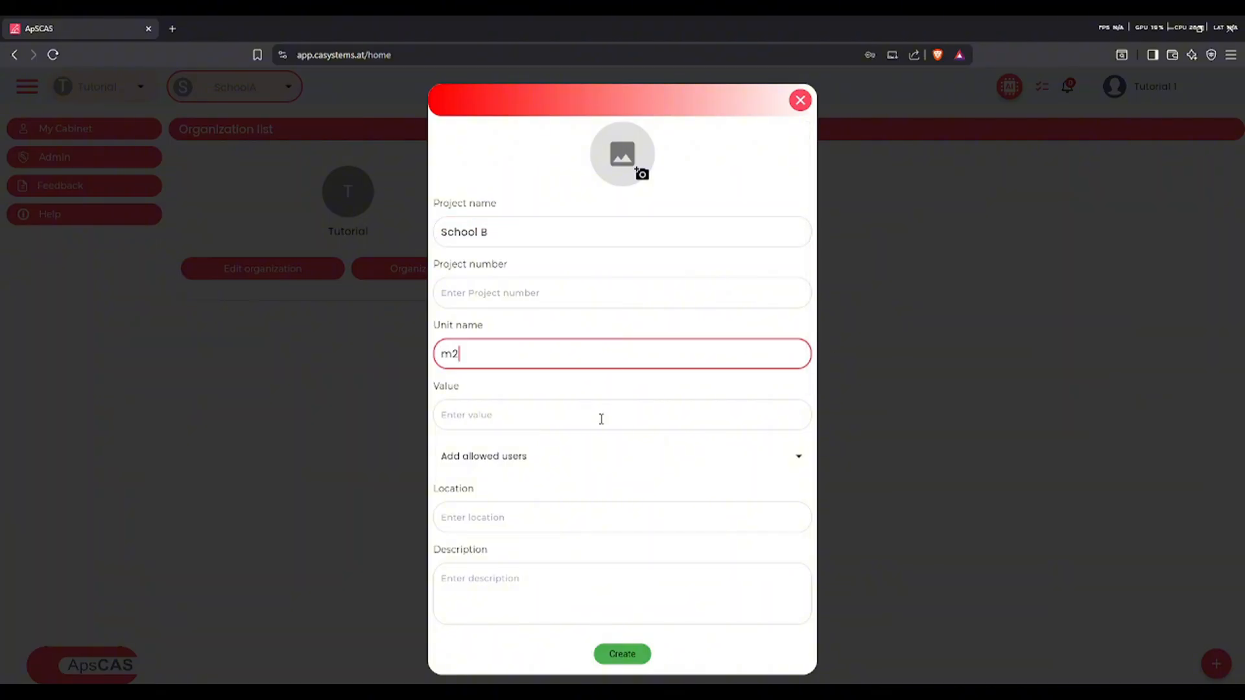
left_click(601, 419)
type("30000")
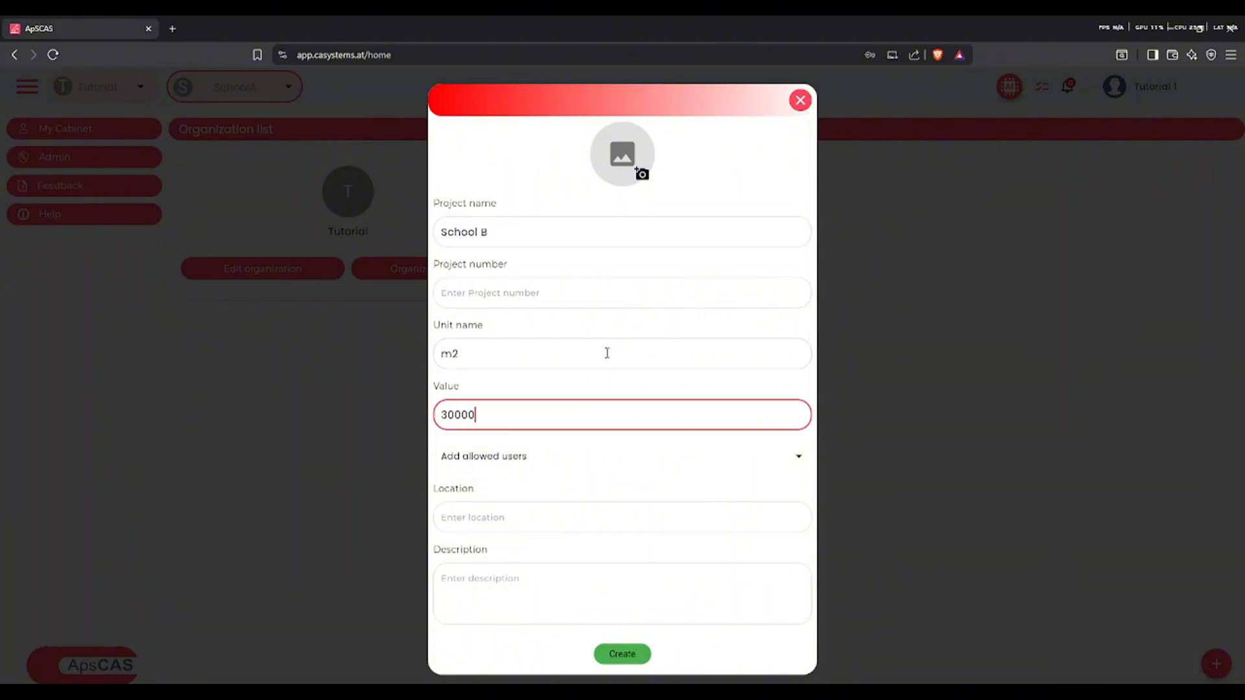
left_click(592, 302)
type("2")
left_click(626, 655)
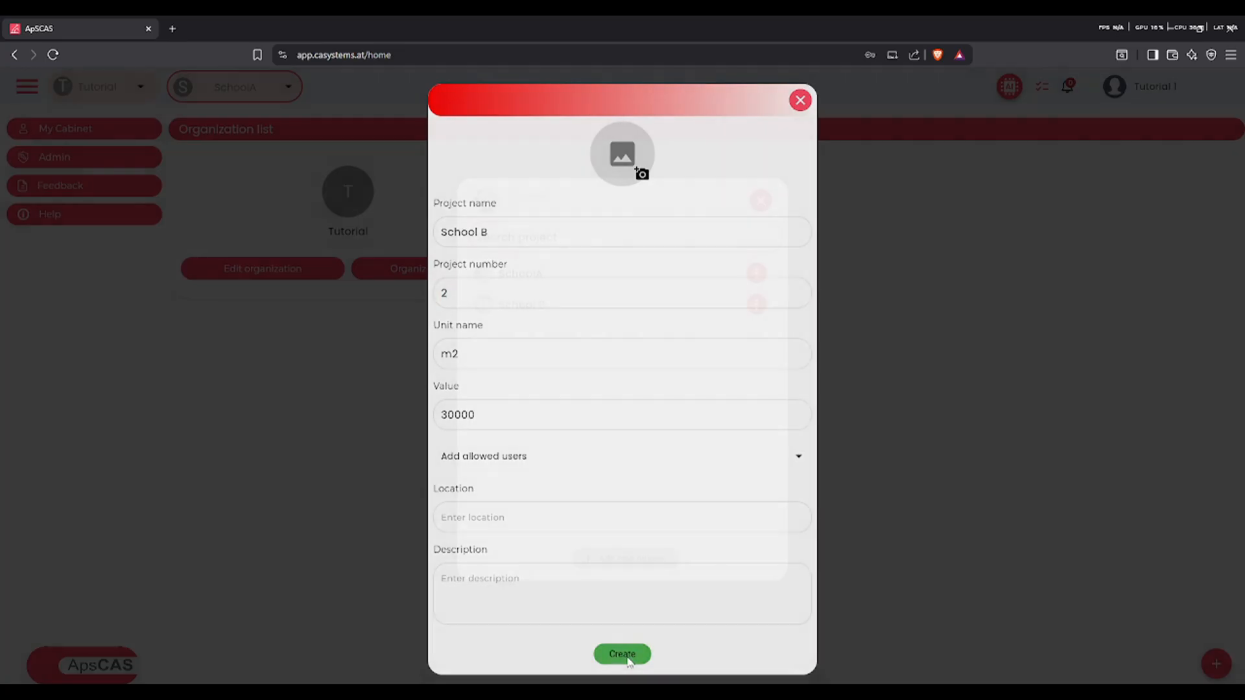
left_click(761, 199)
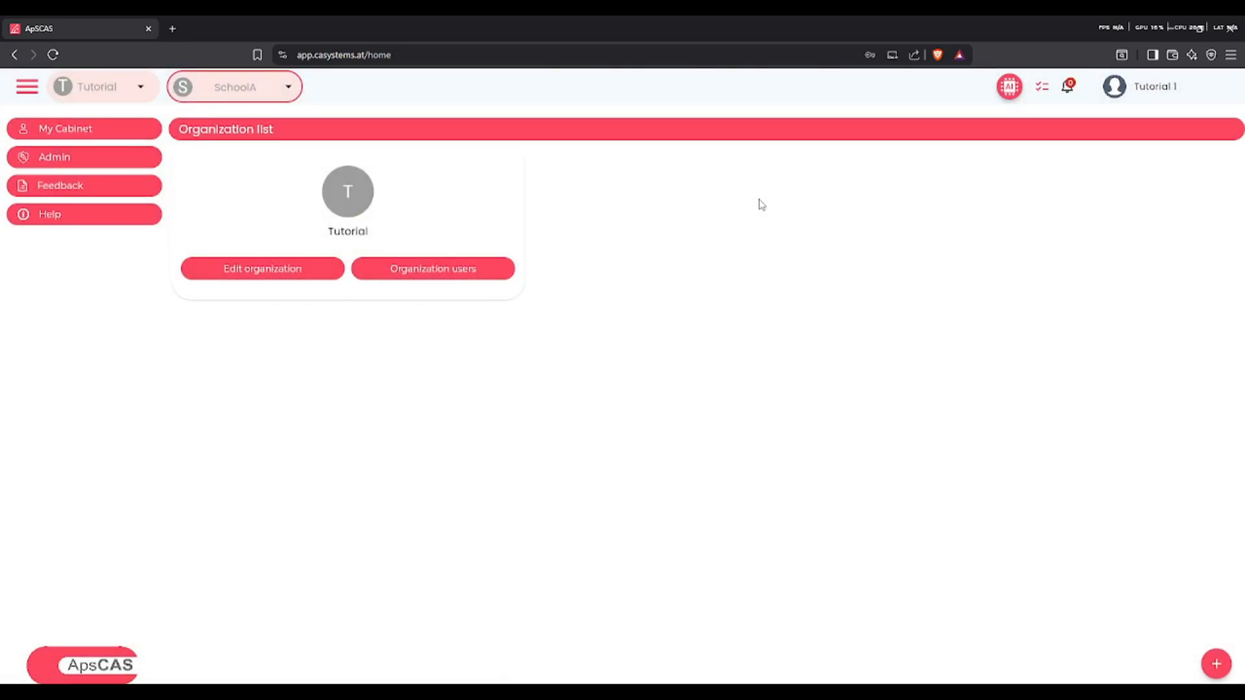
- Expand My Cabinet, view the Desk dashboard, and go to the SchoolA Kanban board
left_click(70, 128)
left_click(97, 166)
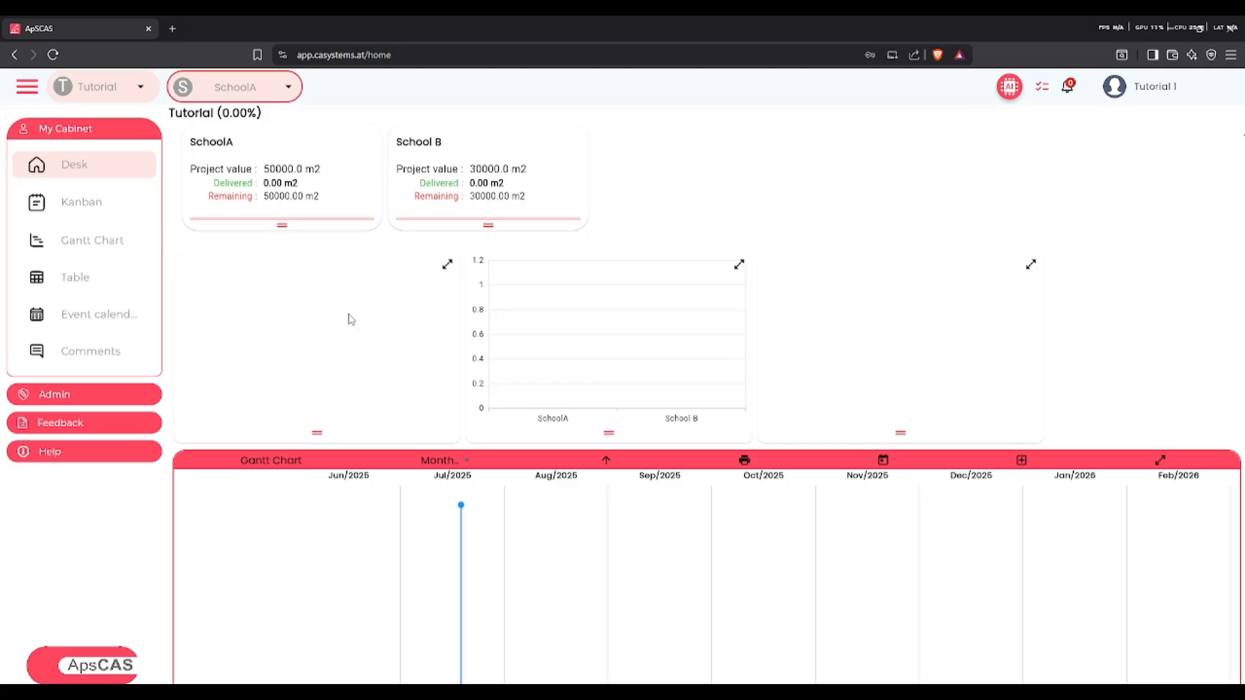
left_click(103, 196)
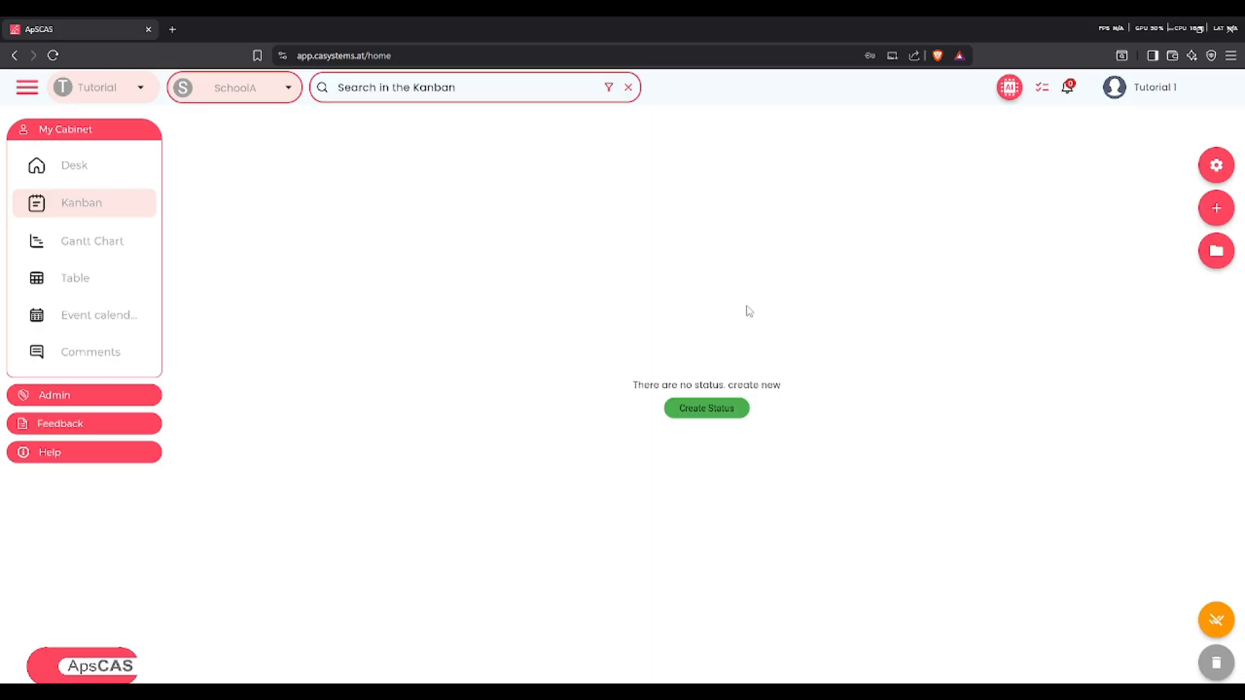
- Add two status columns, 'Construction division' and 'Construction phase'
left_click(707, 408)
left_click(672, 336)
type("Constru")
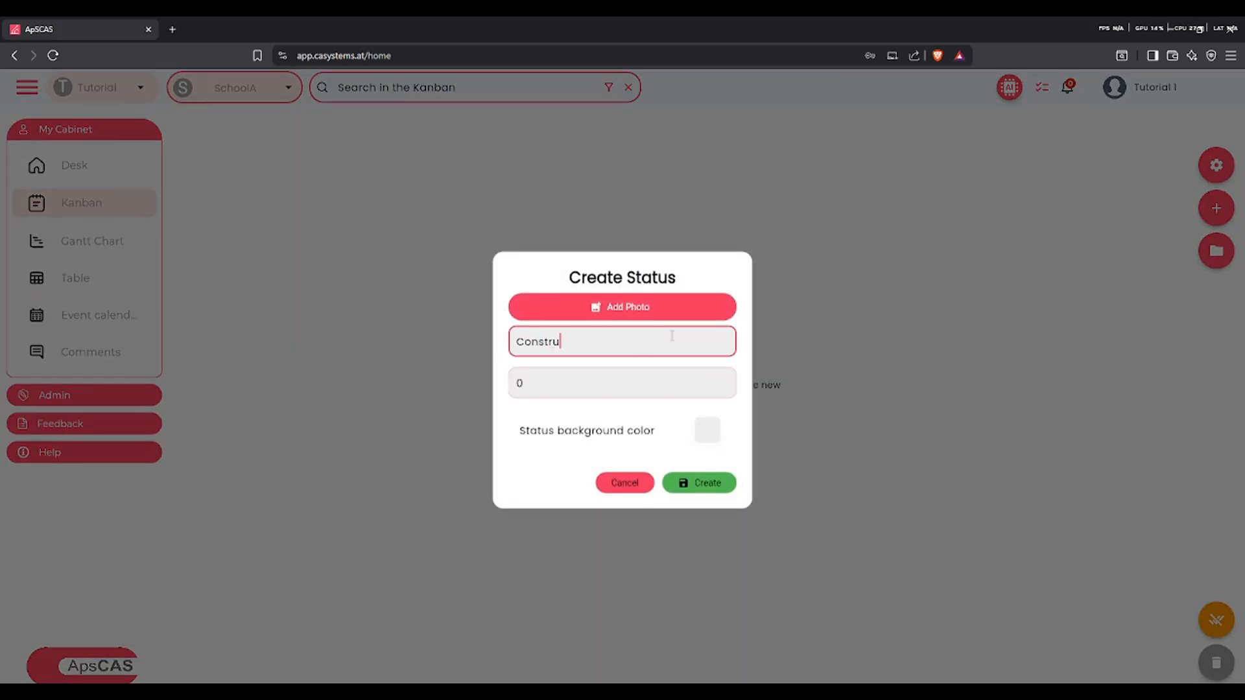
type("ction division")
left_click(686, 480)
left_click(1217, 207)
left_click(638, 344)
type("C")
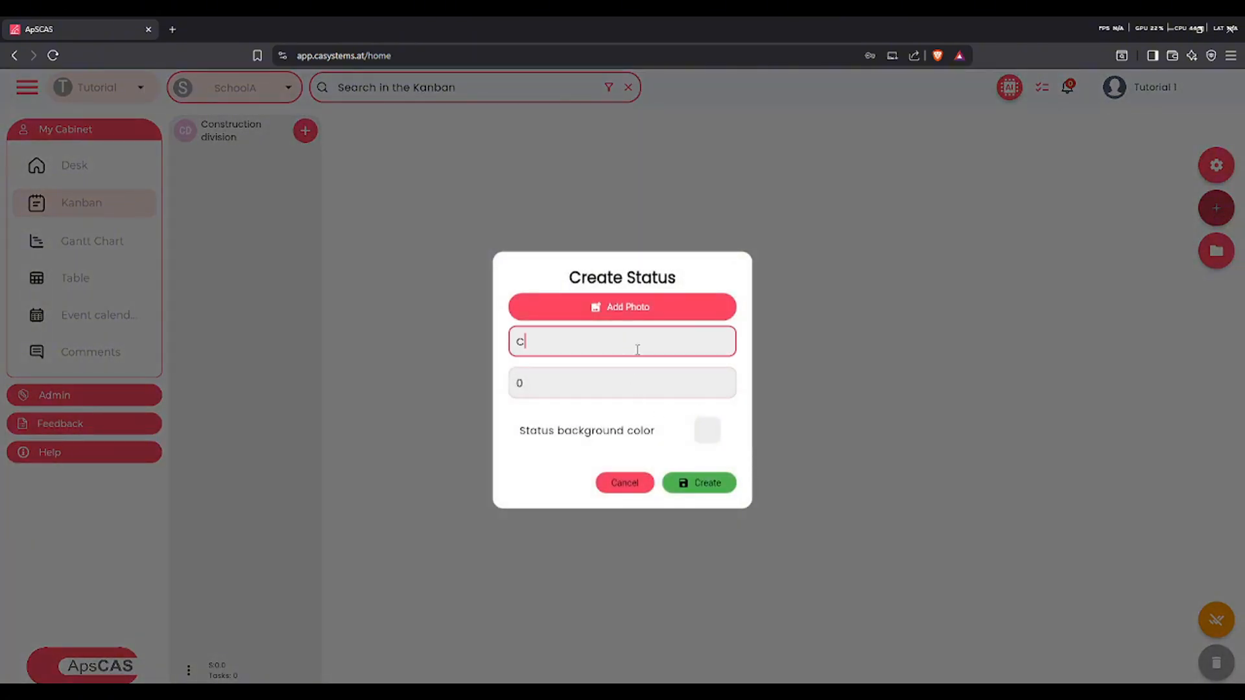
type("onstruction phase")
left_click(706, 485)
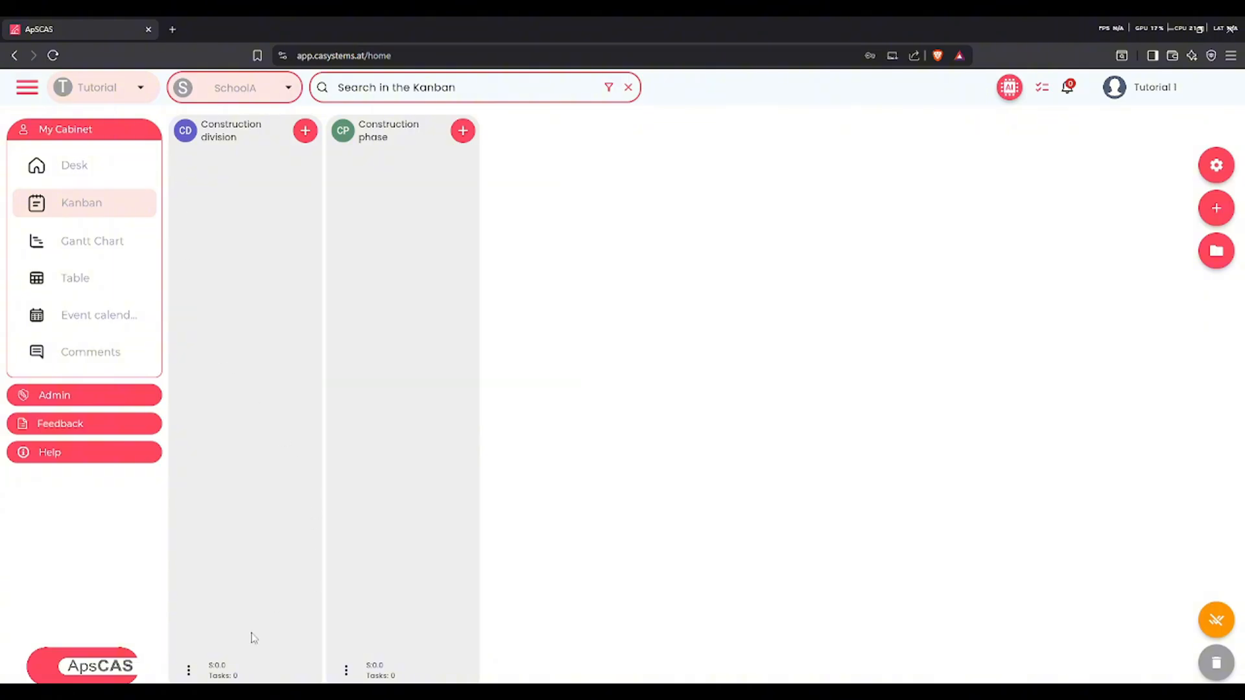
- Delete the Construction division status column
left_click(188, 670)
left_click(214, 663)
left_click(699, 408)
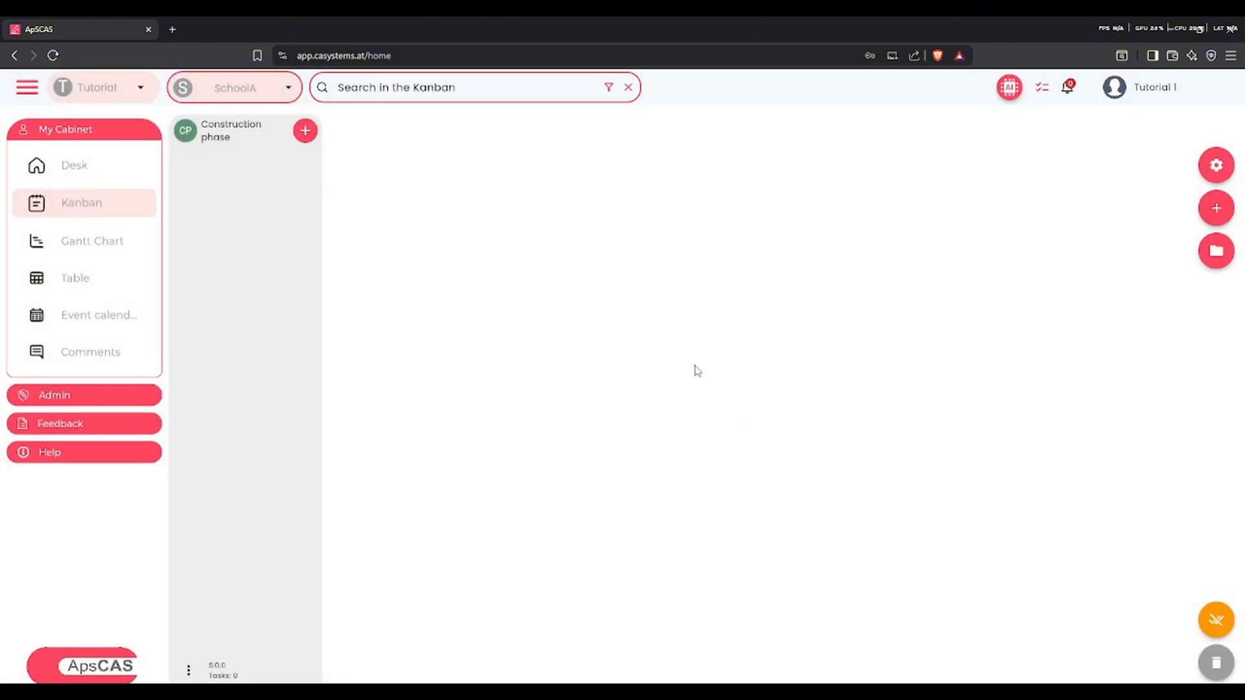
- Start a new Construction phase task titled Playground
left_click(305, 128)
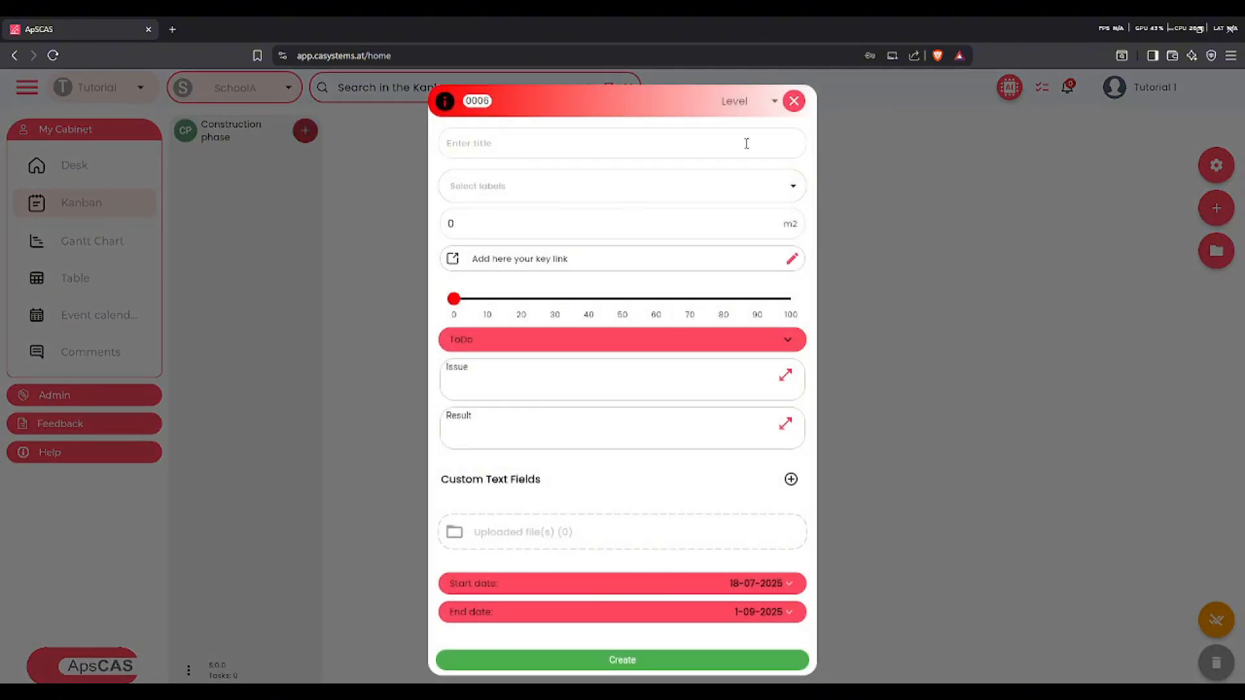
left_click(794, 101)
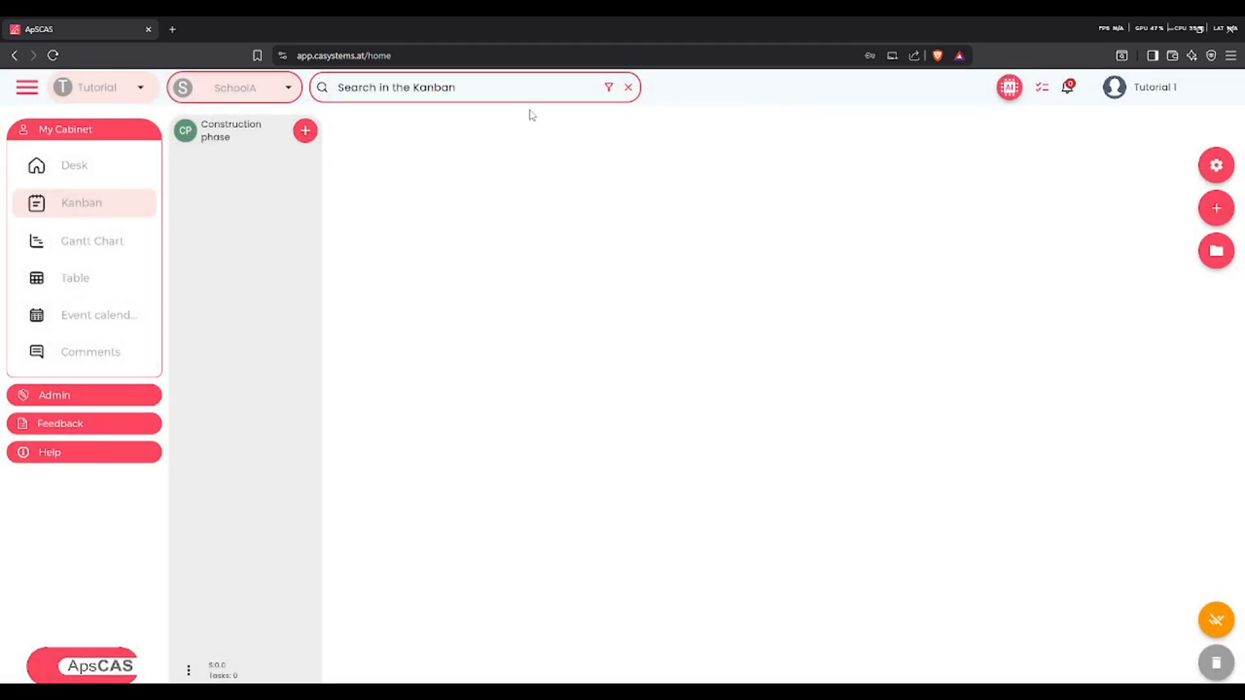
left_click(305, 131)
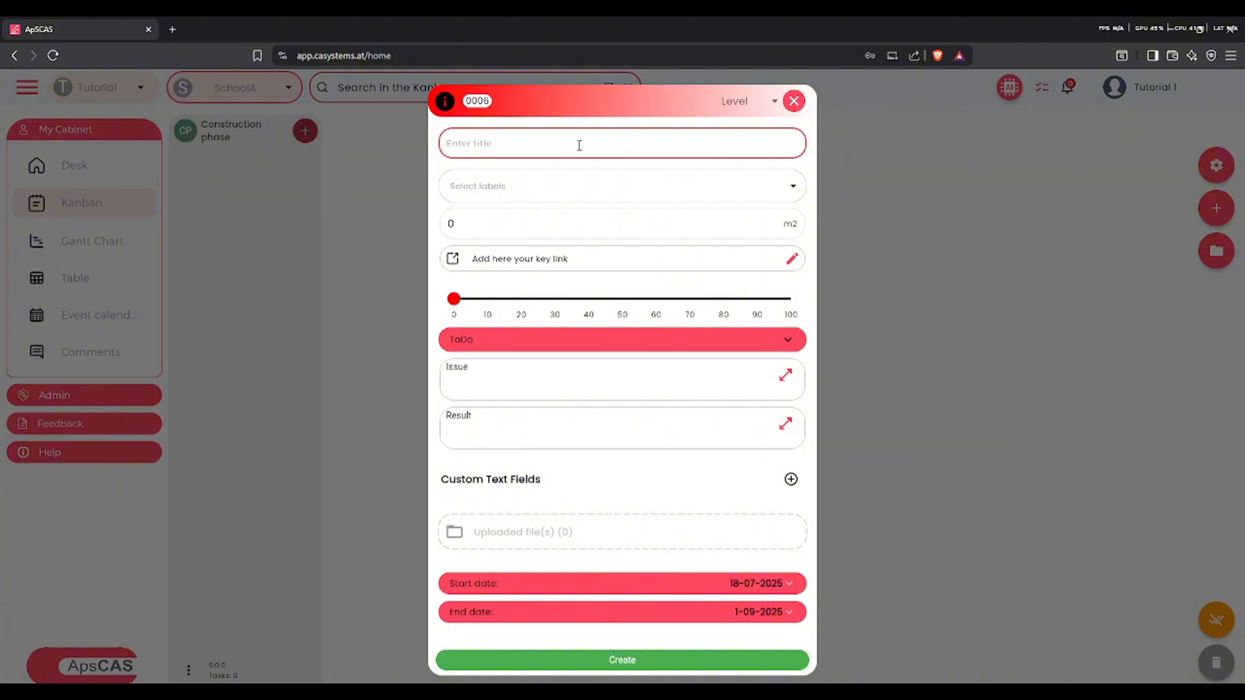
type("Playground")
double_click(557, 141)
left_click(566, 143)
- Create and apply labels Entertainment (green) and Construction (orange) to the task
left_click(584, 186)
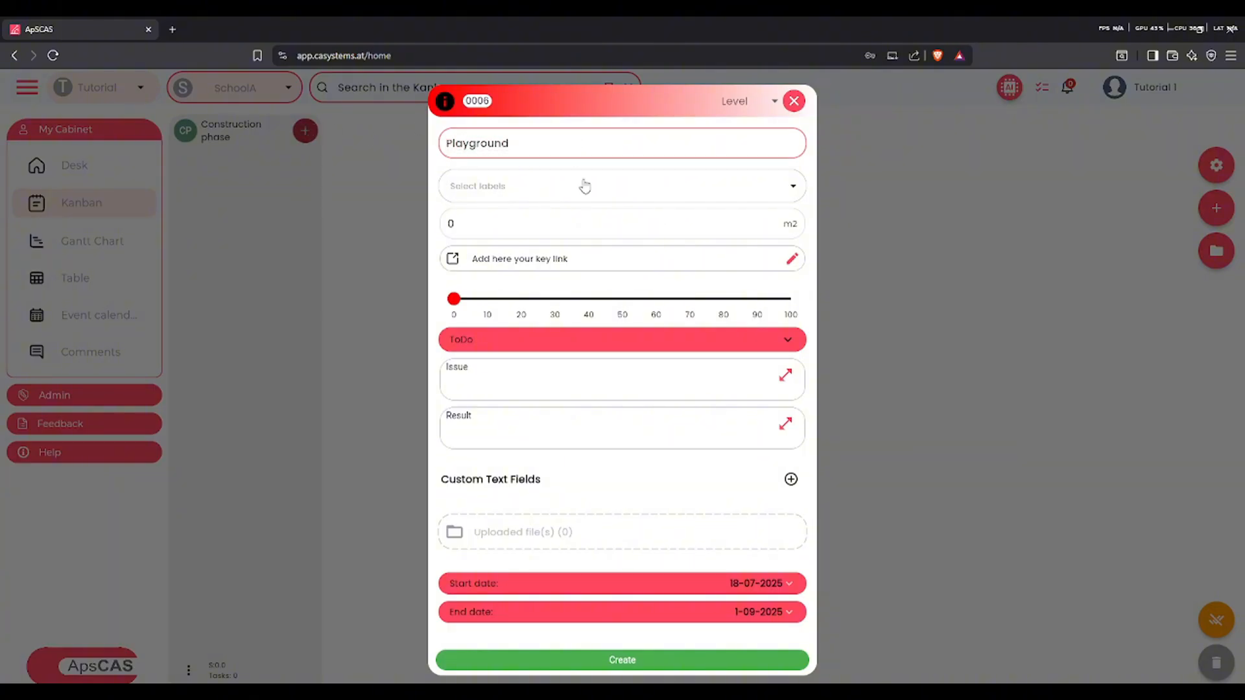
left_click(627, 225)
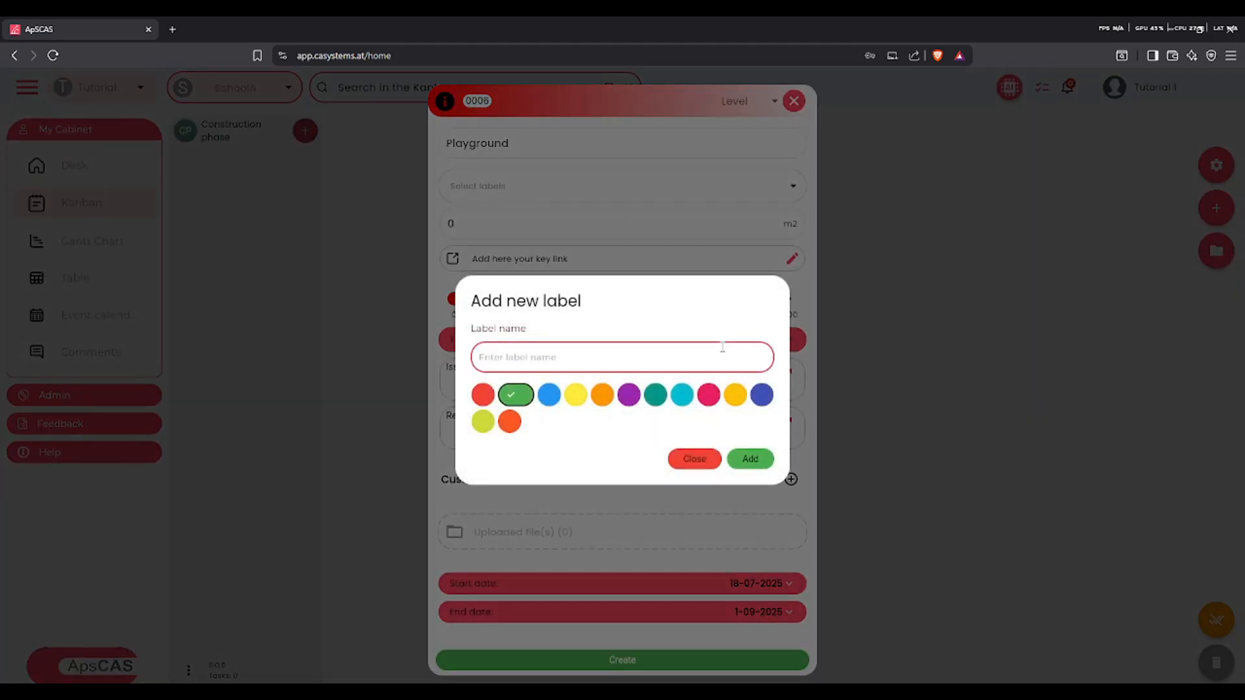
type("Entertainment")
left_click(751, 461)
left_click(651, 225)
left_click(604, 393)
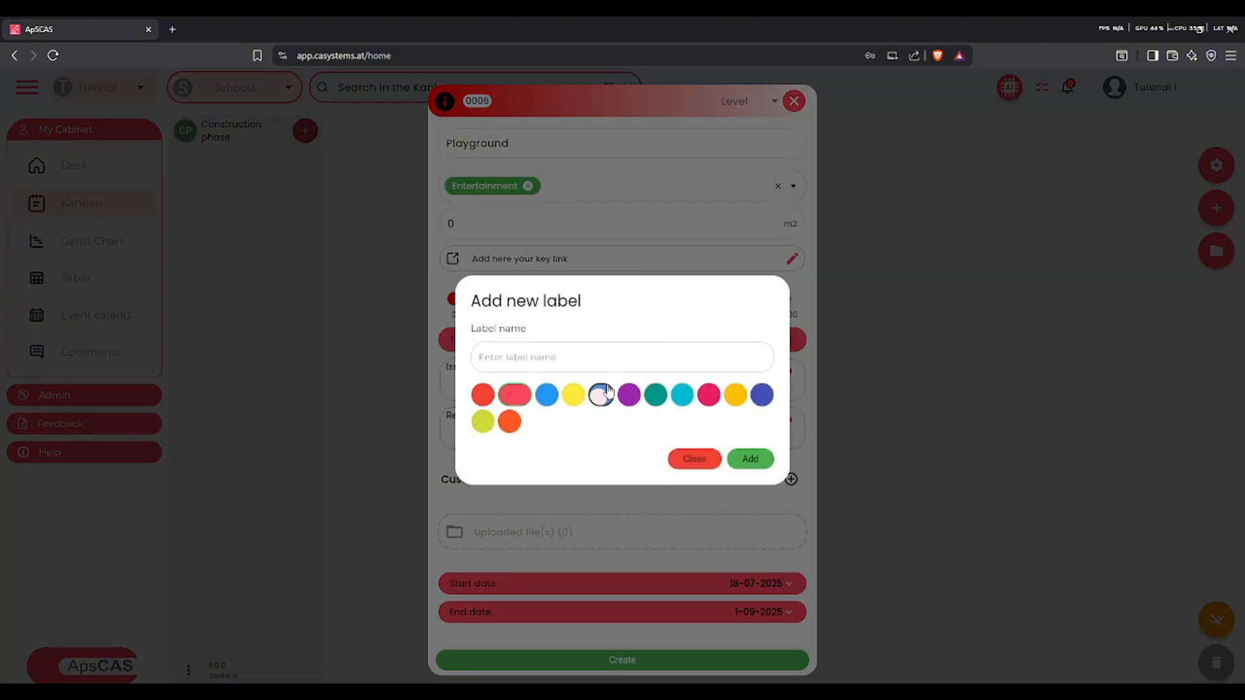
left_click(613, 360)
type("Construction")
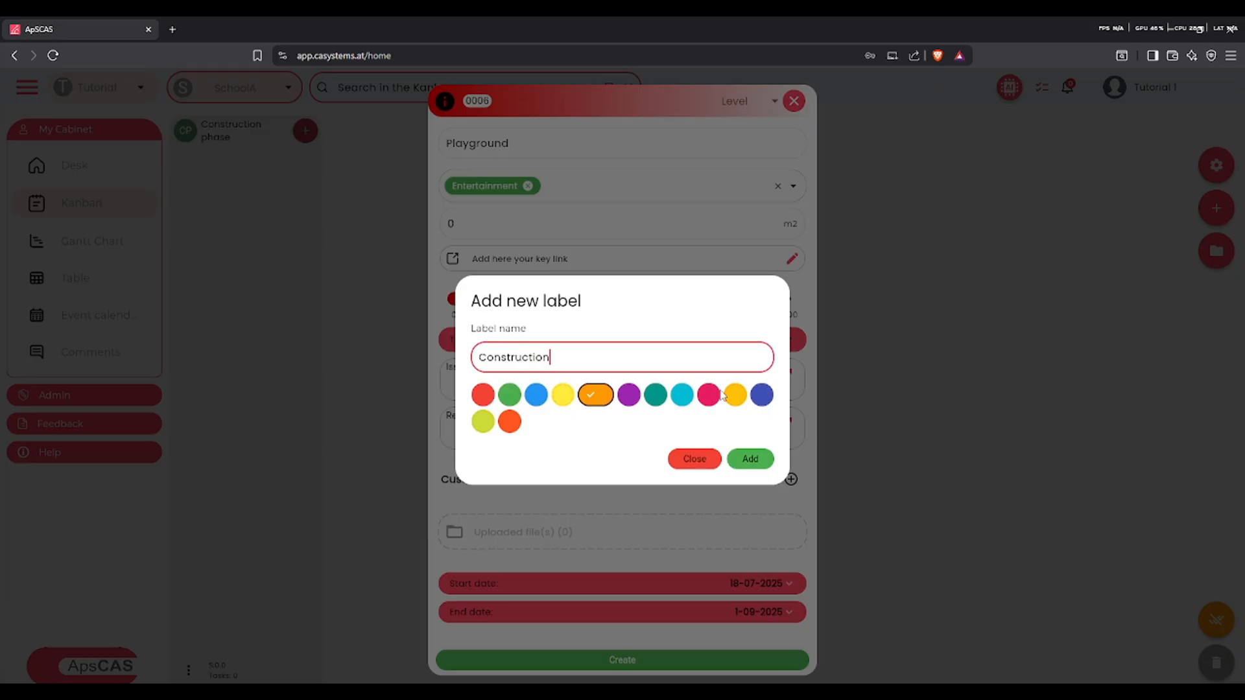
left_click(748, 459)
left_click(771, 217)
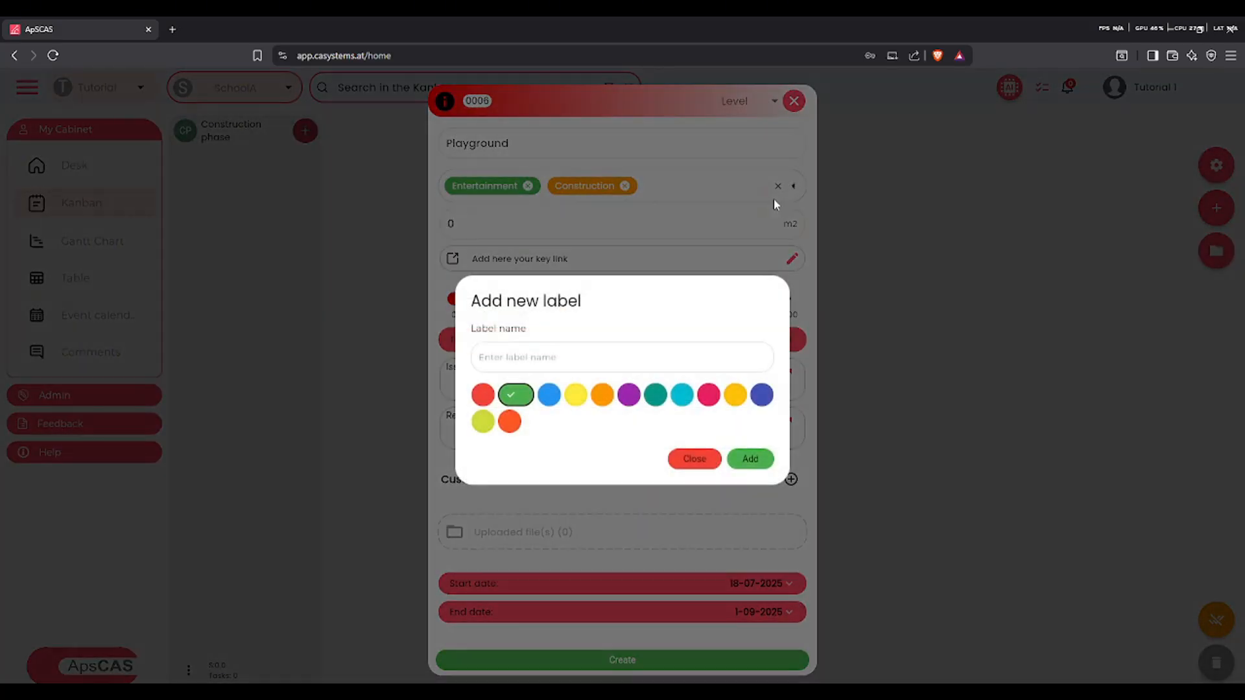
left_click(760, 209)
- Set the task area to 10000 m2, keep progress at 0, and expand ToDo
left_click(794, 188)
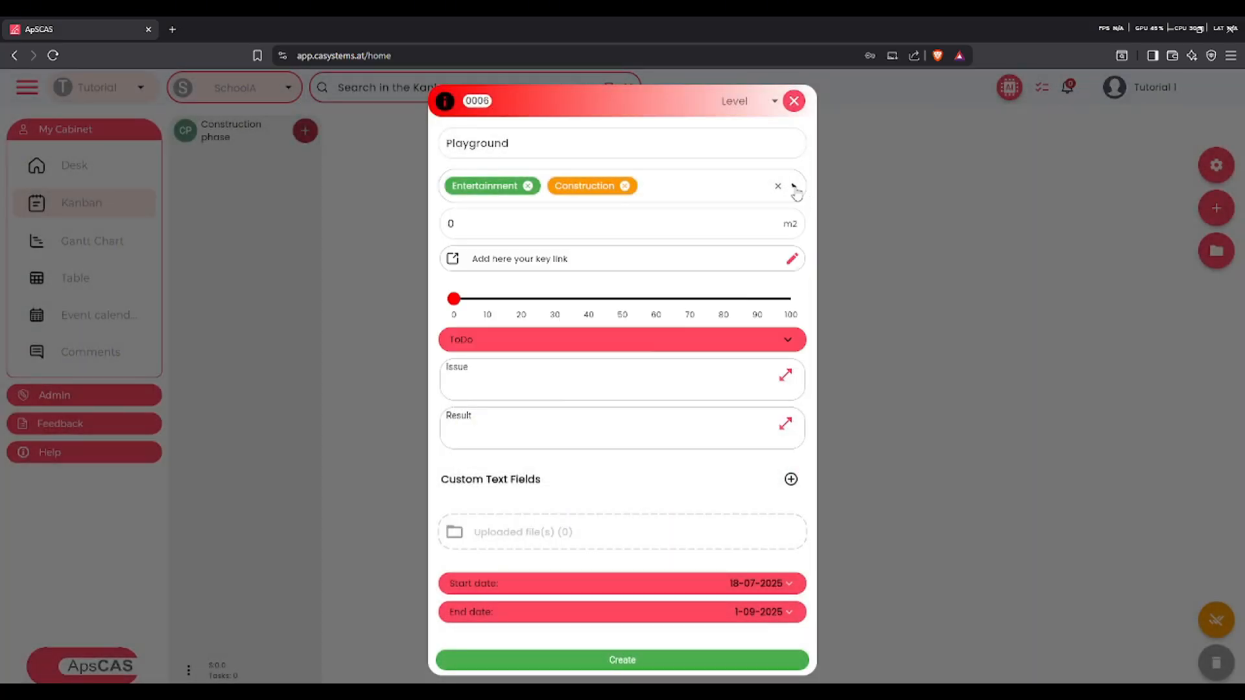
left_click(706, 223)
type("10000")
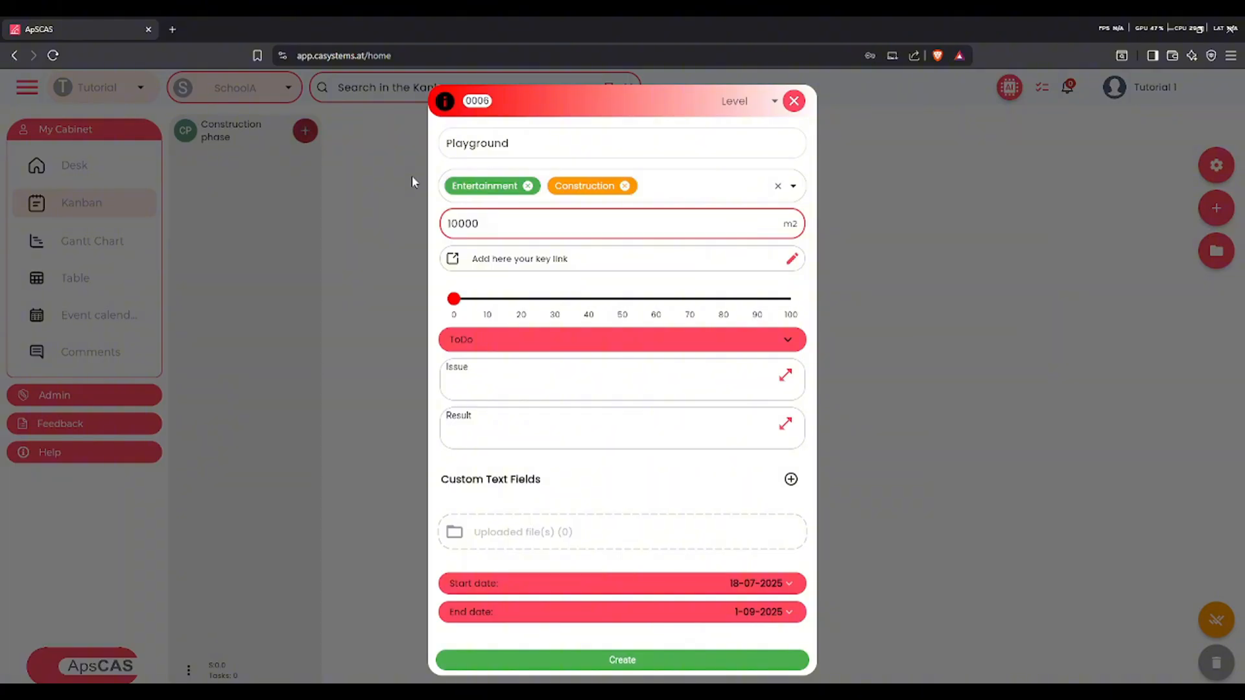
scroll(651, 251, "down", 1)
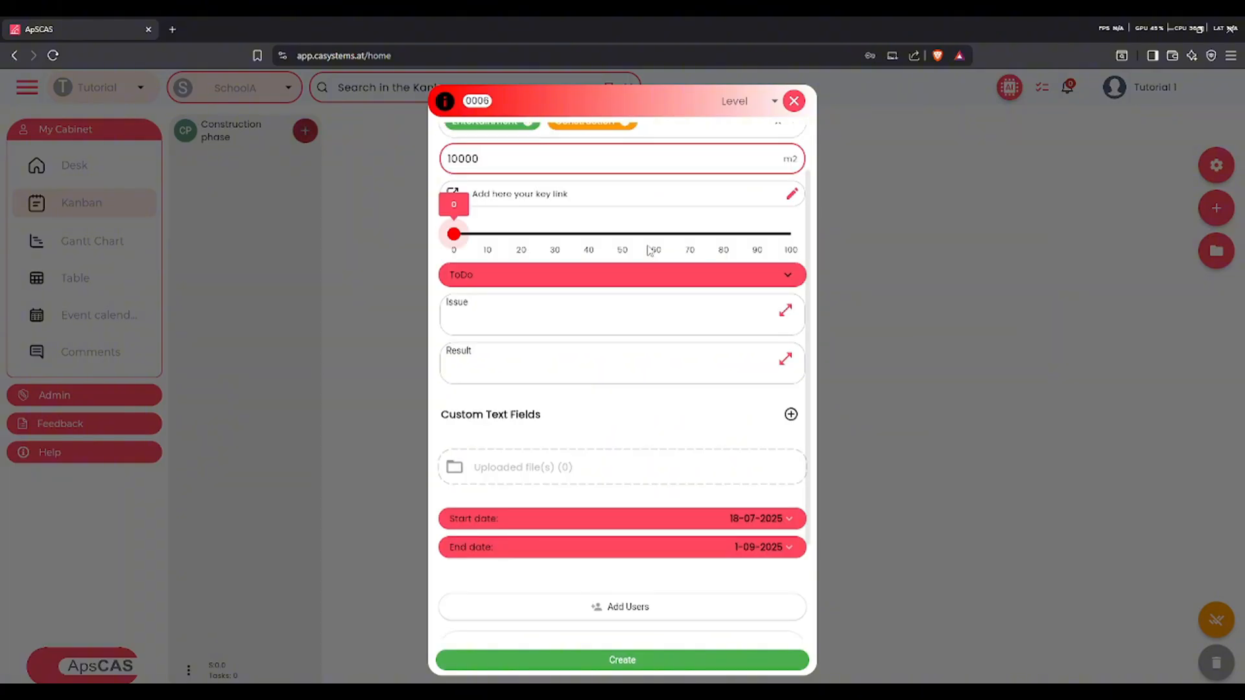
left_click(472, 233)
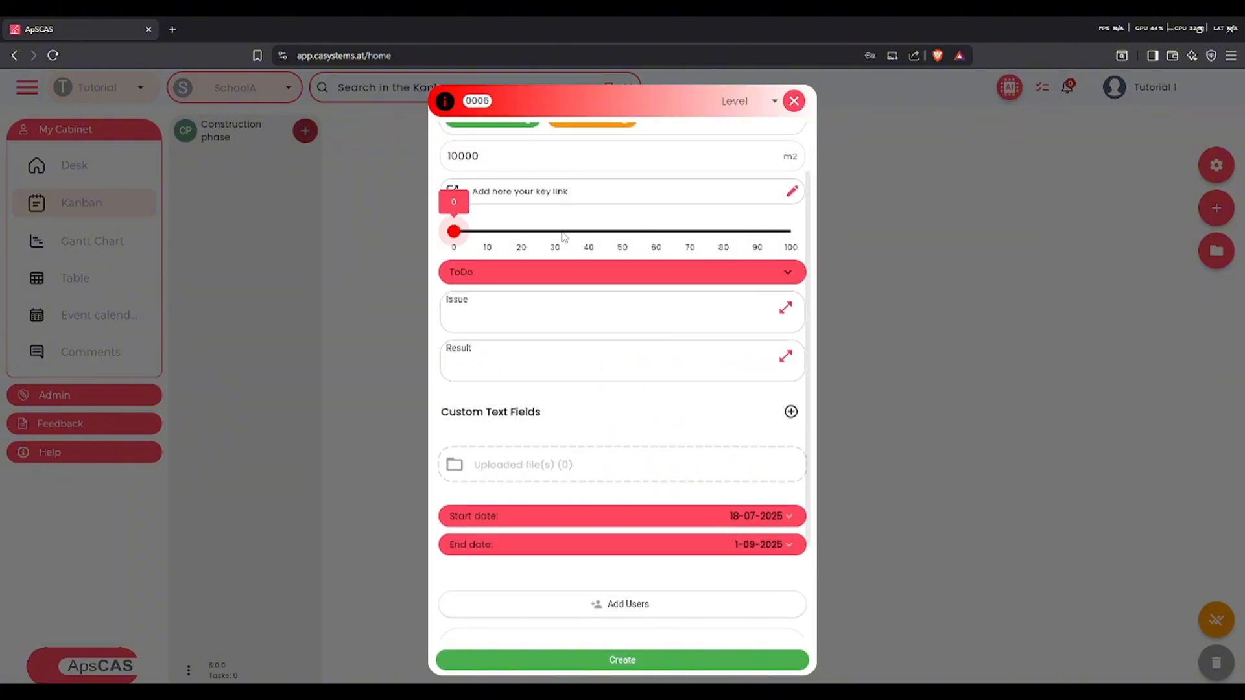
mouse_move(454, 230)
left_mouse_down()
mouse_move(816, 241)
mouse_move(334, 278)
mouse_move(516, 258)
mouse_move(378, 260)
mouse_move(500, 253)
mouse_move(441, 250)
left_mouse_up()
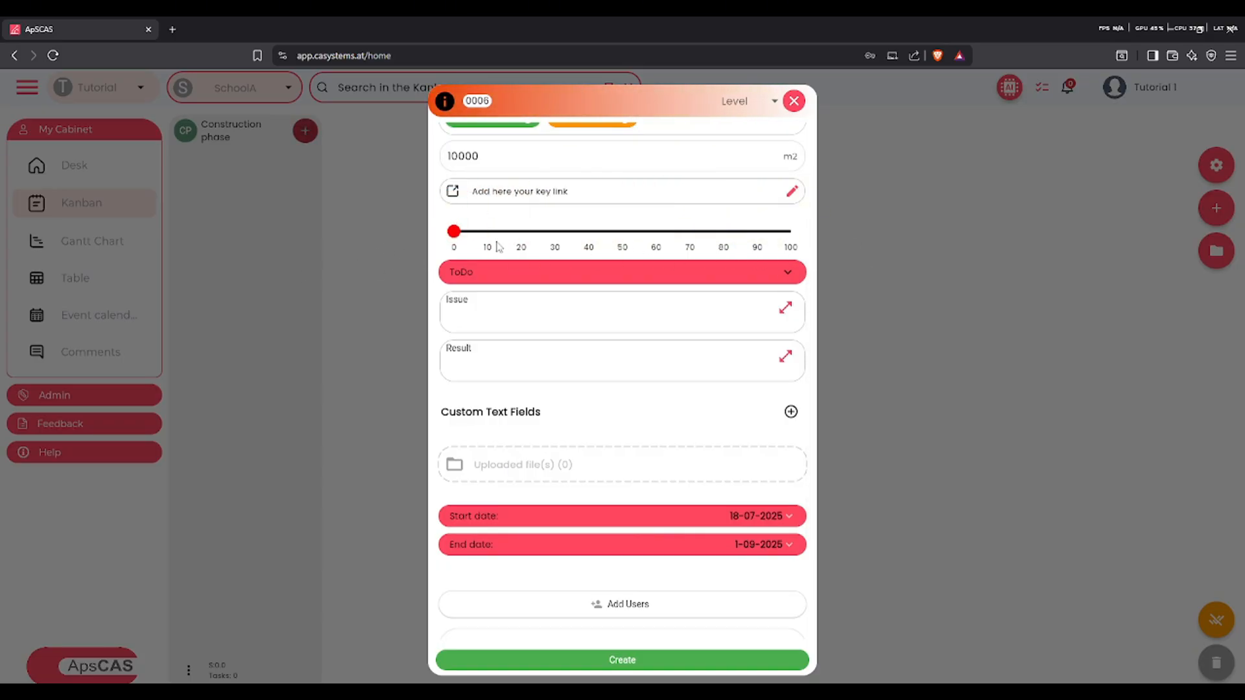
left_click(608, 274)
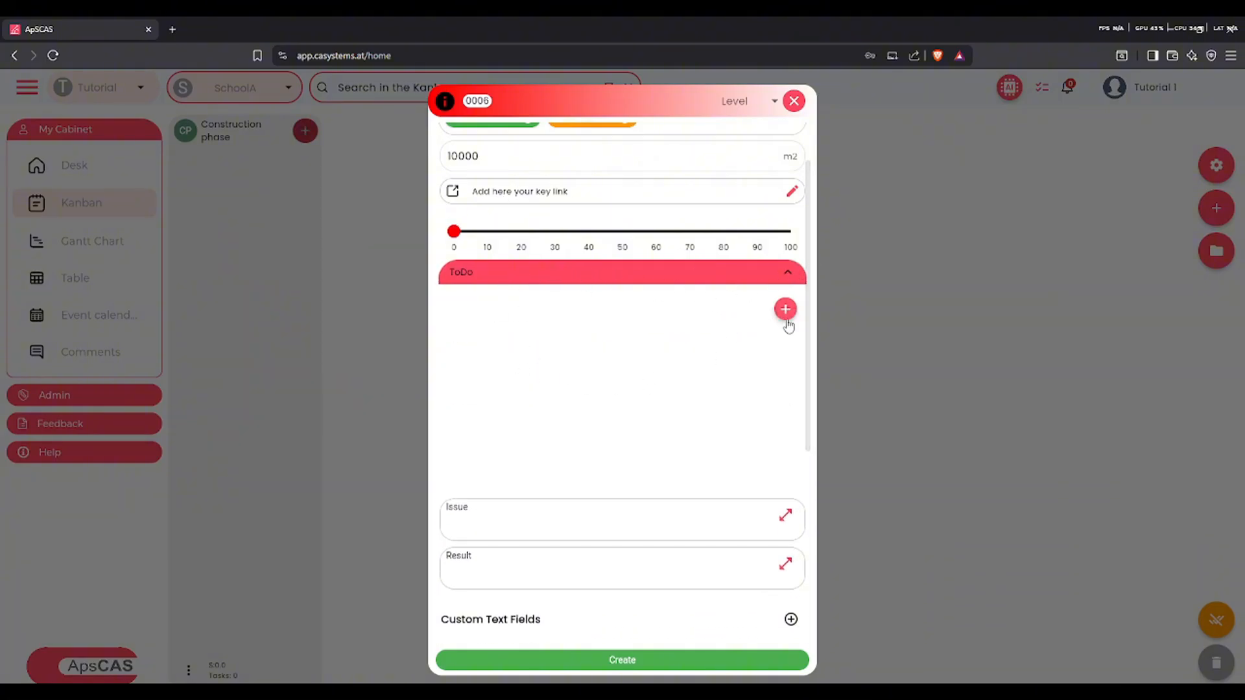
- Add two ToDo items, Swing and Slide, to the task
left_click(785, 310)
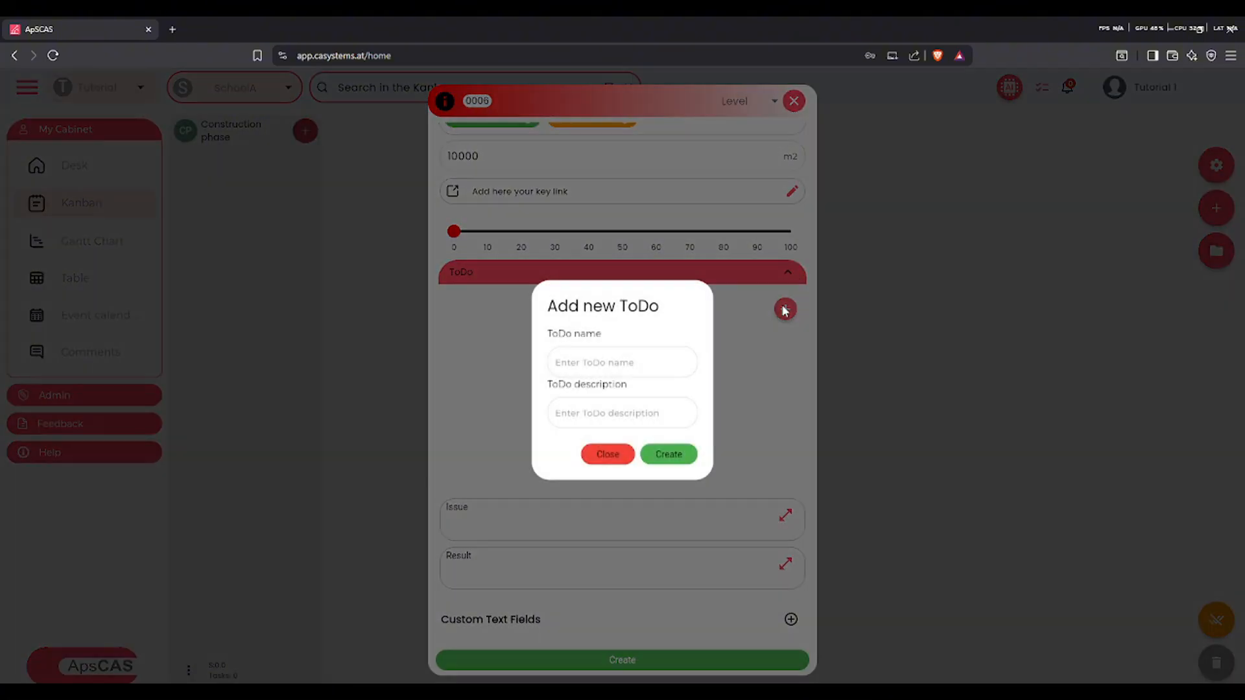
left_click(632, 351)
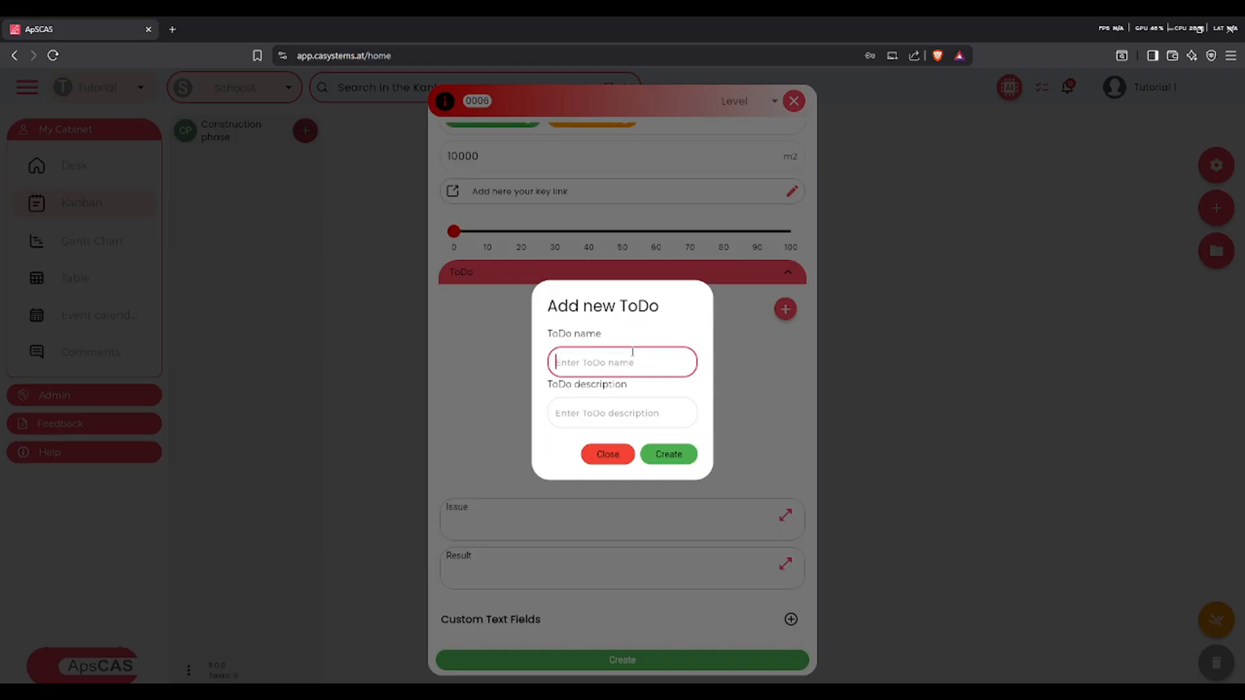
type("Swing")
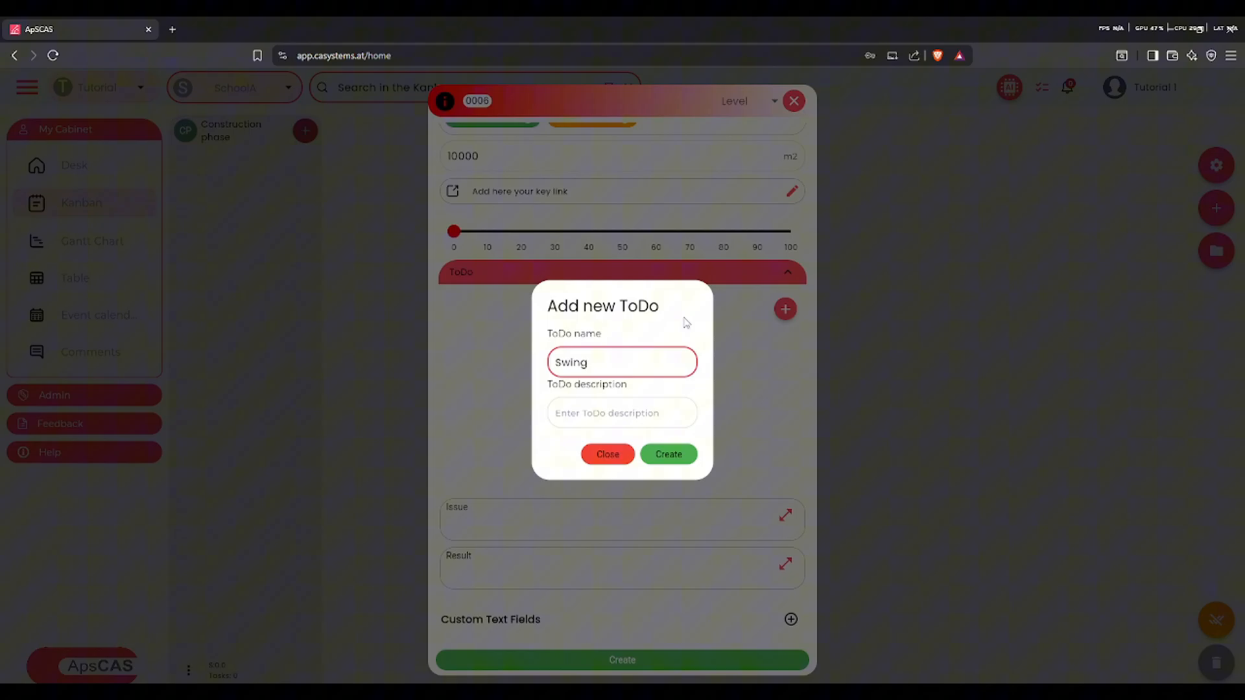
left_click(669, 454)
left_click(785, 309)
left_click(616, 362)
type("Slide")
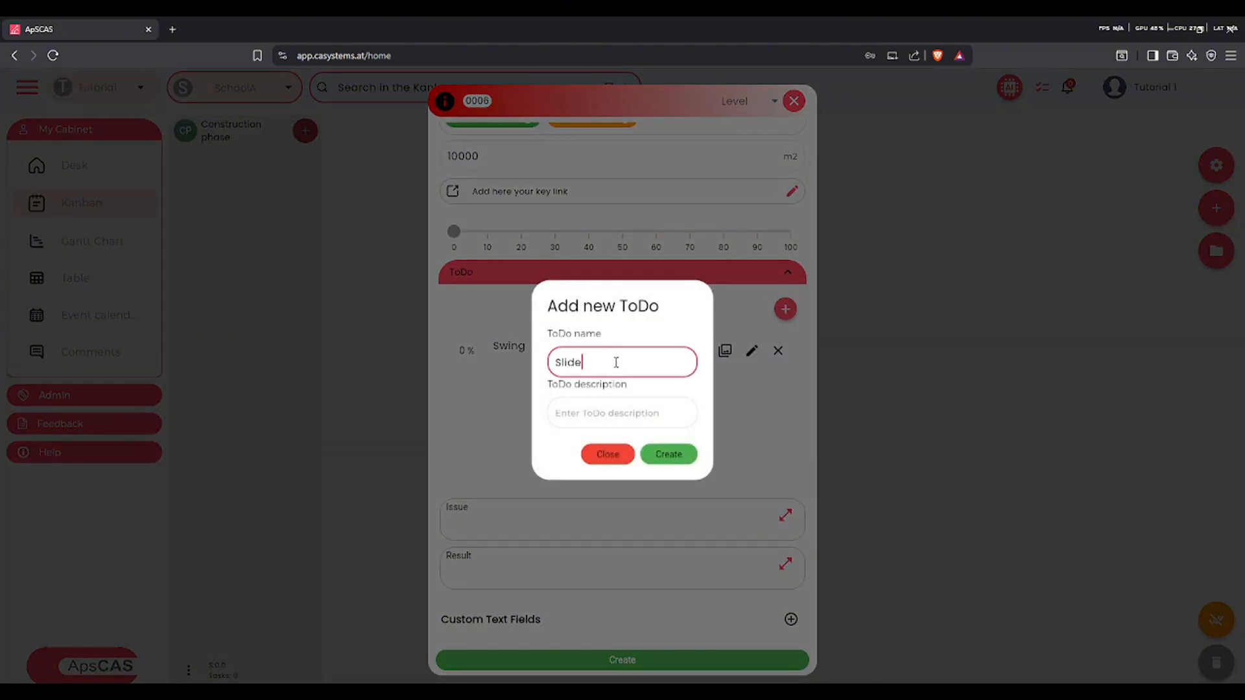
left_click(668, 454)
left_click(786, 310)
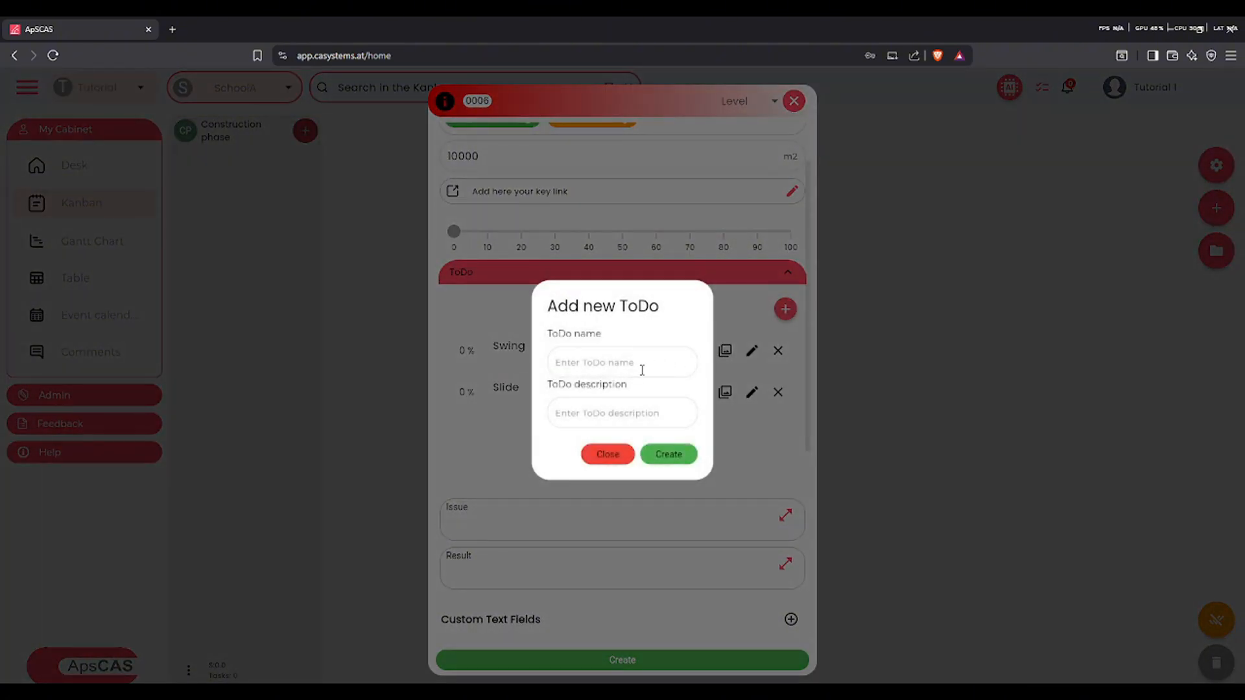
left_click(603, 455)
- Collapse the ToDo section and leave the Issue description empty
scroll(692, 362, "down", 1)
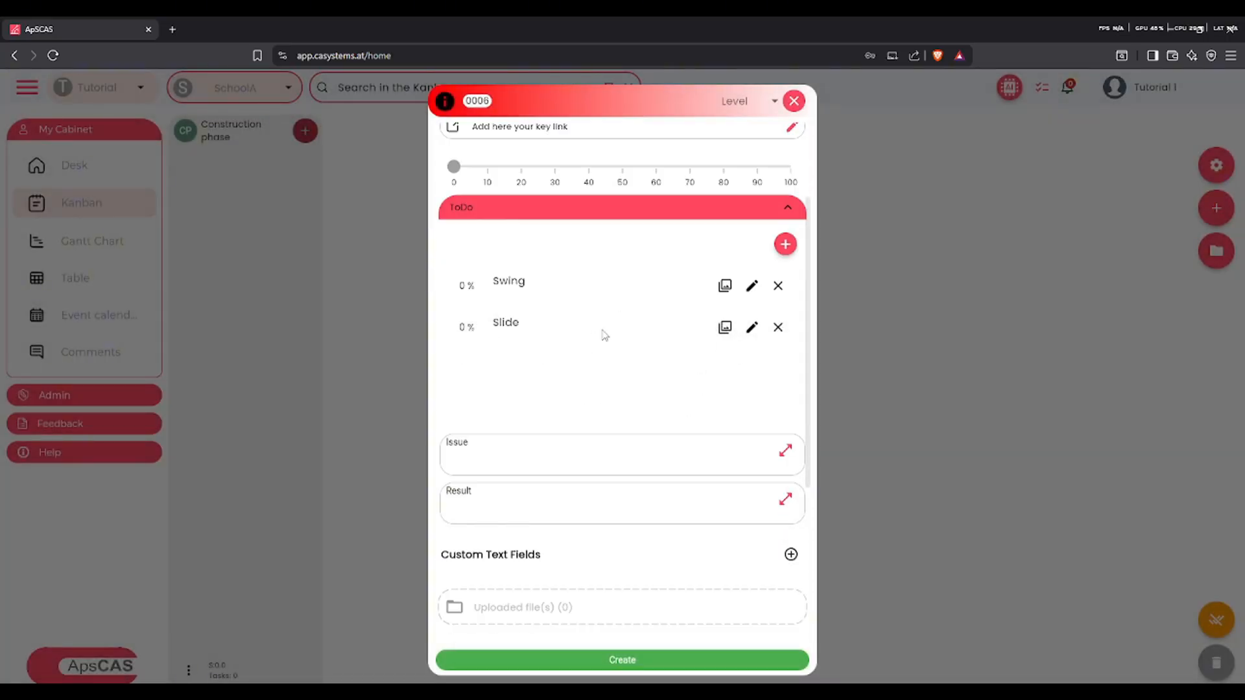
left_click(676, 209)
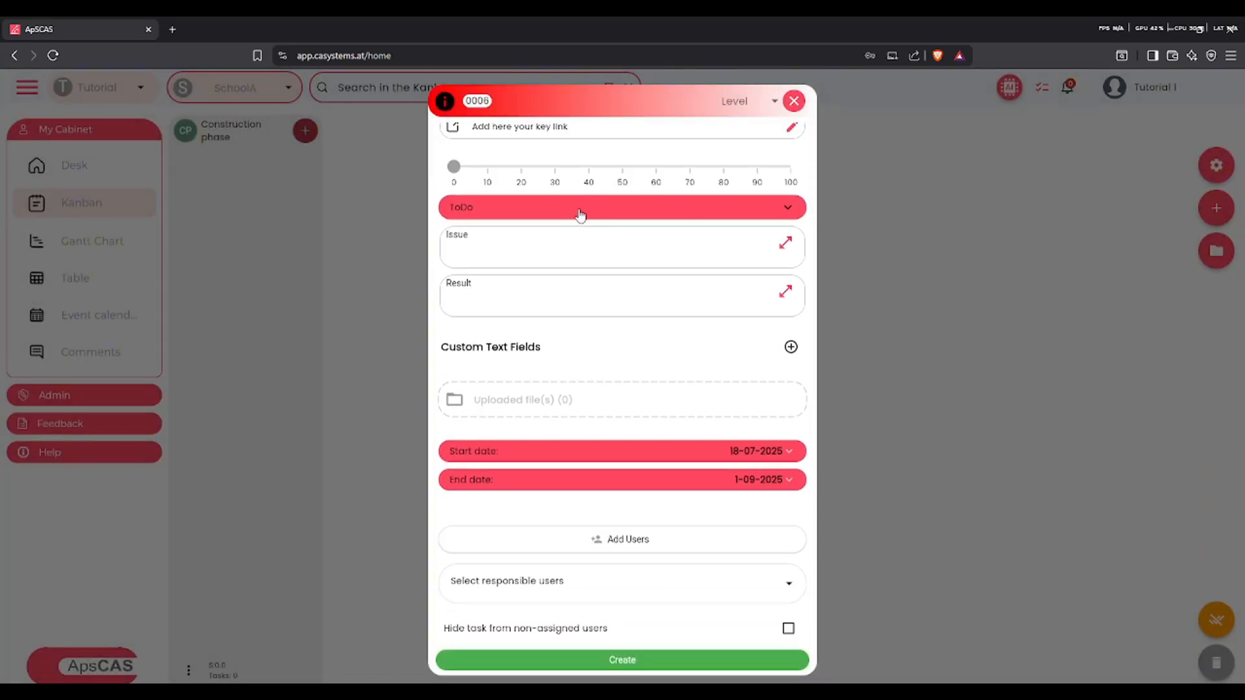
left_click(620, 266)
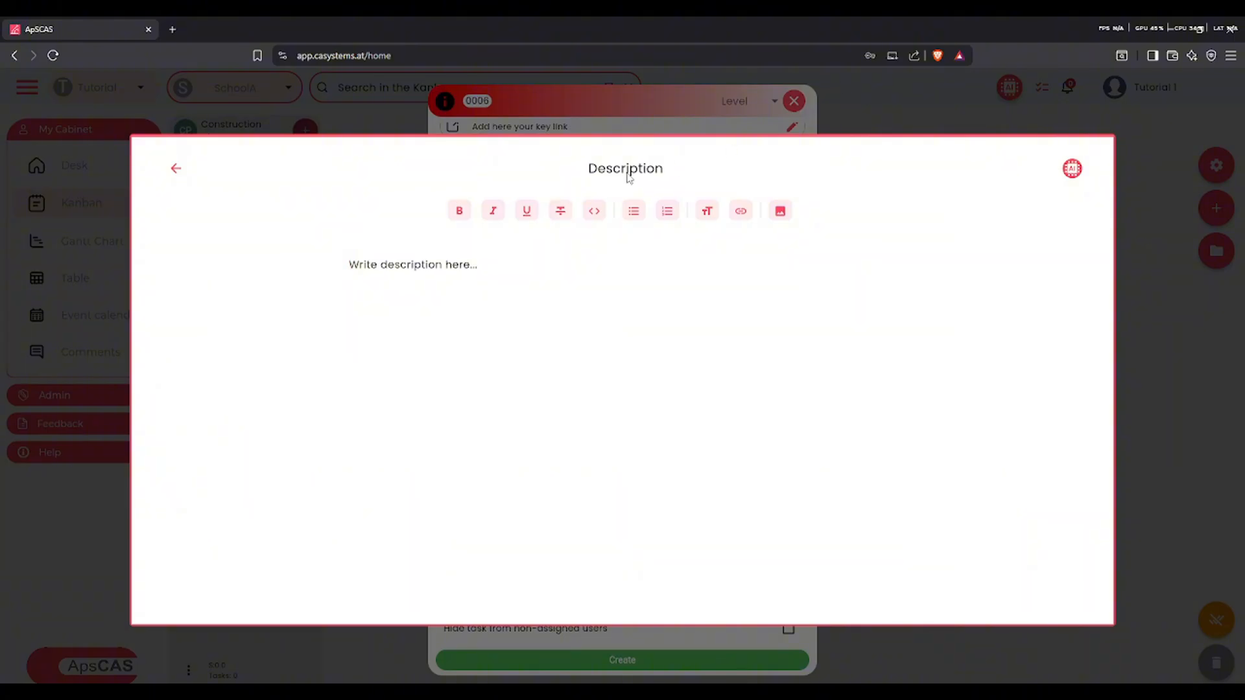
left_click(174, 170)
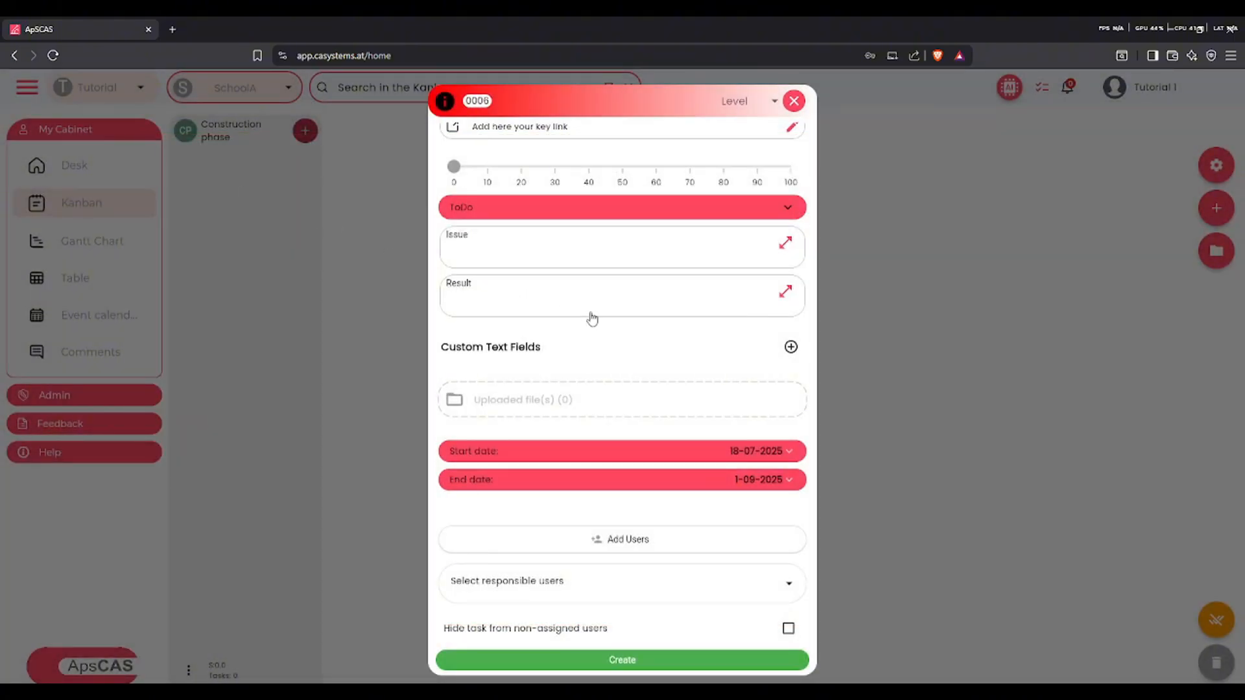
scroll(582, 307, "down", 1)
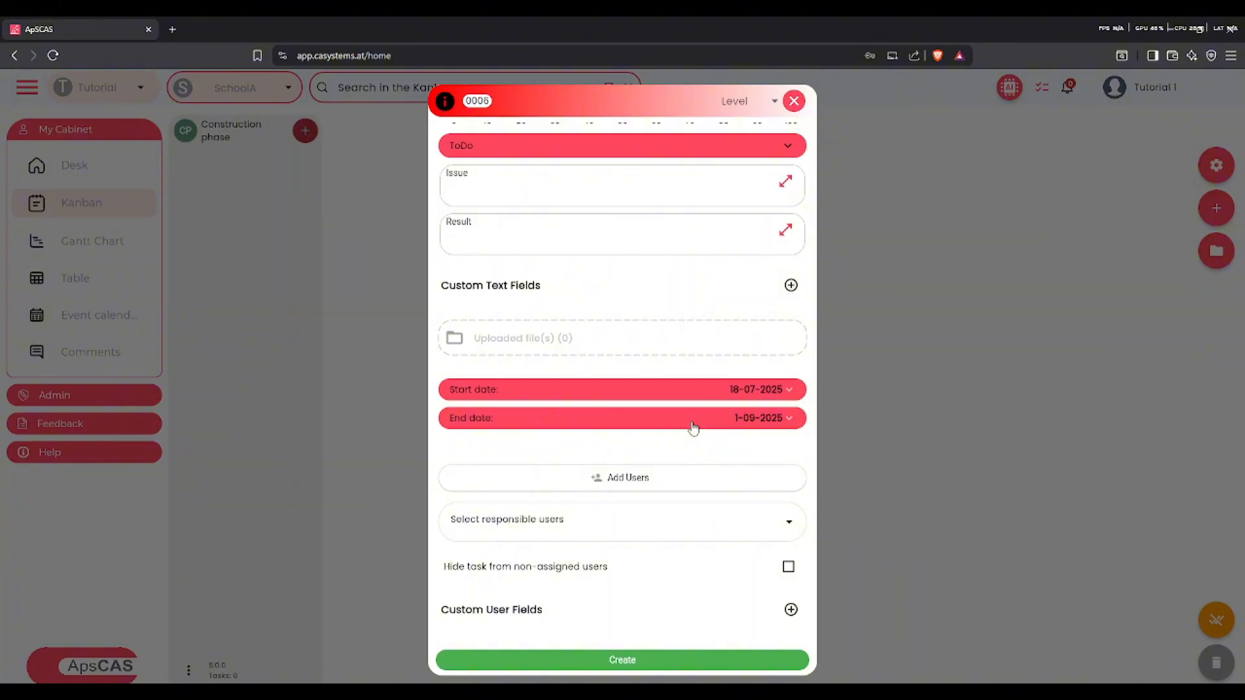
- Assign all three users from the user list to the task
left_click(632, 483)
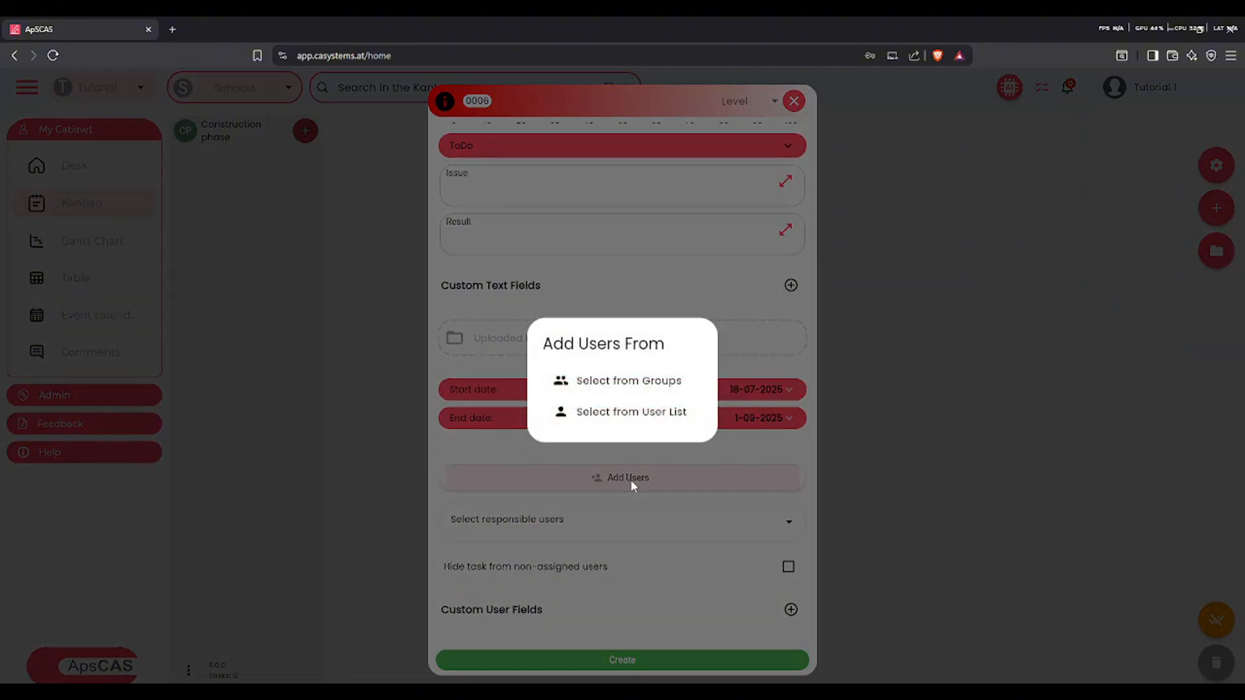
left_click(637, 427)
left_click(749, 264)
left_click(751, 294)
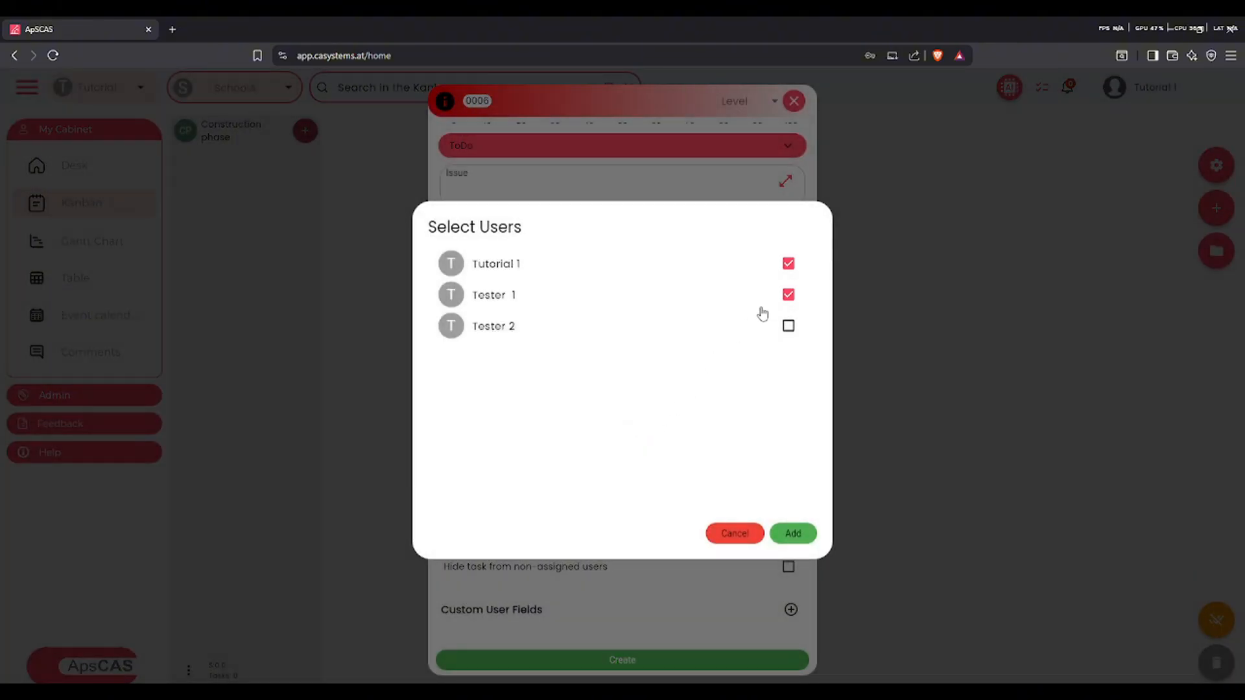
left_click(775, 331)
left_click(793, 533)
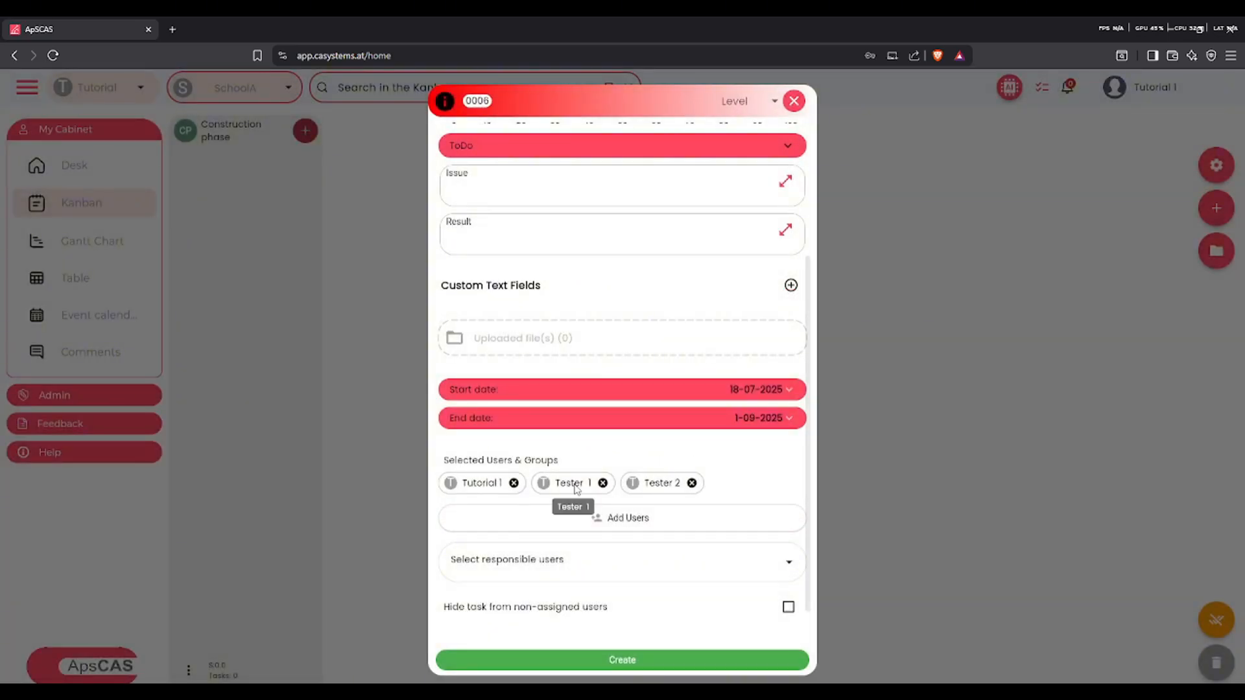
- Make the first two users responsible and hide the task from non-assigned users
left_click(624, 555)
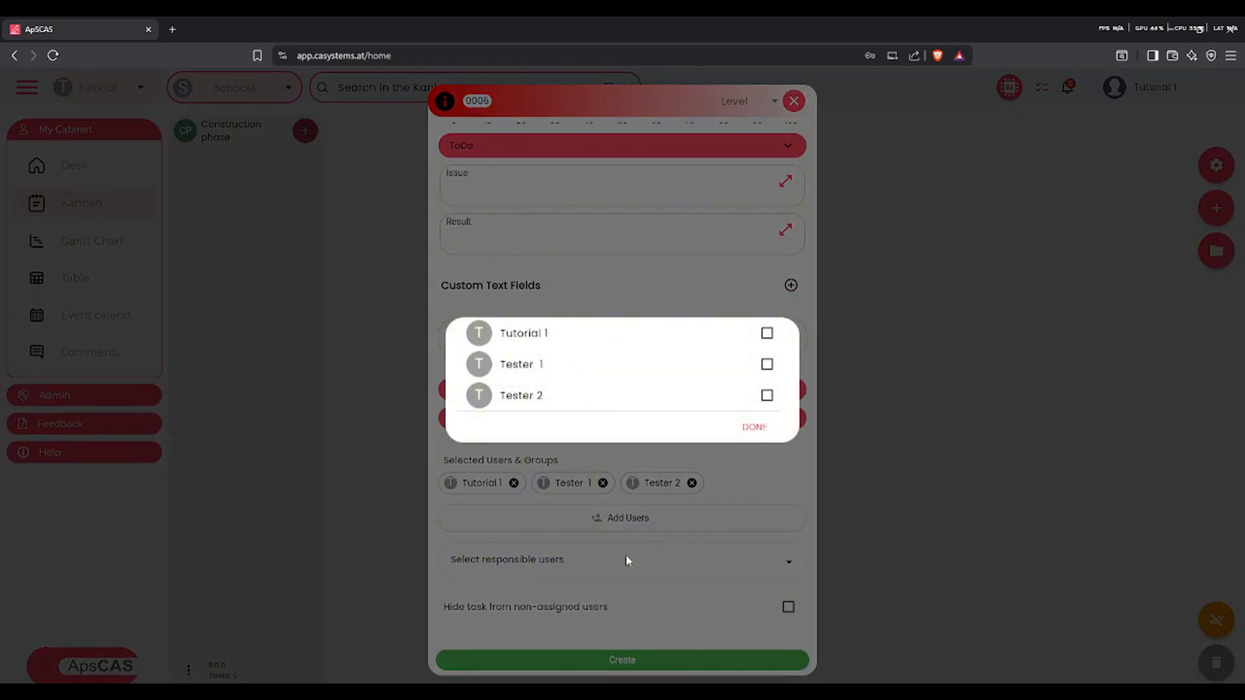
left_click(711, 366)
left_click(733, 343)
left_click(760, 433)
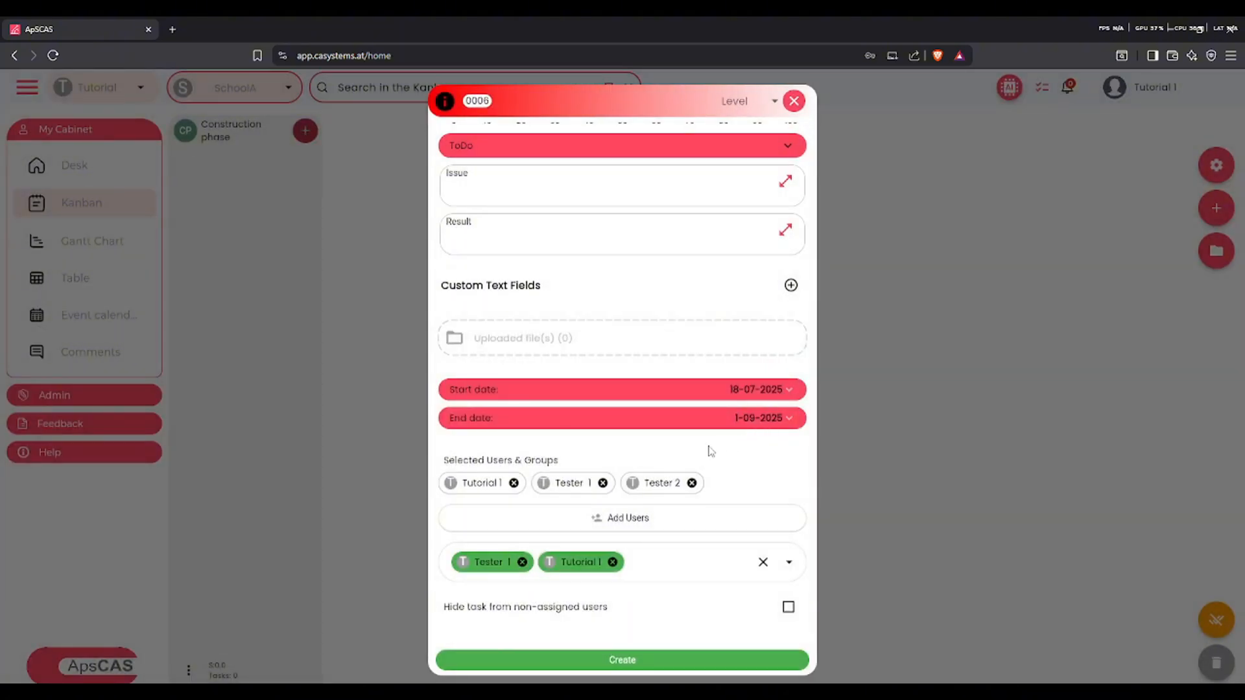
scroll(748, 500, "down", 1)
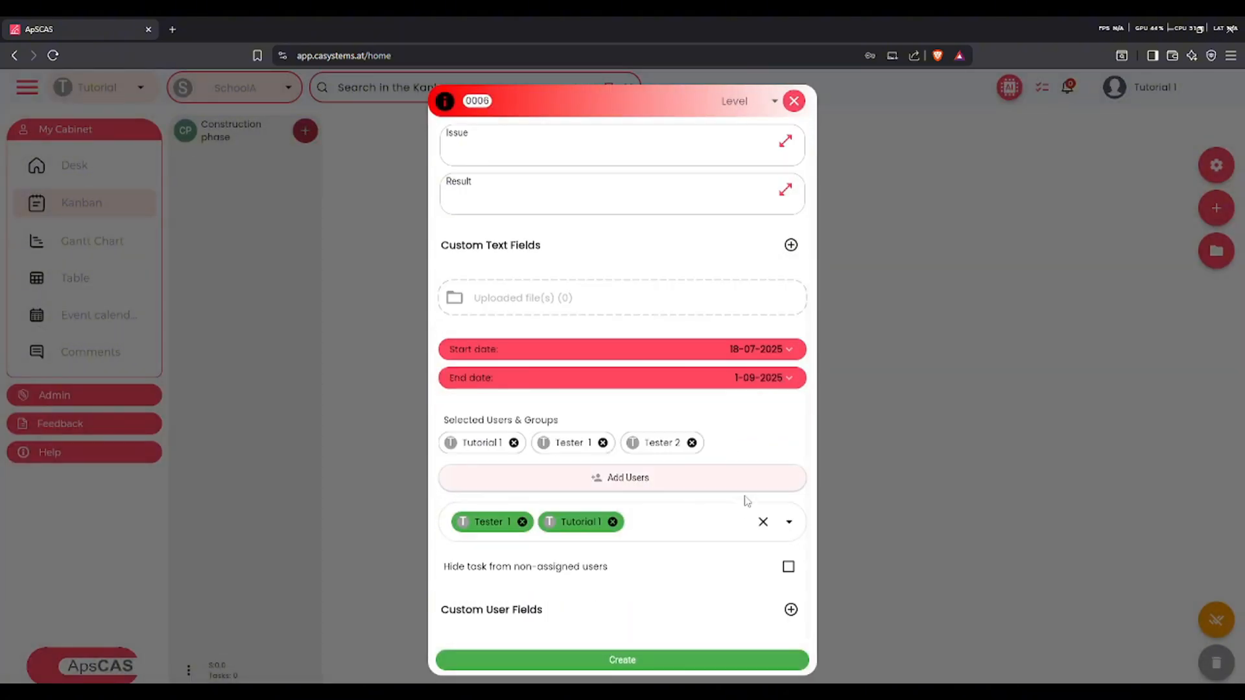
left_click(787, 567)
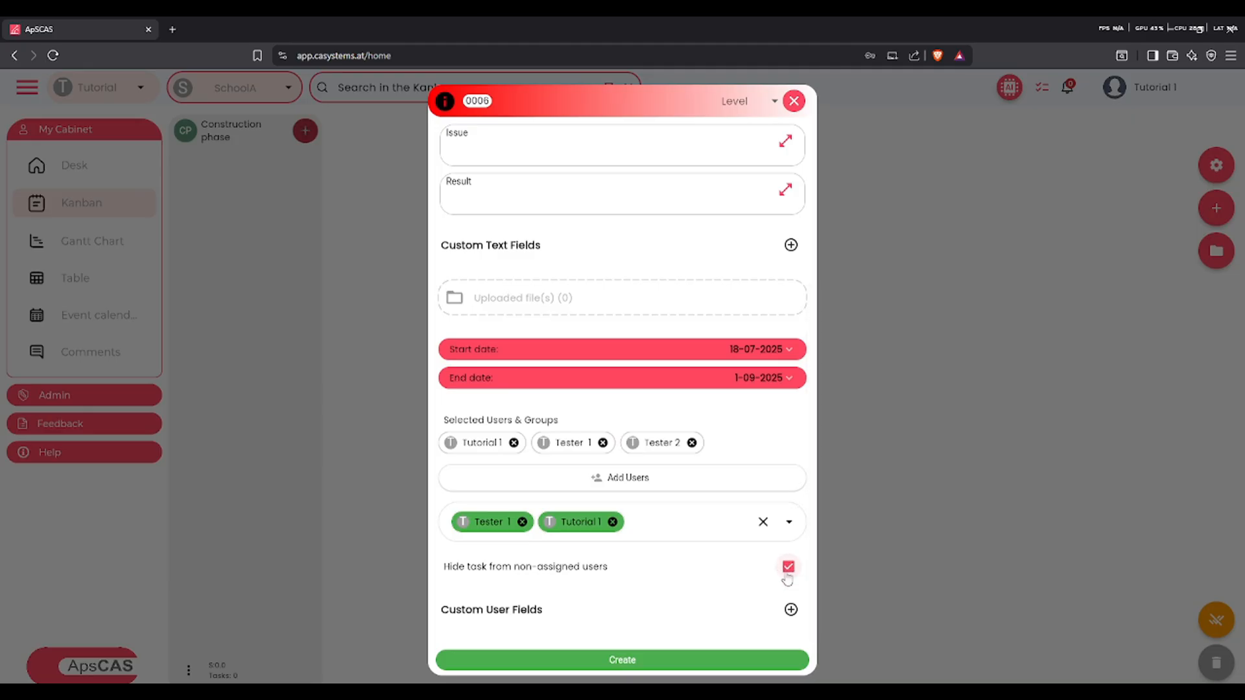
- Create the Playground task, then set its level to Medium
left_click(622, 660)
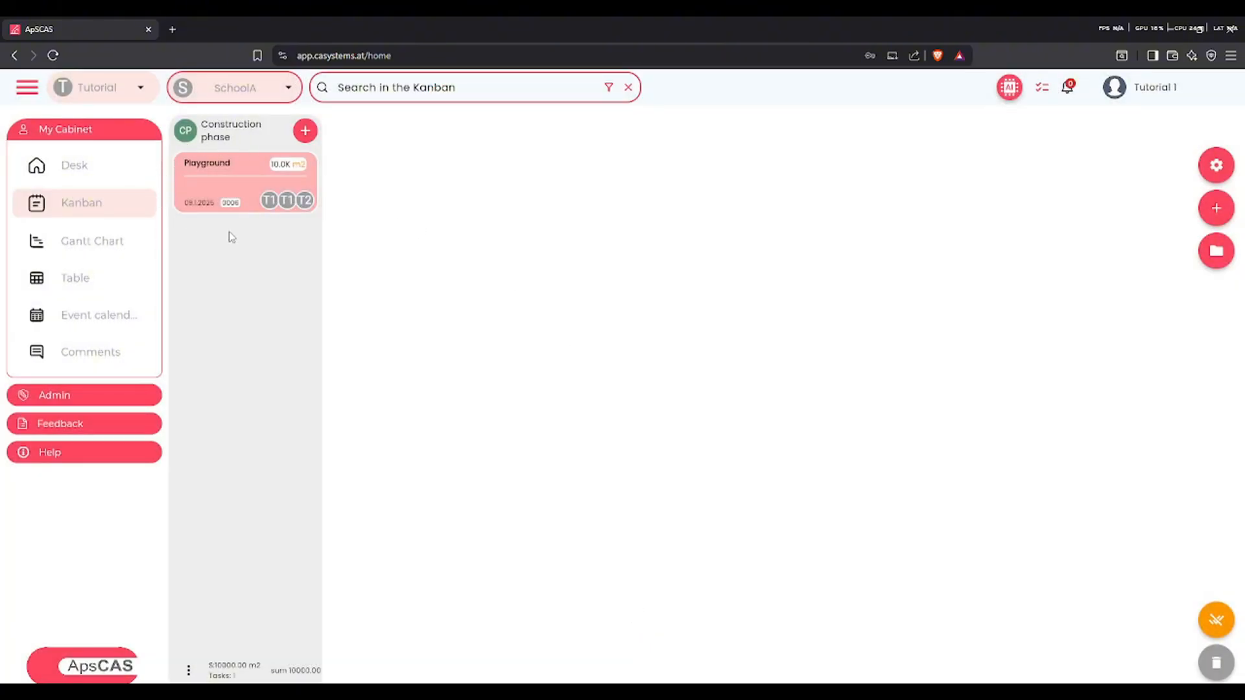
left_click(228, 160)
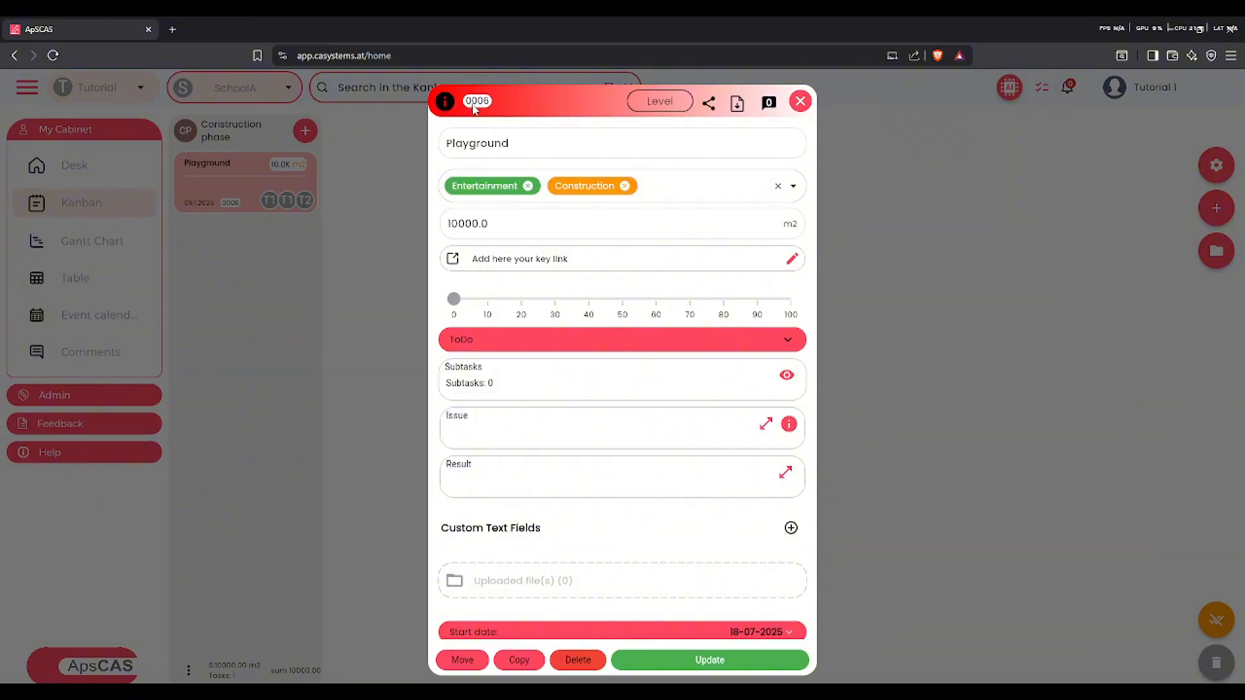
left_click(635, 108)
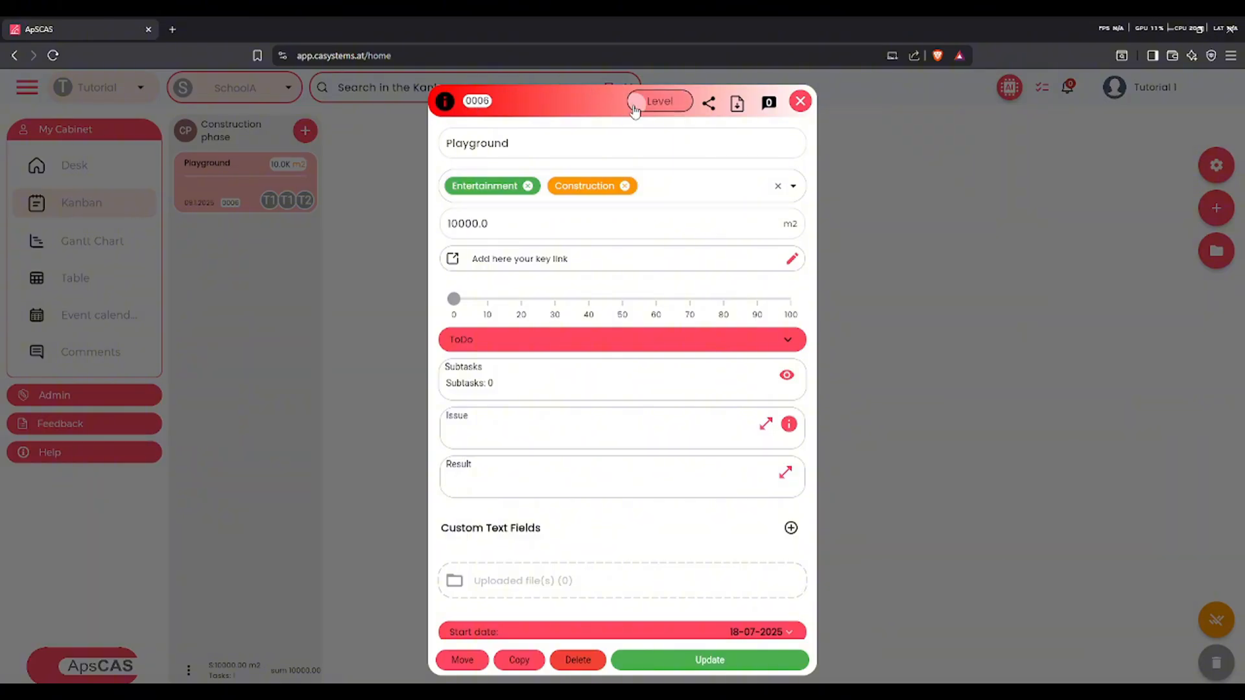
left_click(659, 134)
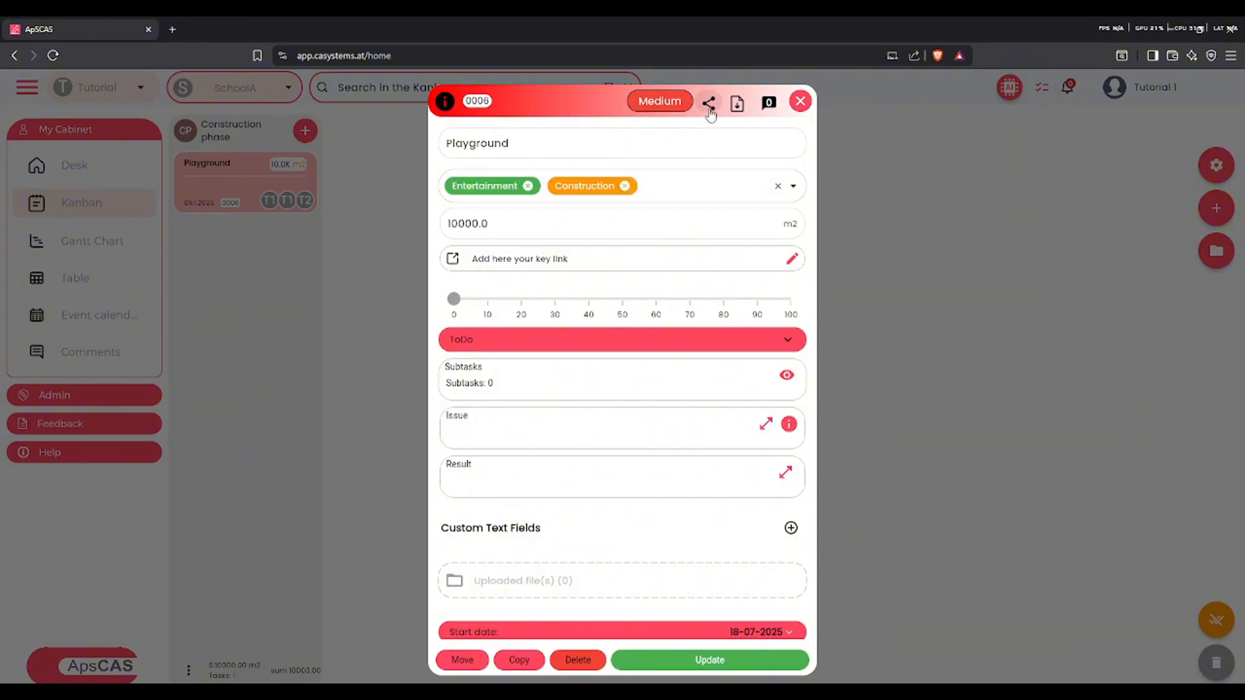
- Check the task's comments and Move options, leaving both unchanged
left_click(768, 107)
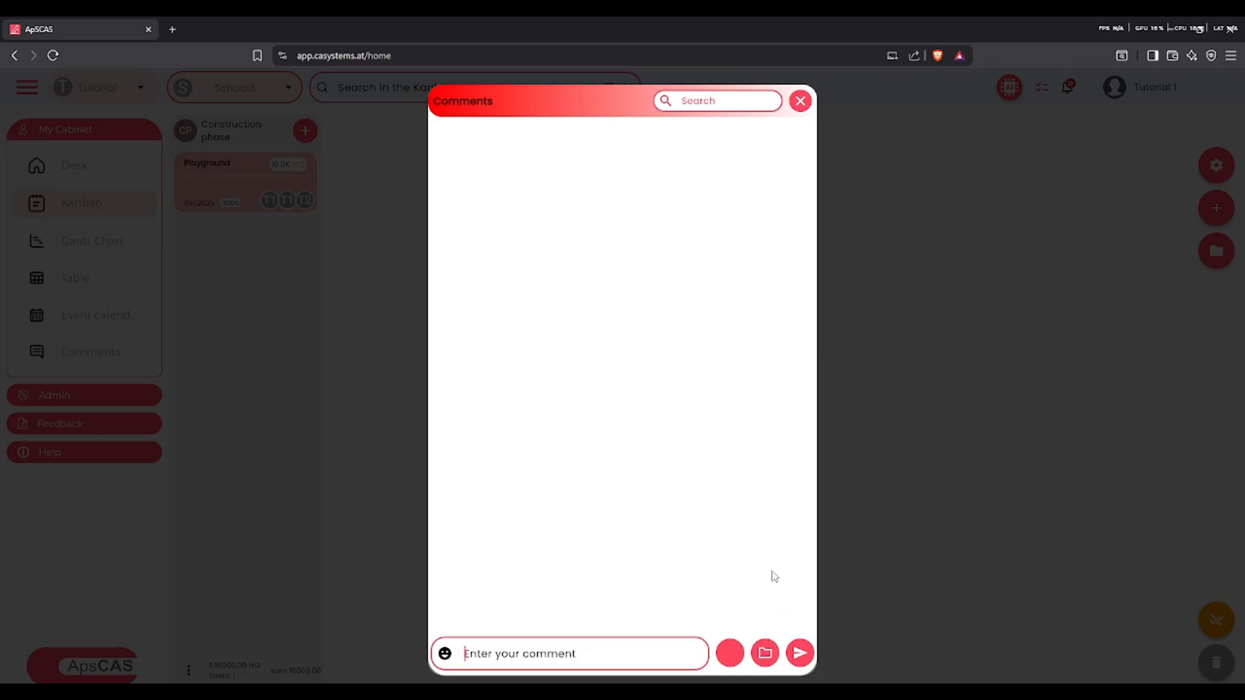
left_click(799, 104)
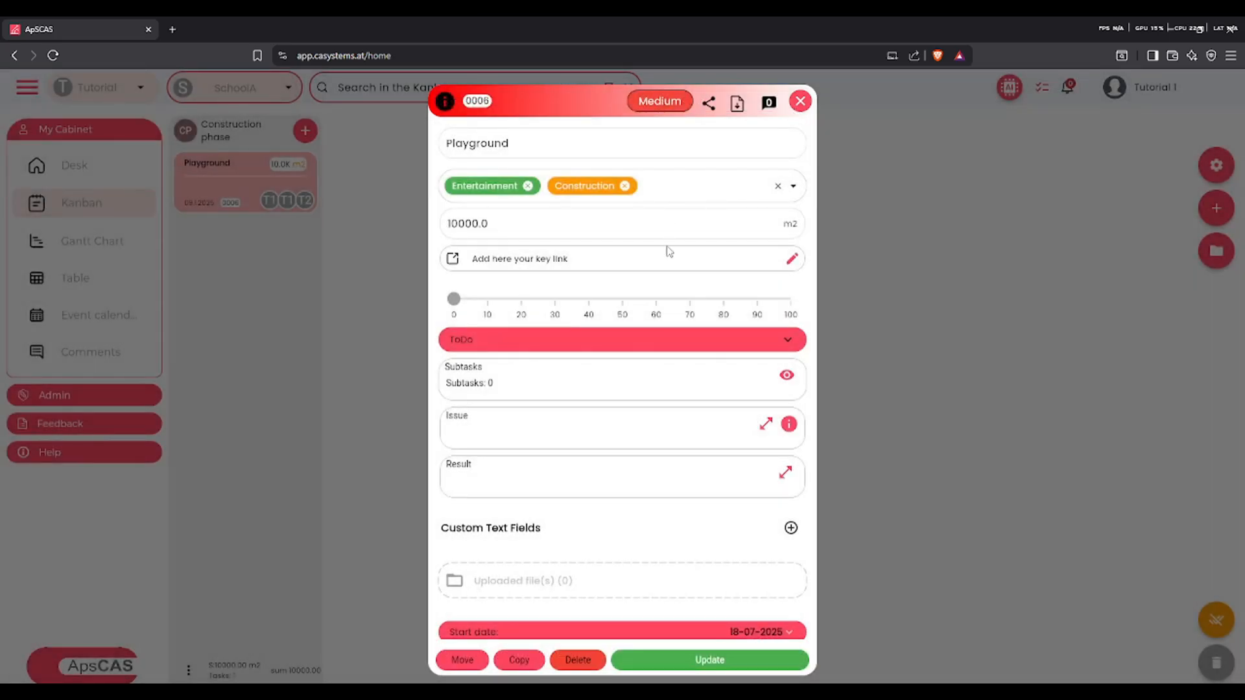
left_click(462, 660)
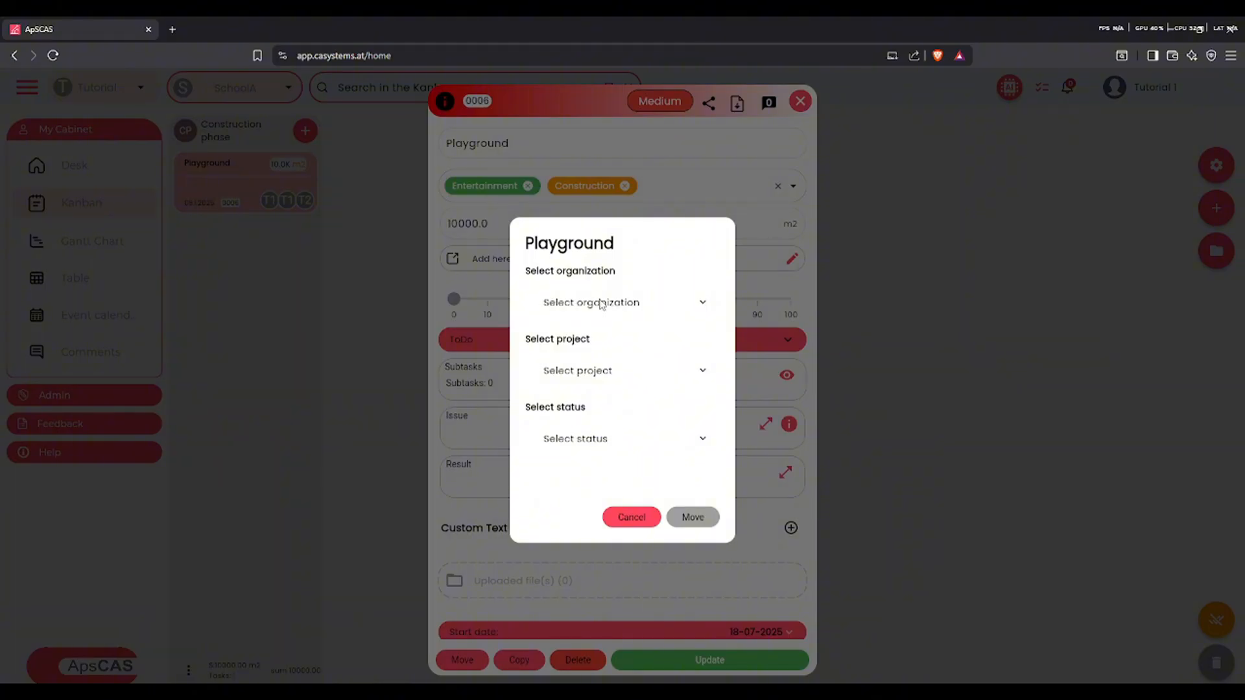
left_click(639, 519)
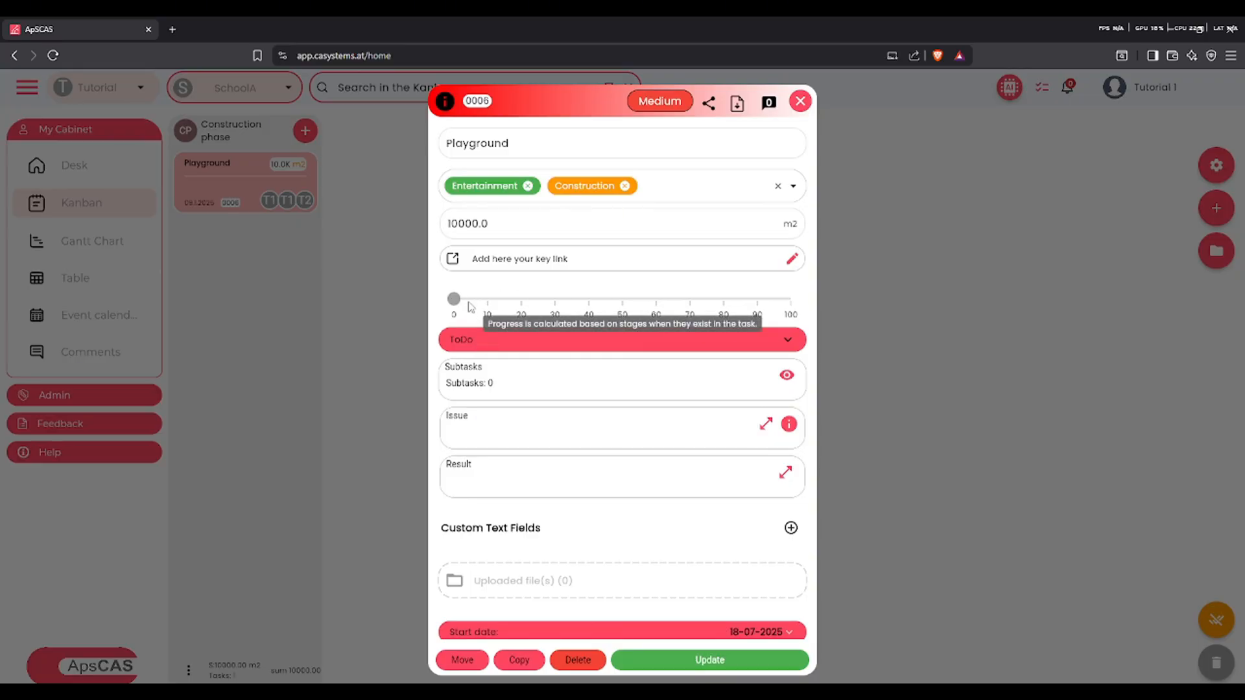
- Set both Swing and Slide ToDos to 100% progress and save the Playground task
left_click(523, 349)
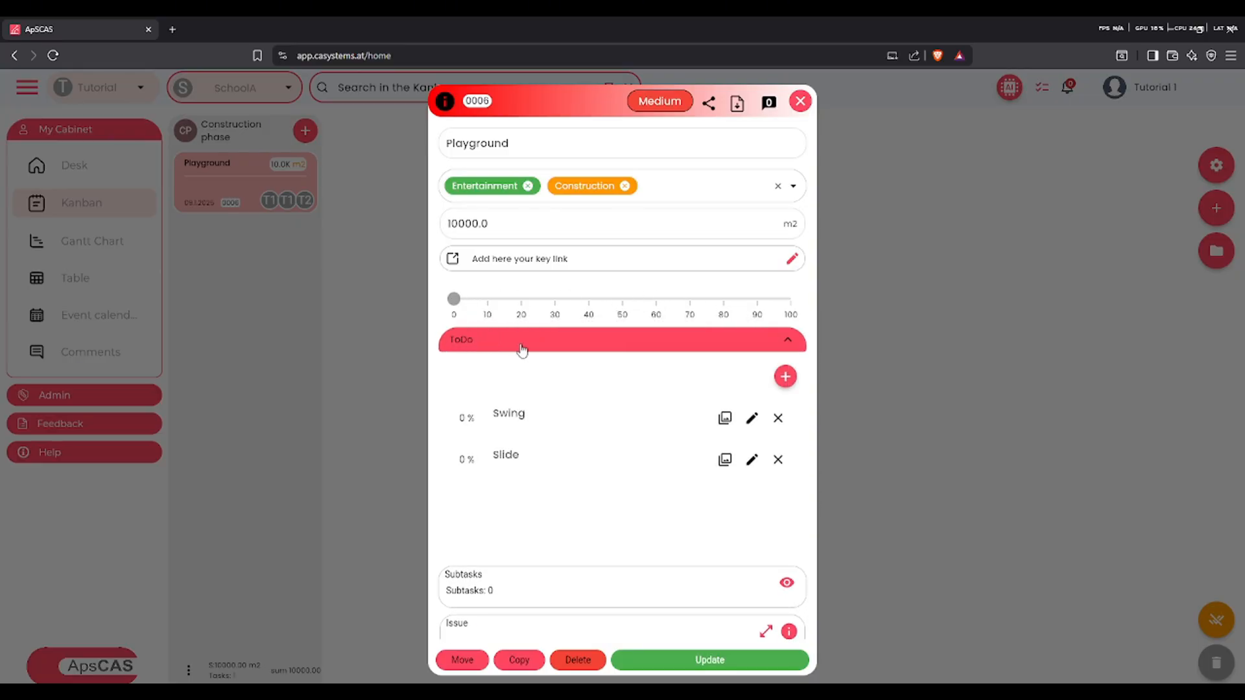
left_click(466, 418)
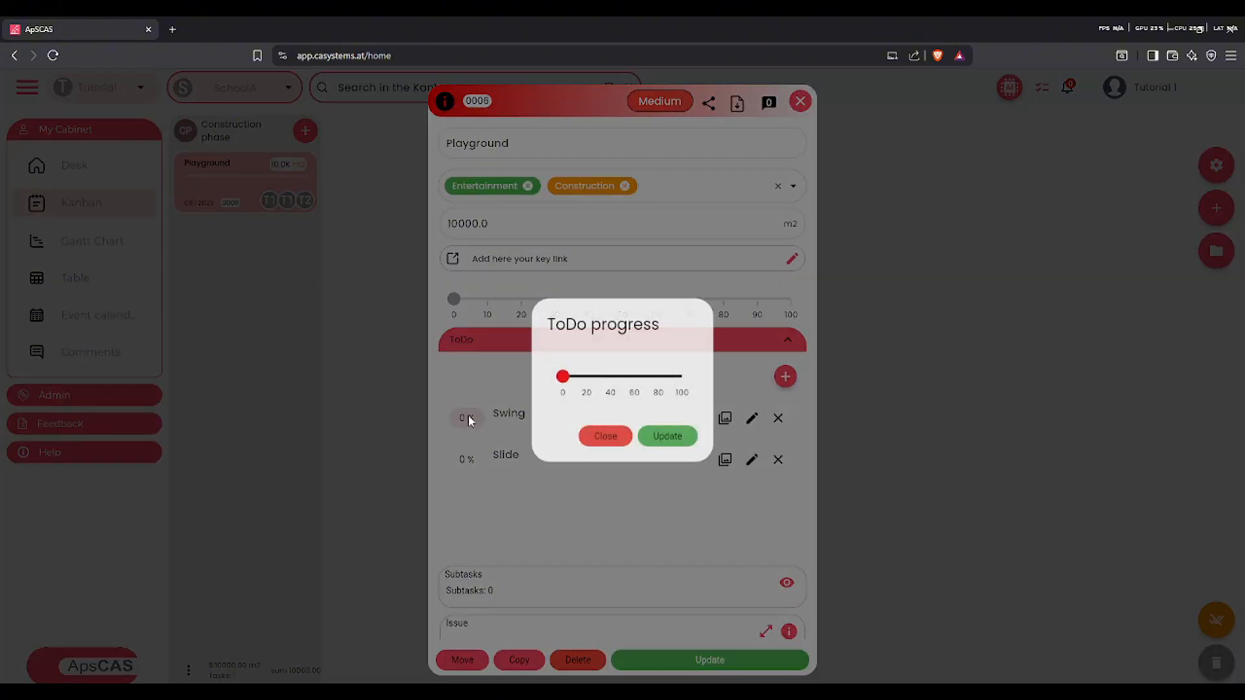
left_click_drag(563, 376, 683, 377)
left_click(668, 436)
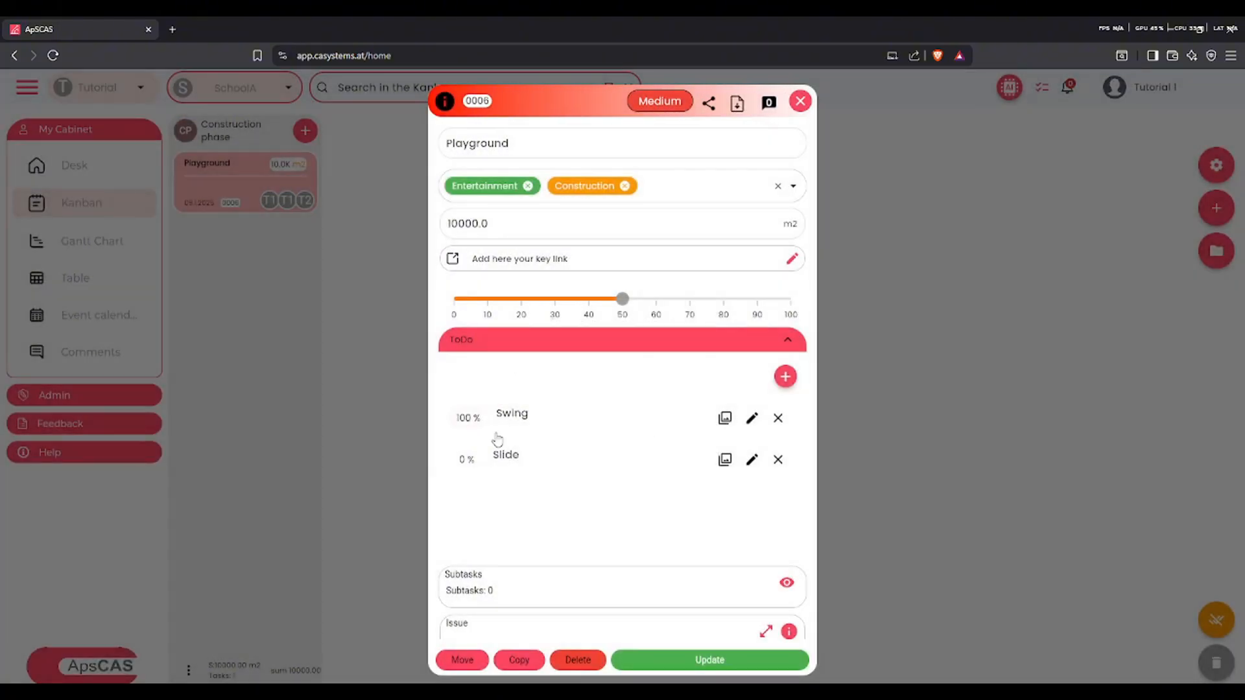
left_click(466, 459)
left_click_drag(563, 376, 705, 397)
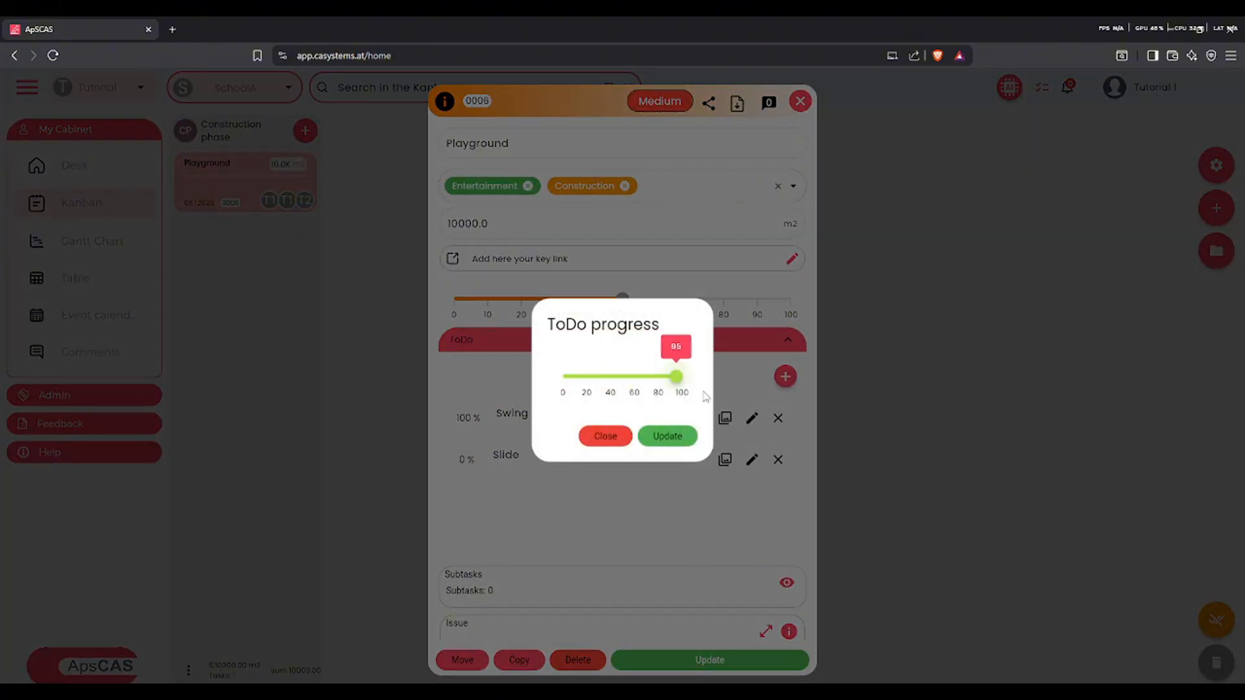
left_click(669, 437)
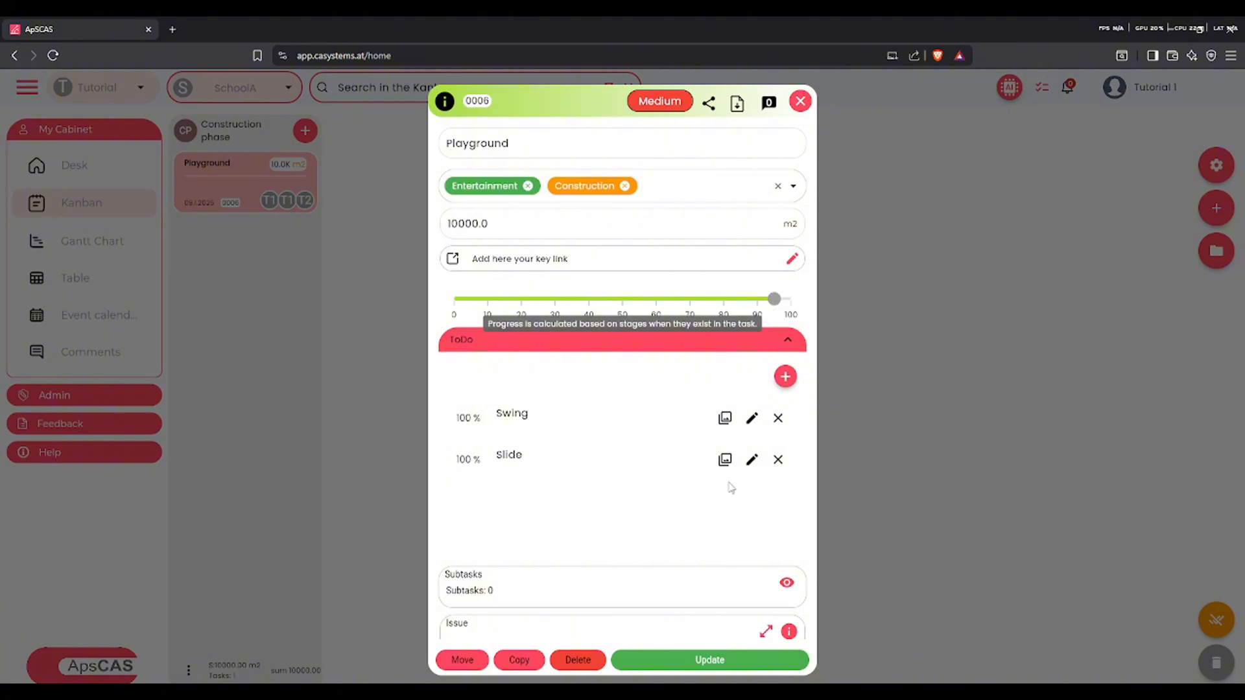
left_click(710, 668)
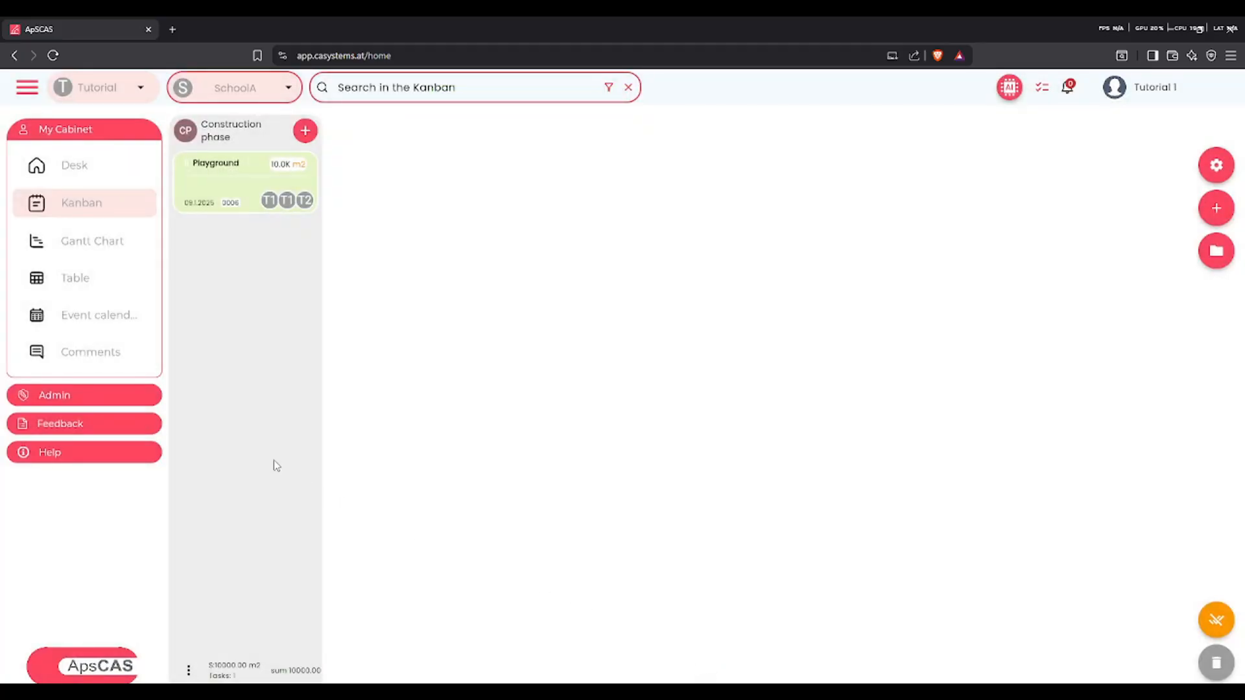
- End the Playground task from My tasks on the dashboard, confirming it for admin approval
left_click(133, 170)
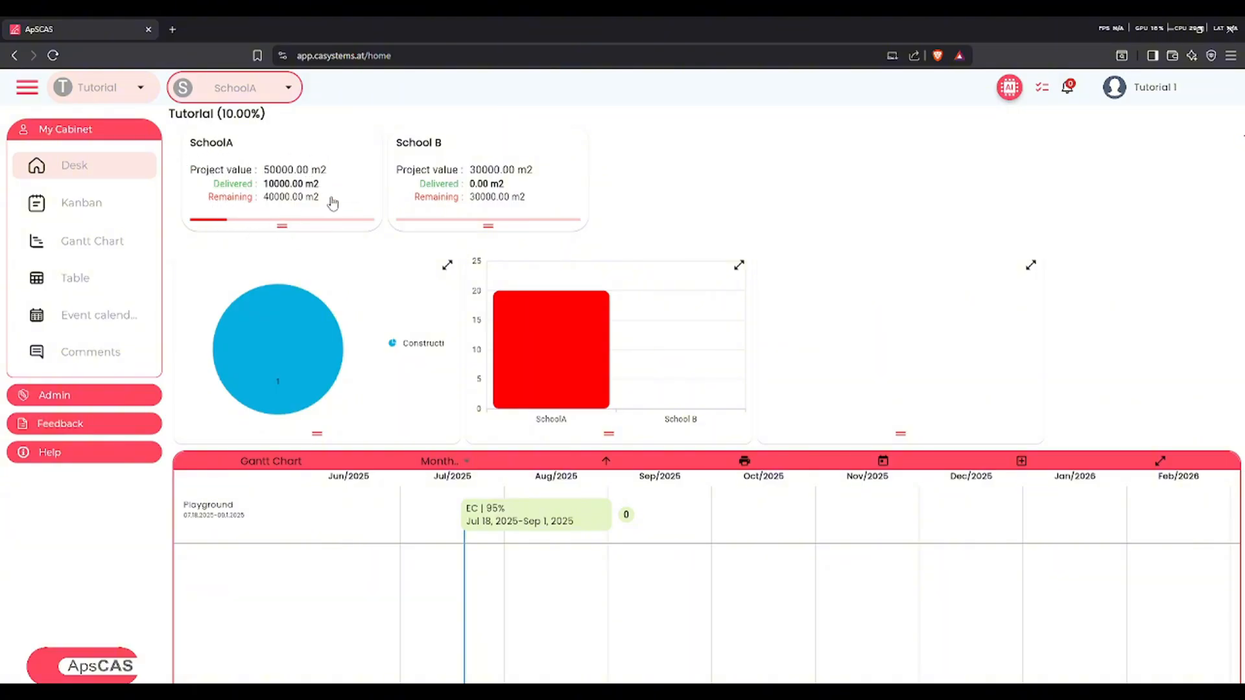
left_click(1048, 95)
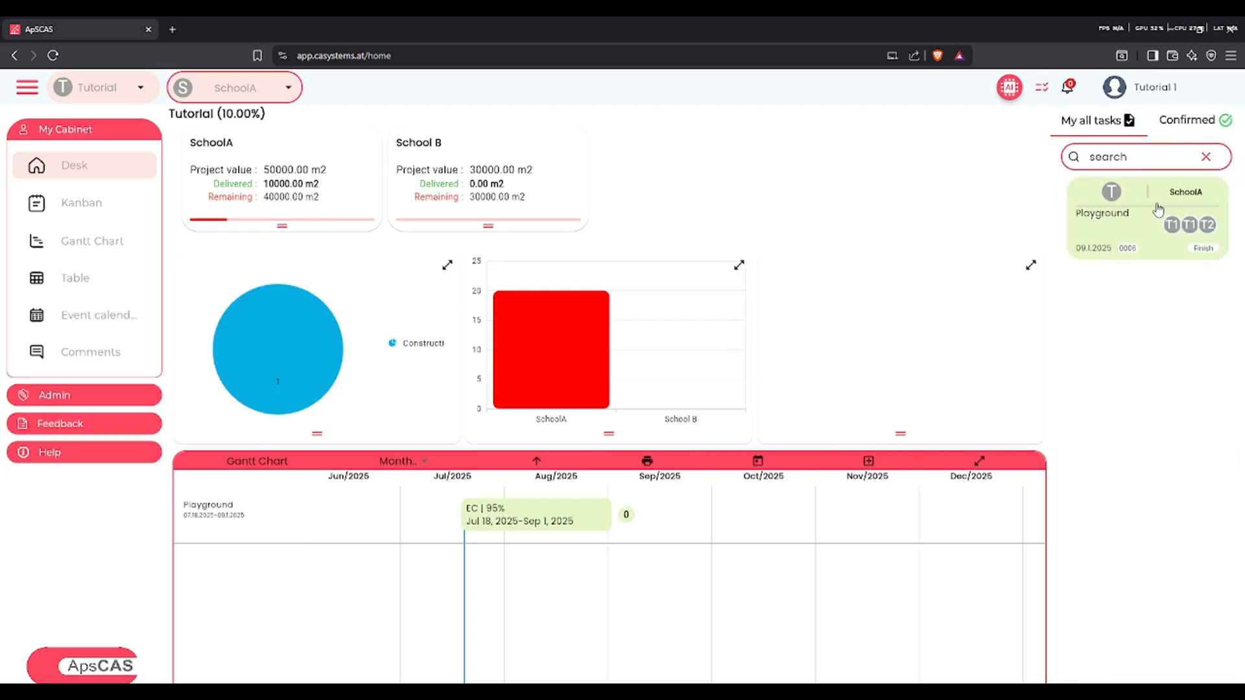
left_click(1203, 249)
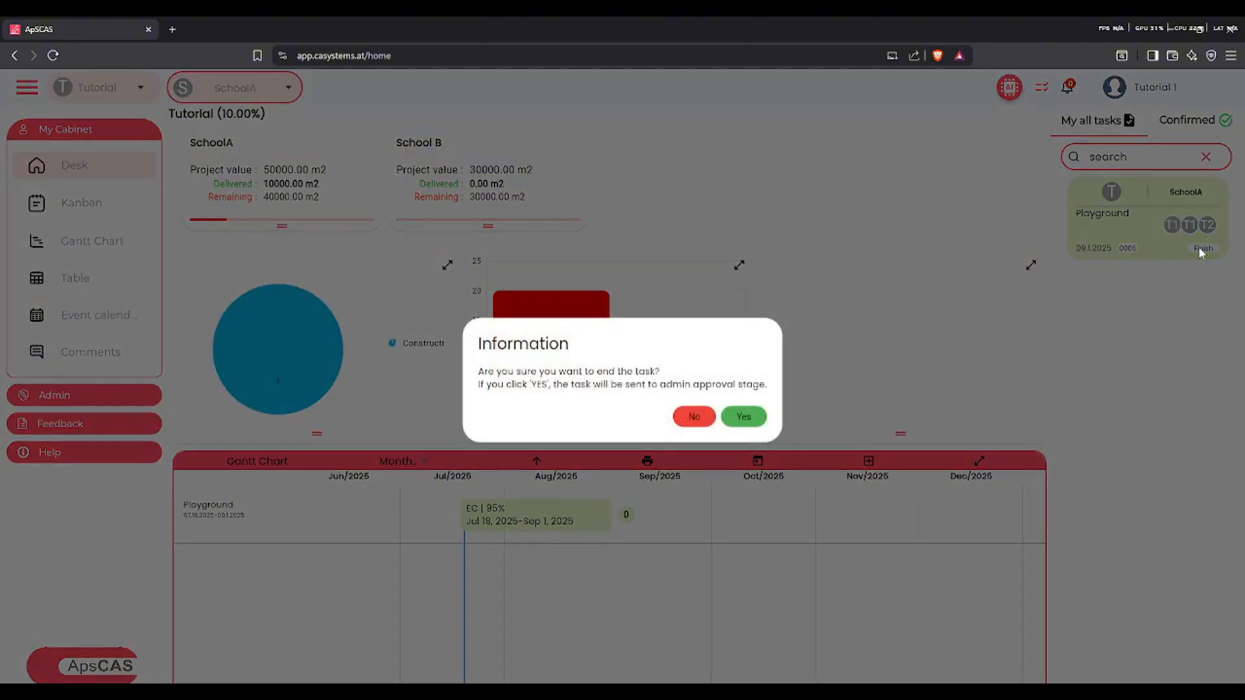
left_click(744, 417)
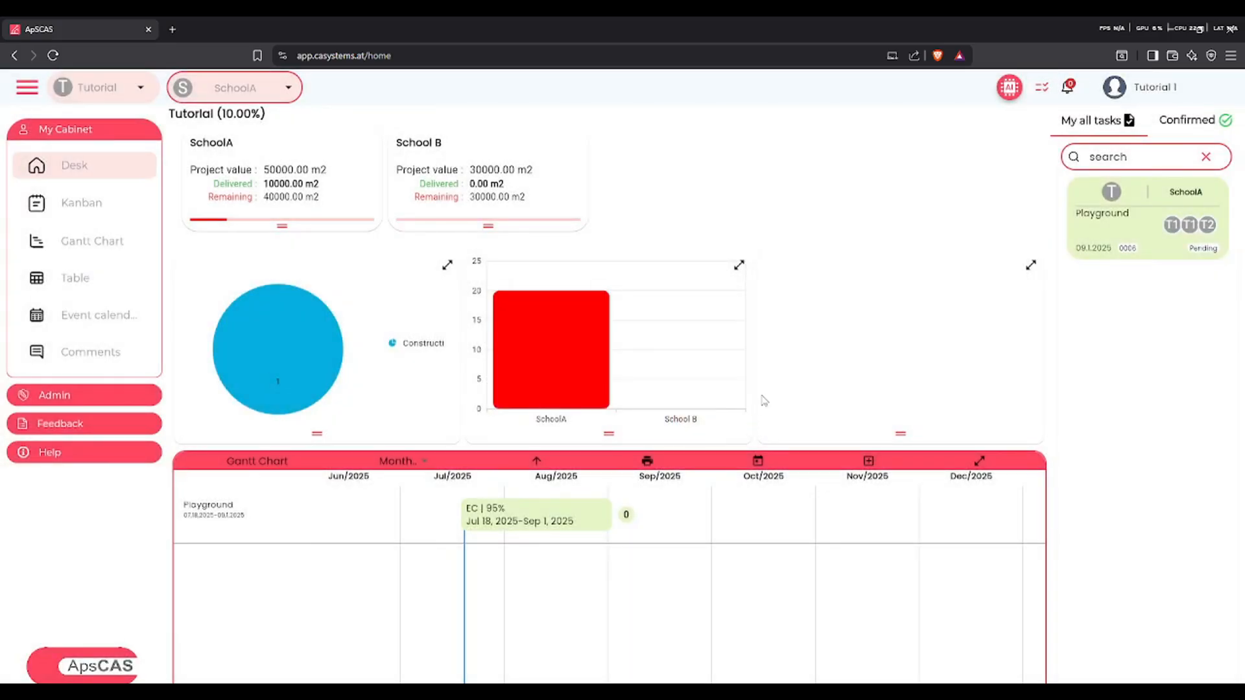
- Check the Confirmed tab, return to My all tasks, and expand Admin
left_click(1187, 120)
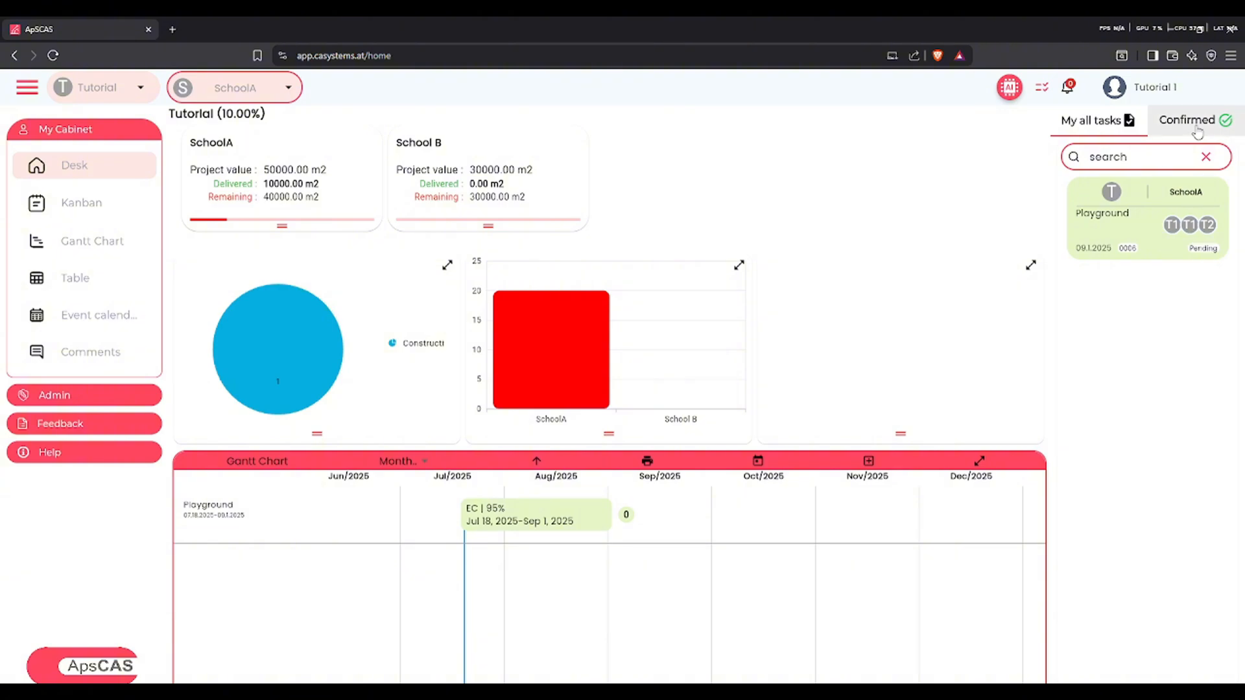
left_click(1129, 121)
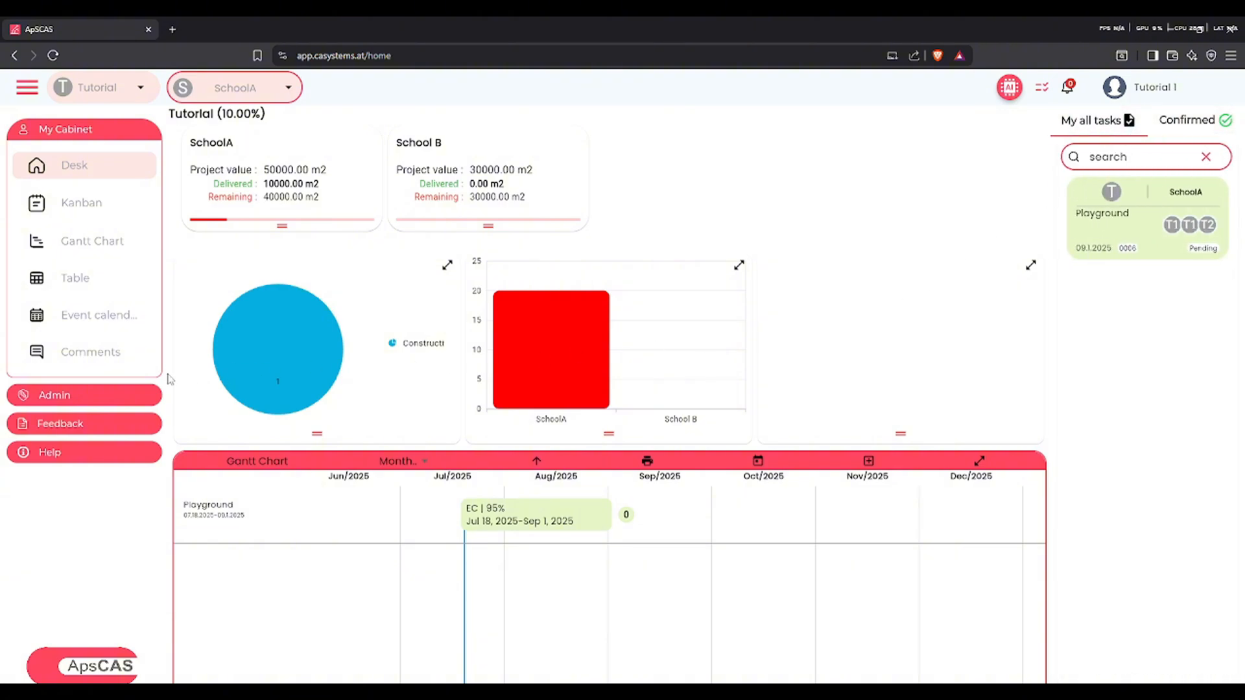
left_click(76, 396)
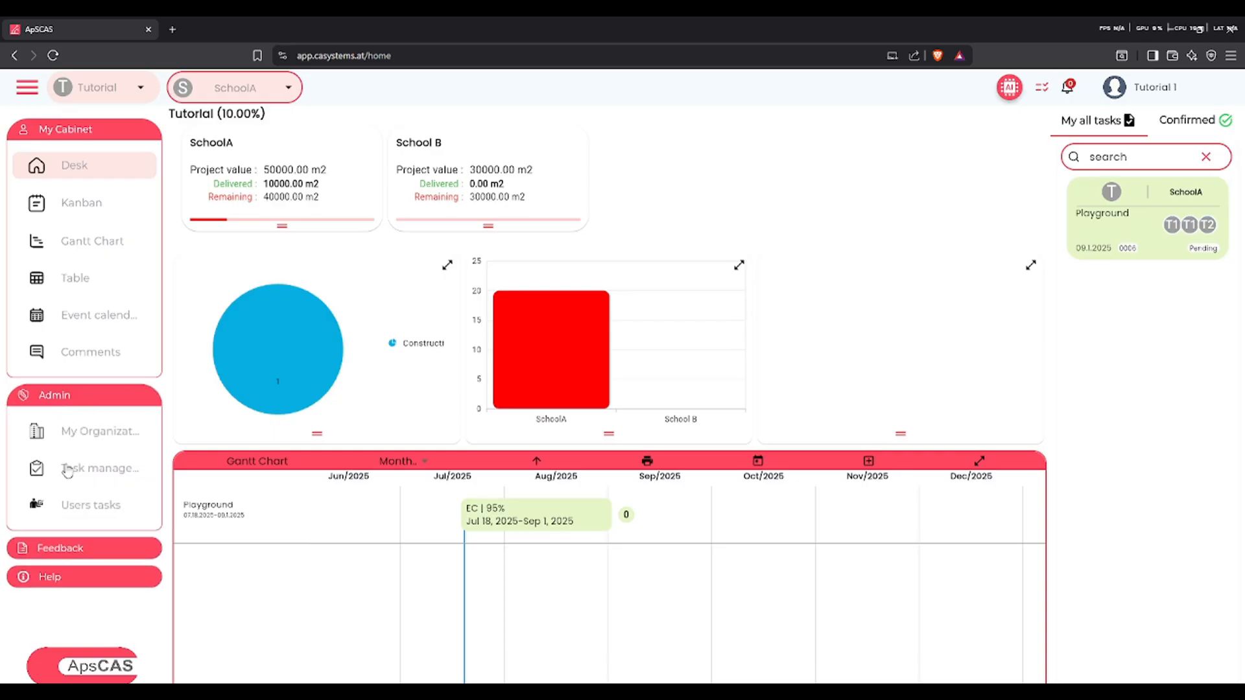
- In Admin Task management, review the Playground task's details and comments
left_click(68, 469)
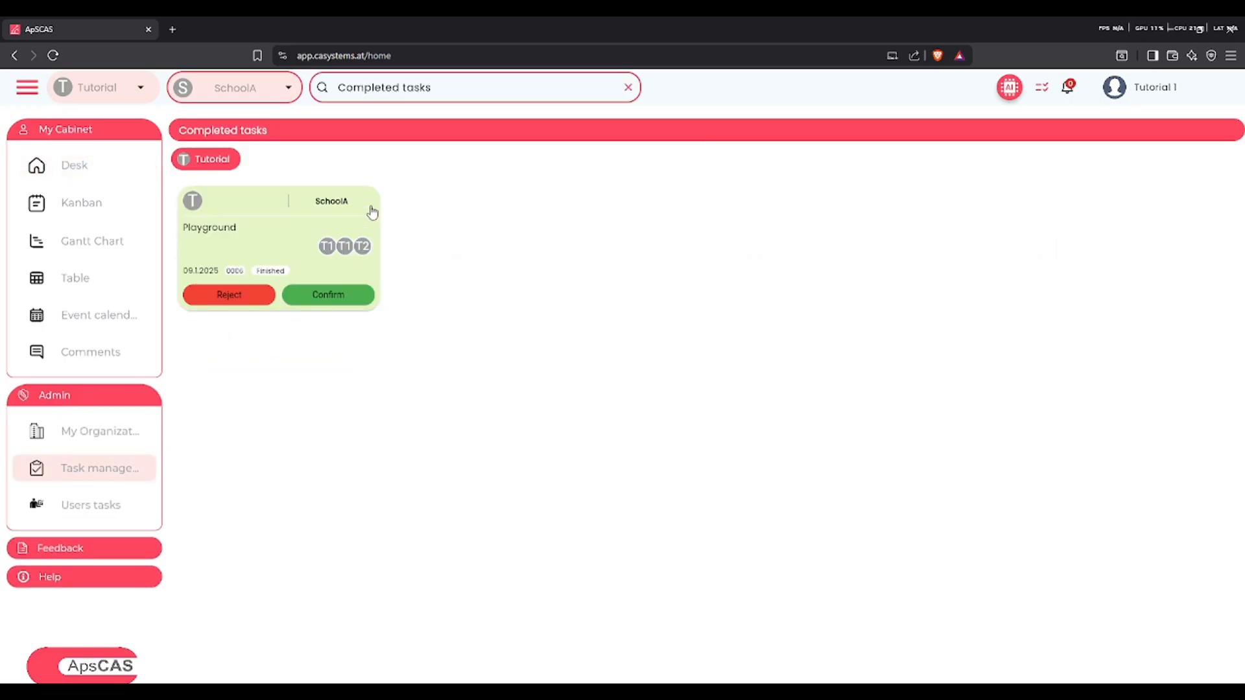
left_click(339, 288)
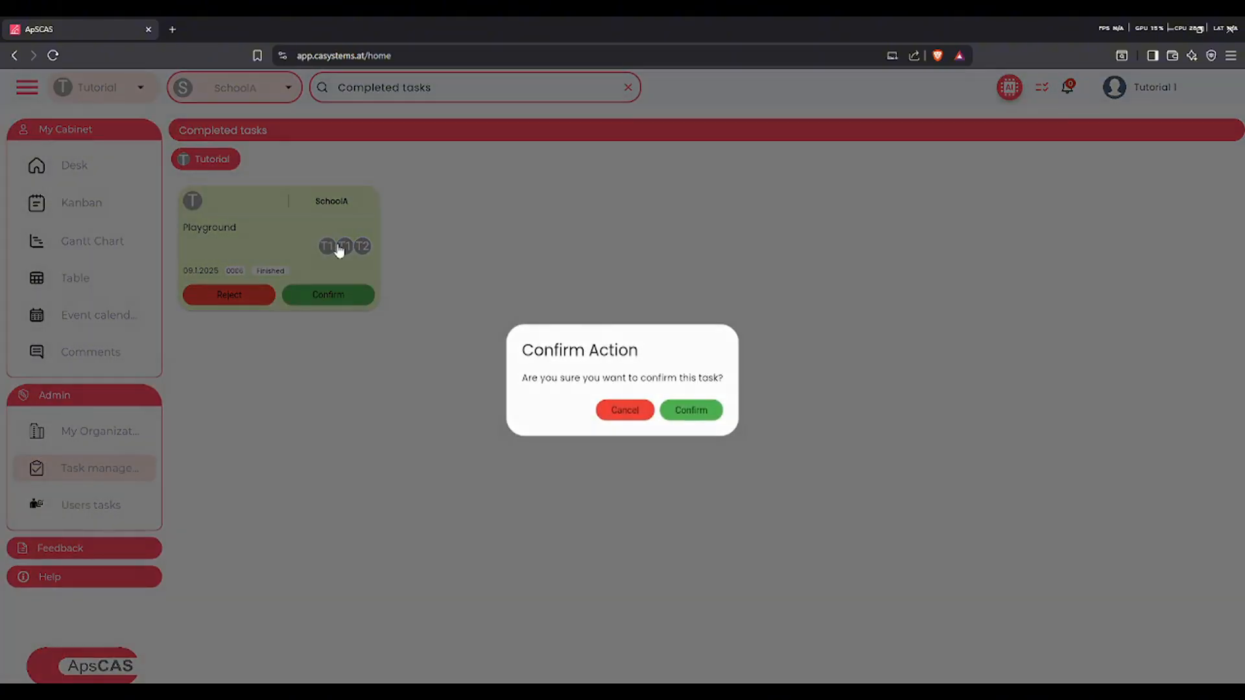
left_click(338, 249)
left_click(288, 241)
scroll(616, 276, "down", 5)
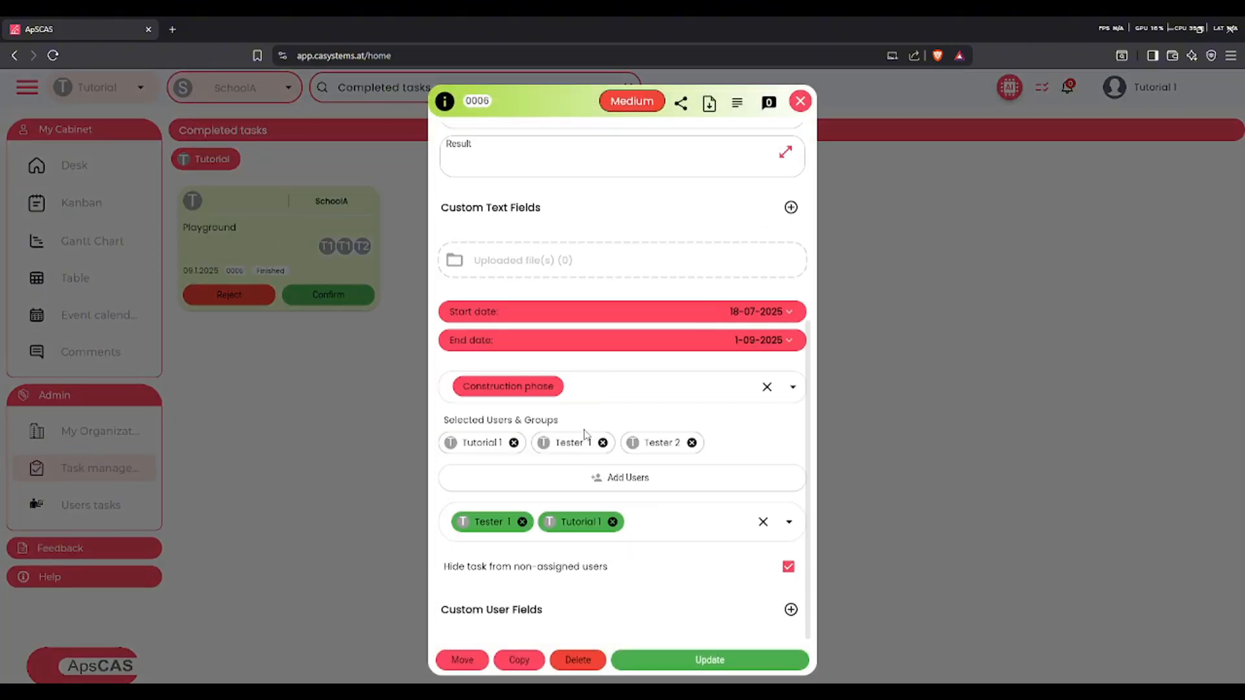
scroll(579, 296, "up", 4)
scroll(580, 296, "up", 2)
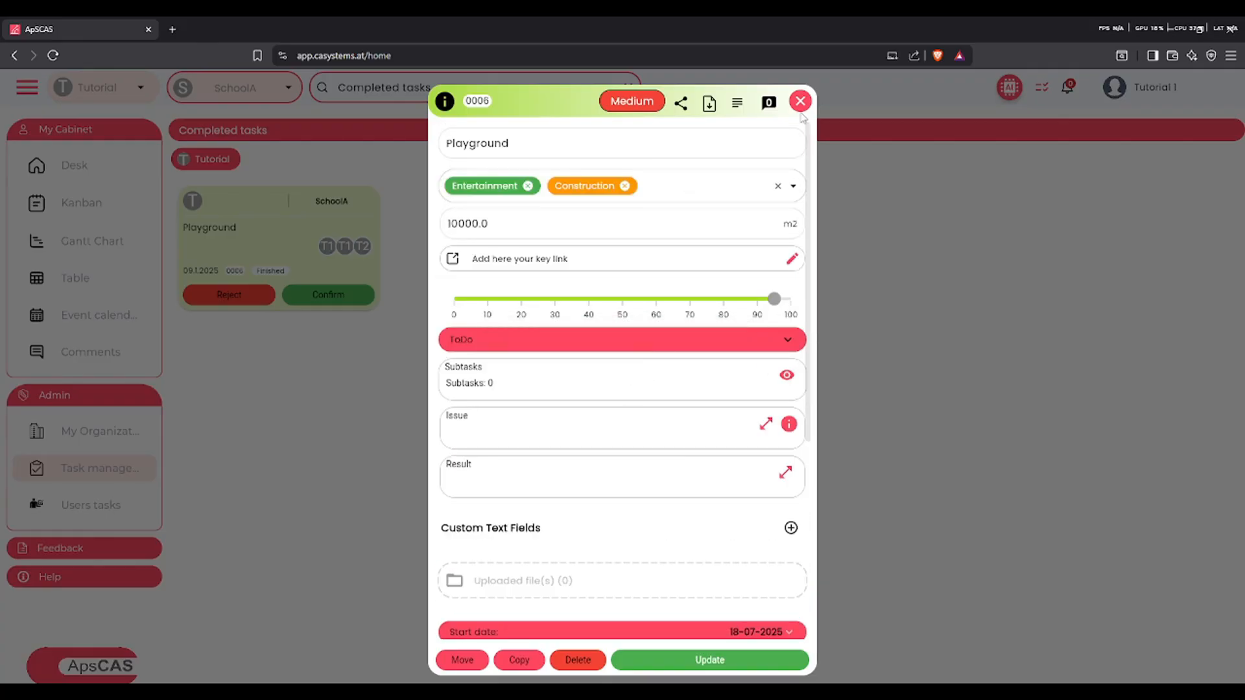
left_click(769, 103)
left_click(802, 102)
left_click(801, 98)
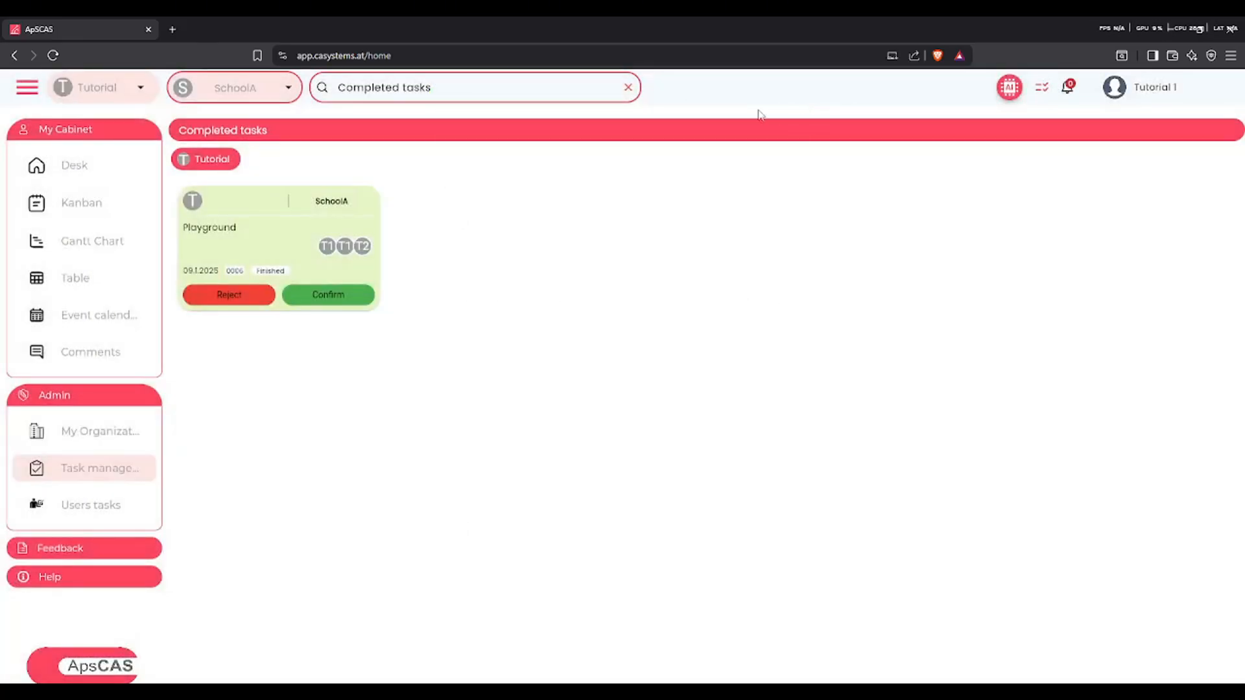
- Confirm the Playground task, then check it in My Tasks' Confirmed tab
left_click(350, 296)
left_click(692, 410)
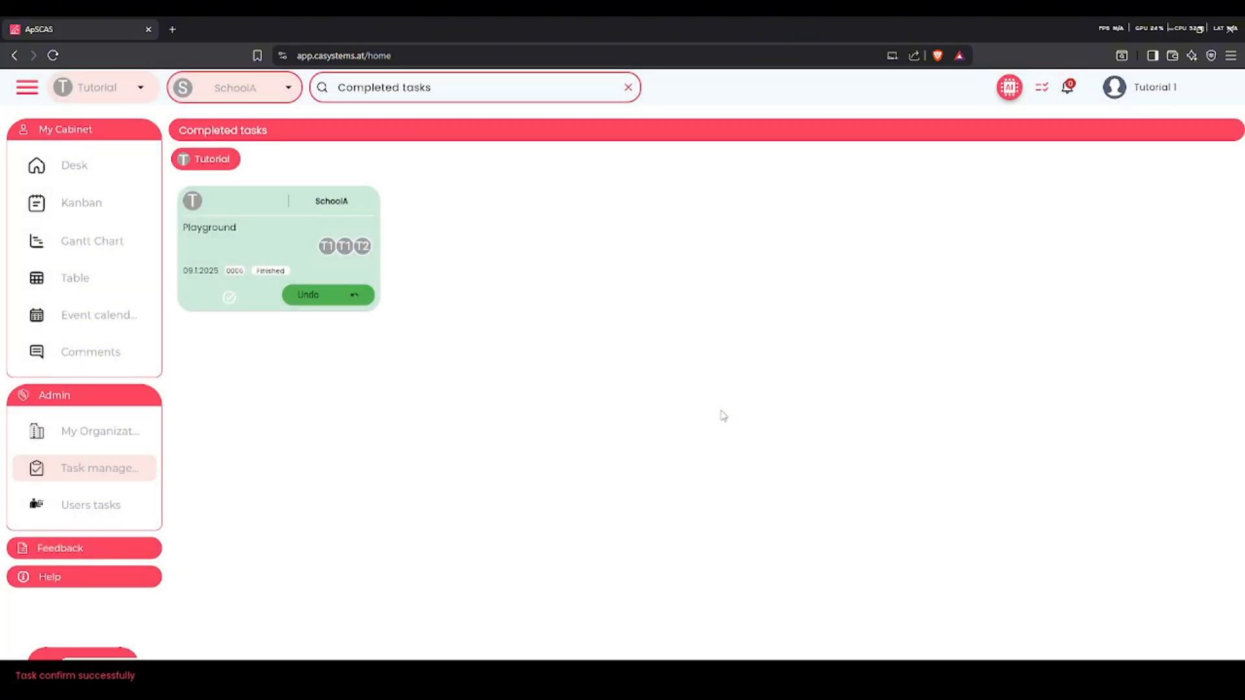
left_click(1067, 90)
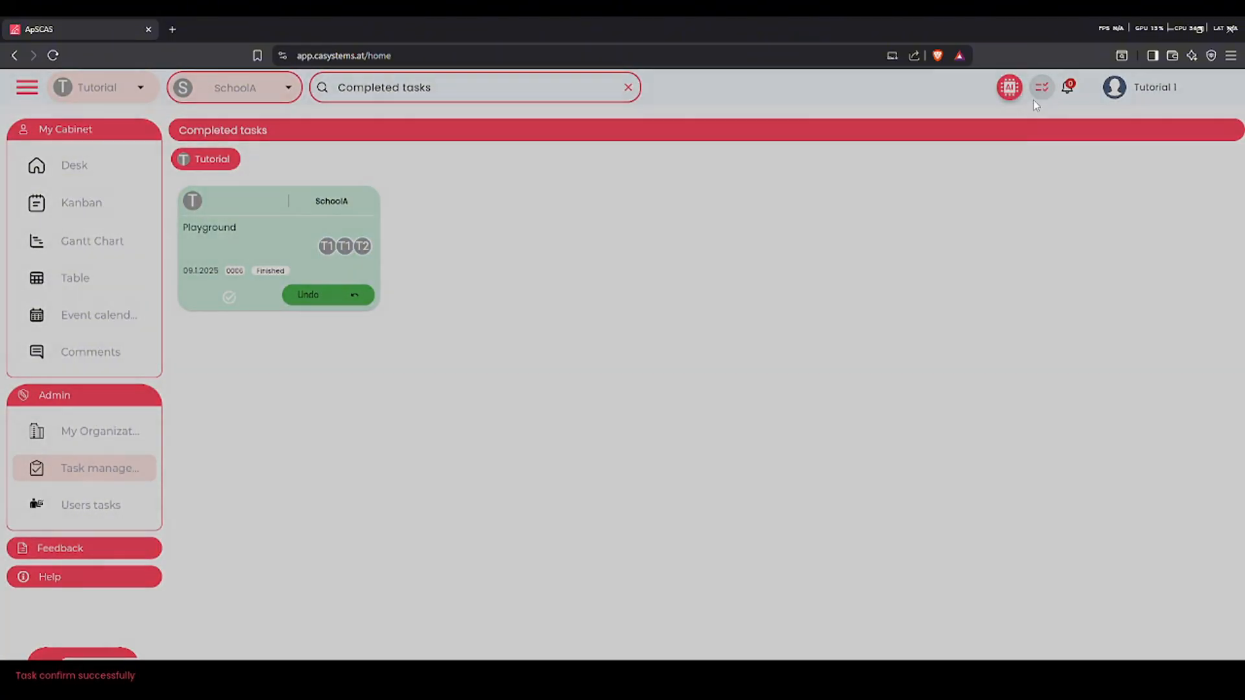
left_click(1187, 130)
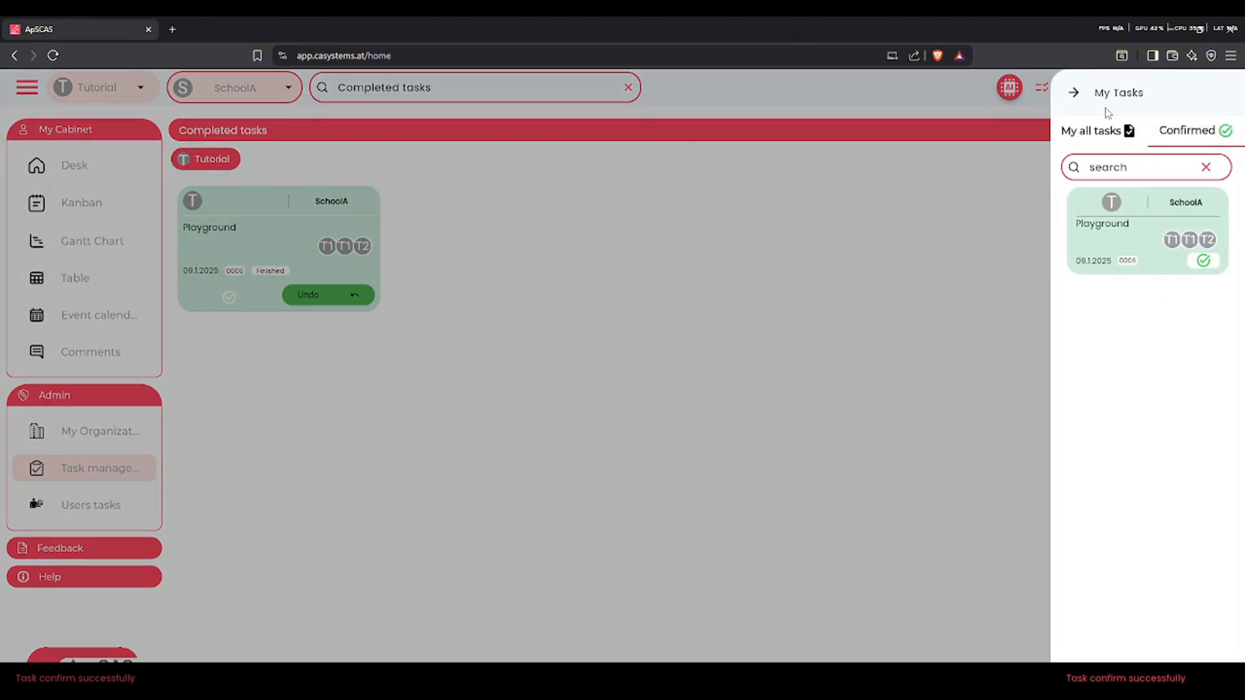
left_click(1074, 92)
- View Playground's details from the Desk Gantt chart, then the task table and Kanban board
left_click(91, 168)
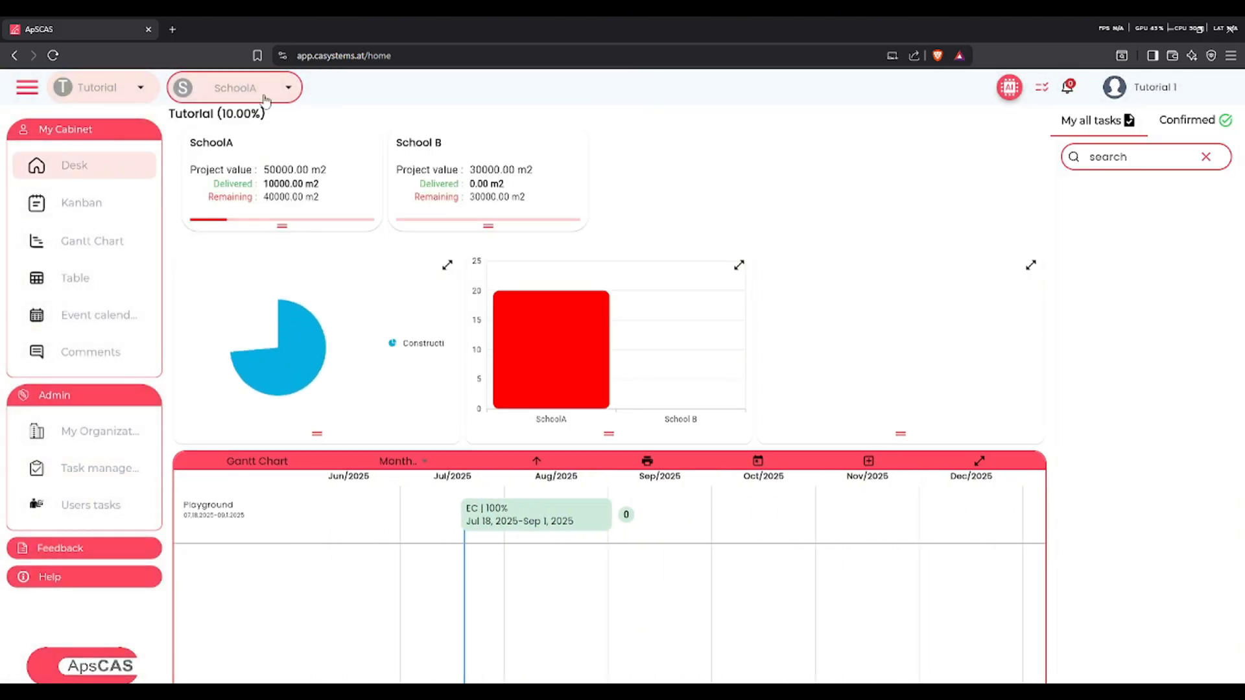
left_click(530, 512)
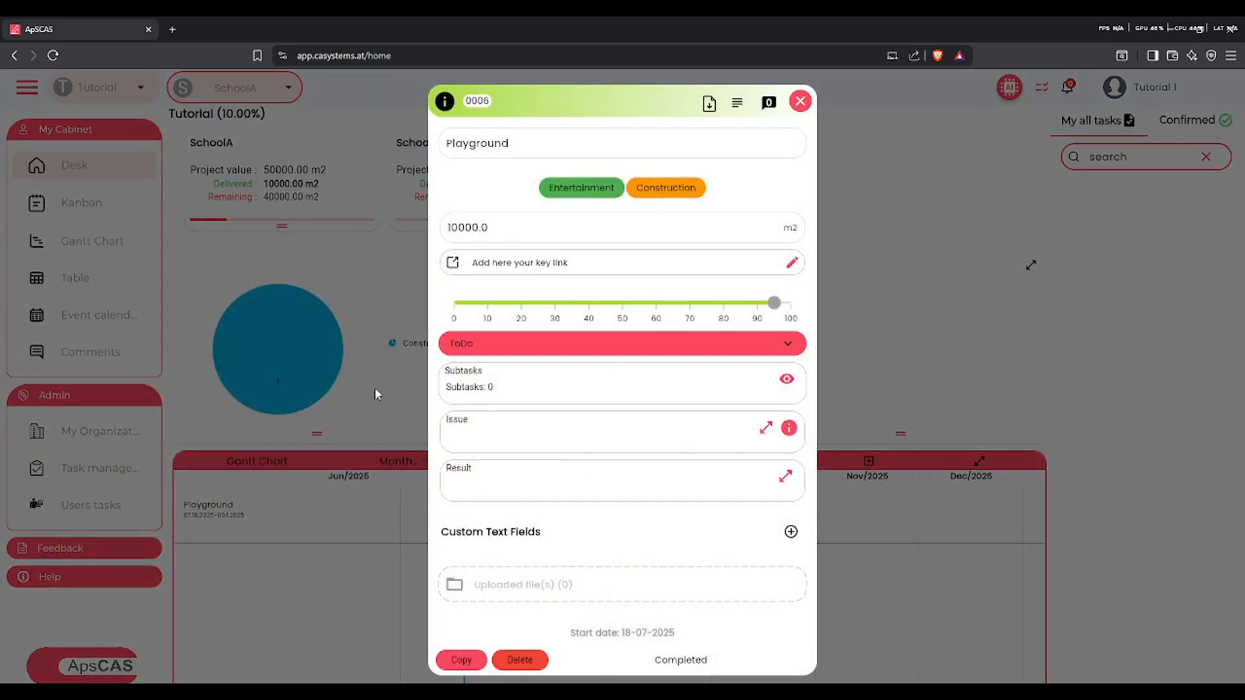
left_click(802, 103)
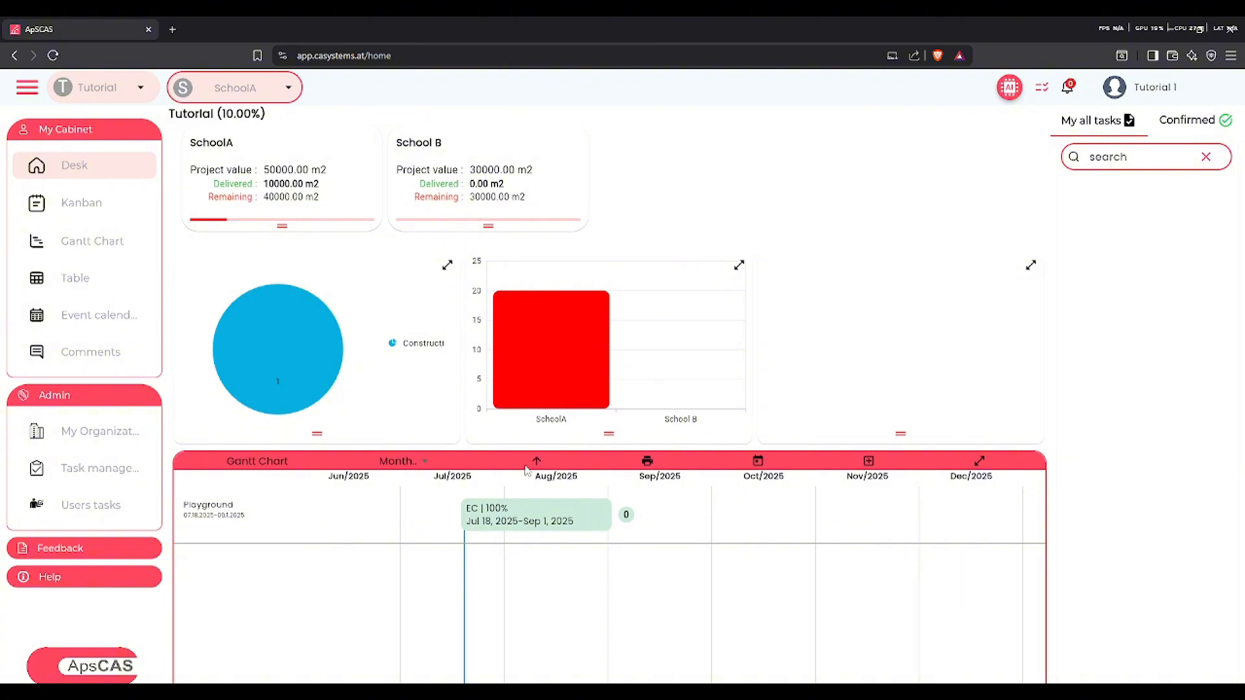
left_click(107, 274)
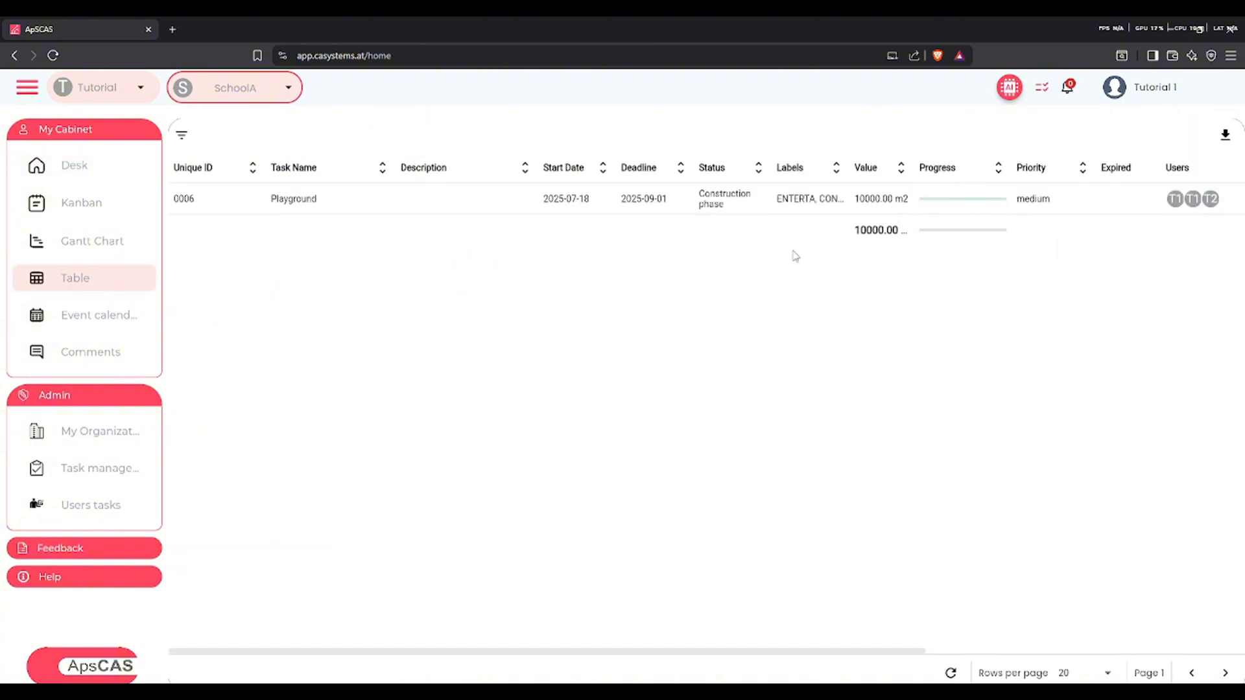
left_click(83, 202)
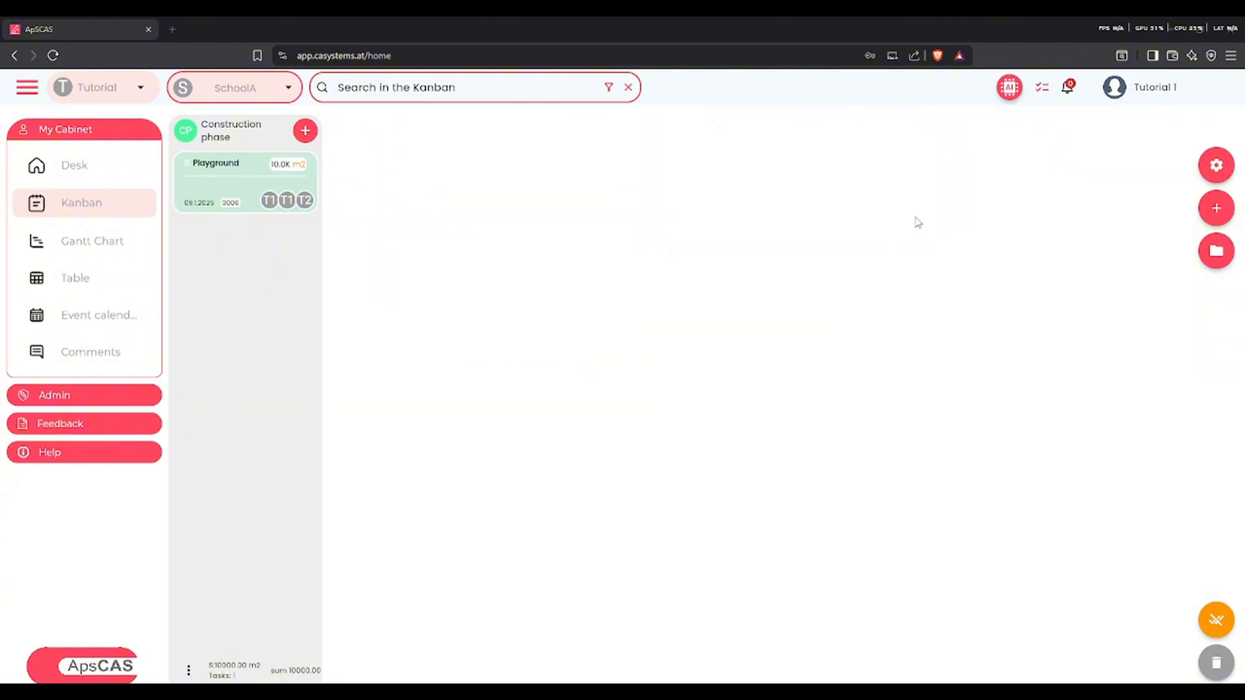
- Create two new folders, CASA and CASB, in the File Manager
left_click(1192, 247)
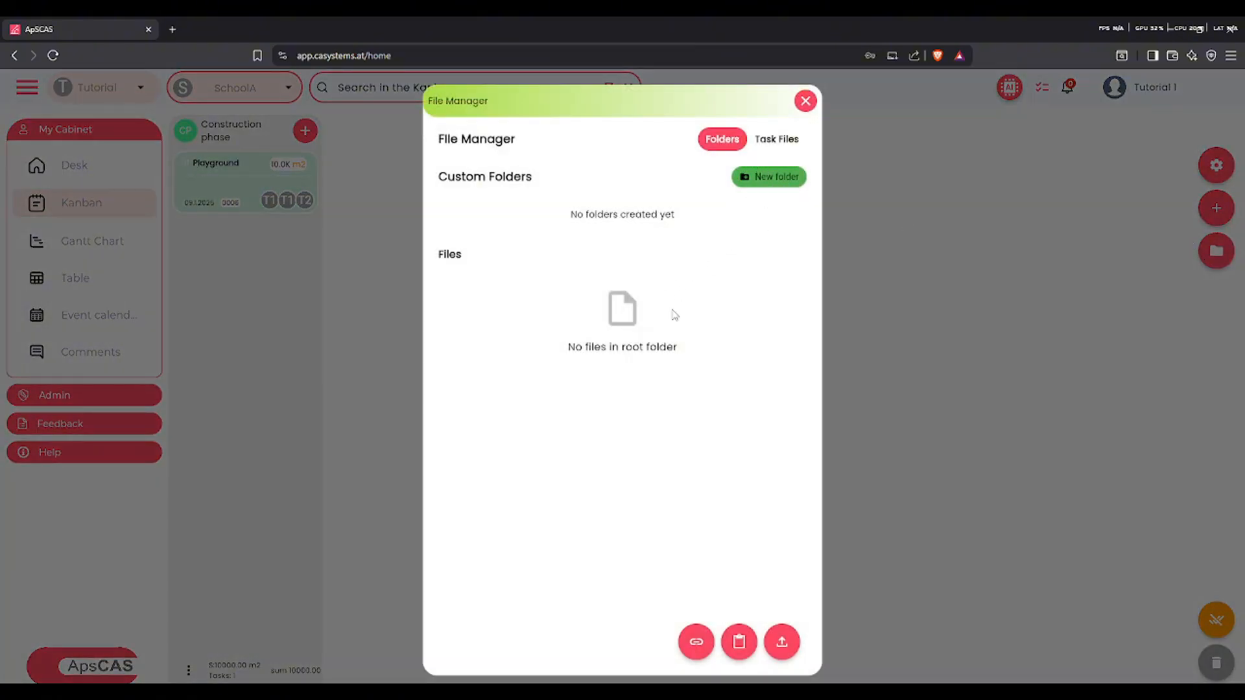
left_click(787, 174)
type("CASA")
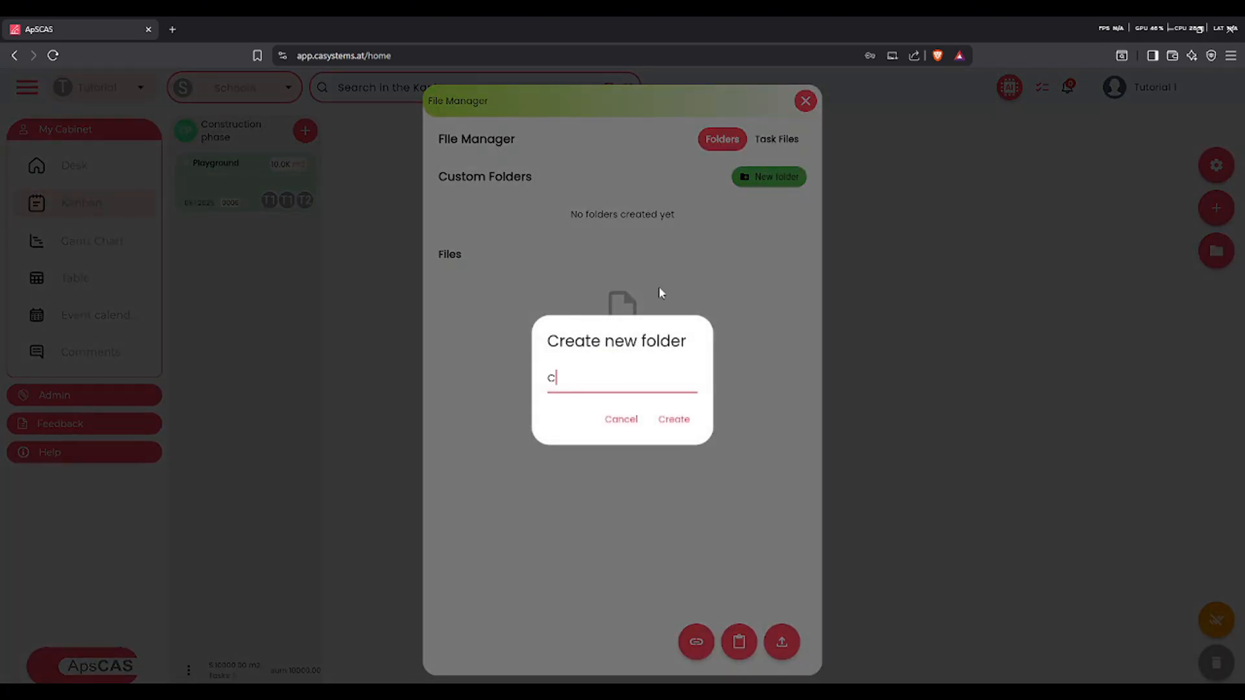
left_click(674, 419)
left_click(781, 181)
type("CASB")
left_click(674, 419)
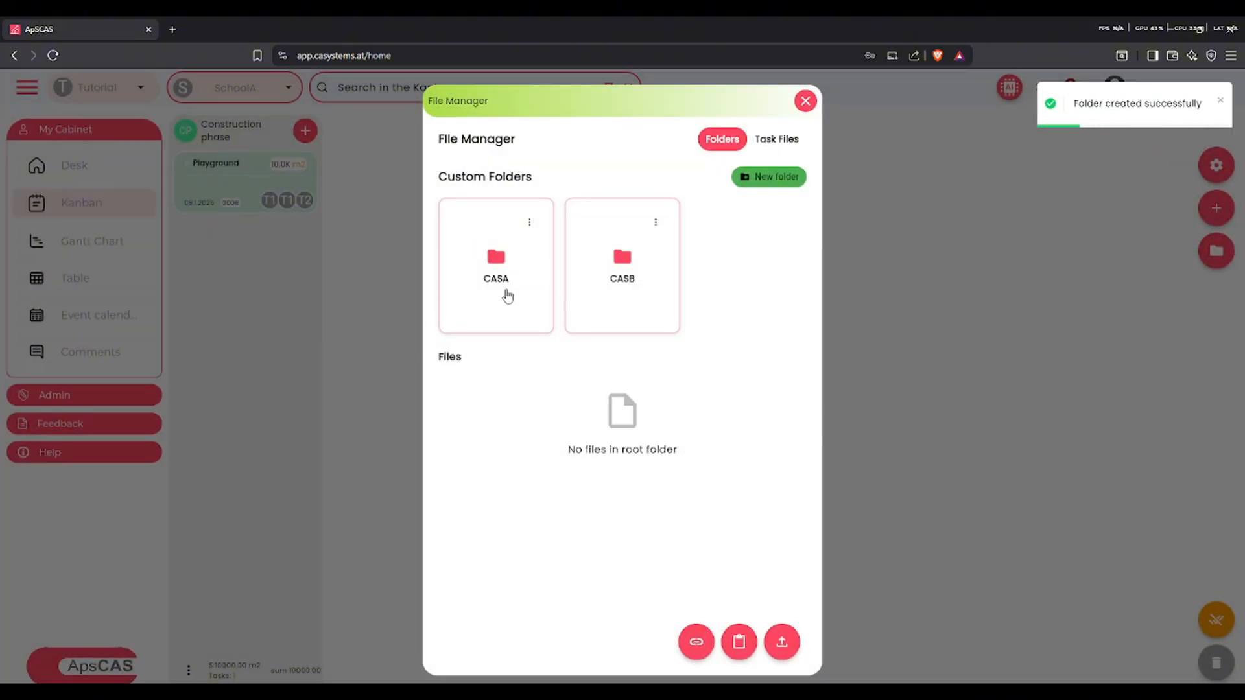
- Upload cas.txt into the CASA folder
left_click(506, 291)
left_click(783, 642)
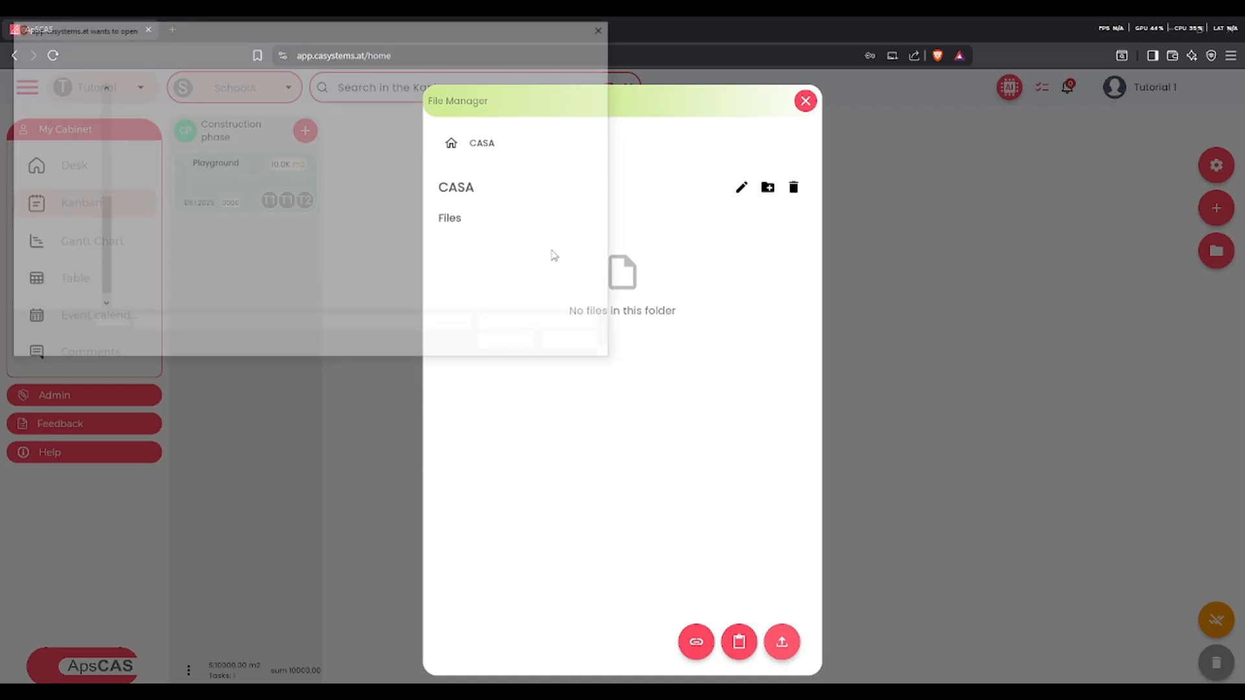
left_click(299, 123)
left_click(510, 346)
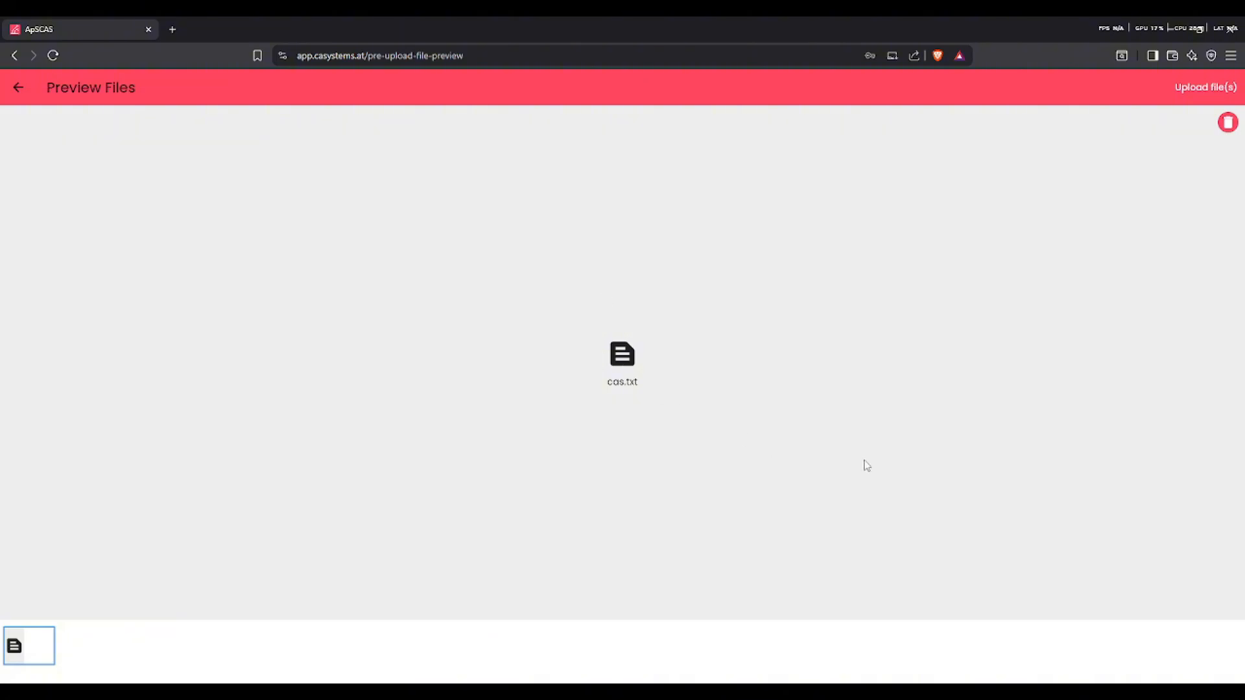
left_click(1187, 91)
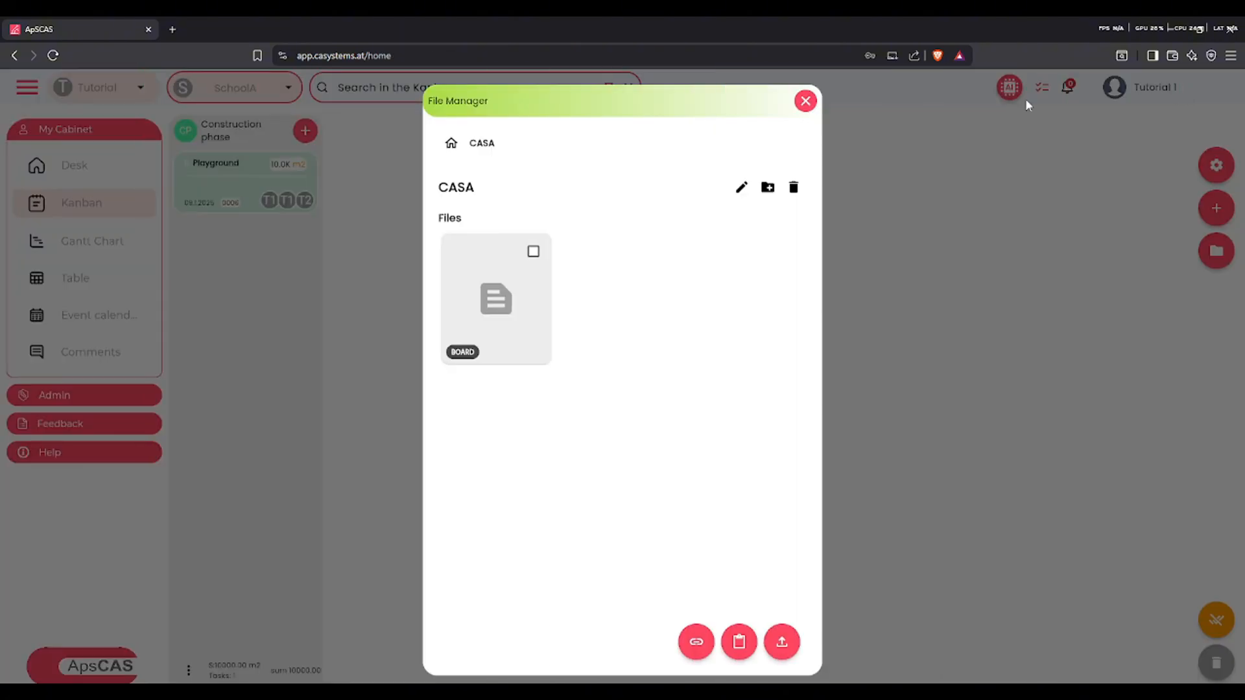
- Move cas.txt from CASA into CASB and verify it arrived there
left_click(533, 253)
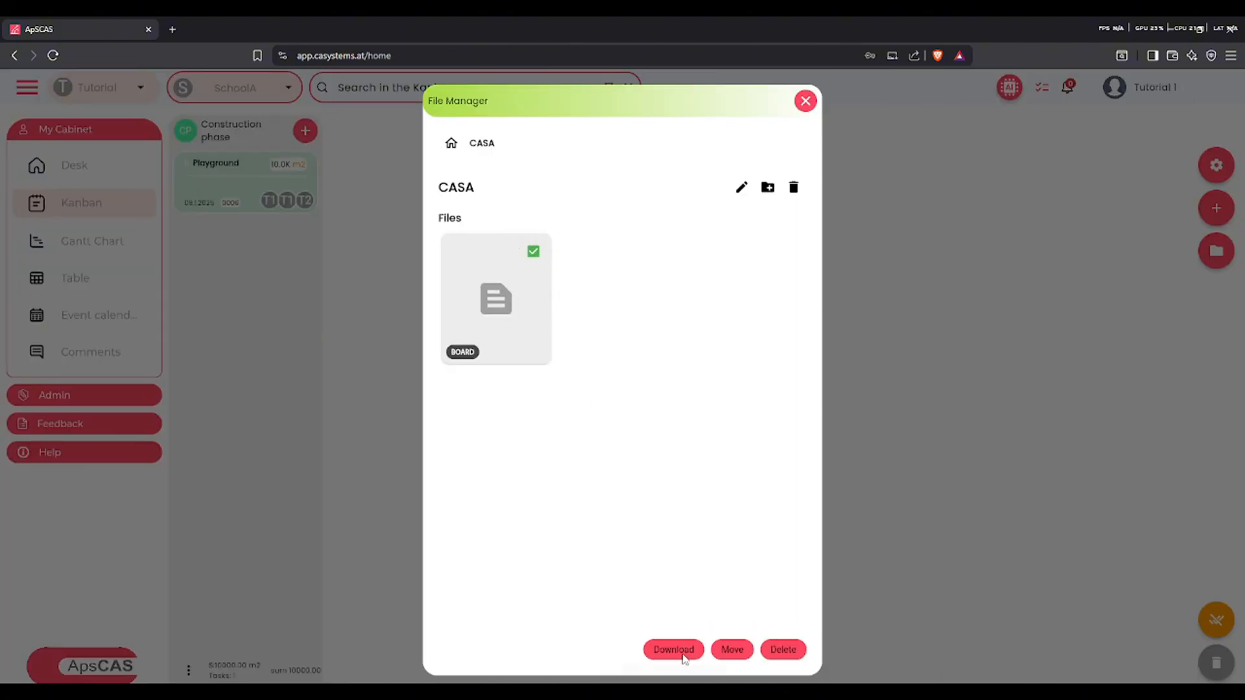
left_click(731, 649)
left_click(559, 259)
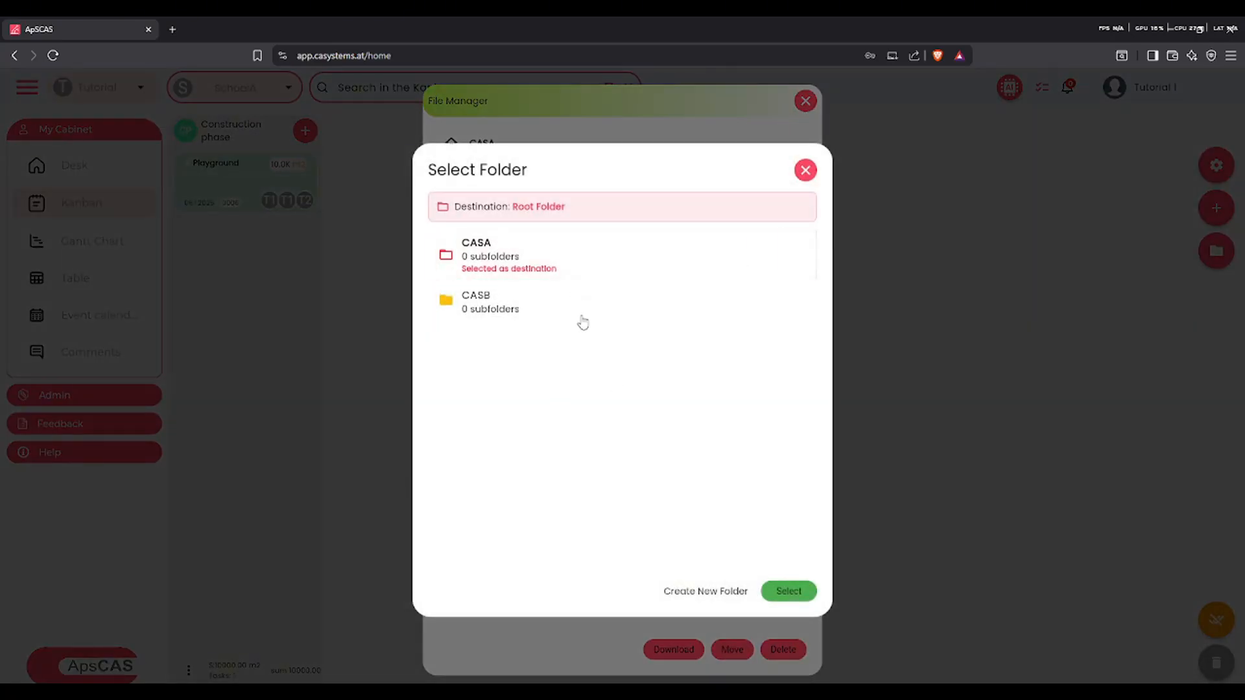
left_click(587, 298)
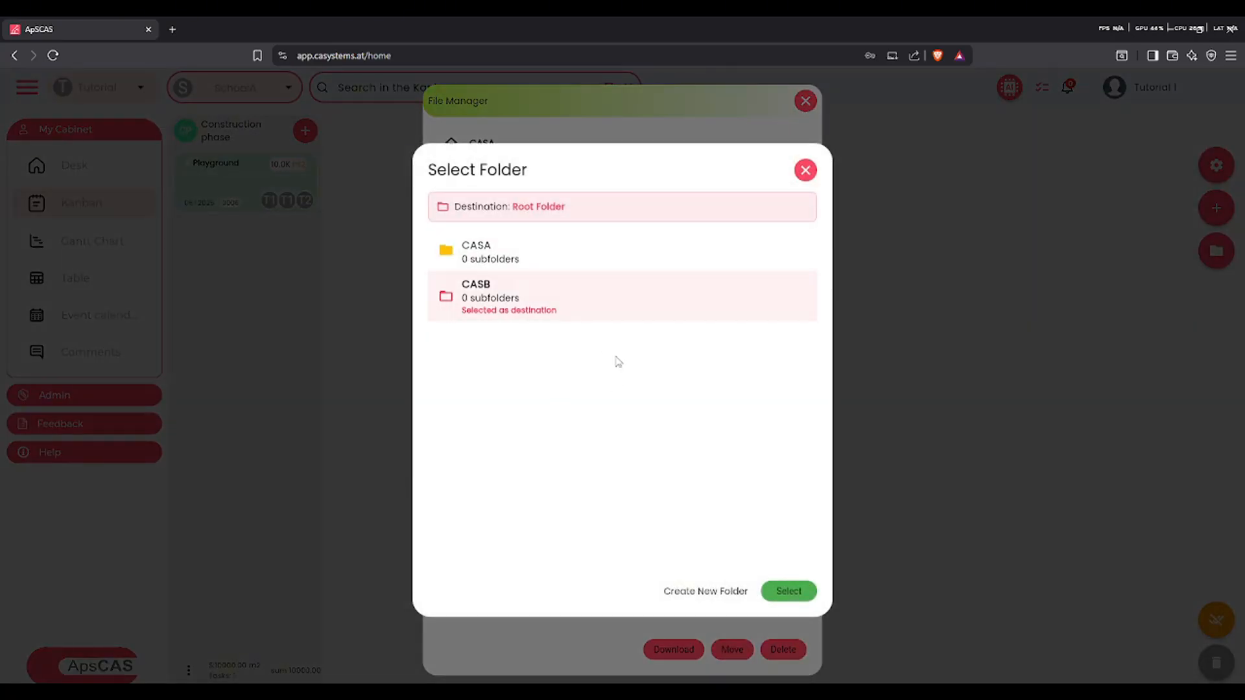
left_click(783, 593)
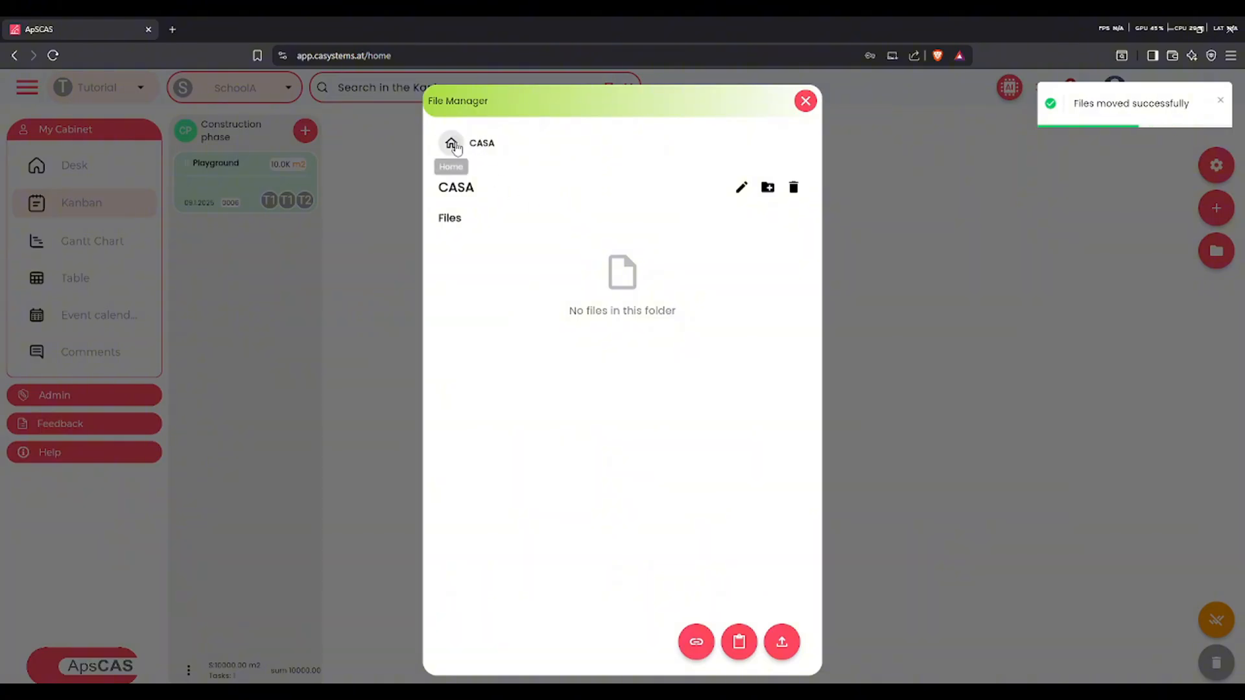
left_click(452, 143)
left_click(588, 240)
left_click(452, 144)
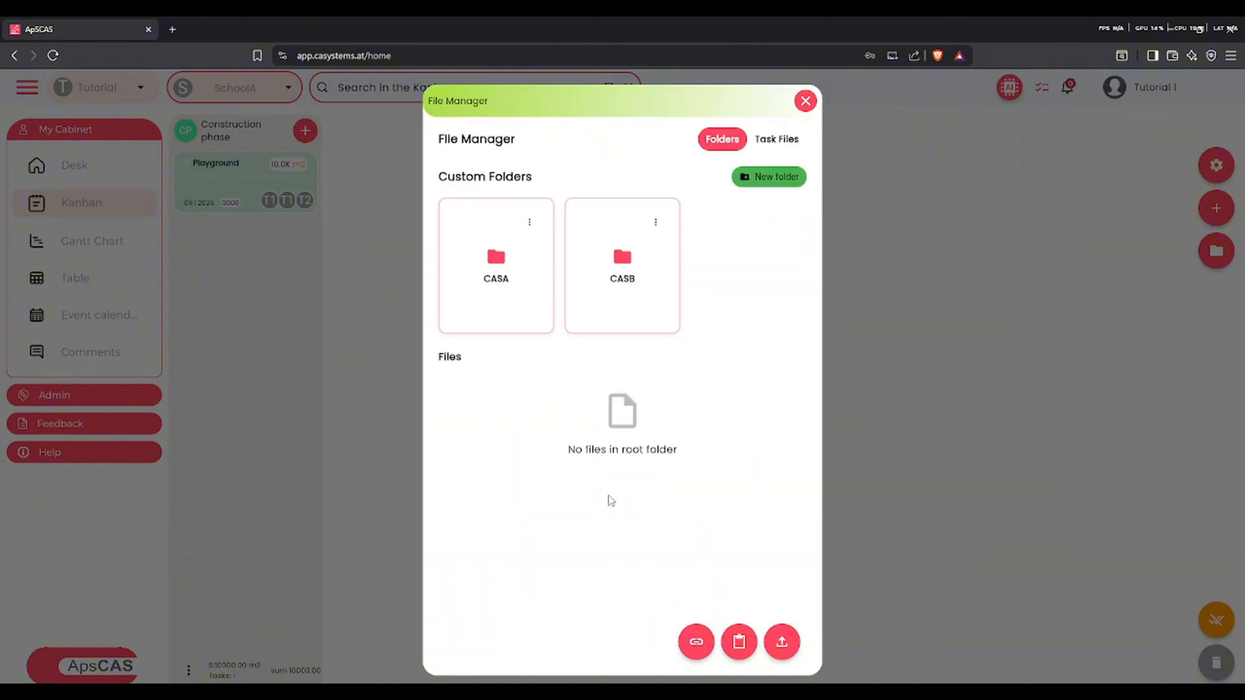
left_click(783, 642)
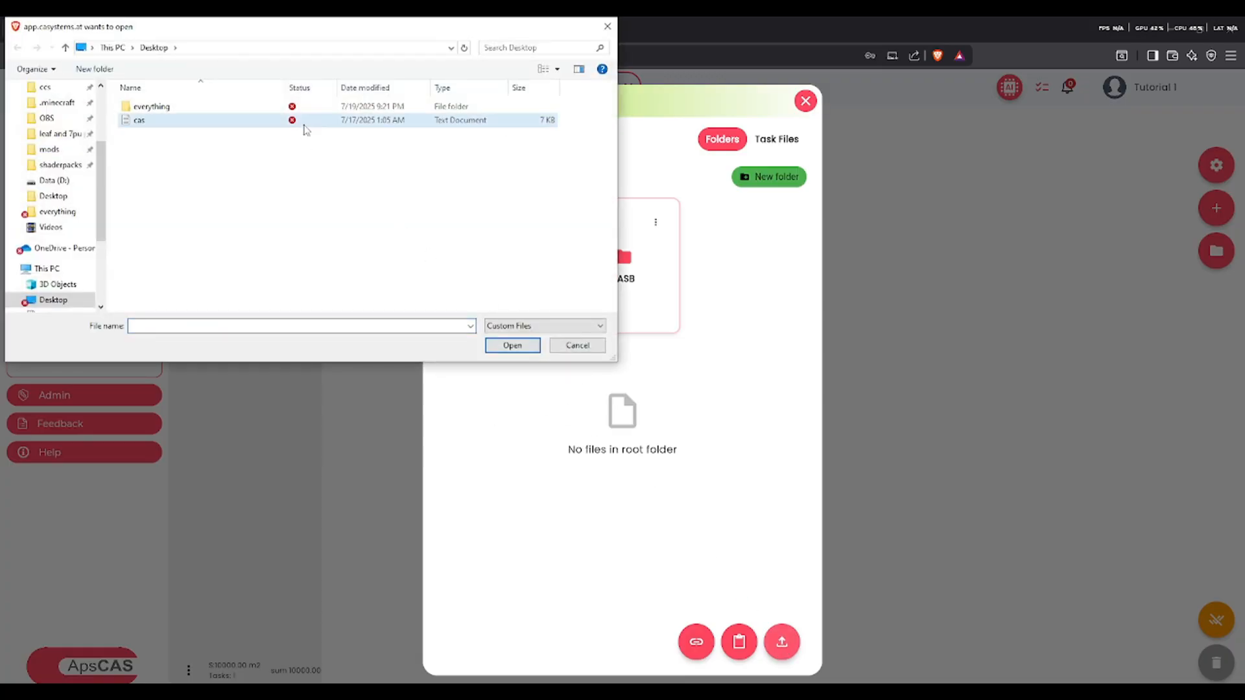
- Upload cas.txt to the board's files
left_click(304, 123)
left_click(512, 345)
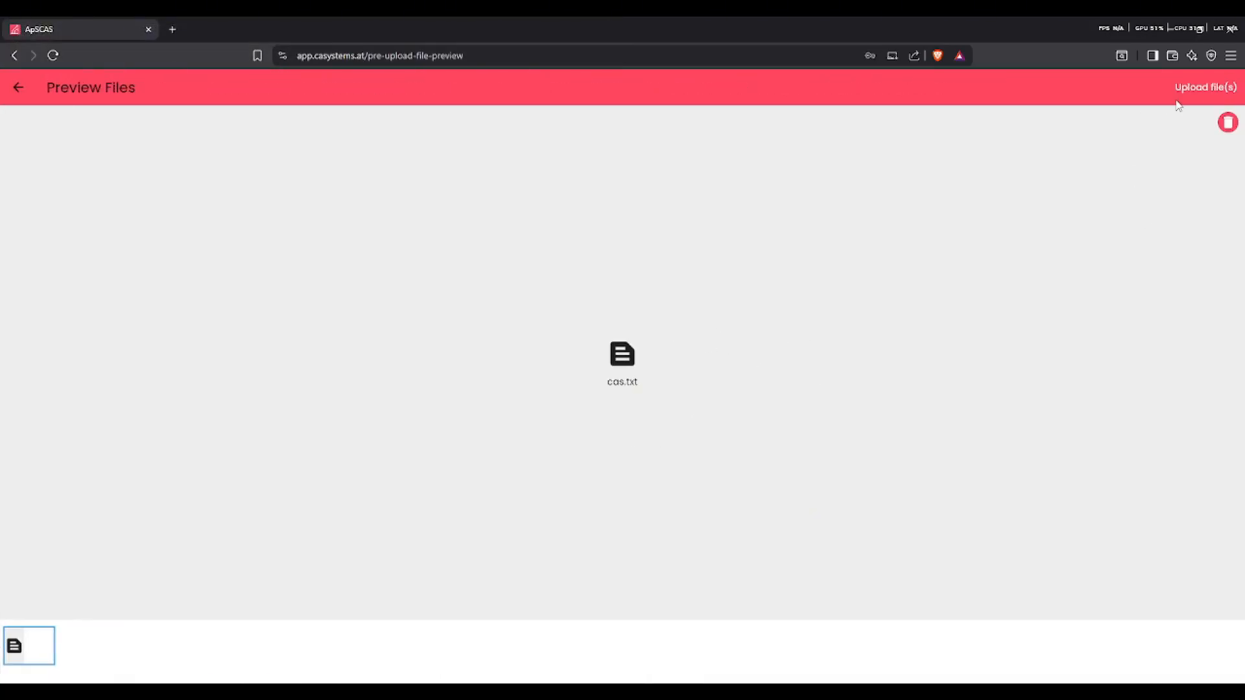
left_click(1191, 91)
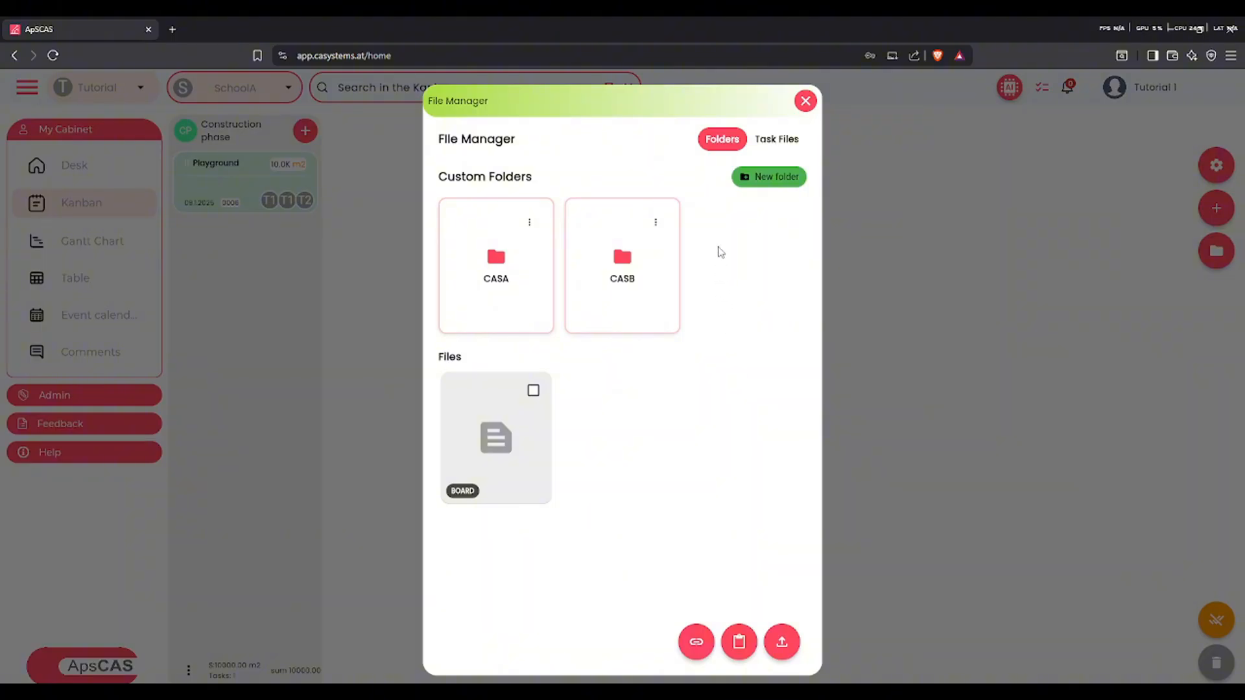
- Show all folders under Task Files, then close the File Manager
left_click(774, 144)
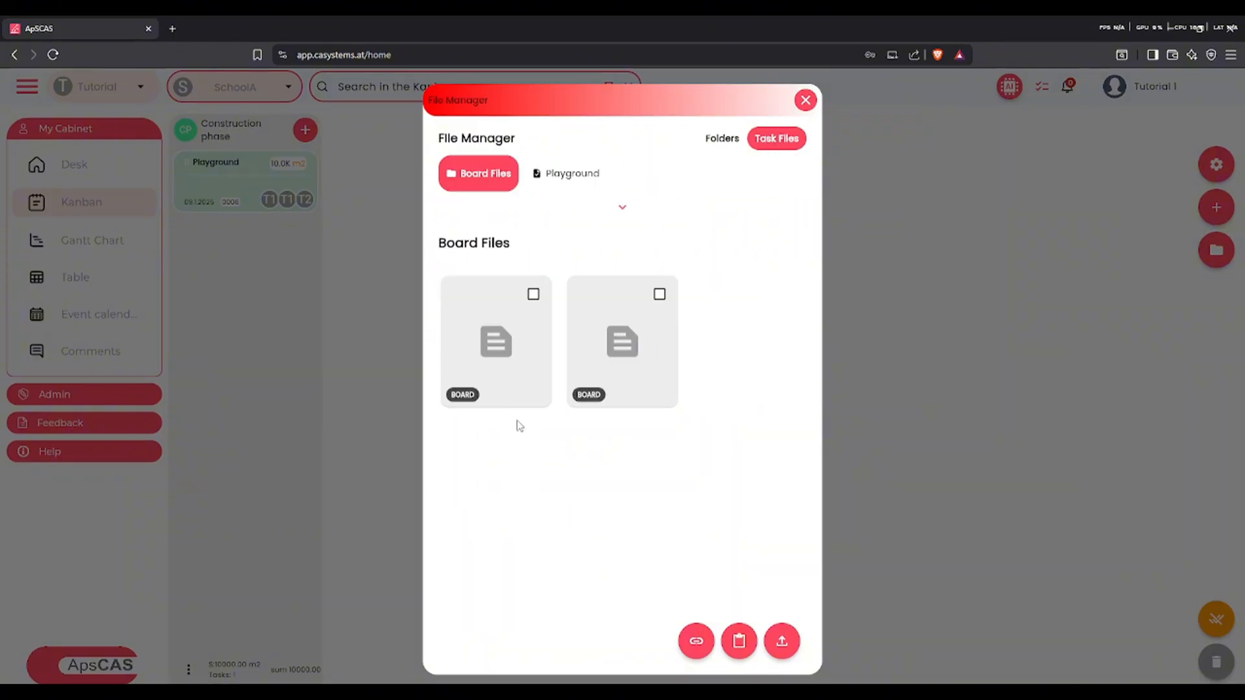
left_click(621, 211)
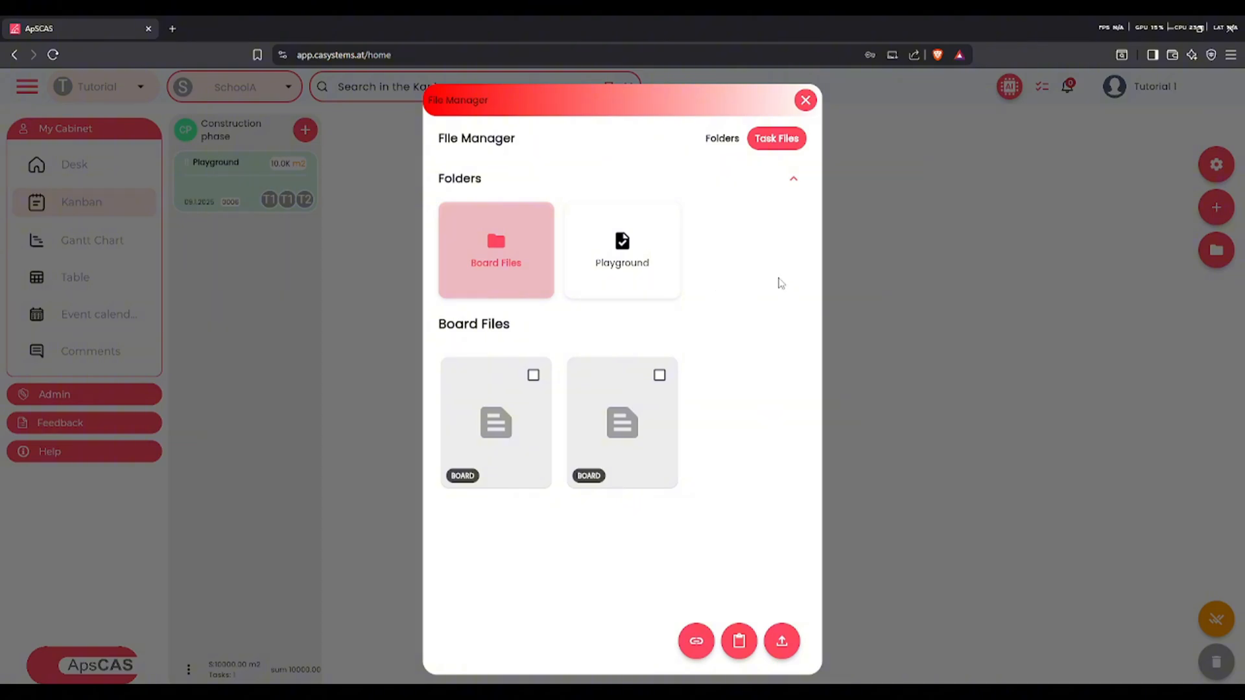
left_click(805, 100)
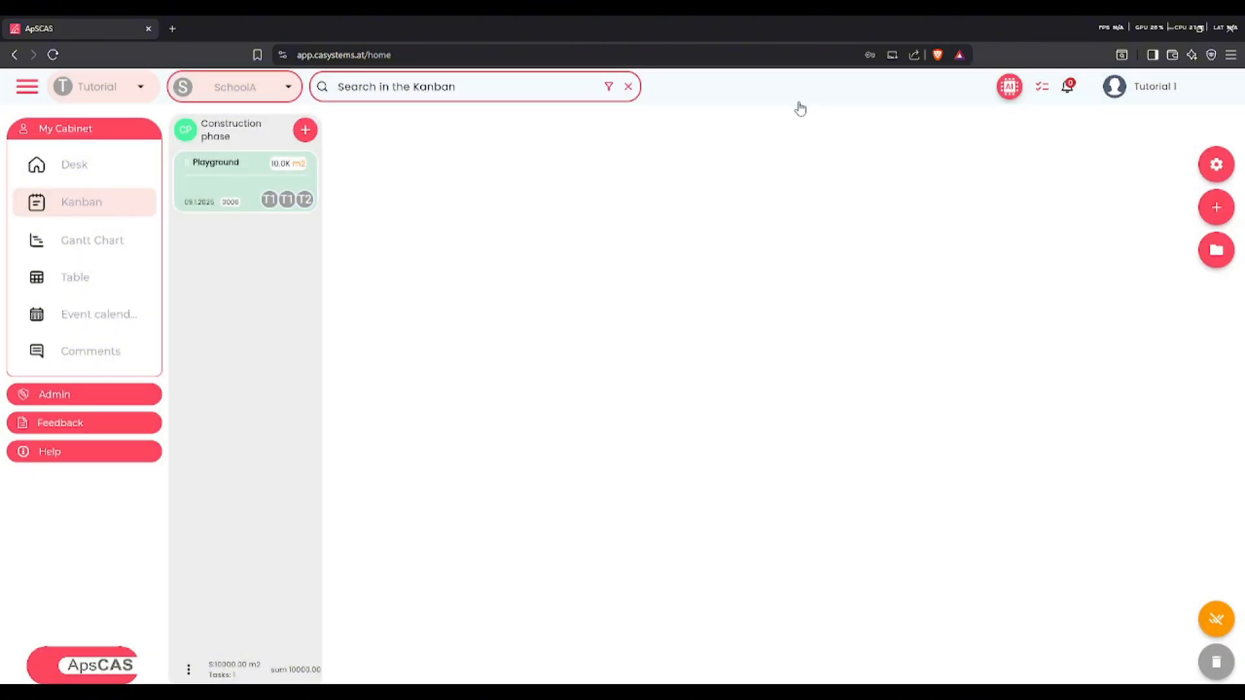
- Create a Construction phase task titled hello with cas.txt uploaded as its file
left_click(305, 130)
left_click(550, 142)
type("ho")
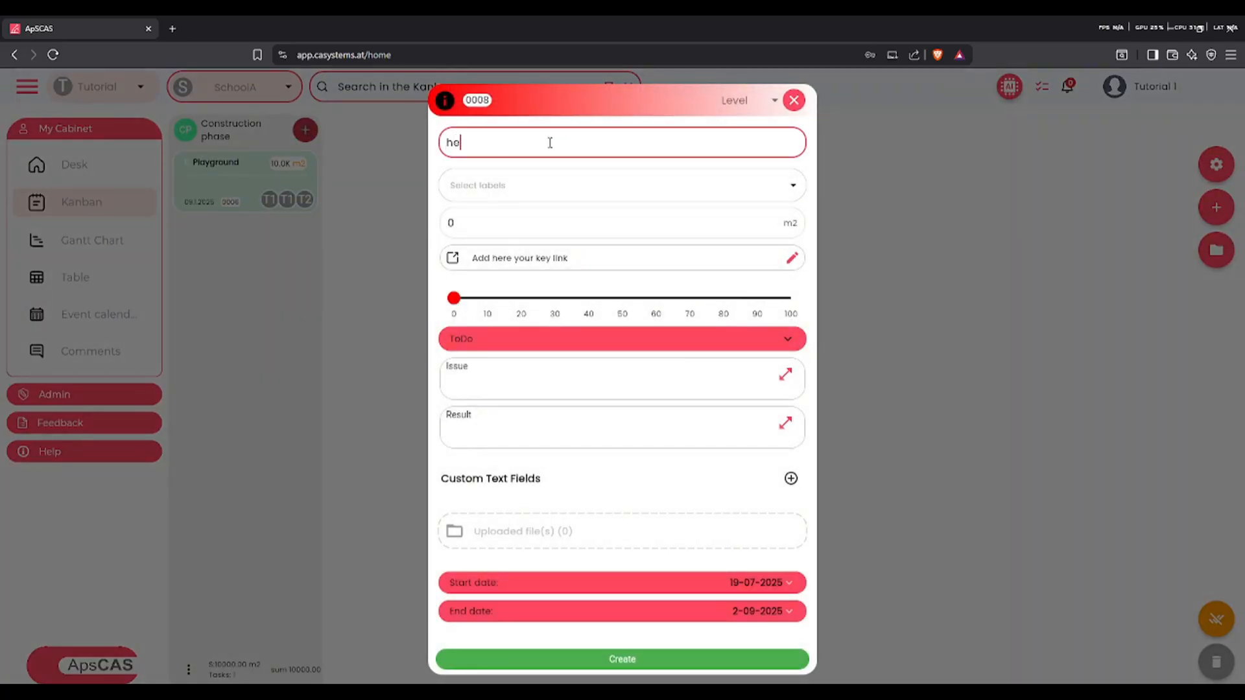
left_click(566, 542)
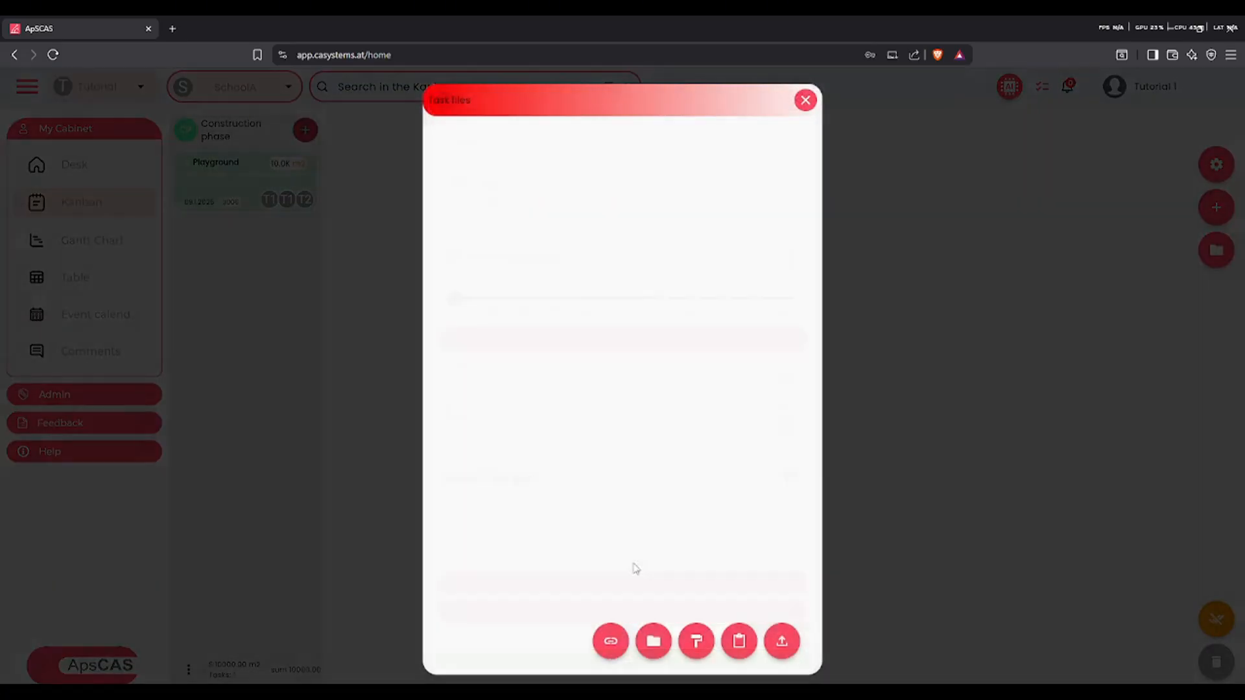
left_click(782, 641)
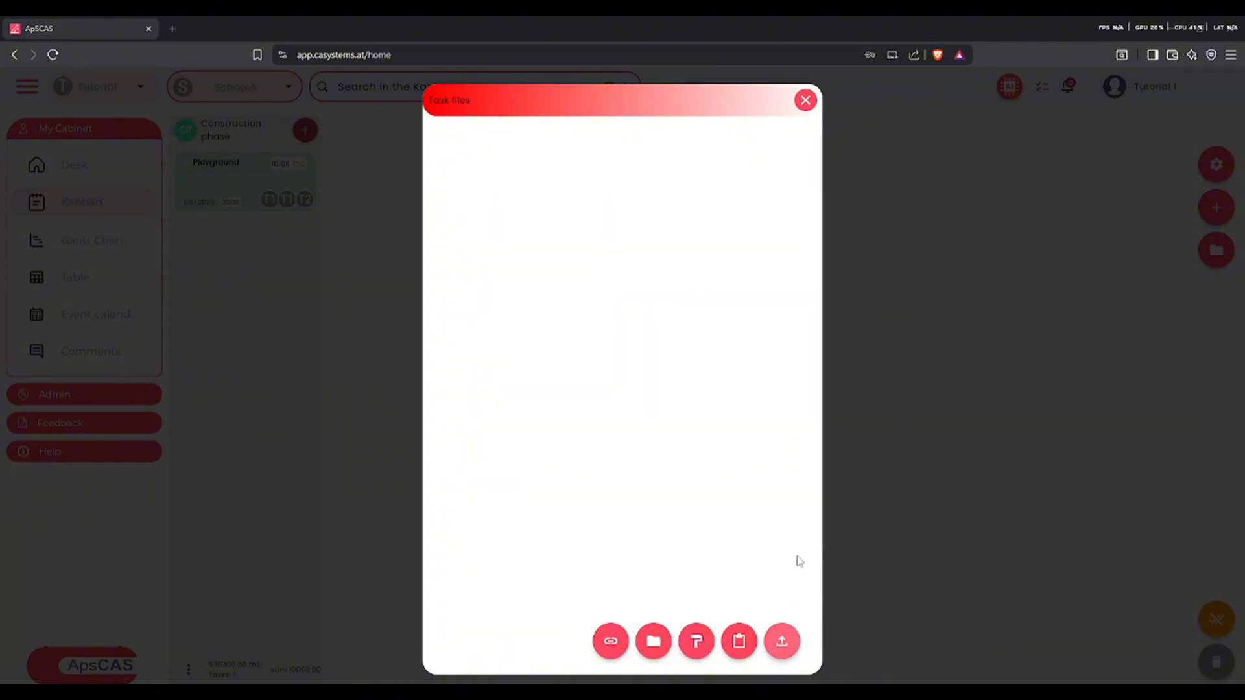
left_click(322, 120)
left_click(511, 346)
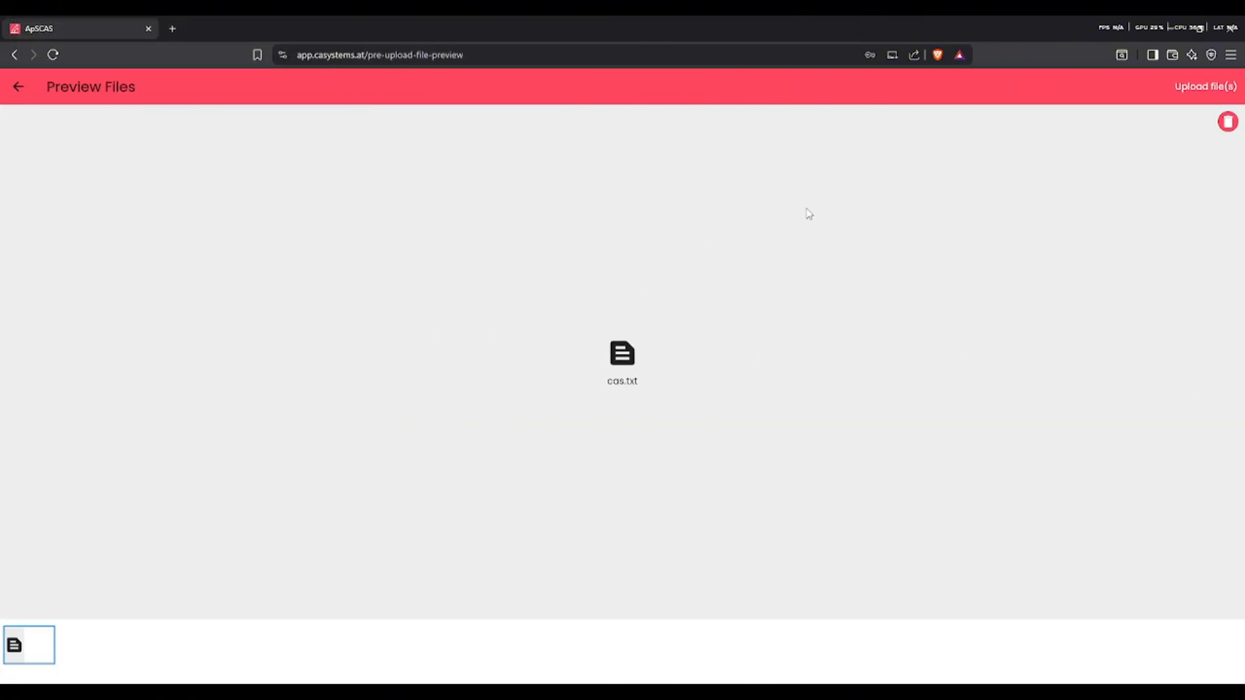
left_click(1205, 86)
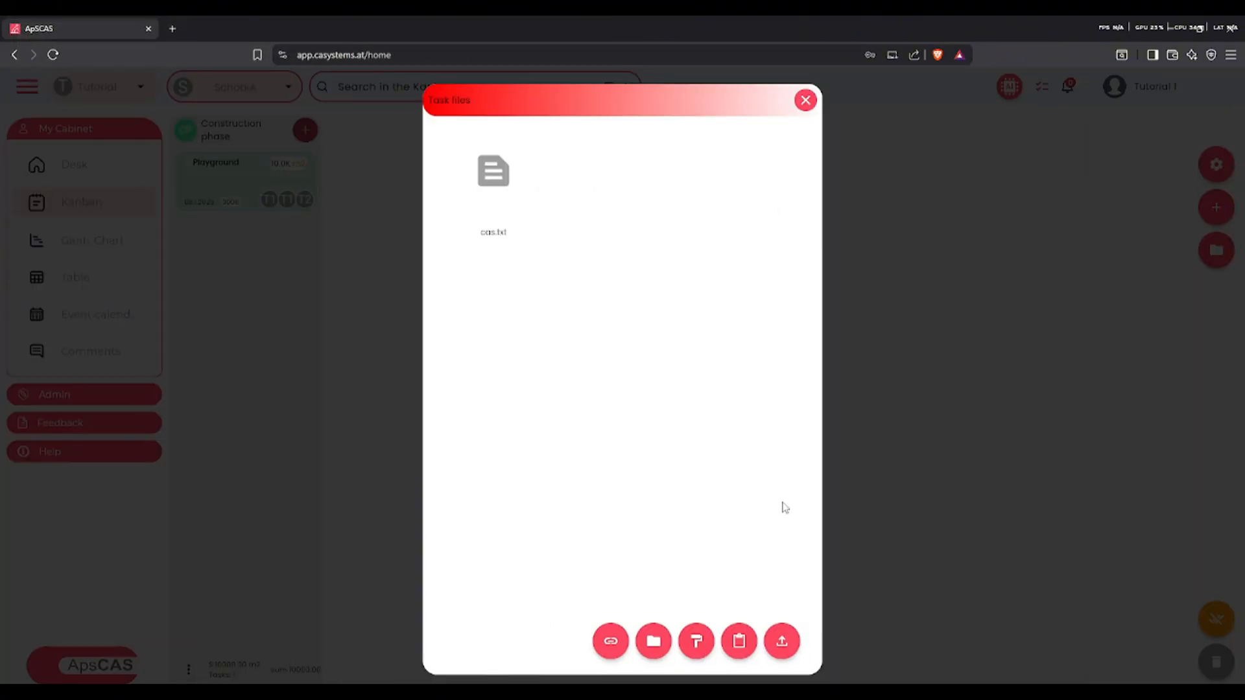
left_click(805, 100)
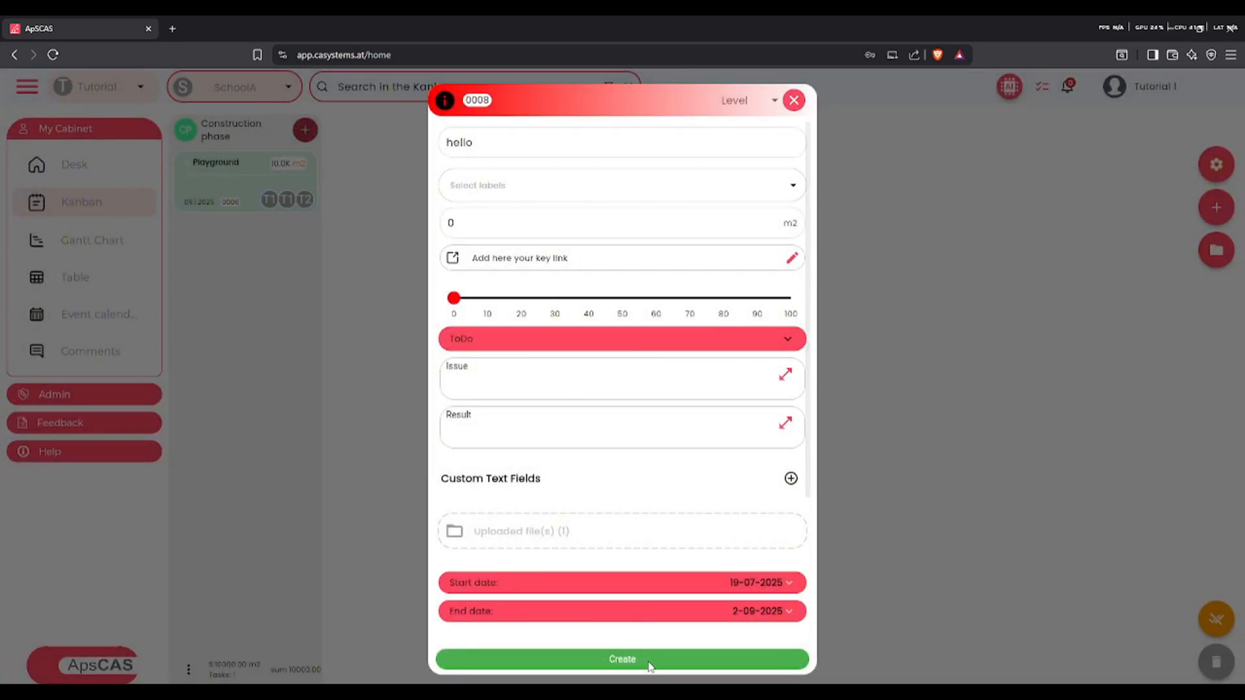
left_click(649, 660)
- Check the hello task's folder under Task Files in the File Manager
left_click(1217, 251)
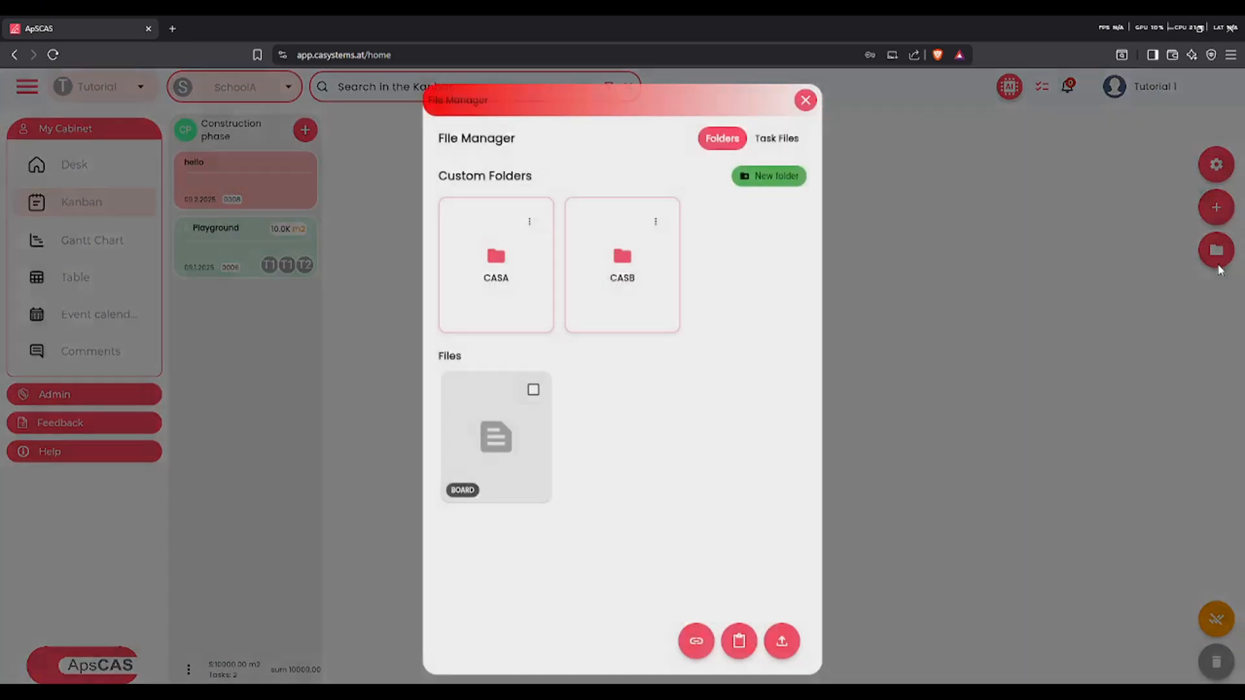
left_click(781, 140)
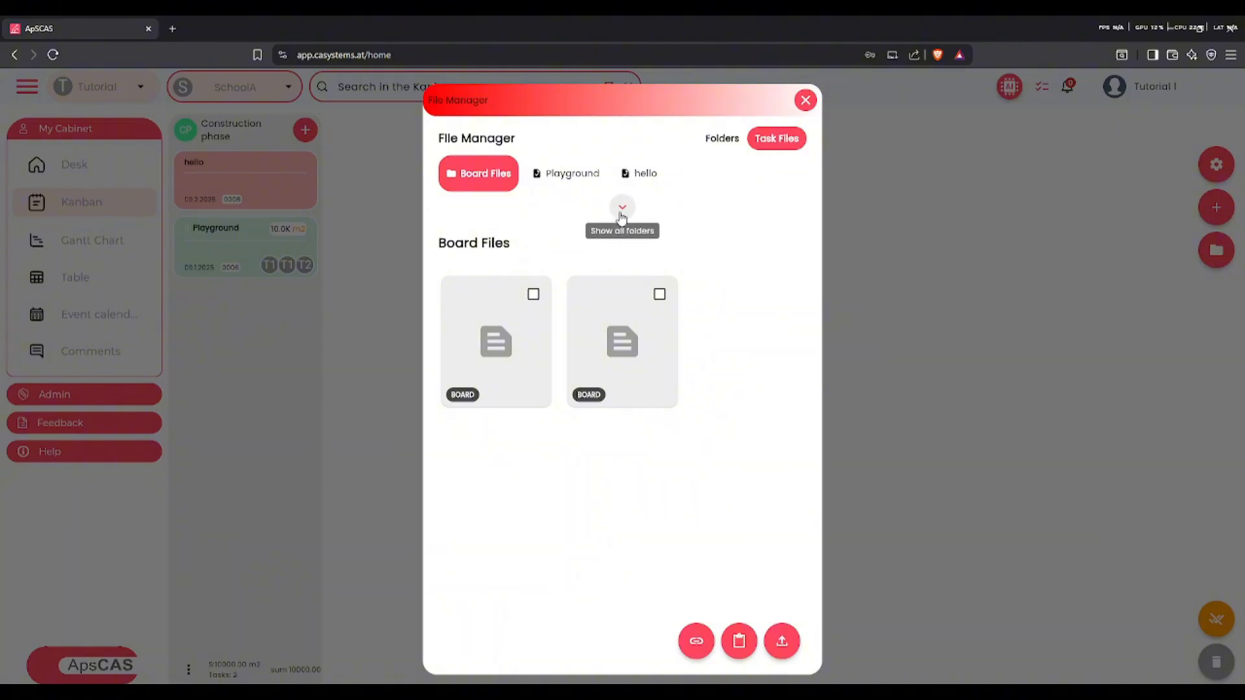
left_click(622, 207)
left_click(772, 260)
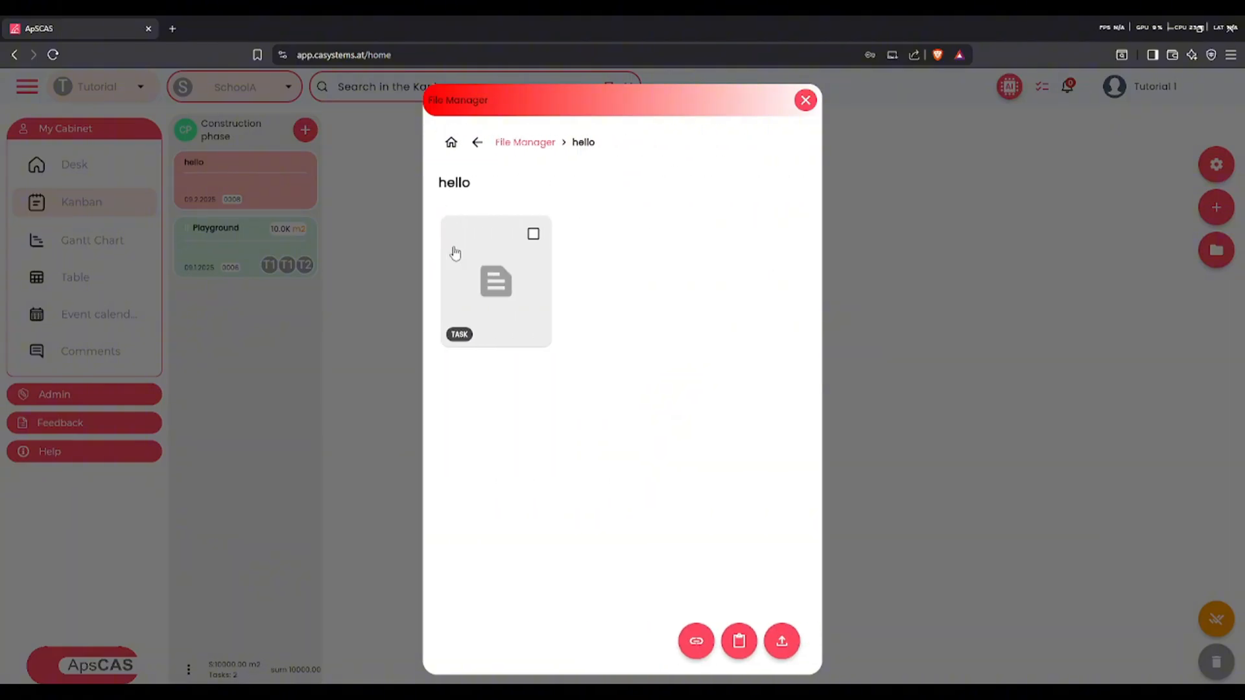
left_click(806, 102)
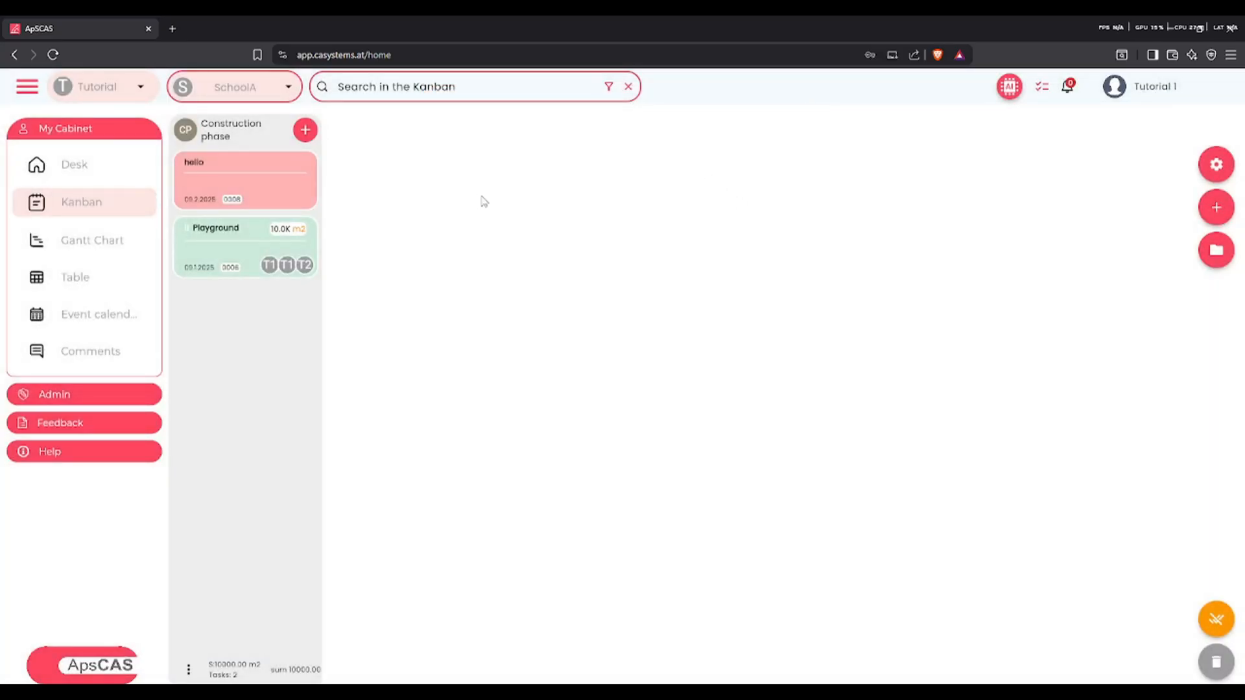
- In the task table, sort by Unique ID, Task Name, Description and Priority, then clear sorting
left_click(111, 283)
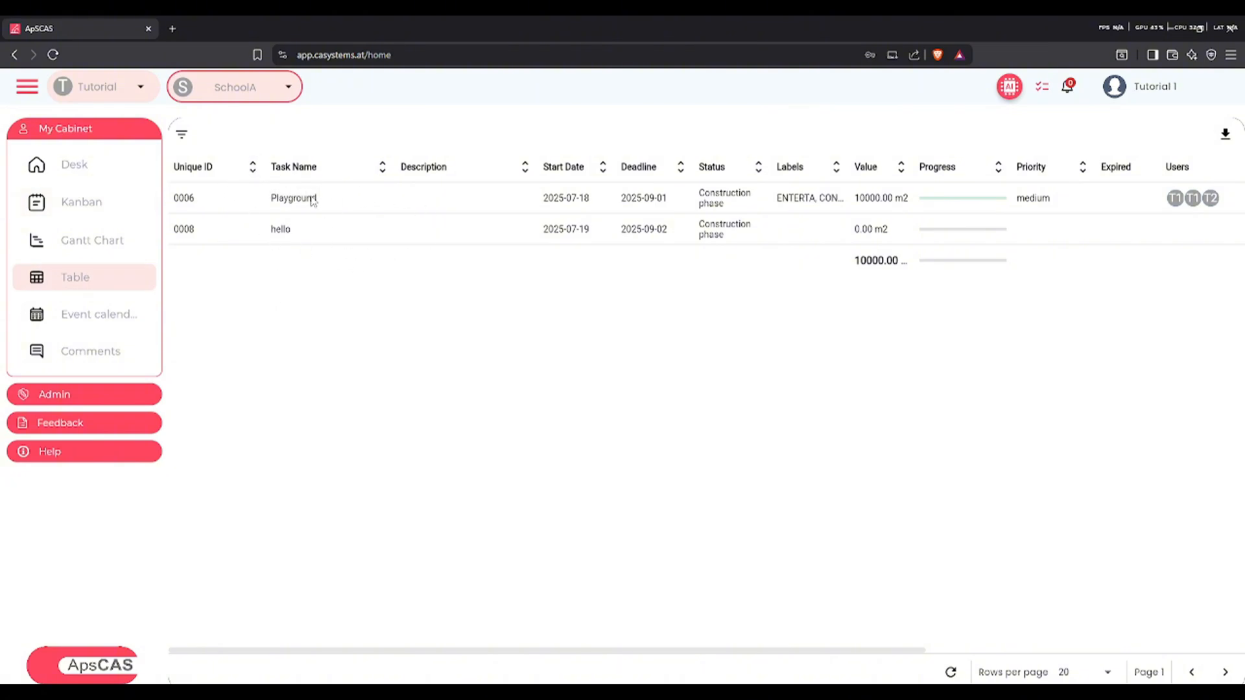
left_click(253, 166)
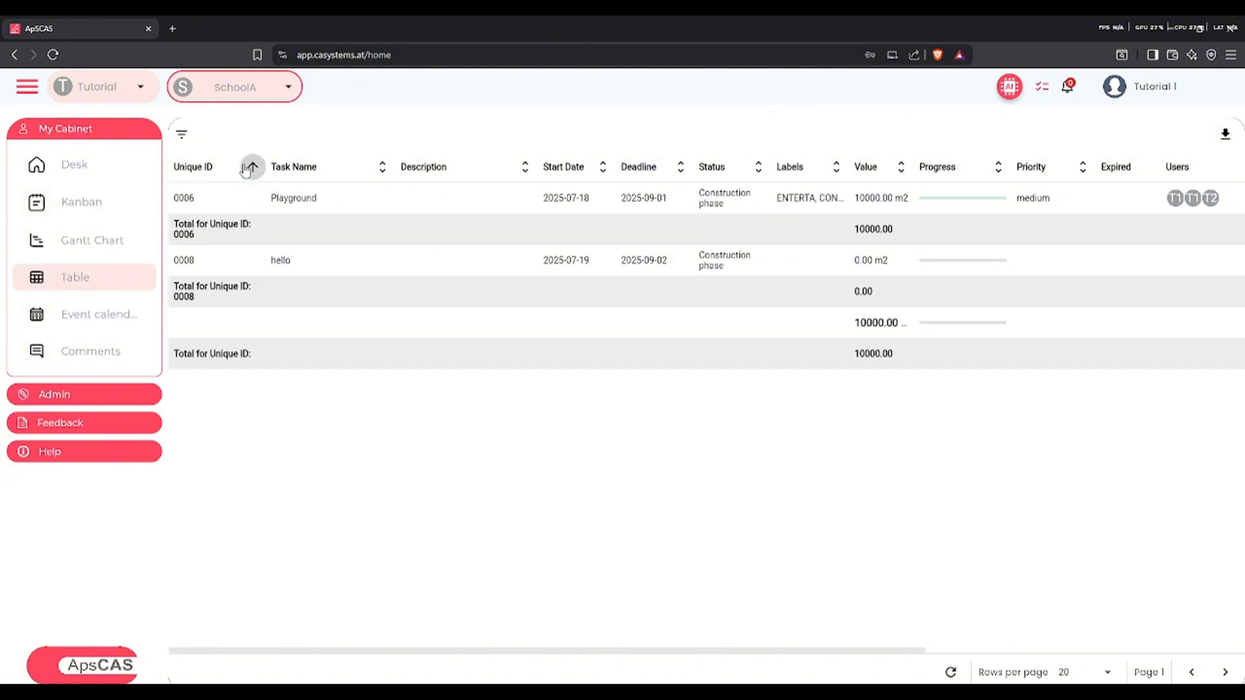
left_click(381, 172)
left_click(382, 169)
left_click(524, 169)
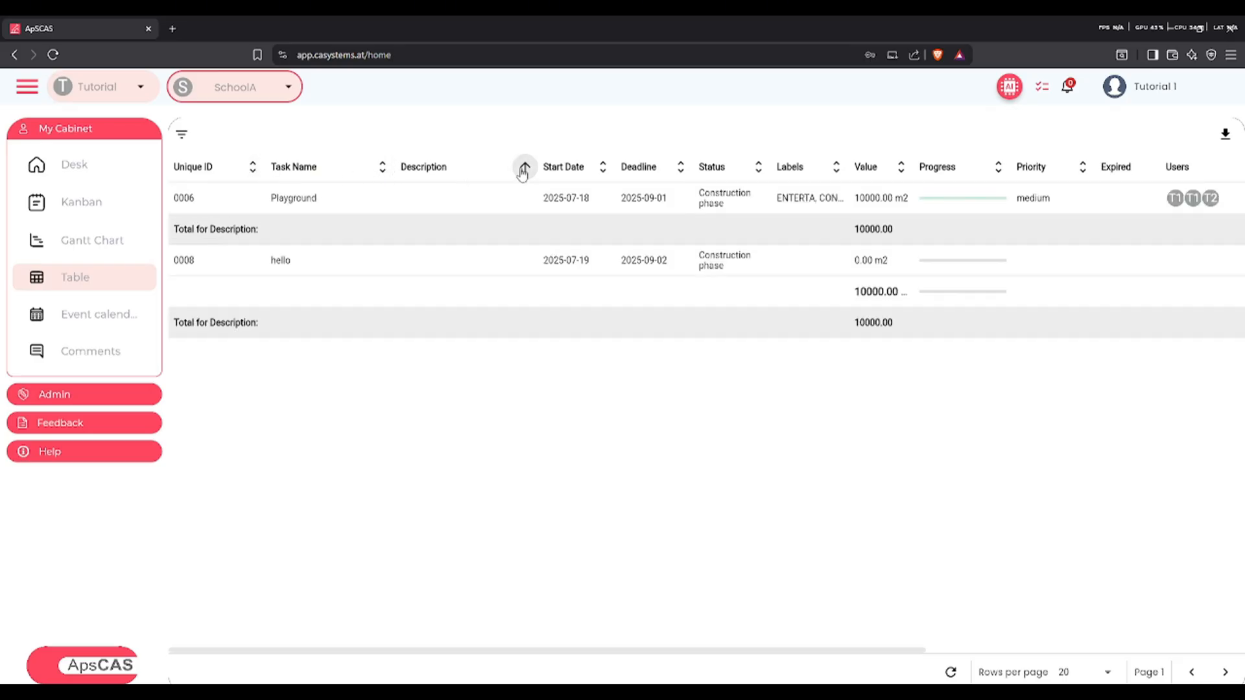
left_click(1081, 168)
left_click(1082, 170)
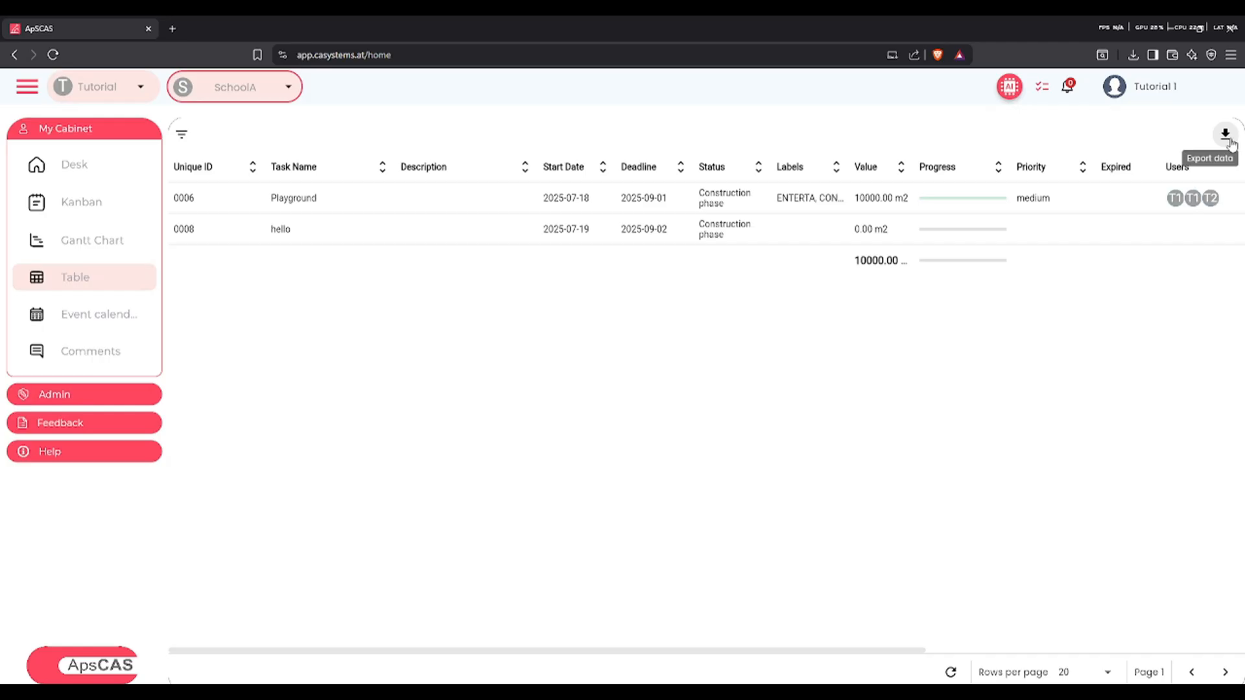
- Generate and save a PDF of the table from default_table_template
left_click(1226, 135)
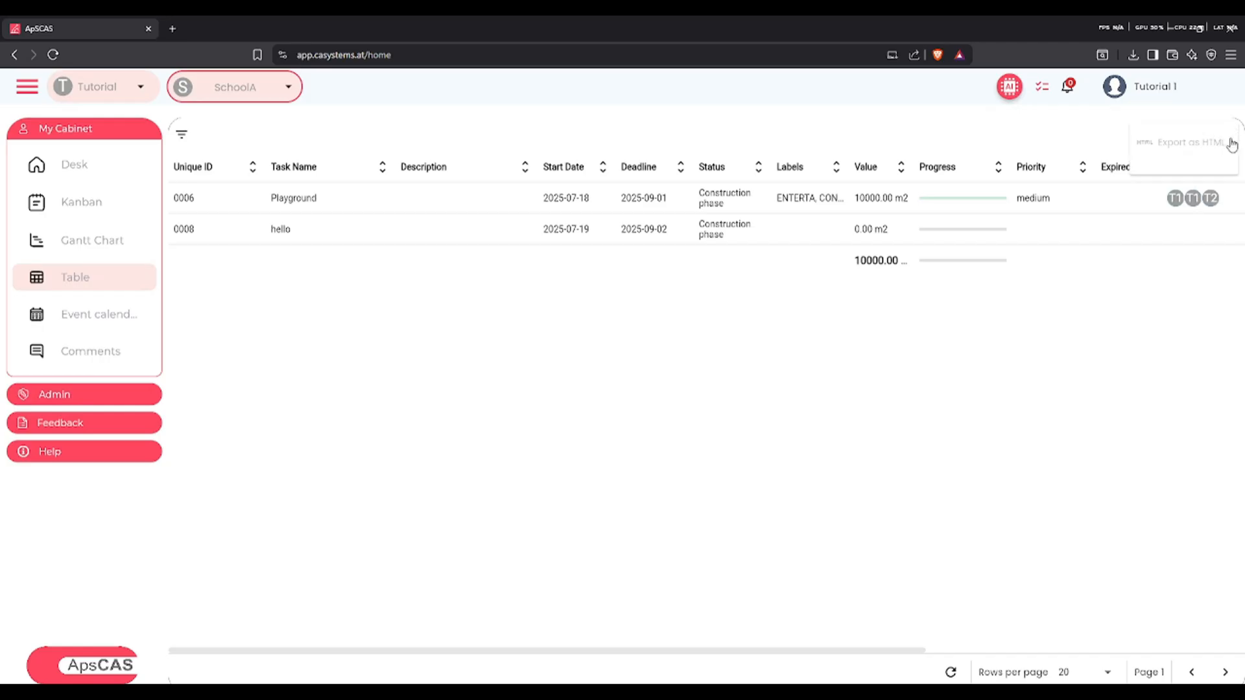
left_click(1185, 143)
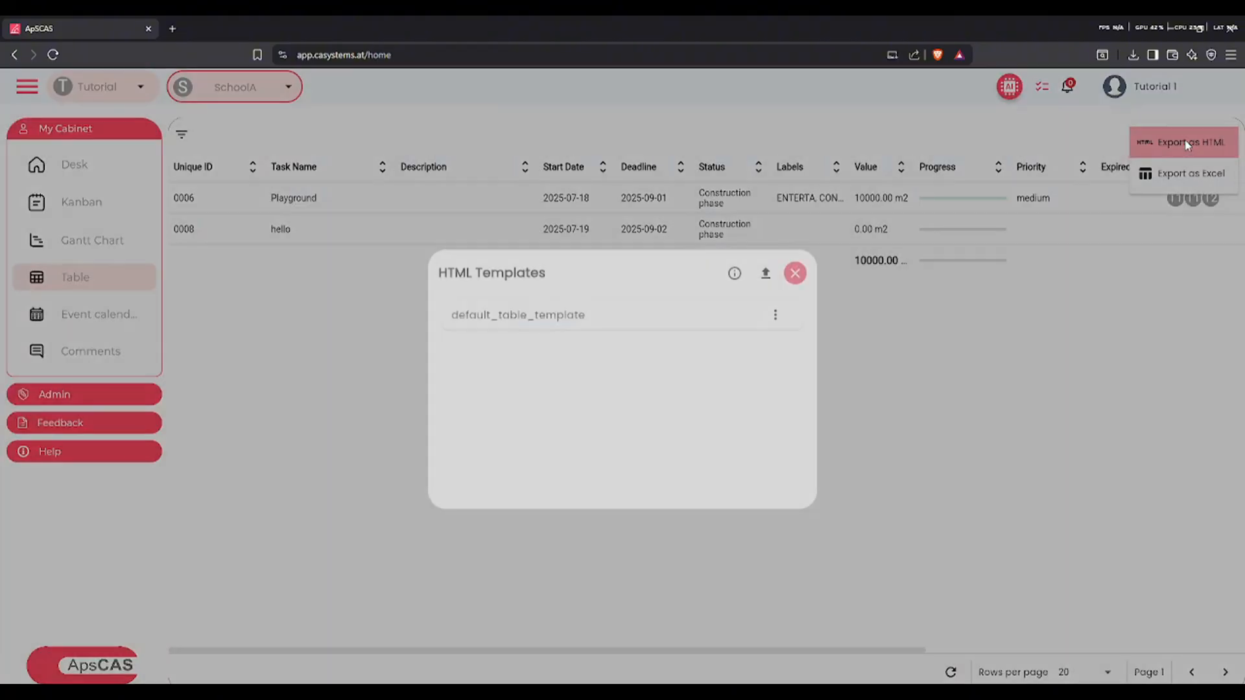
left_click(777, 315)
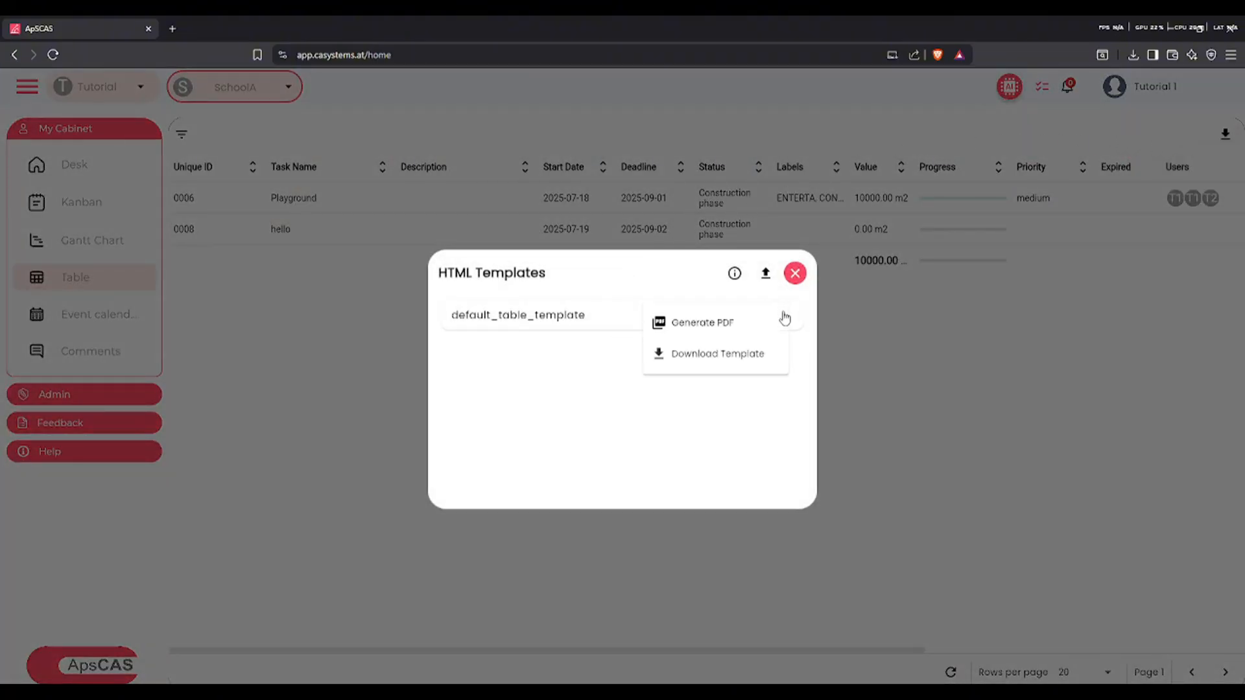
left_click(750, 322)
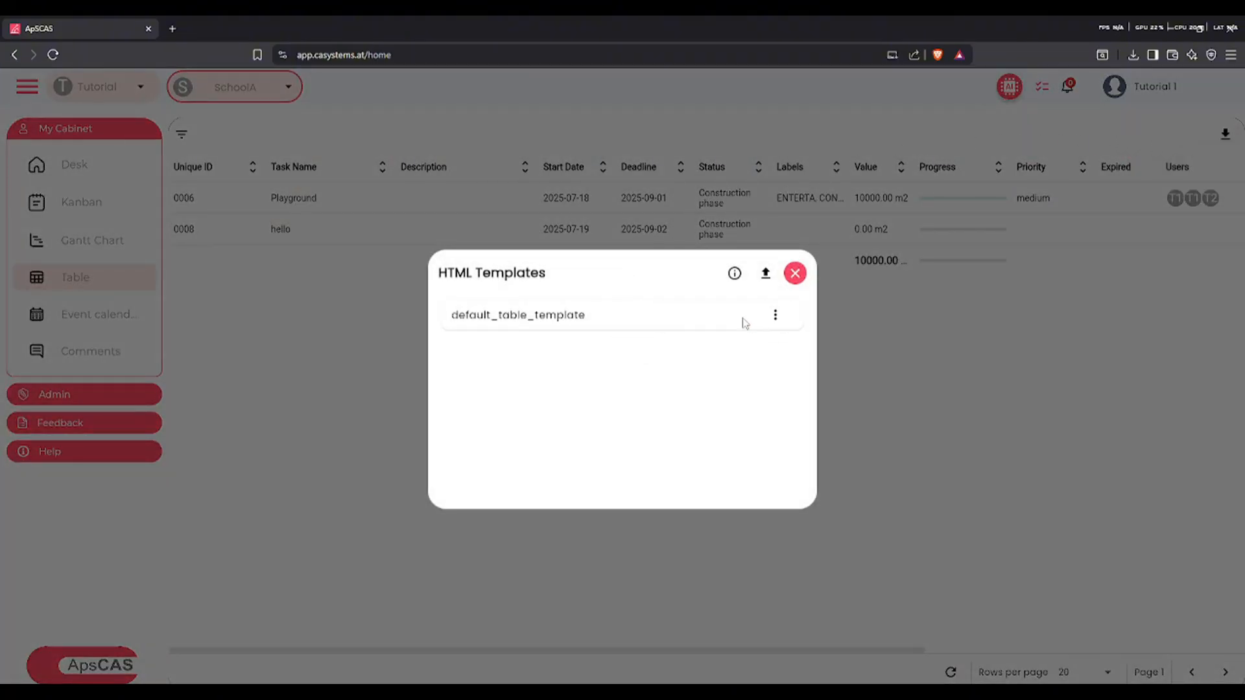
left_click(526, 345)
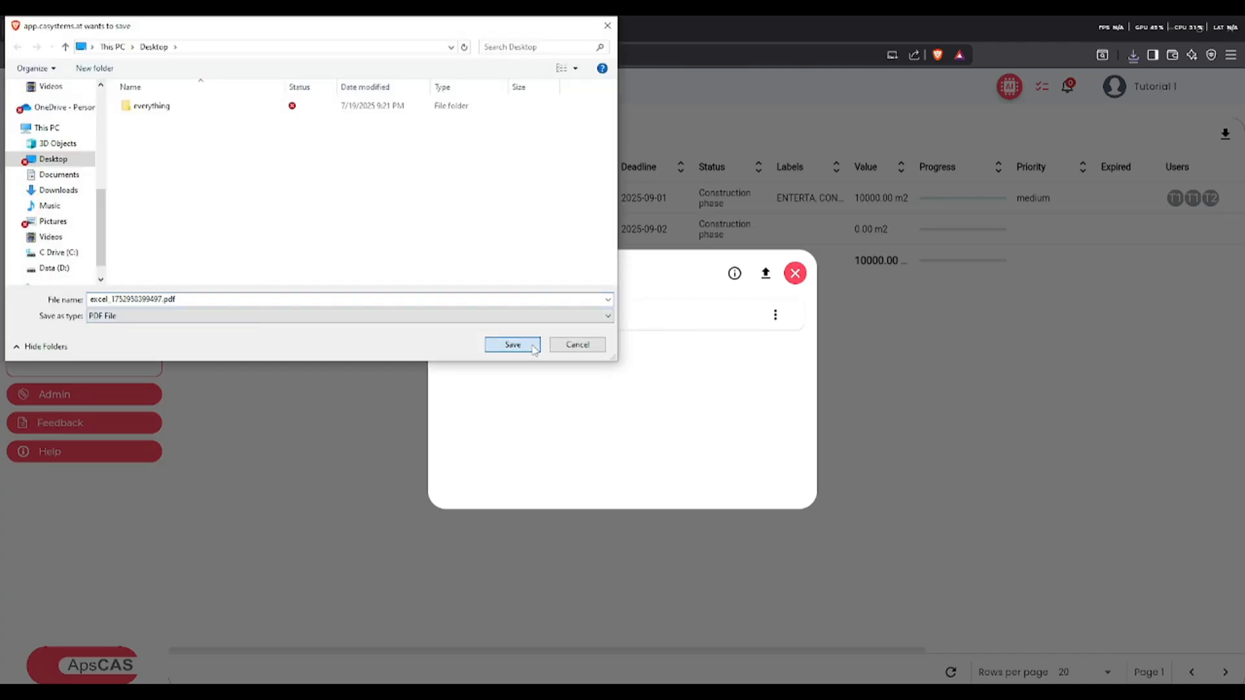
left_click(795, 273)
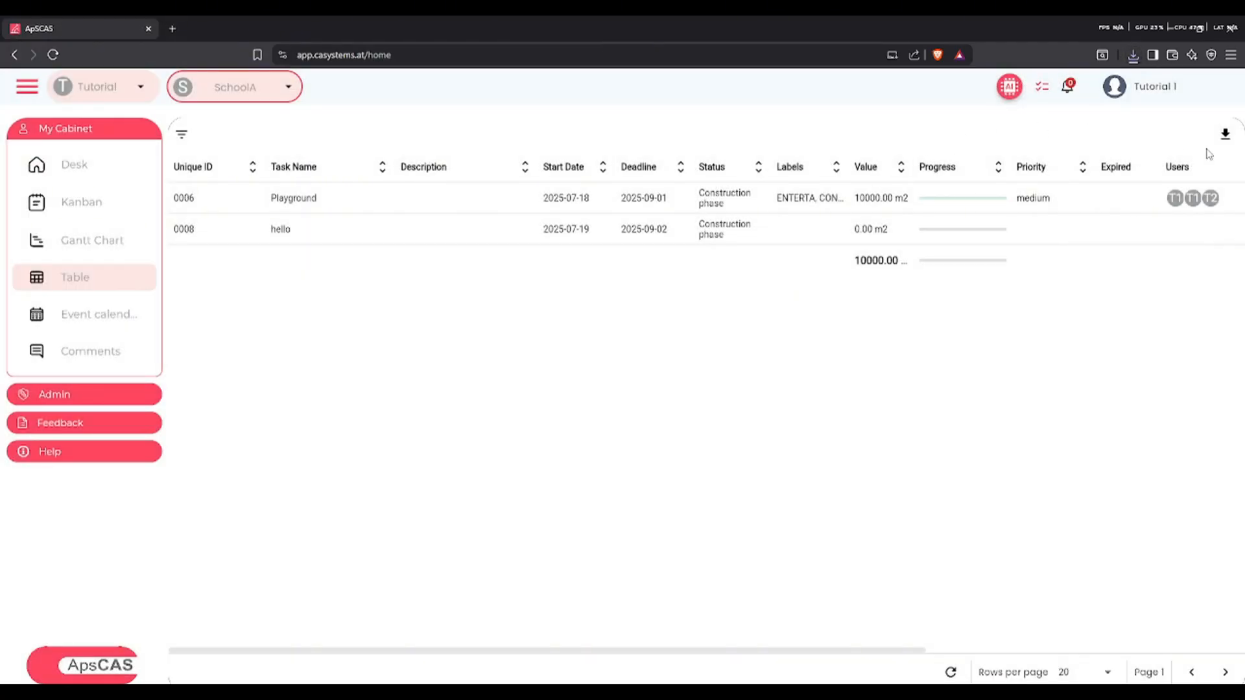
- Export the table again, save the file, and scroll through the exported pages
left_click(1226, 134)
left_click(1186, 175)
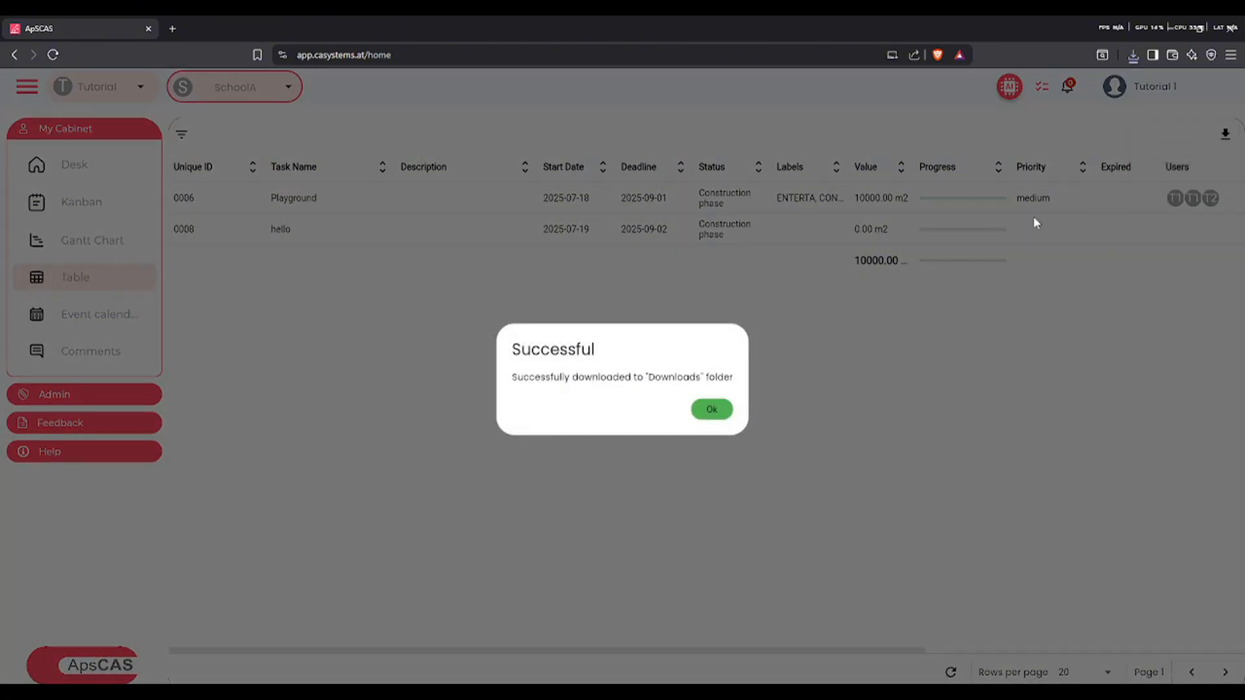
left_click(494, 345)
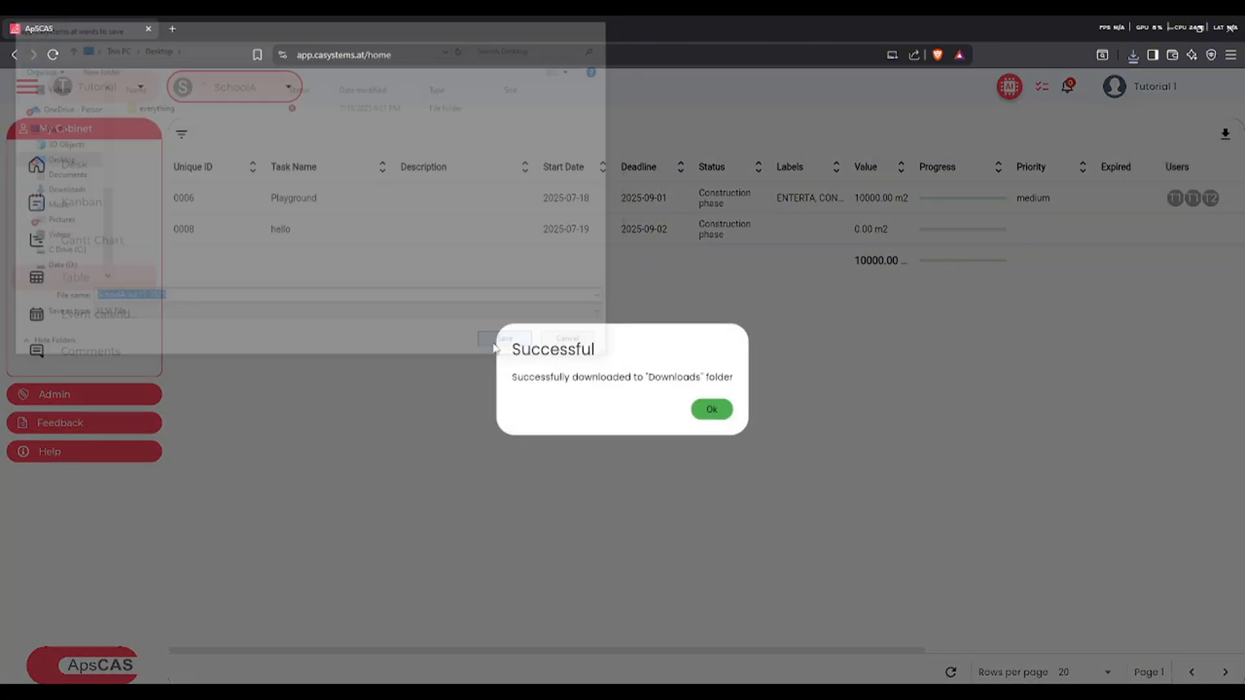
left_click(723, 414)
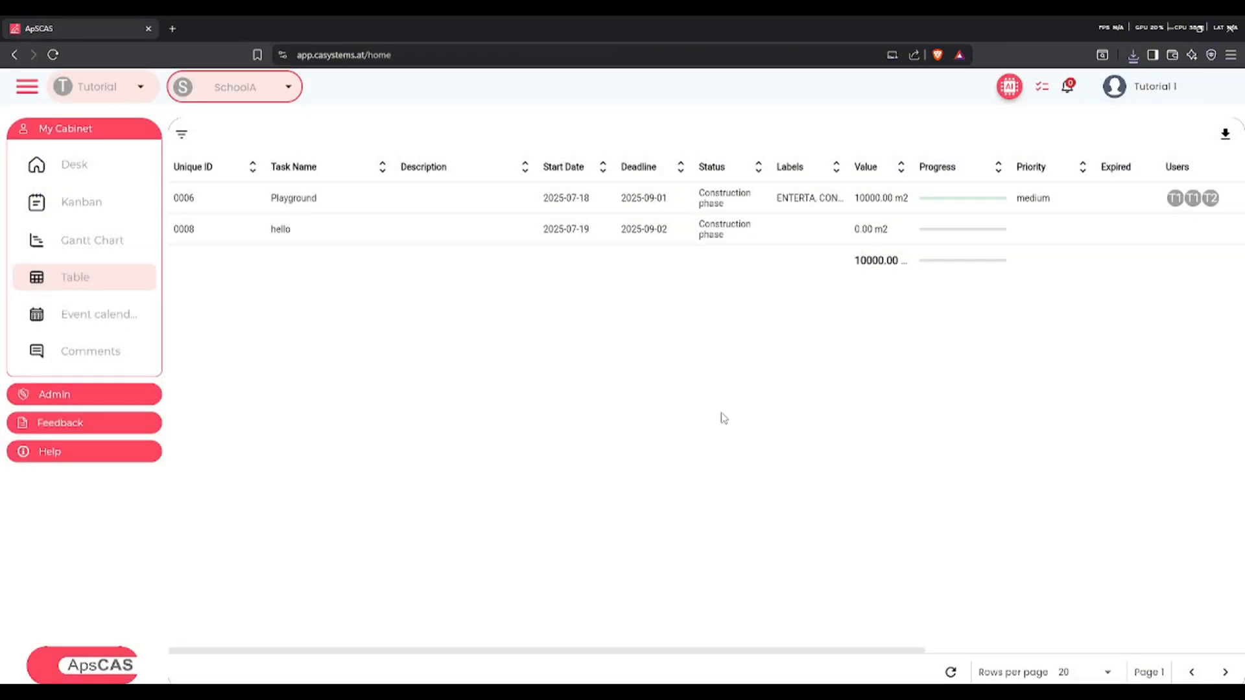
scroll(847, 193, "down", 5)
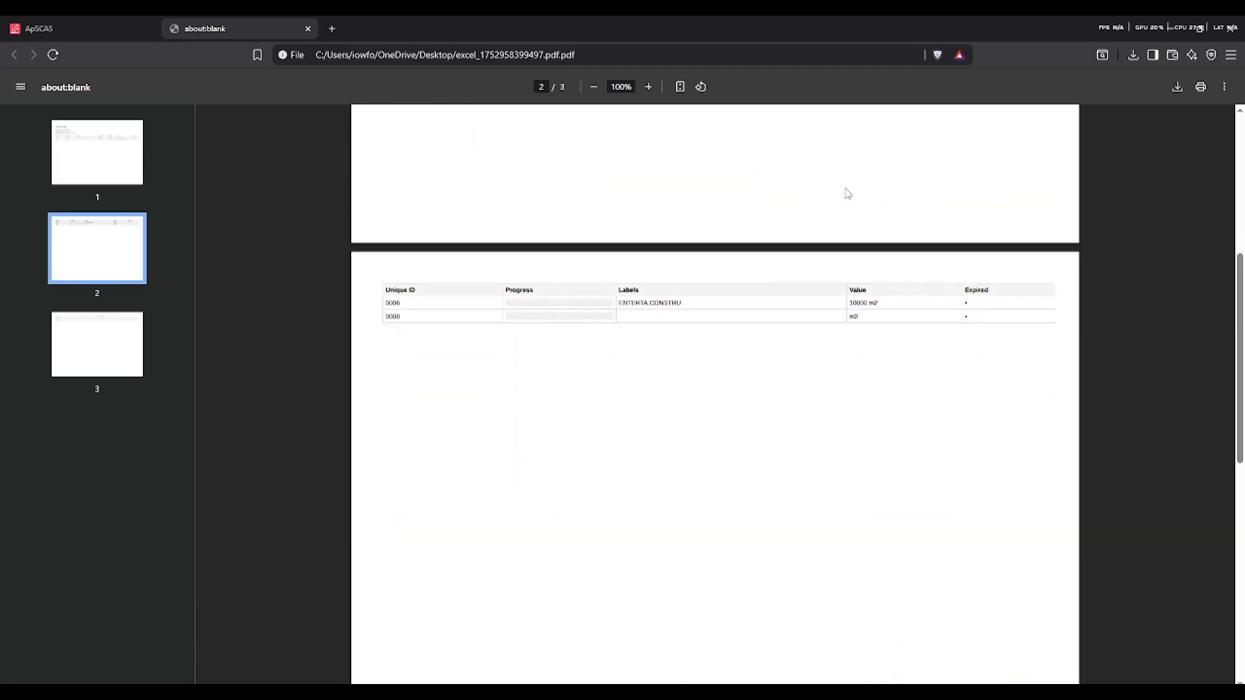
scroll(847, 194, "down", 5)
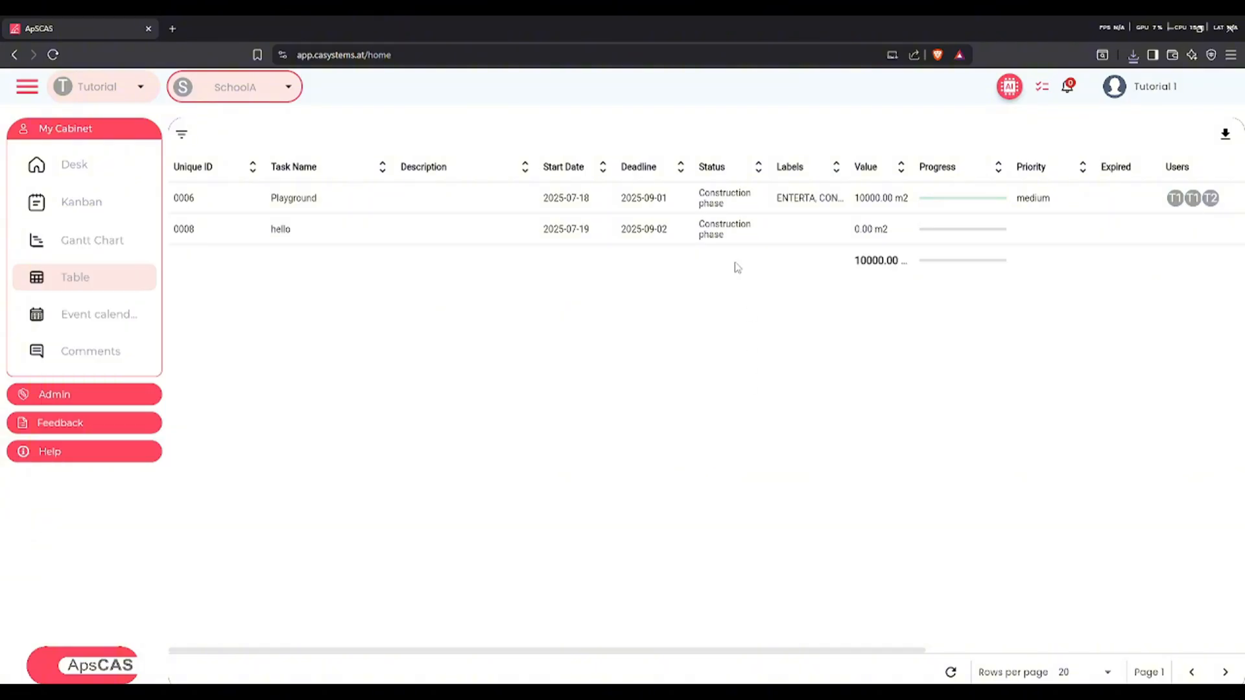
- Filter the task table by the task name hello
left_click(183, 137)
left_click(219, 182)
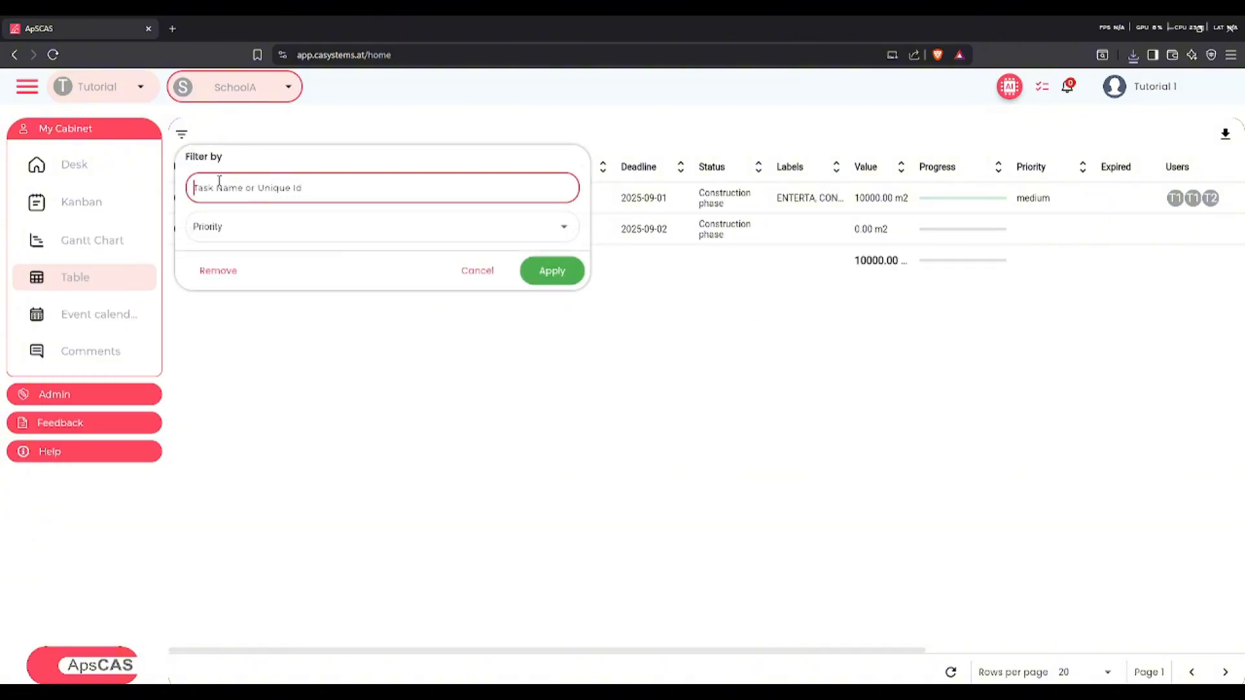
type("hello")
left_click(554, 271)
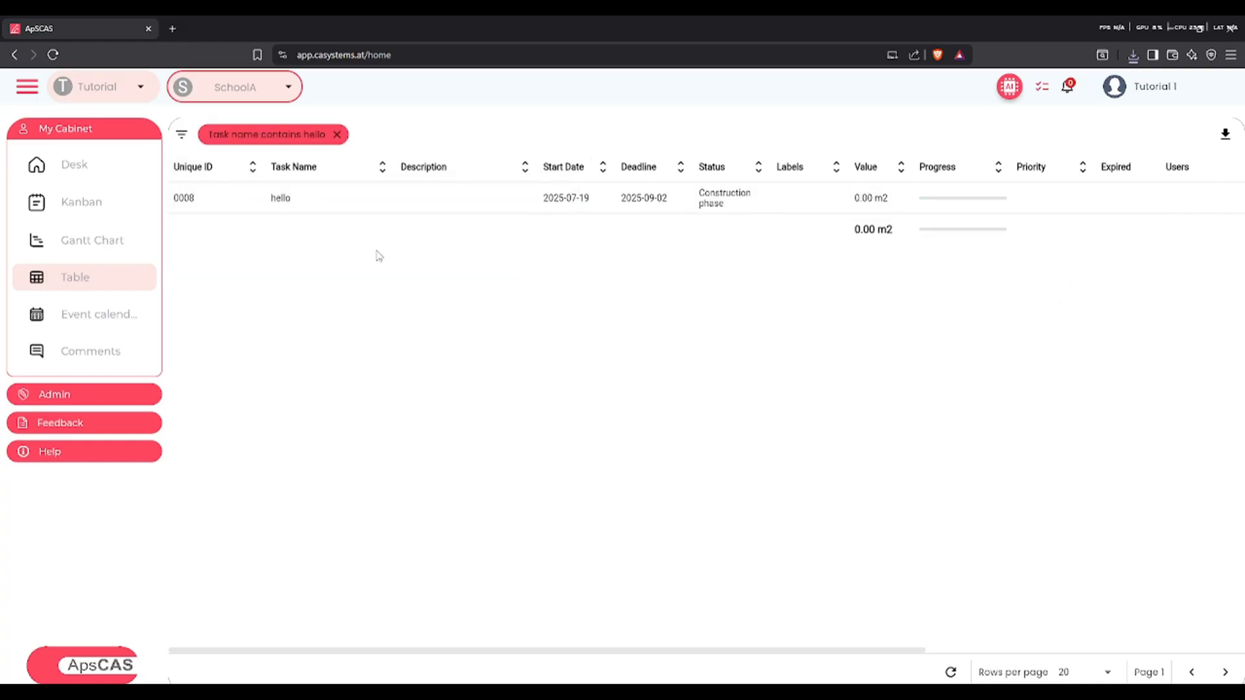
- Filter by Medium priority, remove the hello name filter, and open the Gantt chart
left_click(182, 134)
left_click(260, 230)
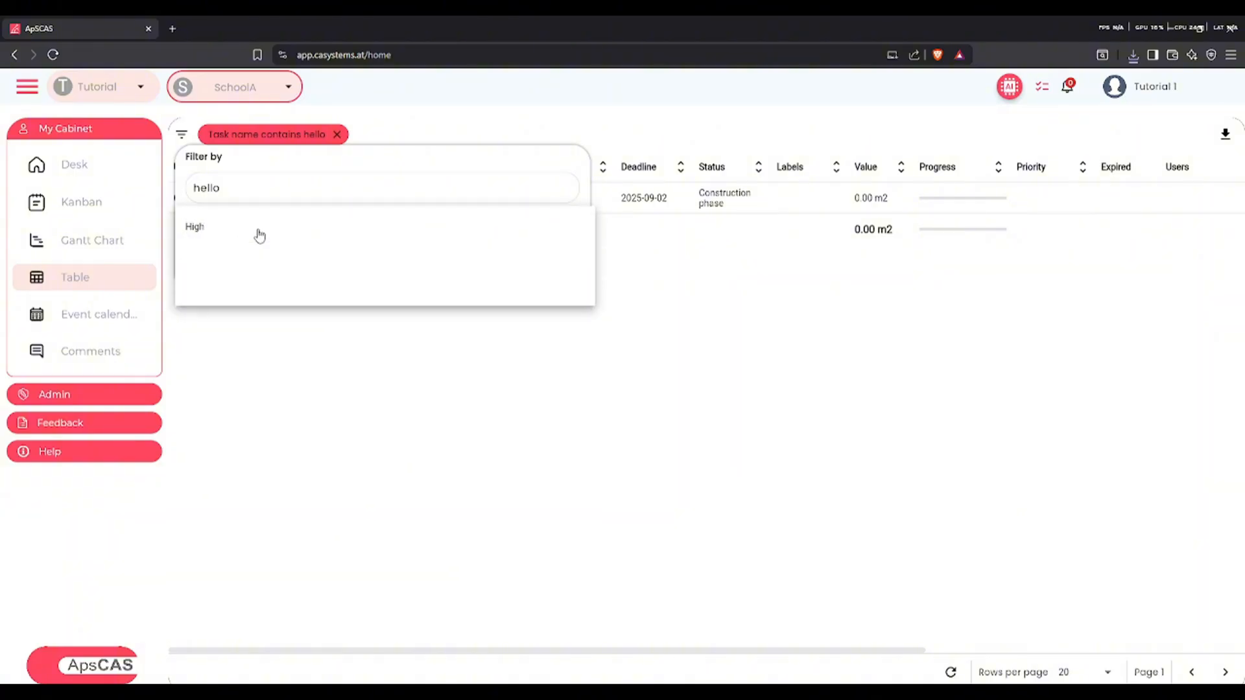
left_click(244, 260)
left_click(533, 277)
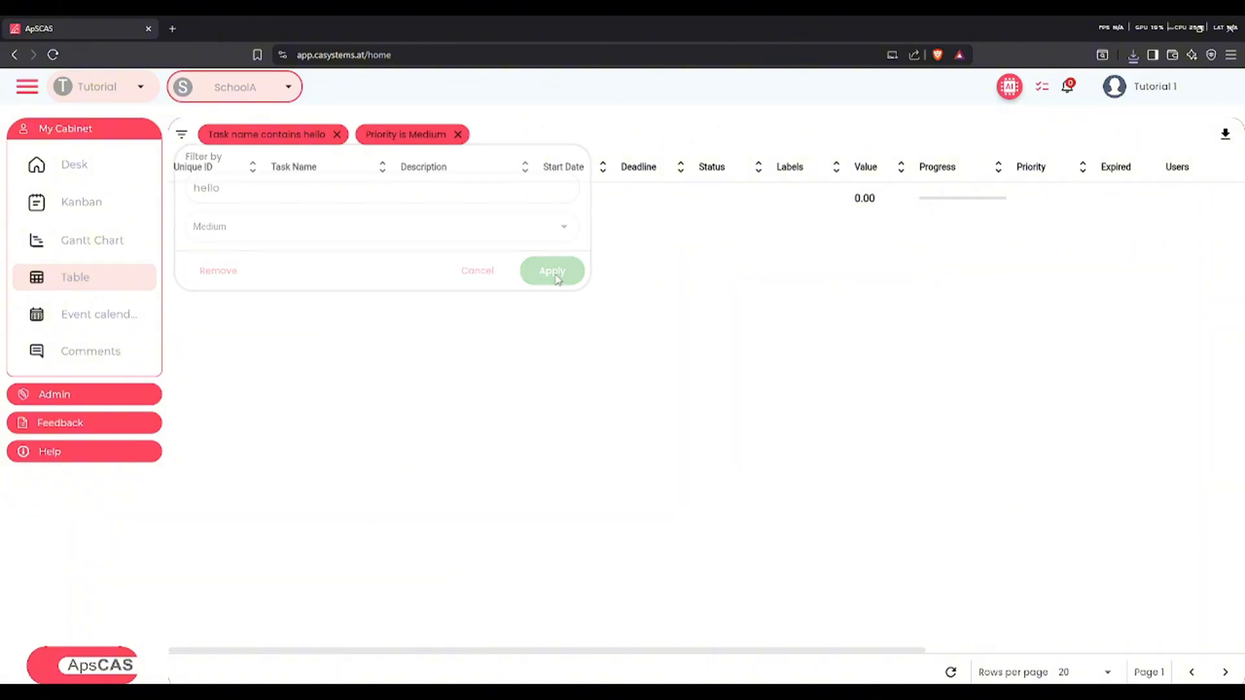
left_click(337, 135)
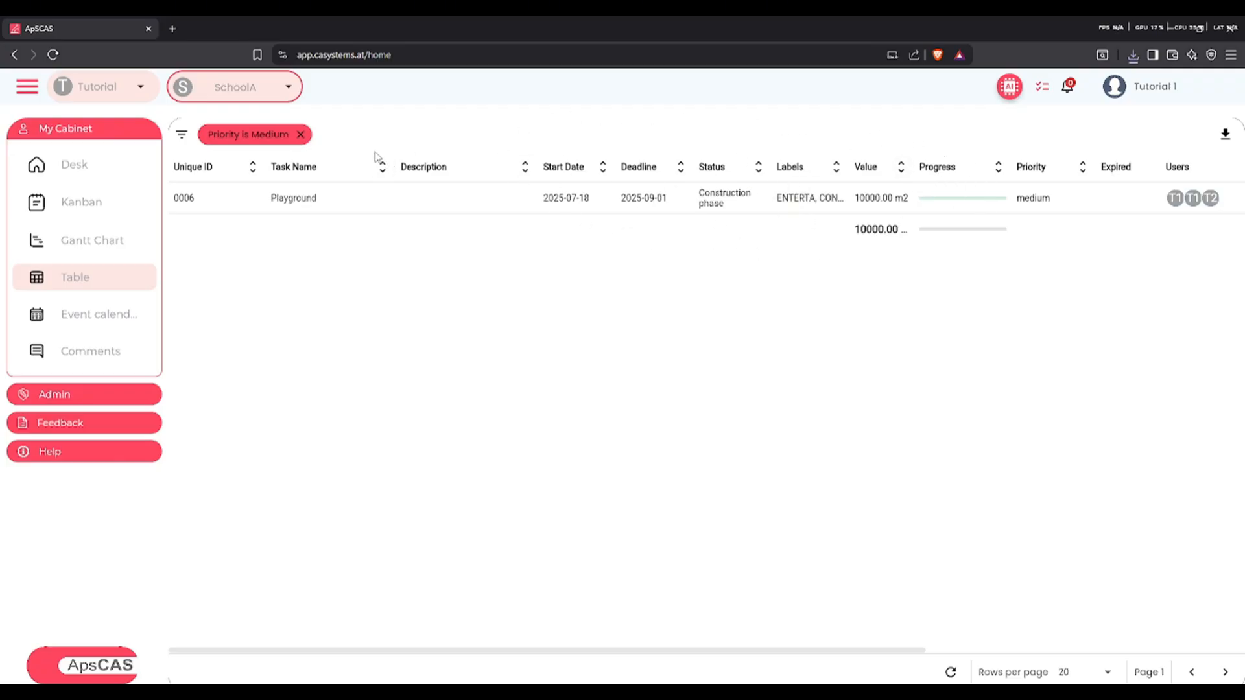
left_click(38, 244)
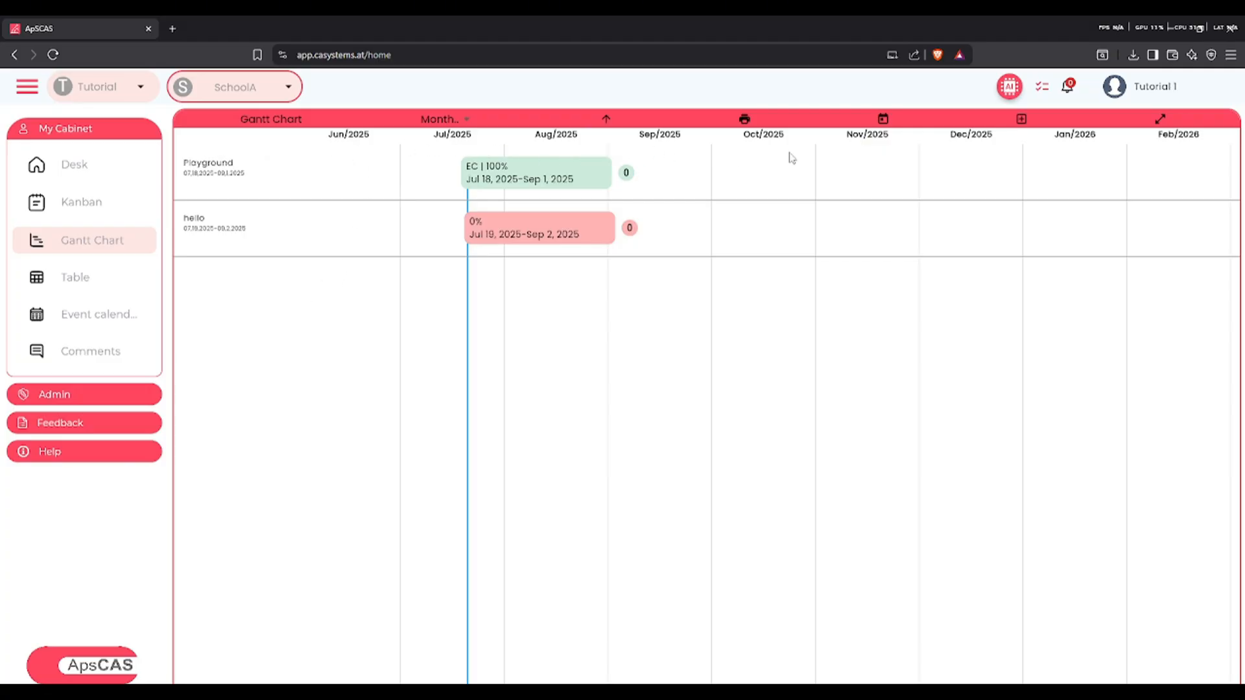
- Switch the Gantt scale to Weekly and back to Month, then sort hello above Playground
left_click(445, 120)
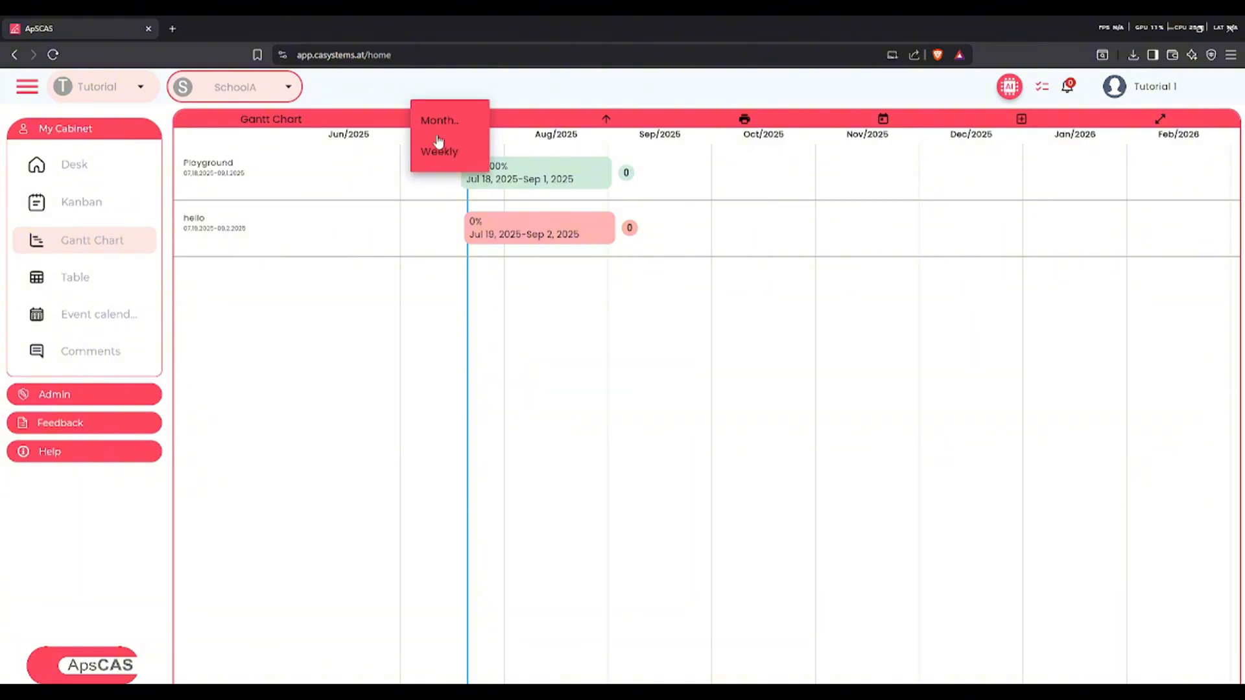
left_click(439, 156)
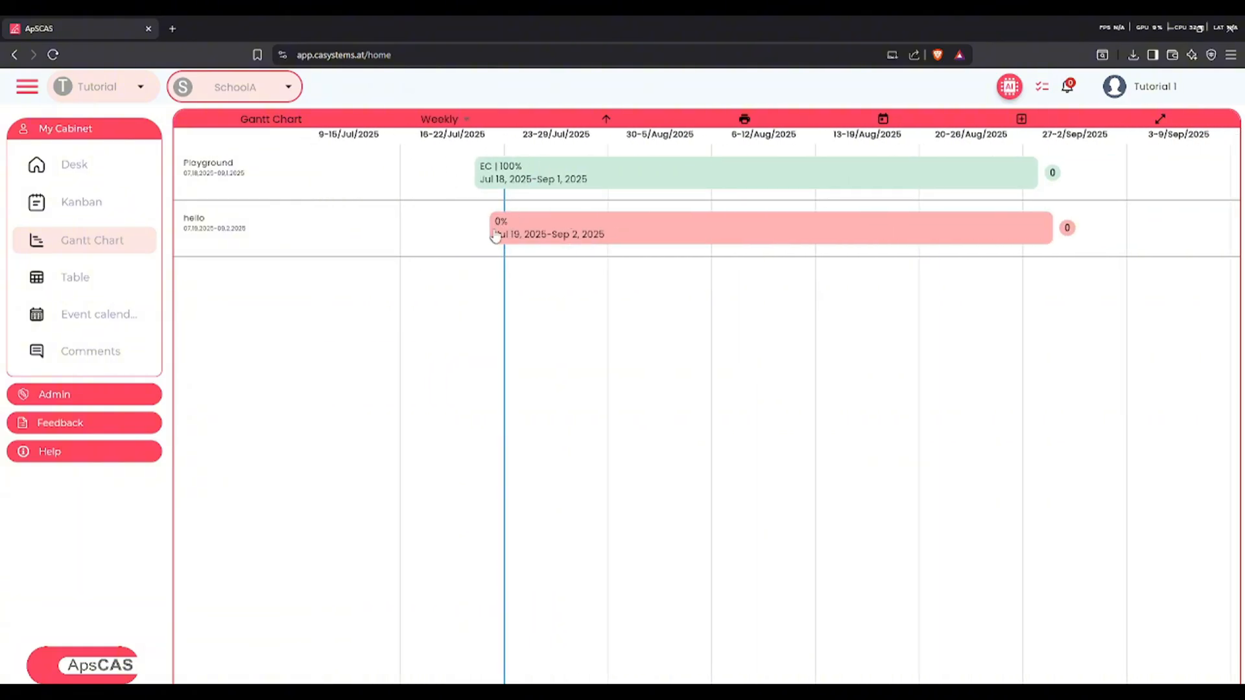
left_click(449, 119)
left_click(447, 132)
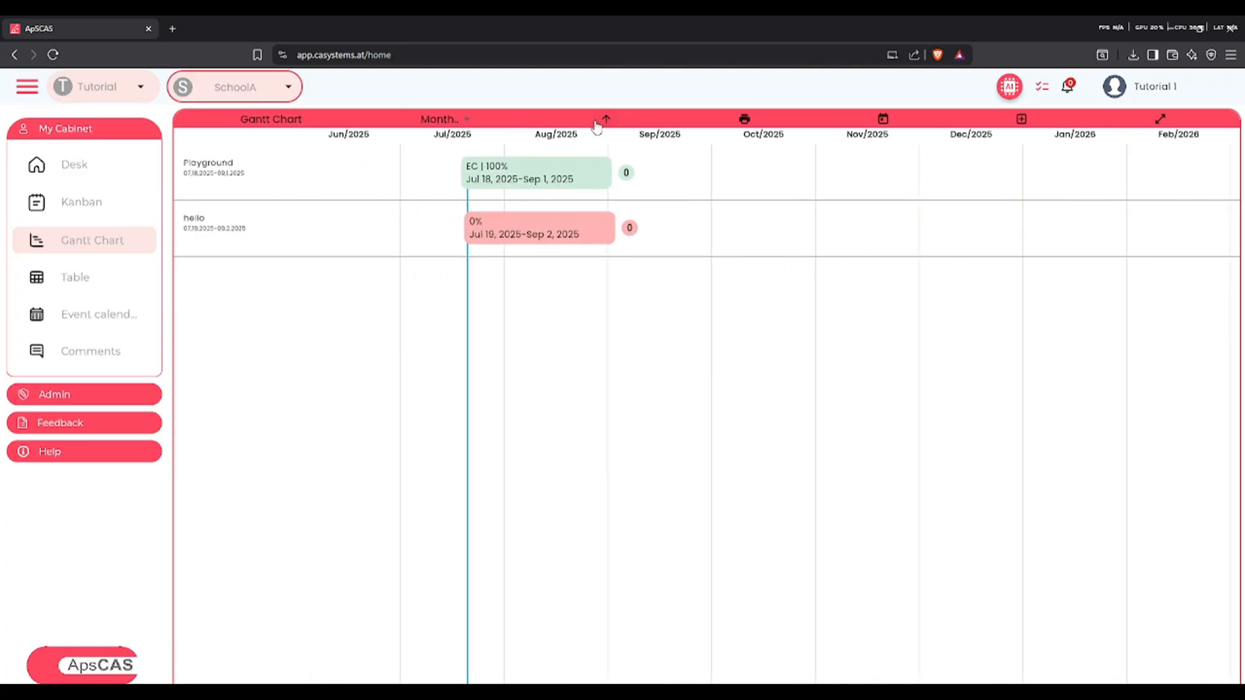
left_click(604, 121)
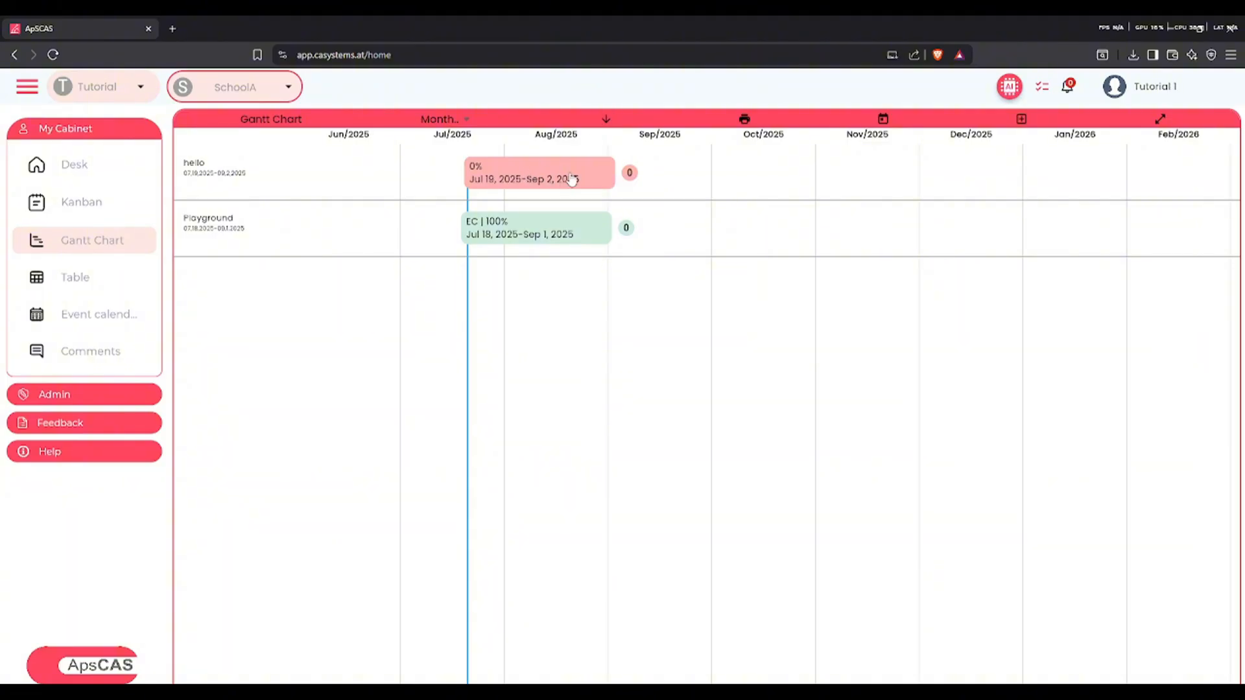
left_click(606, 119)
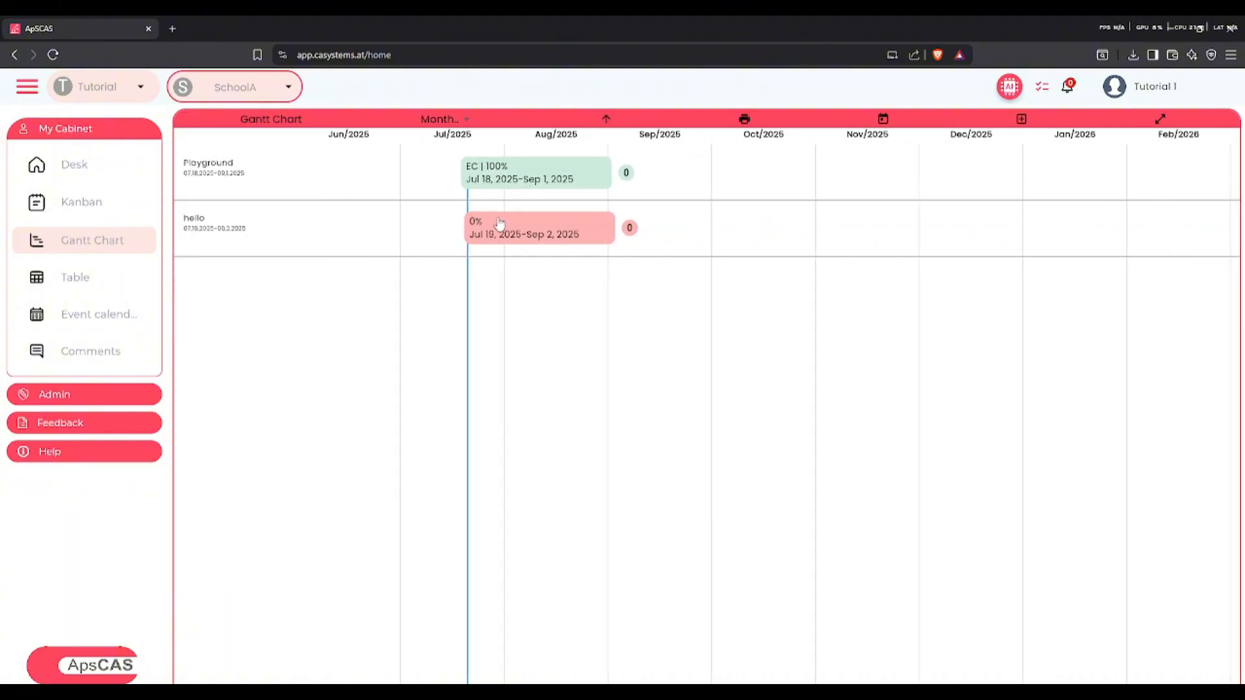
left_click(606, 119)
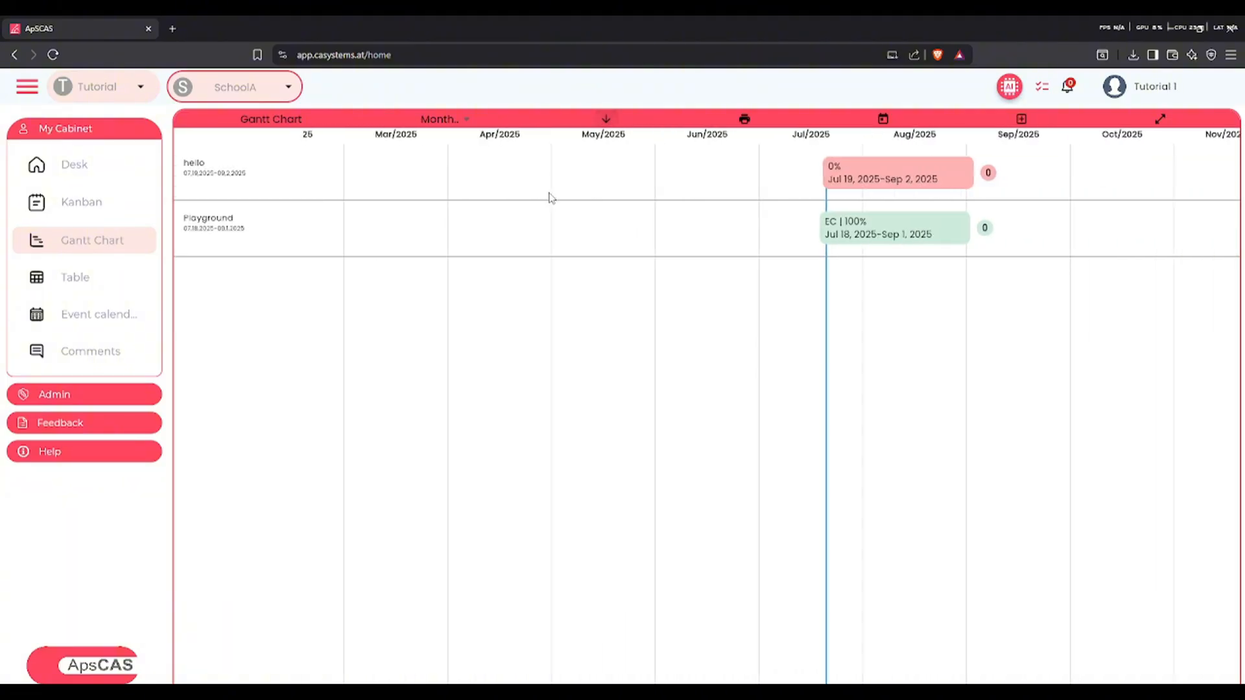
- Save the Gantt chart's Chart export as a PDF on the Desktop
left_click(744, 120)
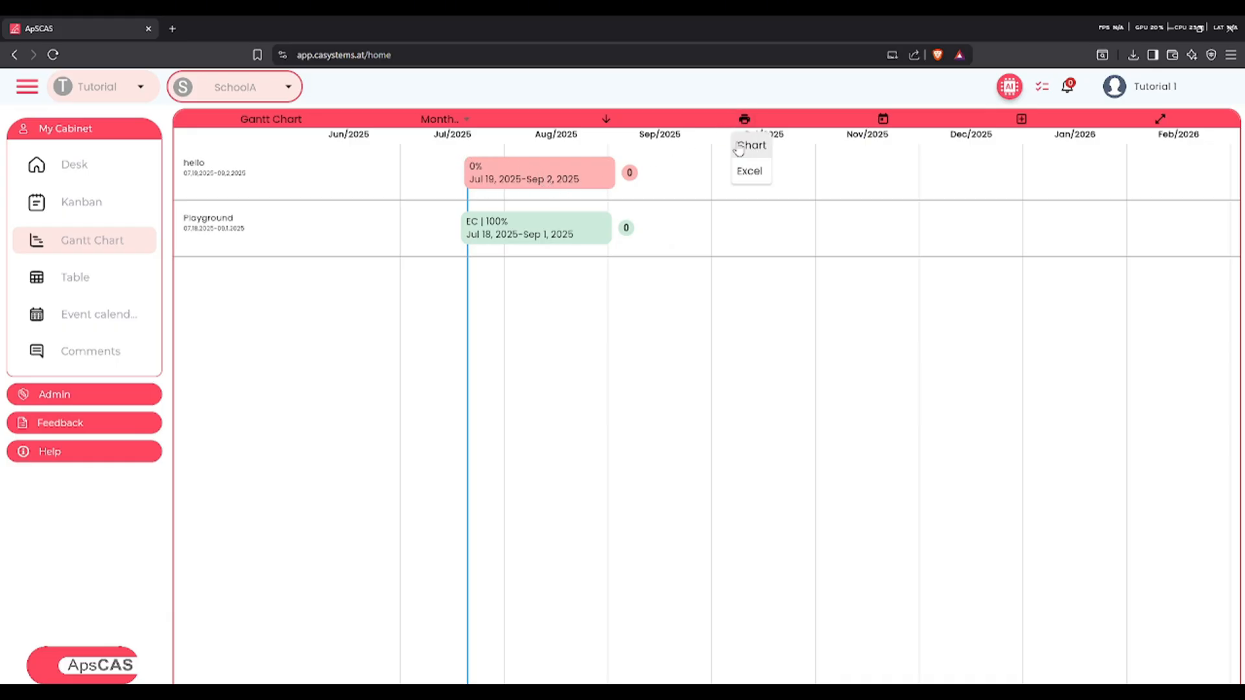
left_click(752, 146)
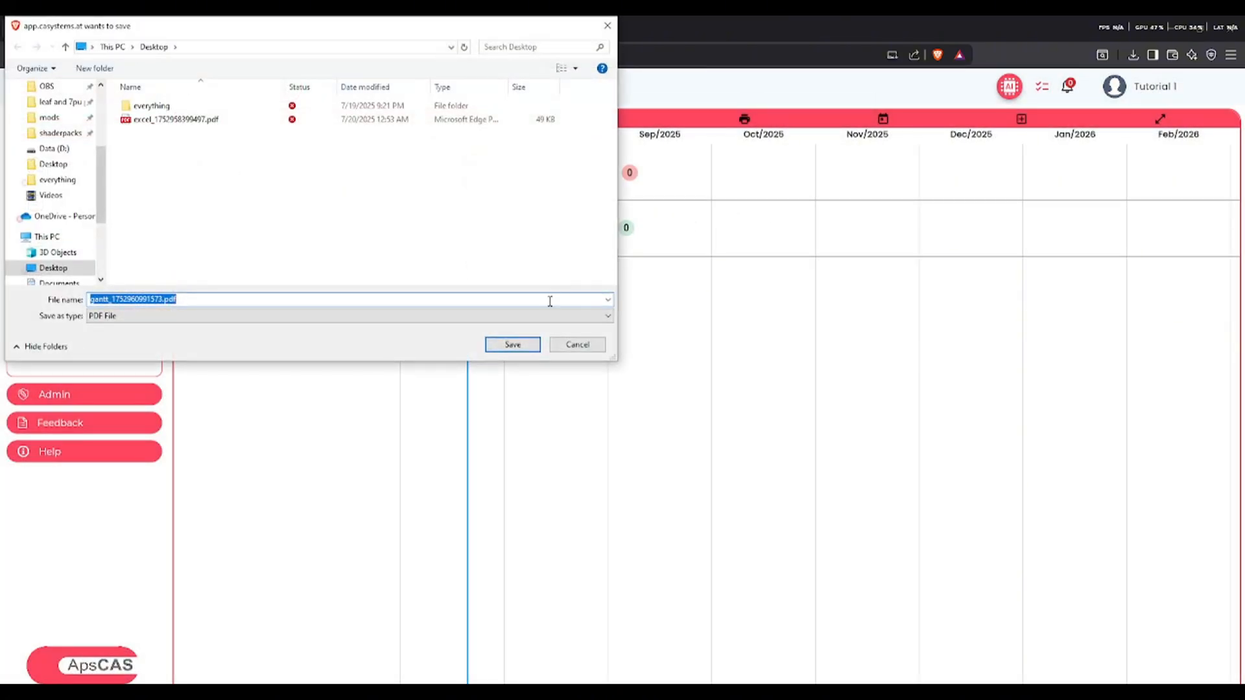
left_click(542, 345)
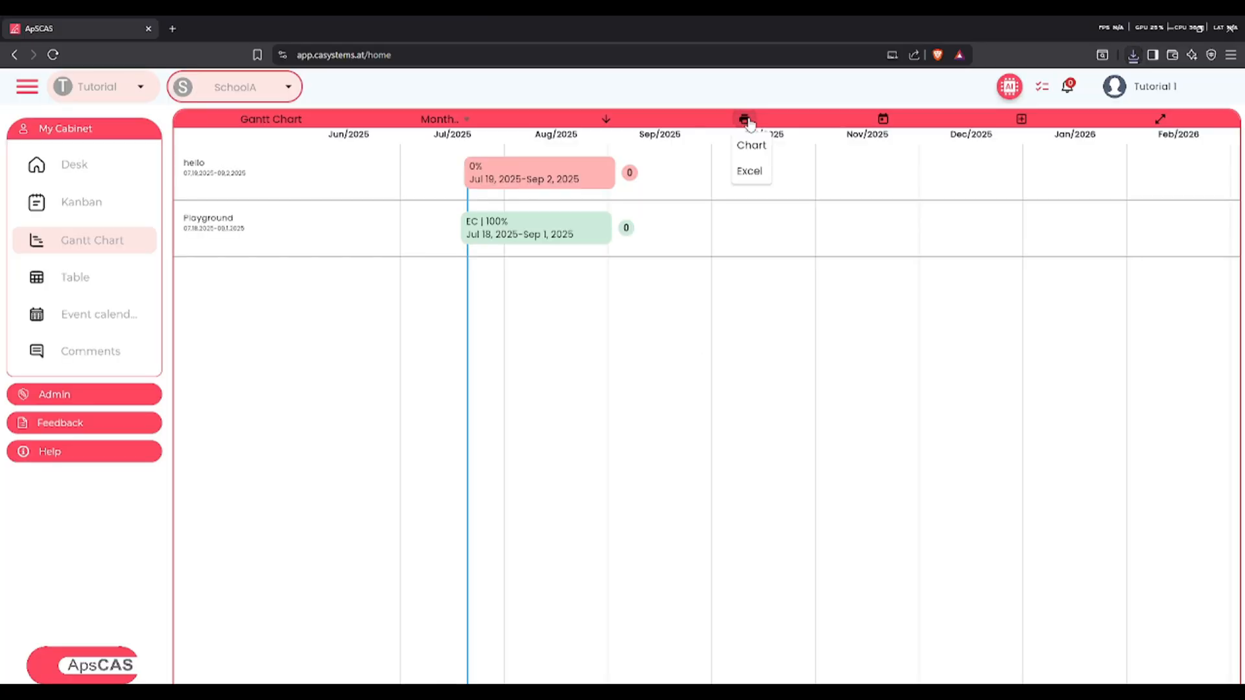
- Try the Excel export, return to the Gantt chart, and pan the timeline around today
left_click(749, 174)
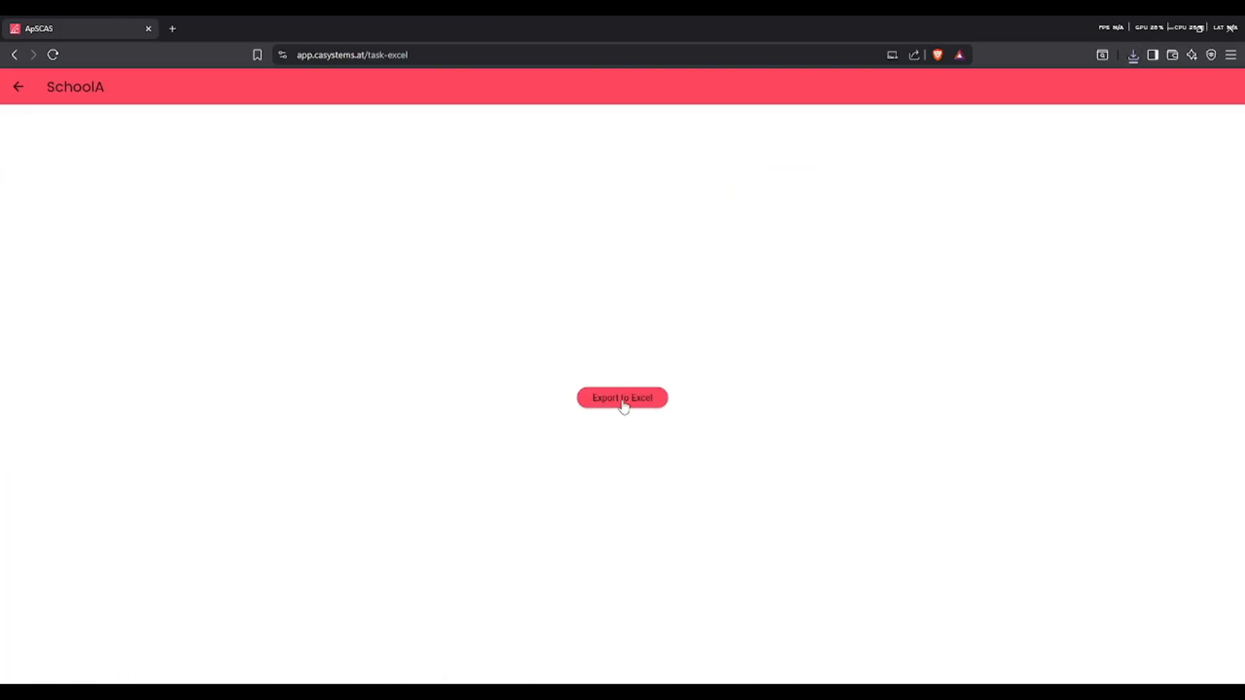
left_click(17, 86)
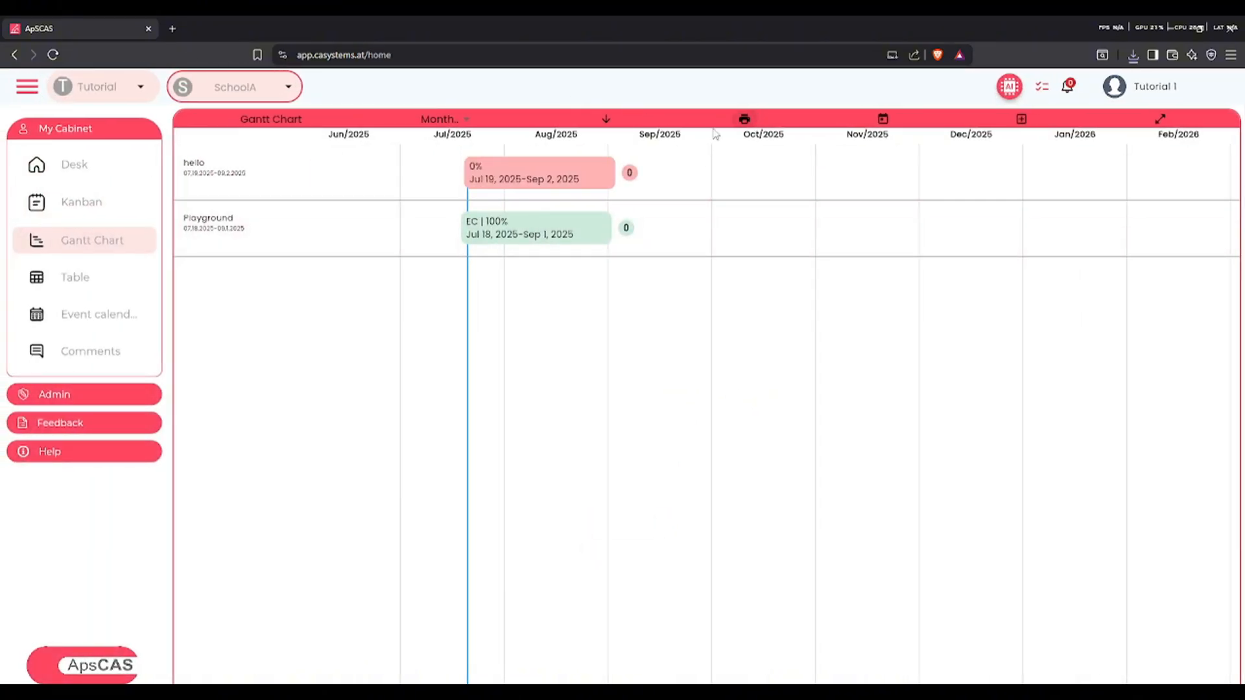
left_click_drag(866, 249, 1244, 305)
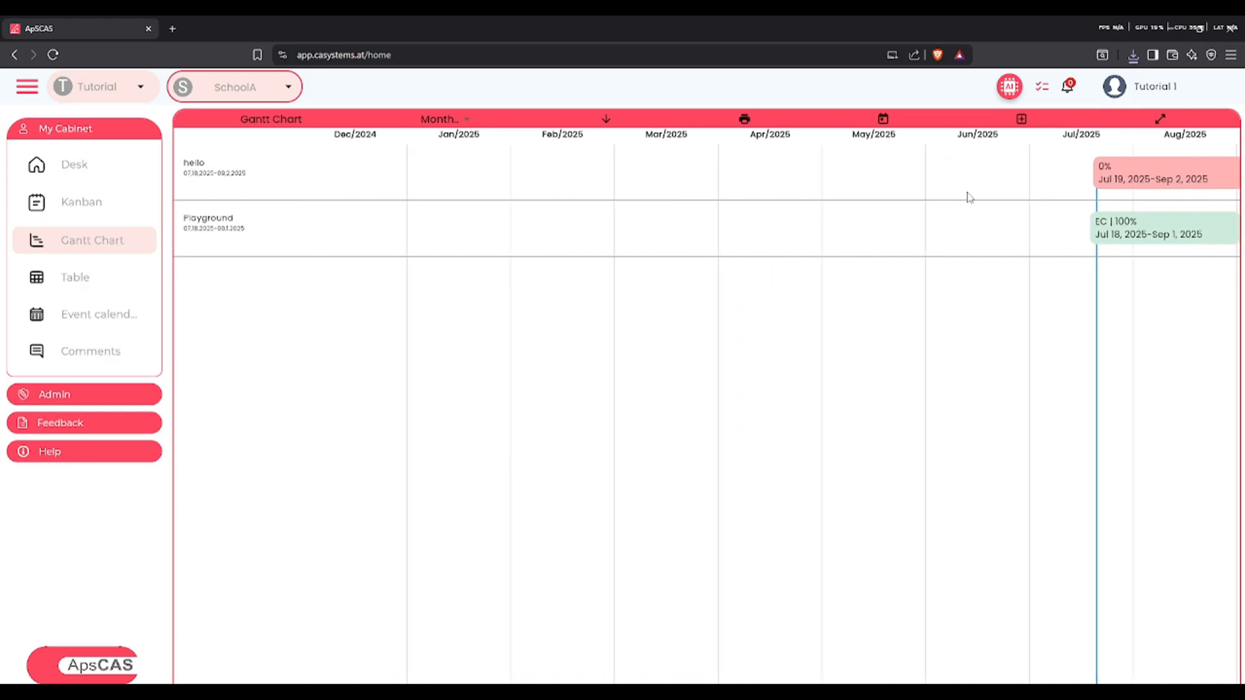
left_click(883, 119)
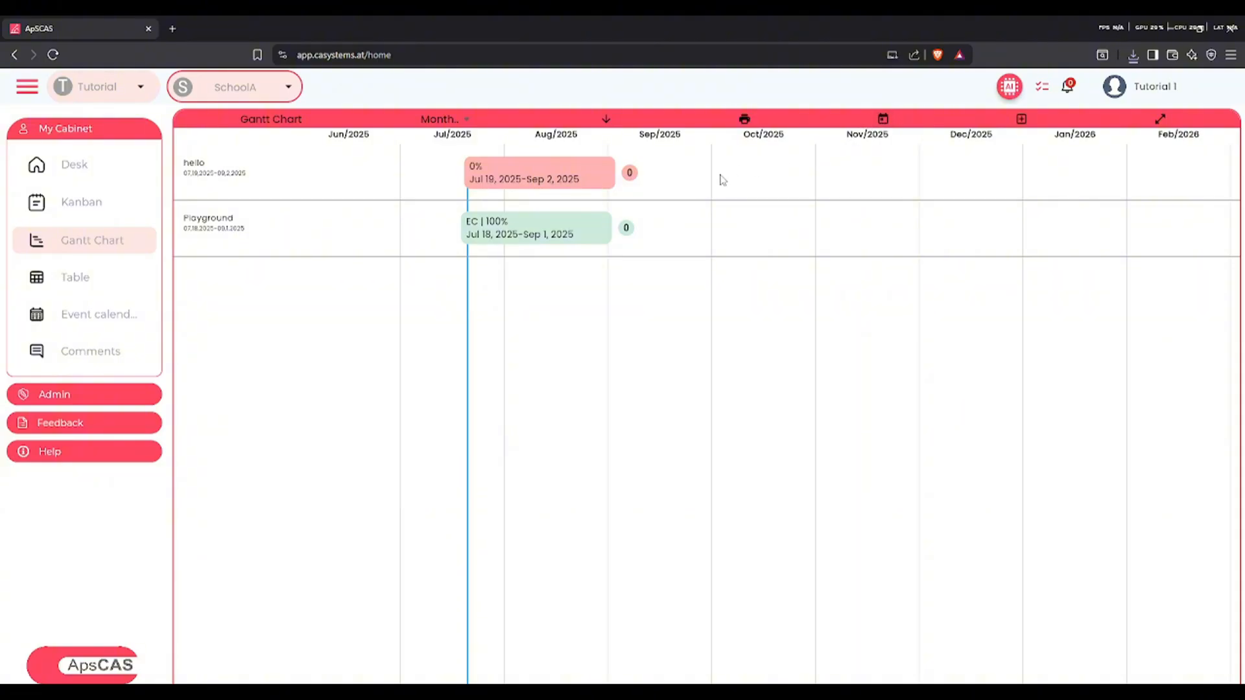
left_click_drag(722, 178, 1244, 231)
- Start a new Gantt task with its status set to Construction phase
left_click(883, 119)
left_click(1017, 119)
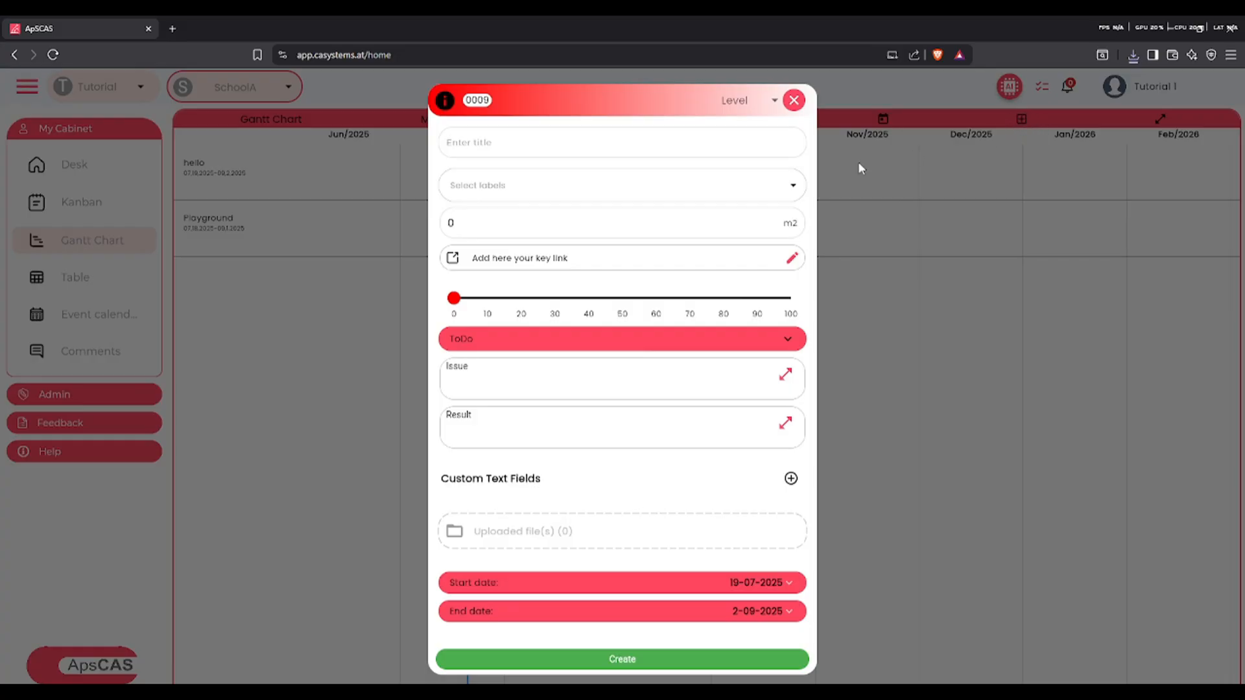
scroll(675, 189, "down", 2)
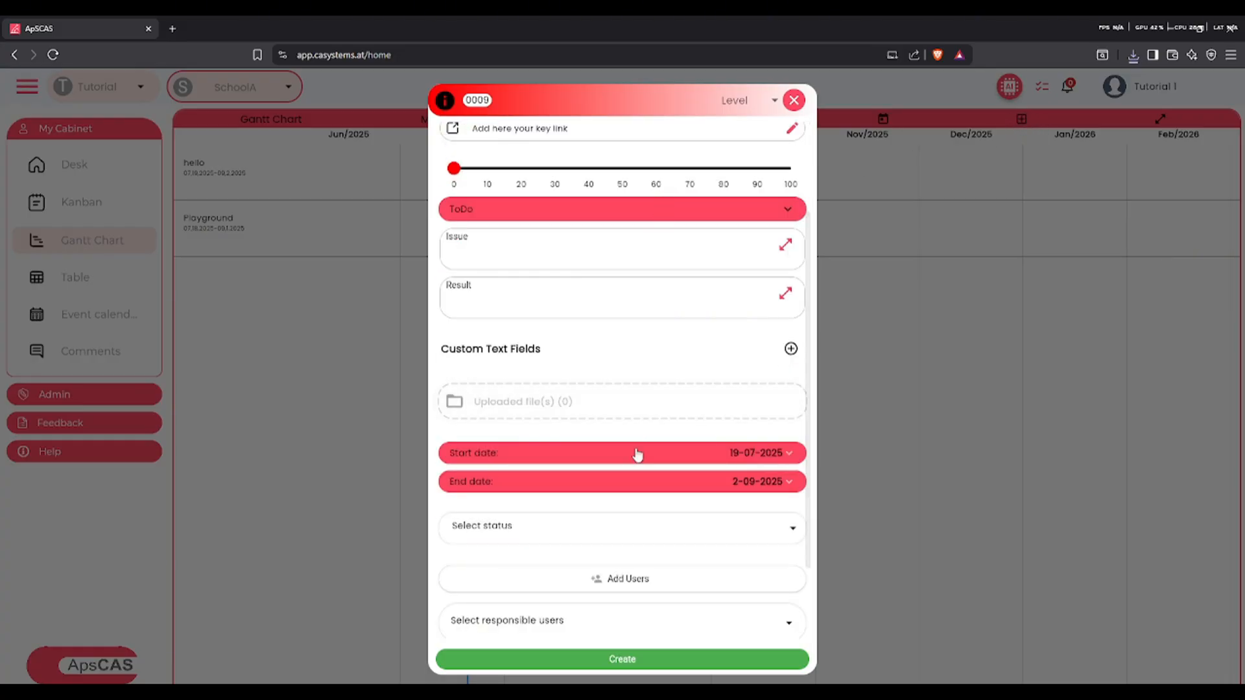
left_click(624, 523)
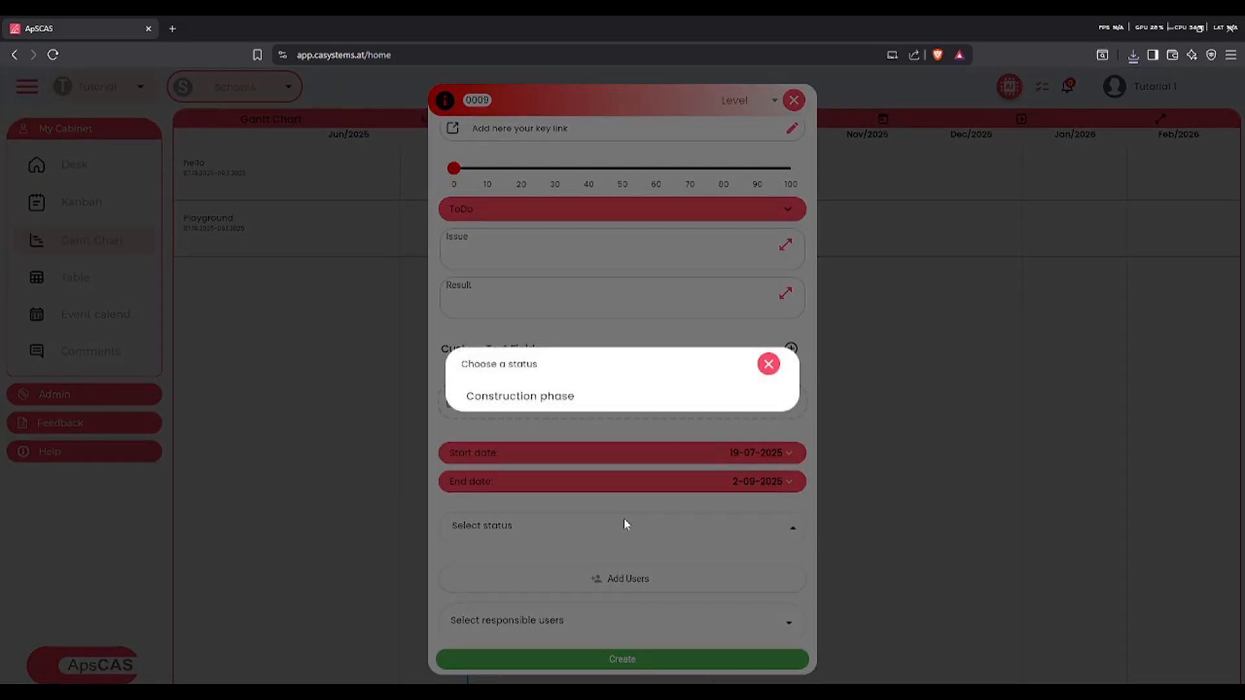
left_click(551, 402)
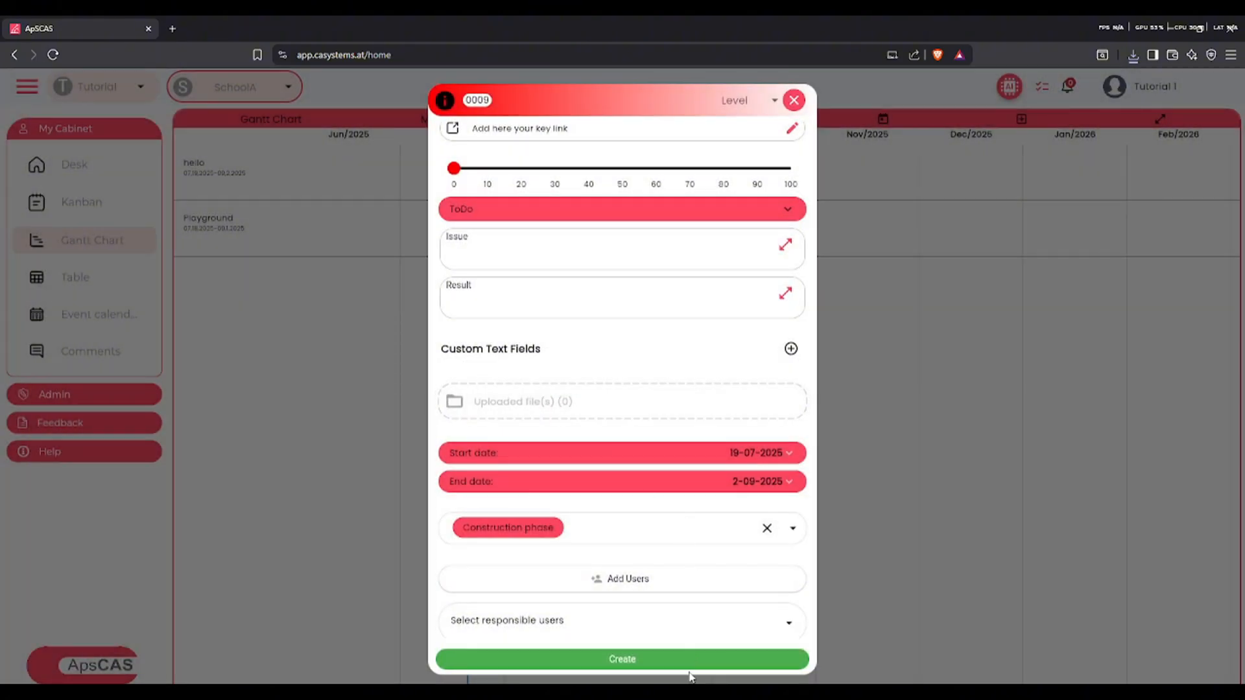
scroll(585, 237, "up", 2)
- Title the task 'Test', create it, and sort the rows so Test is listed first
left_click(594, 154)
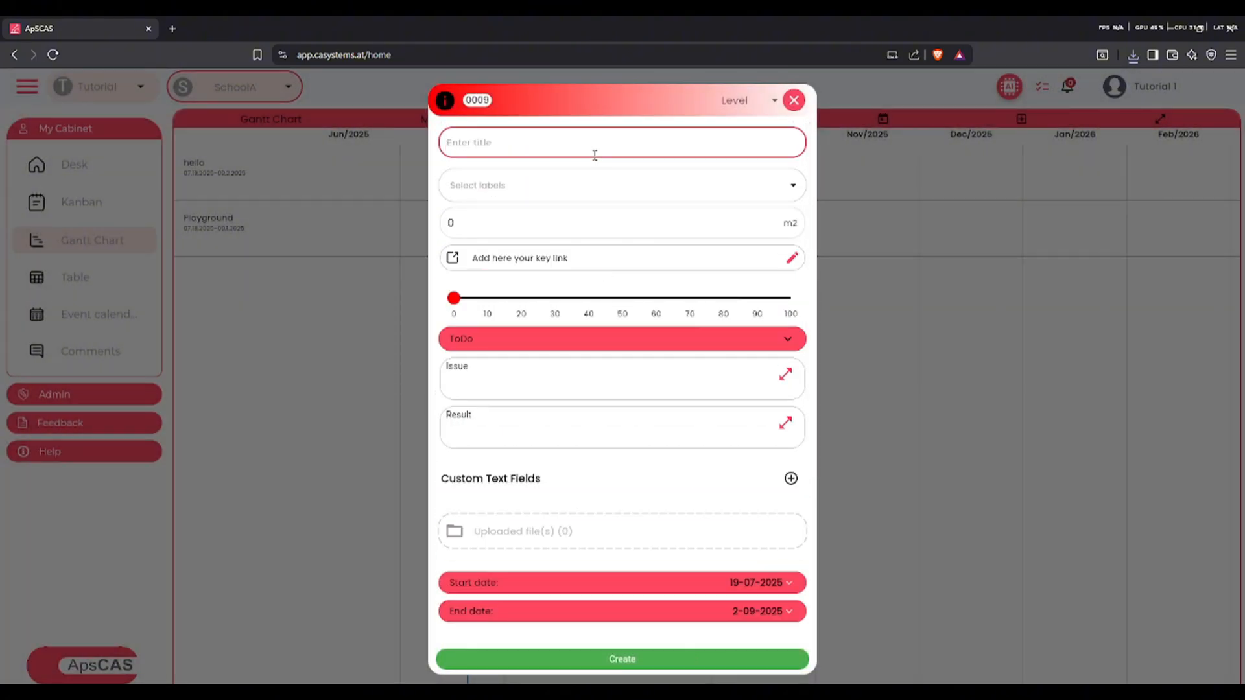
type("Test")
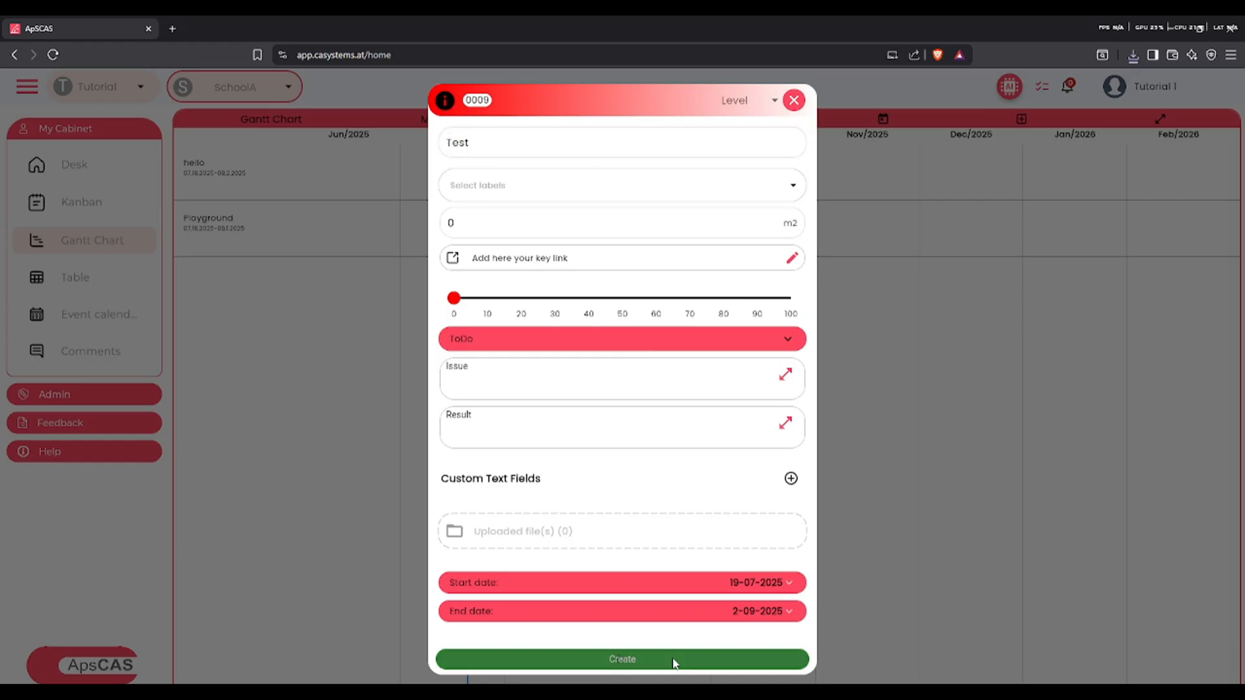
left_click(675, 659)
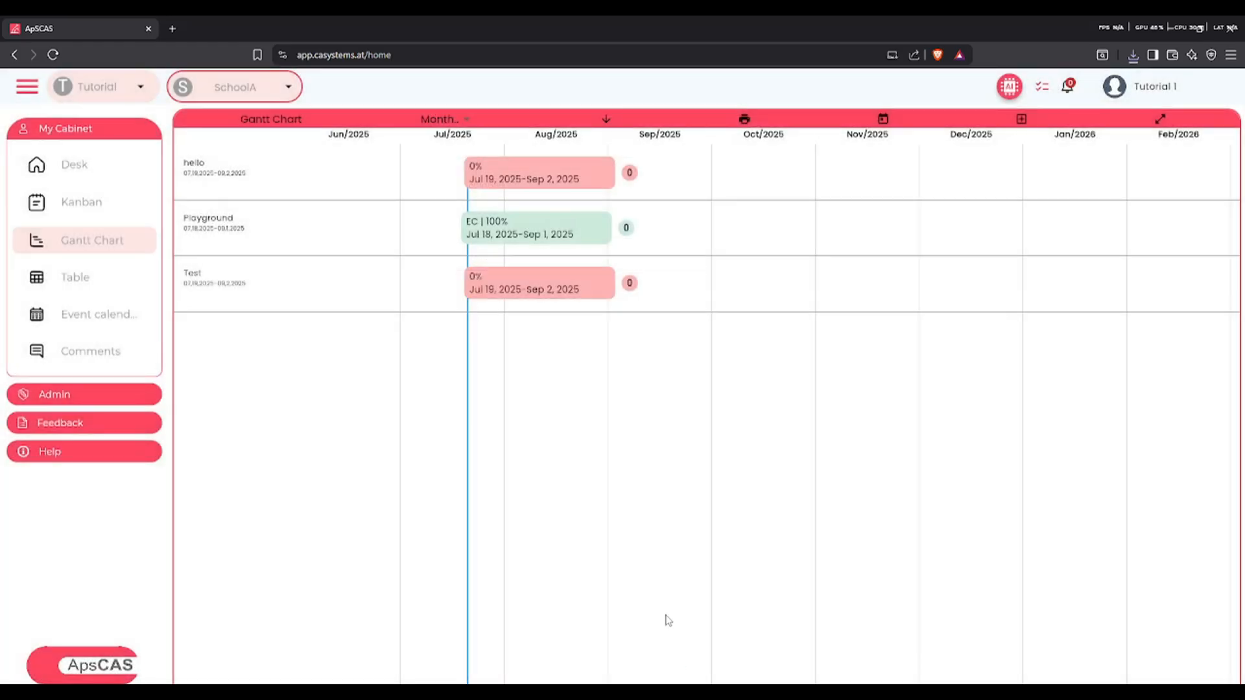
left_click(607, 120)
left_click(608, 120)
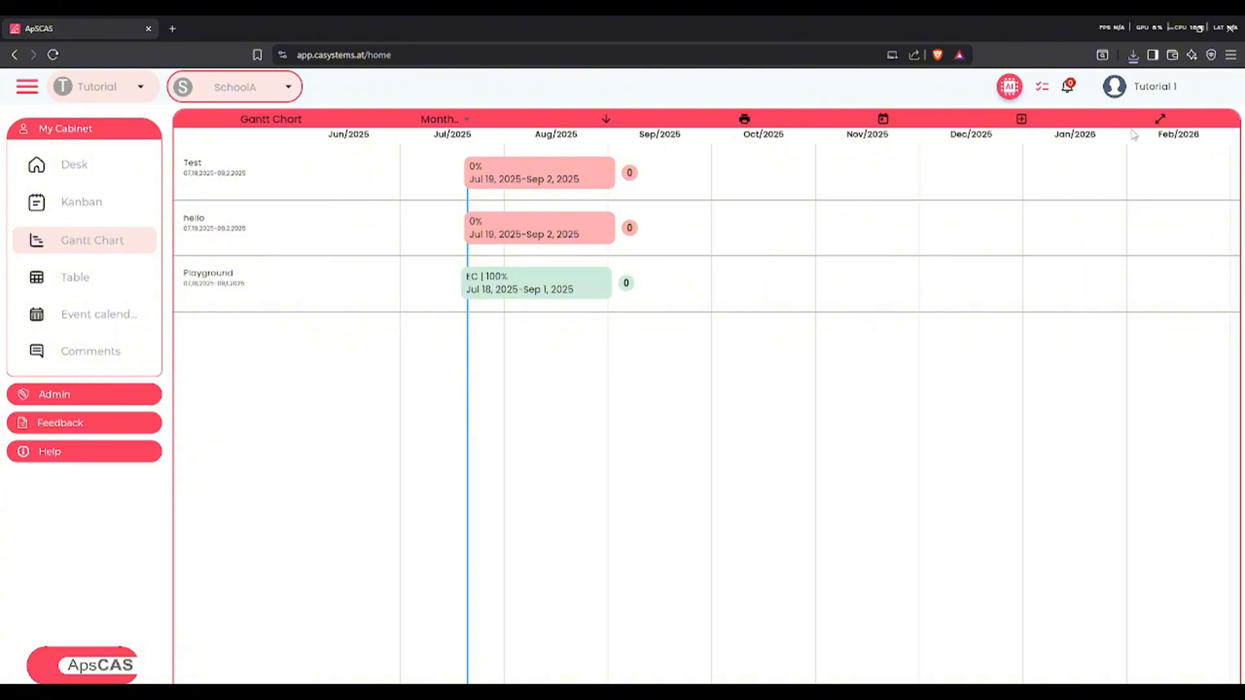
- Toggle the Gantt chart full-screen and back, then switch to the July 2025 event calendar
left_click(1160, 119)
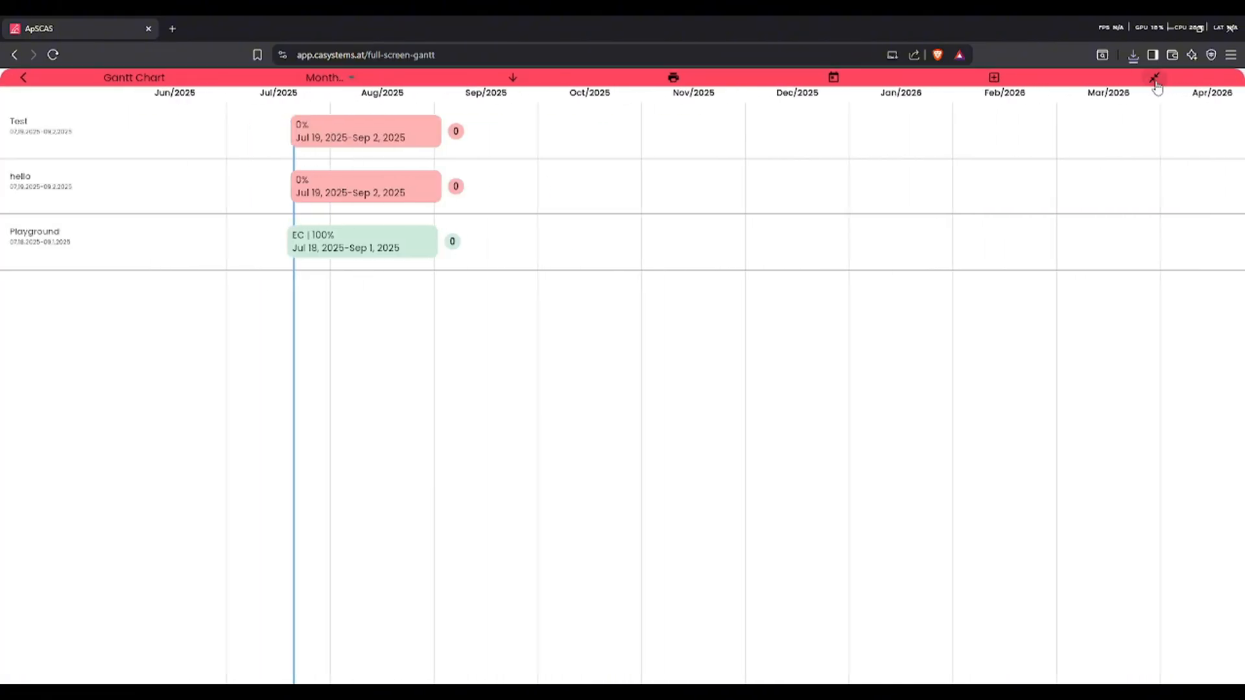
left_click(1155, 78)
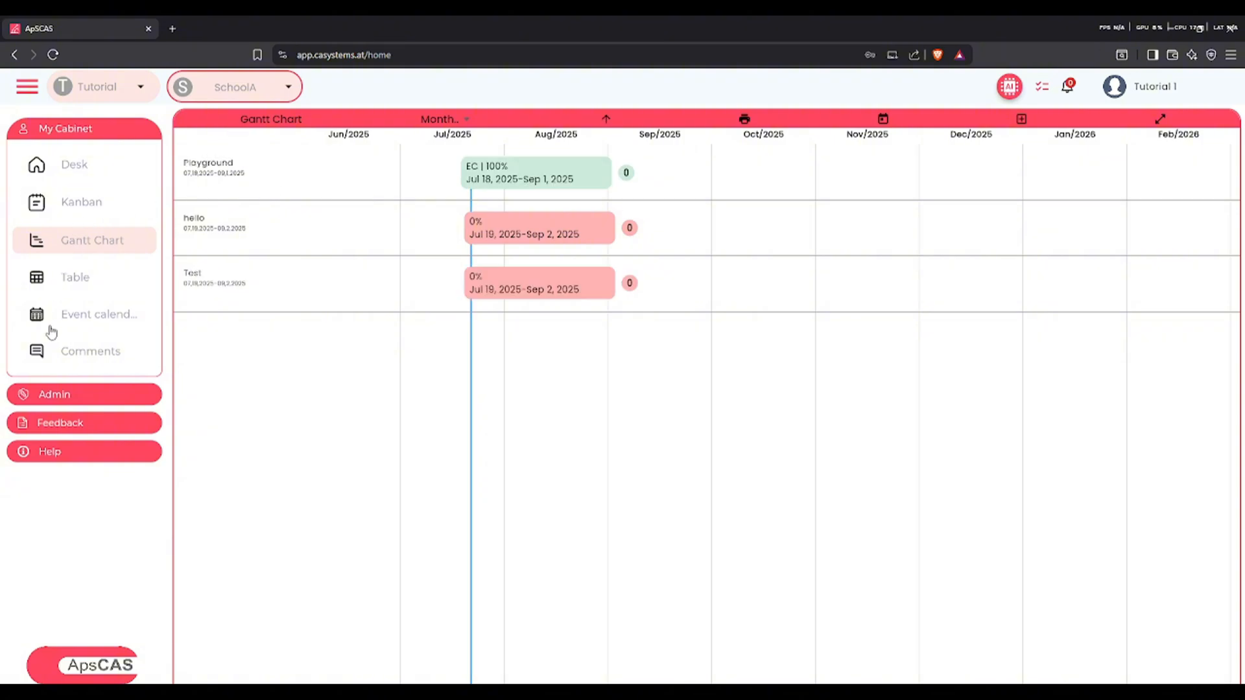
left_click(52, 328)
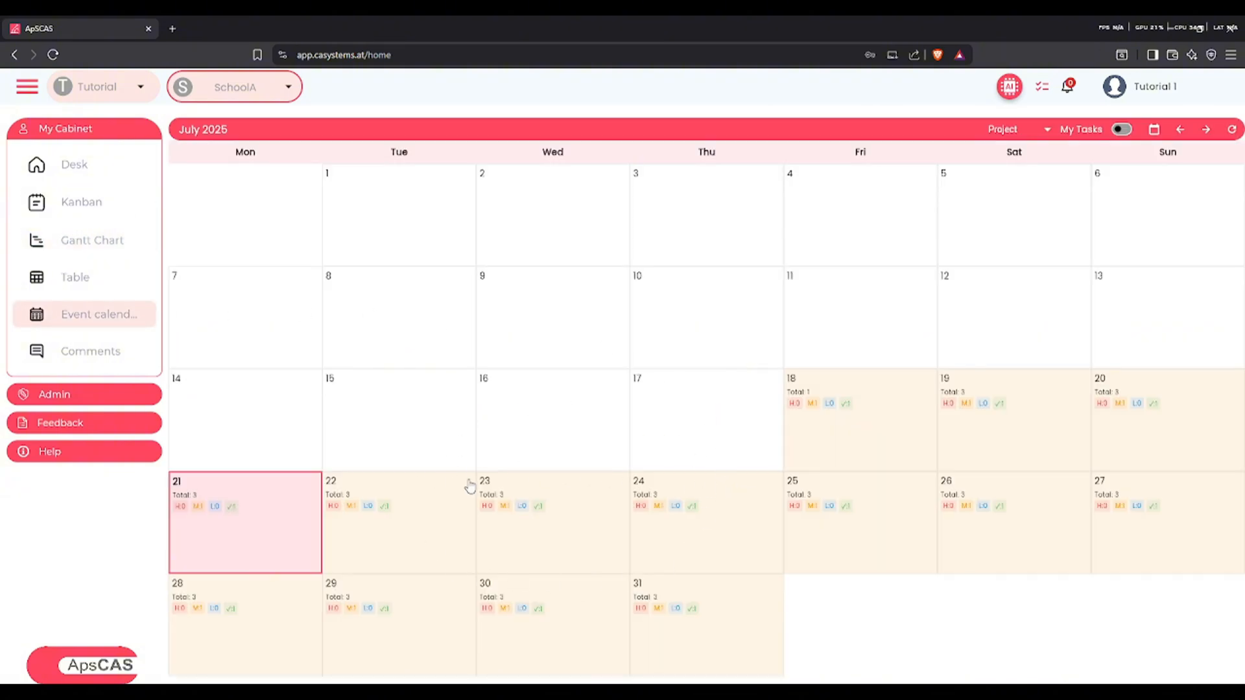
left_click(548, 527)
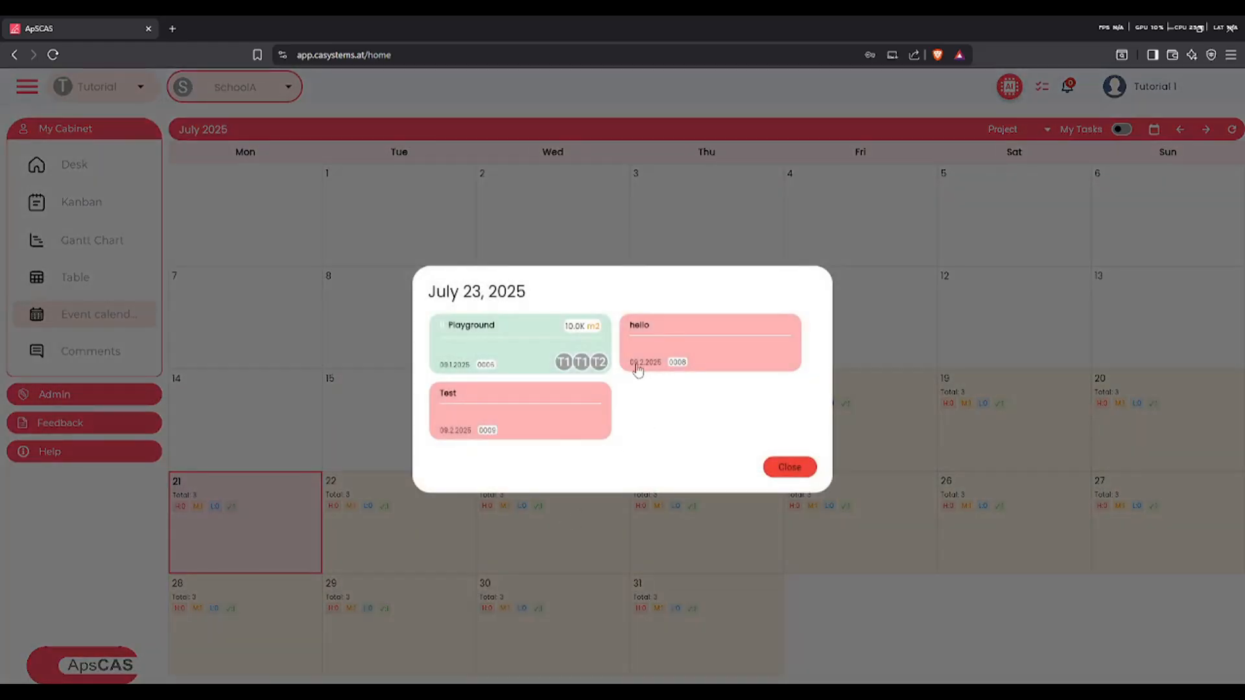
left_click(801, 469)
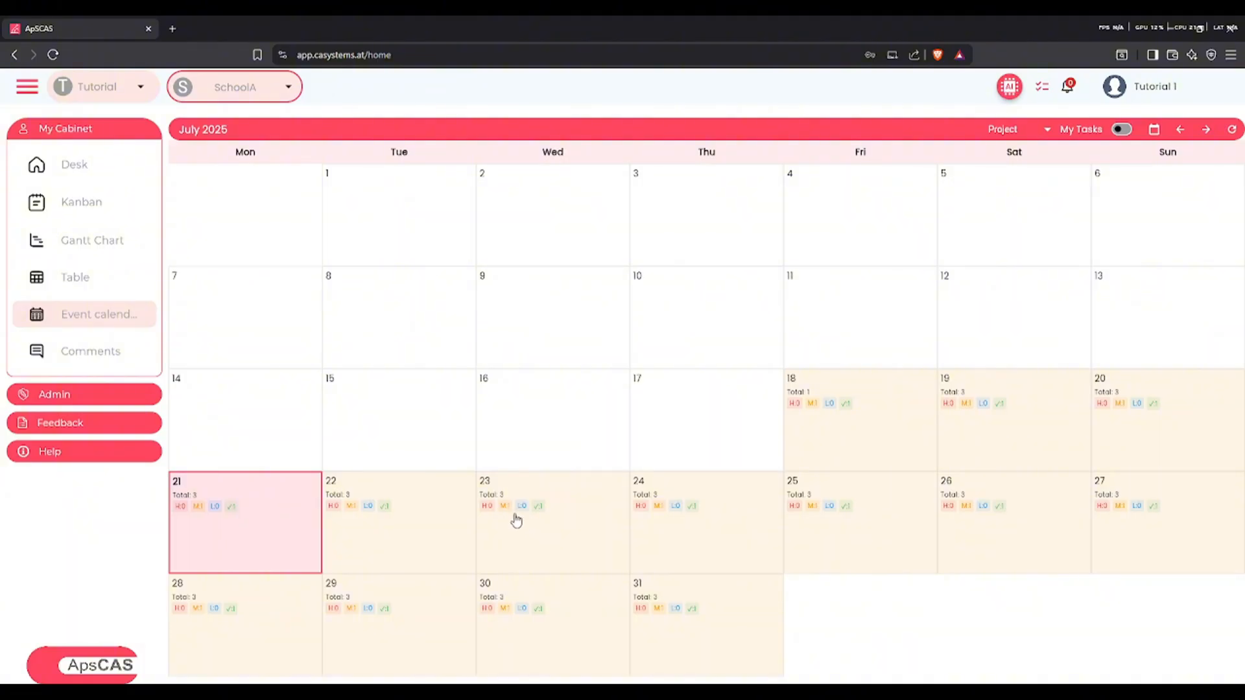
left_click(1205, 131)
left_click(1205, 130)
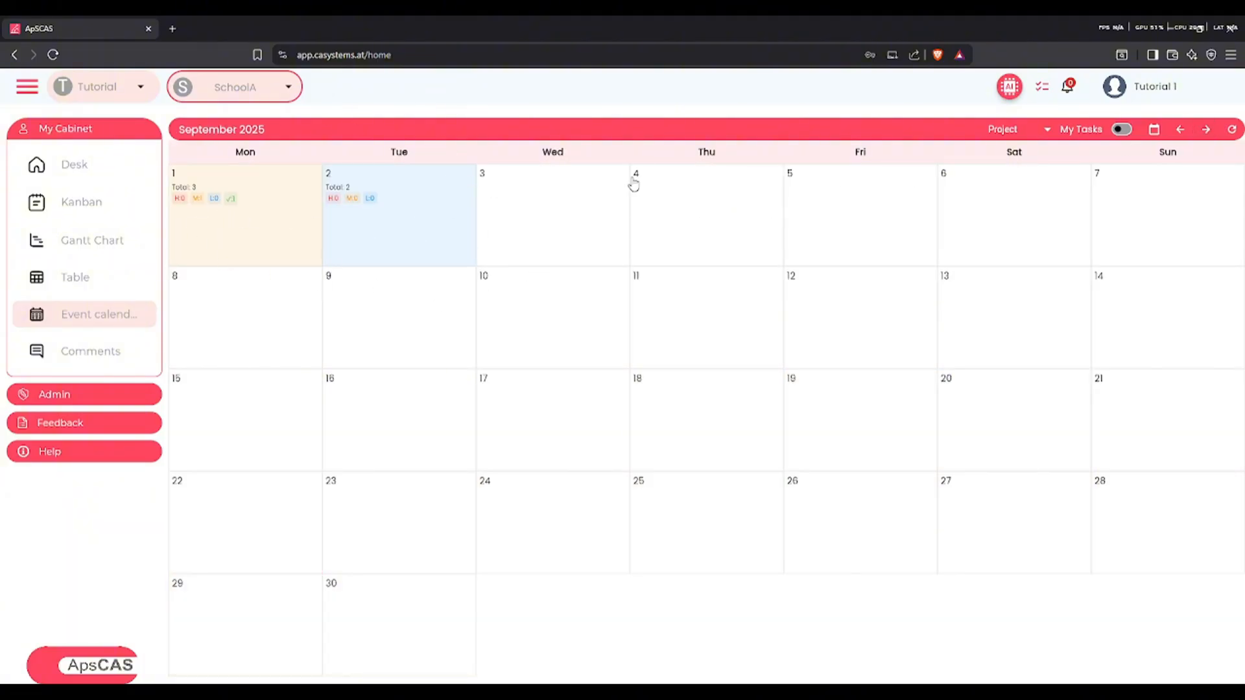
left_click(1180, 130)
left_click(1181, 129)
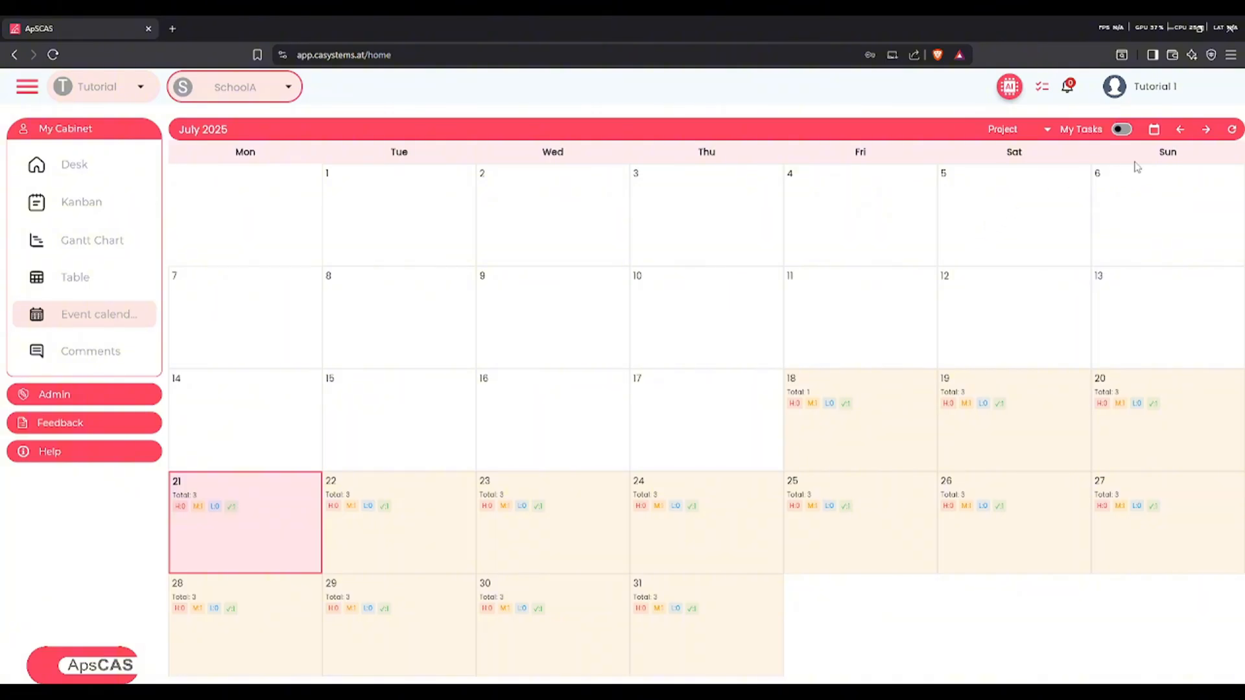
left_click(1159, 133)
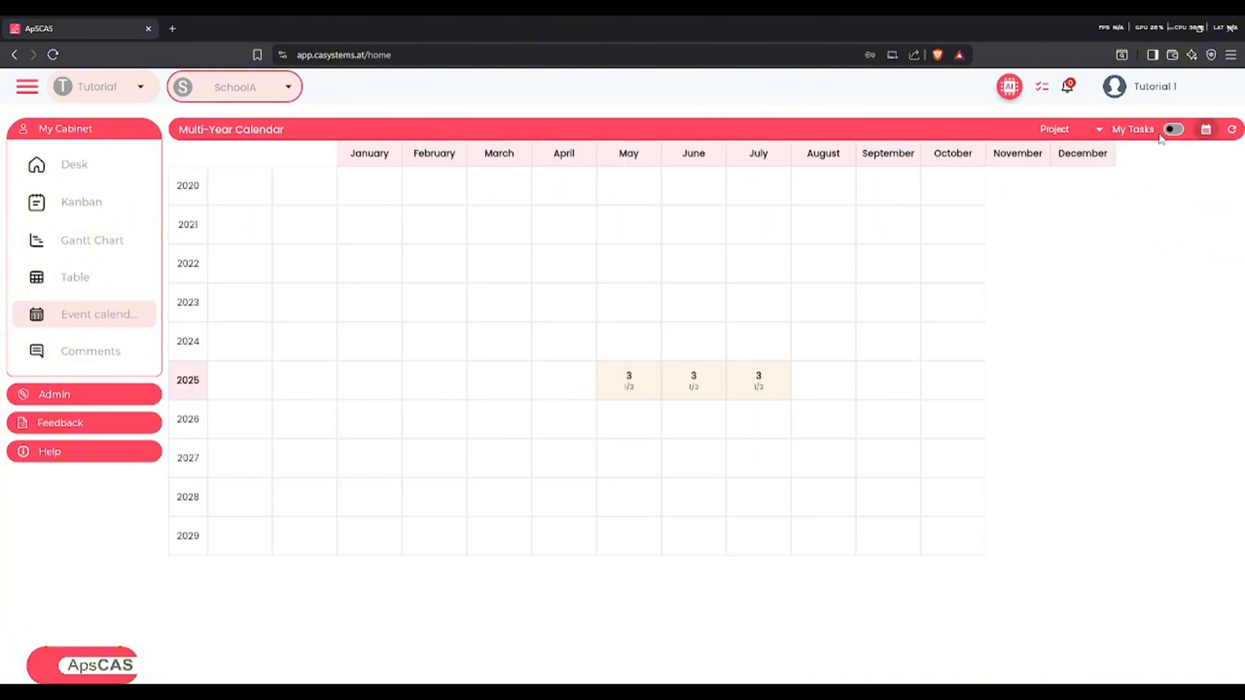
left_click(1206, 133)
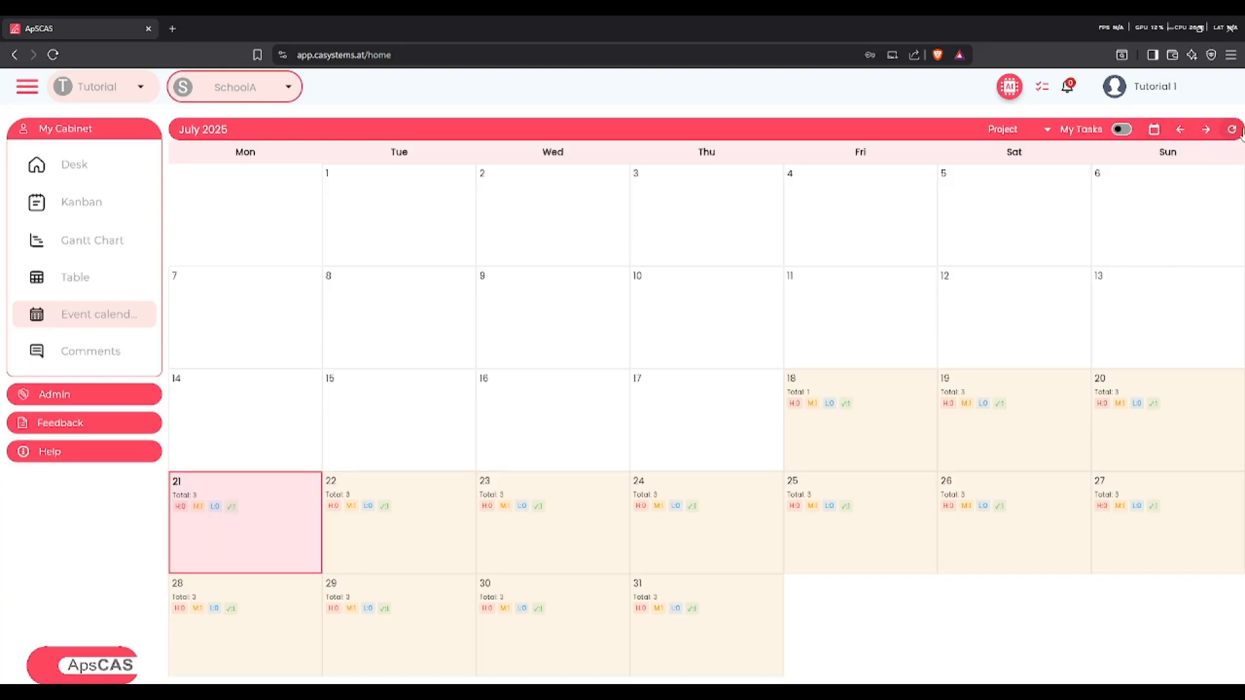
left_click(1233, 131)
- Check the July 24, 2025 events while filtering the calendar to My Tasks and back
left_click(1122, 129)
left_click(676, 499)
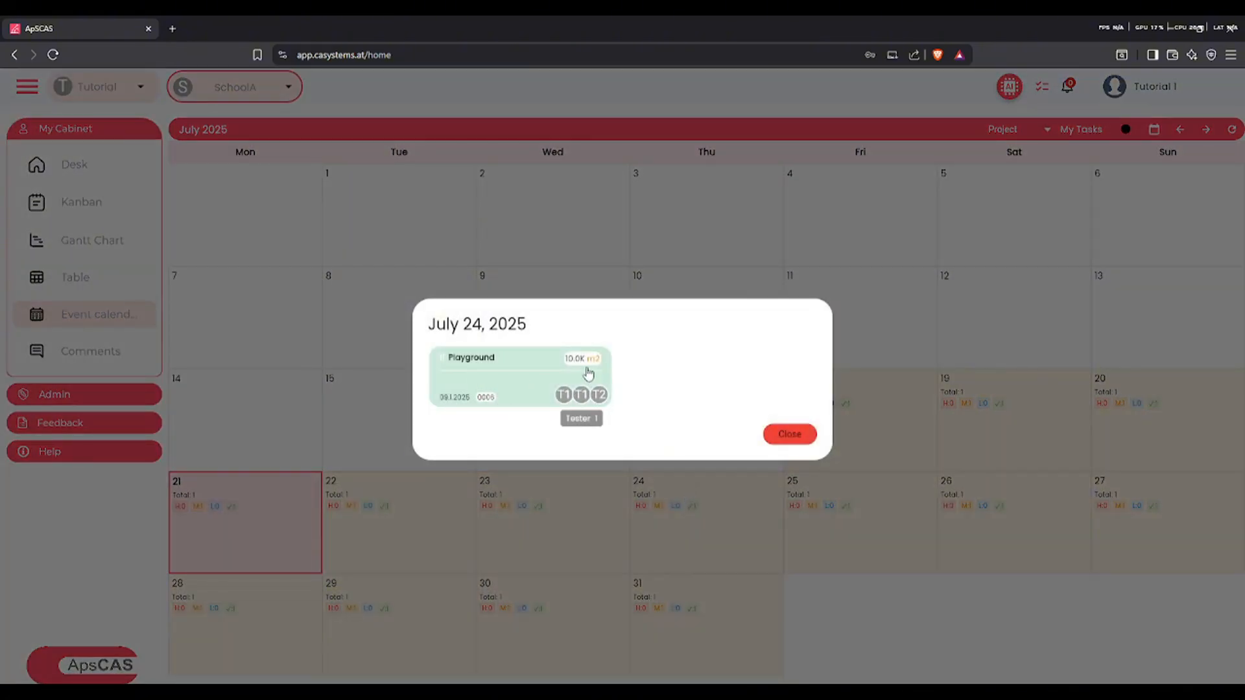
left_click(799, 439)
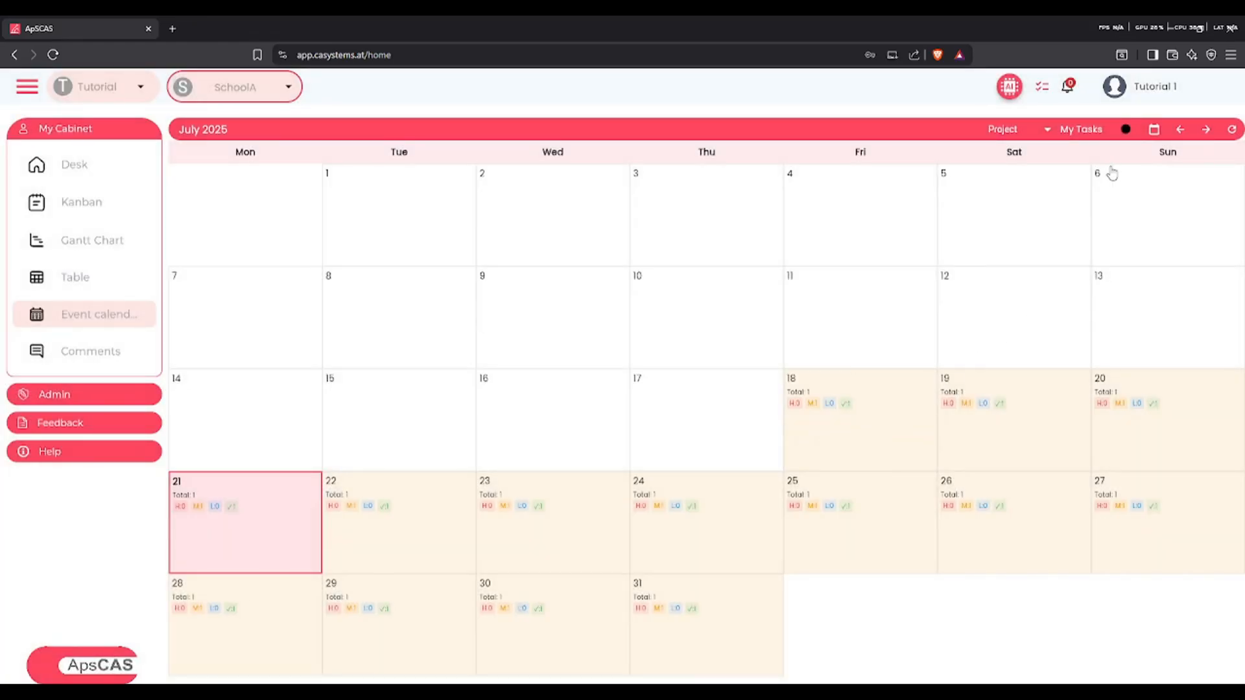
left_click(1122, 130)
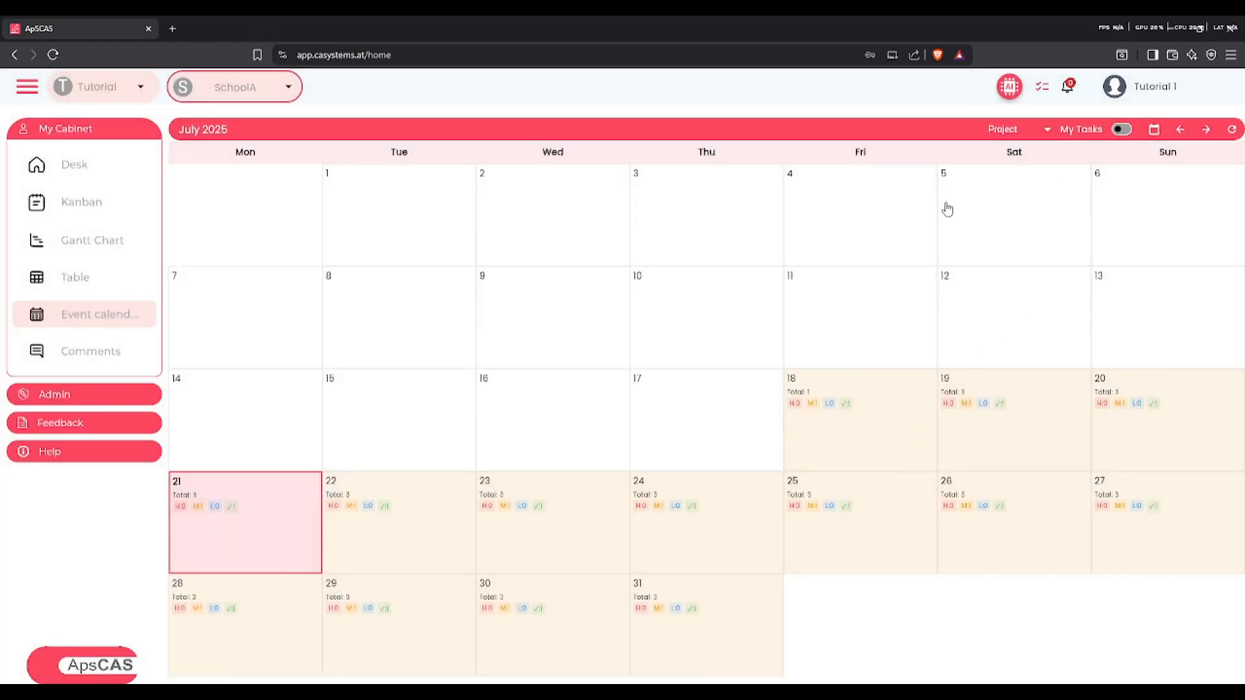
- Keep the calendar scoped to the project and open the Comments dashboard
left_click(1026, 135)
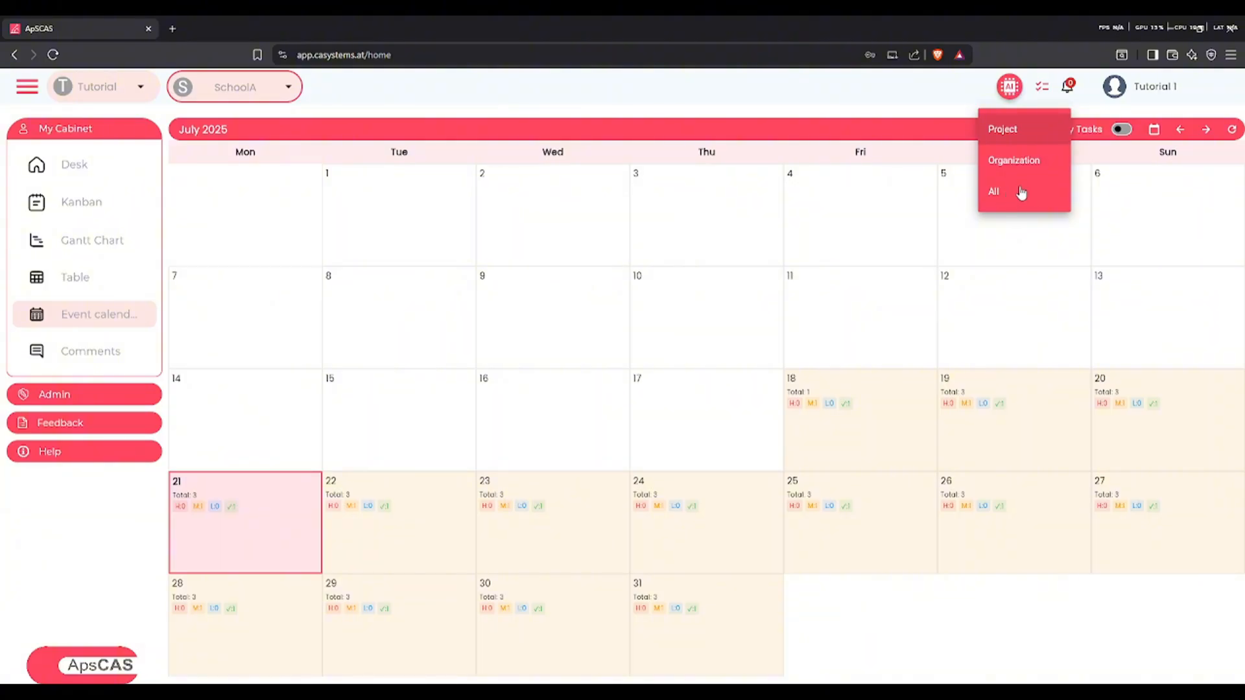
left_click(1022, 130)
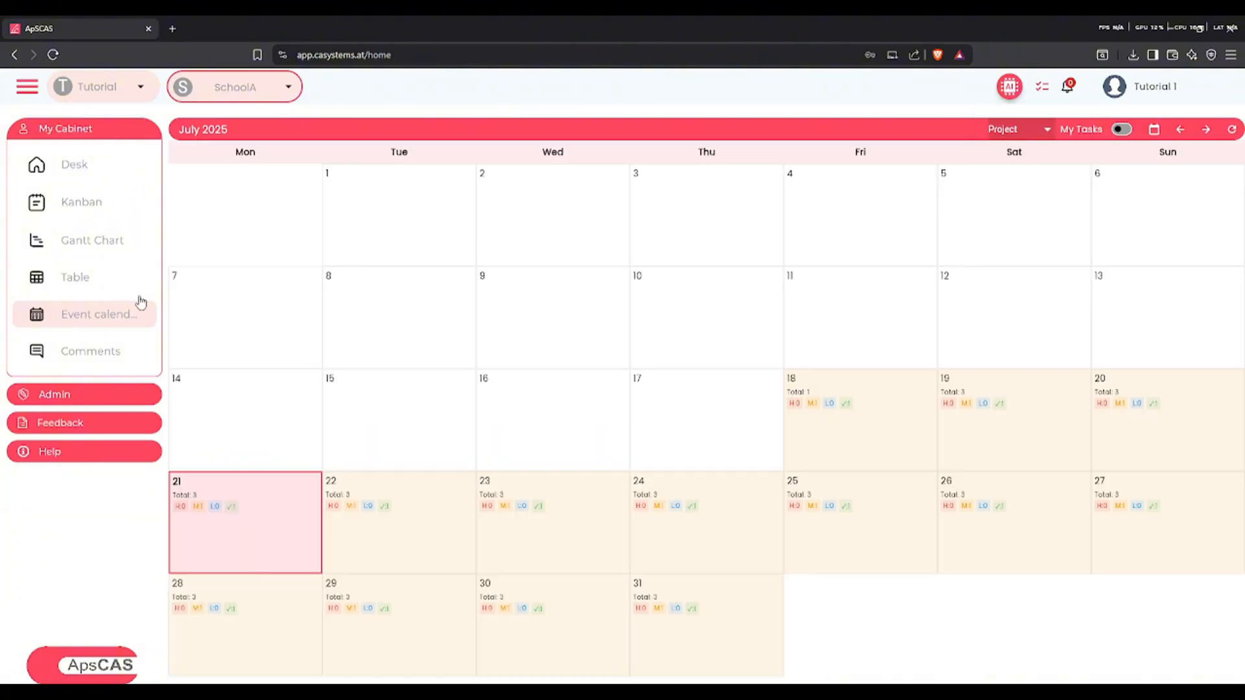
left_click(77, 355)
- Browse comments for the Playground task, switching between School B and SchoolA
left_click(267, 313)
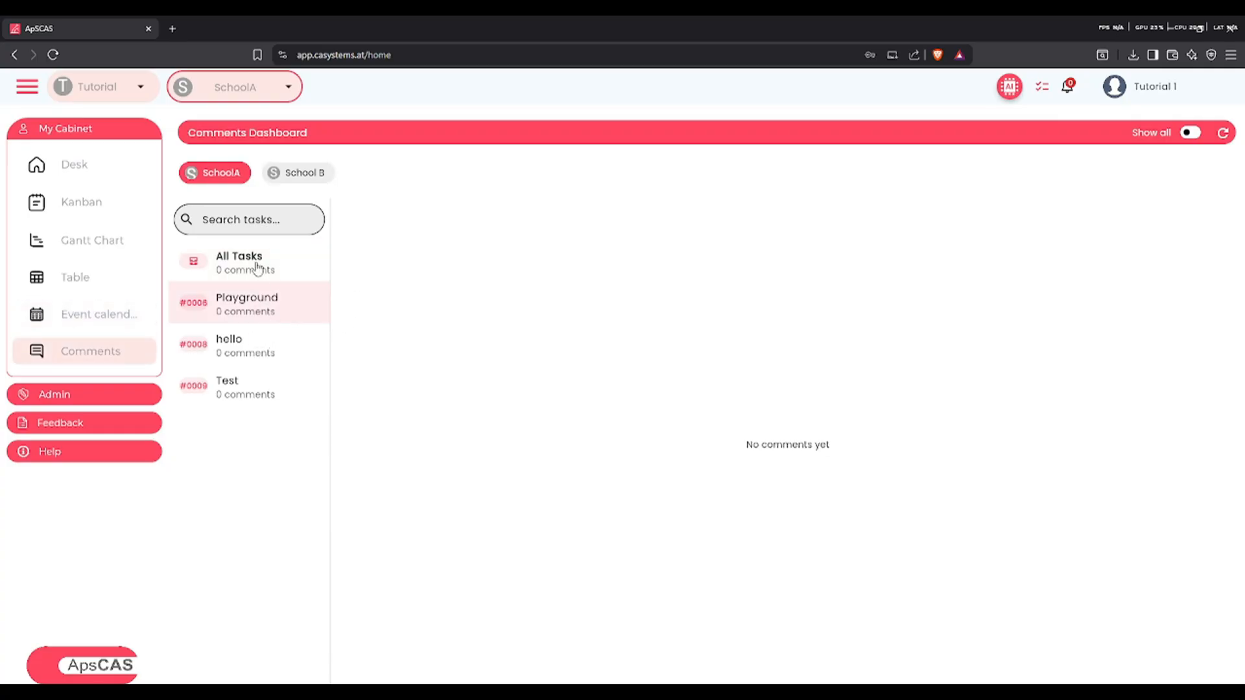
left_click(258, 268)
left_click(277, 310)
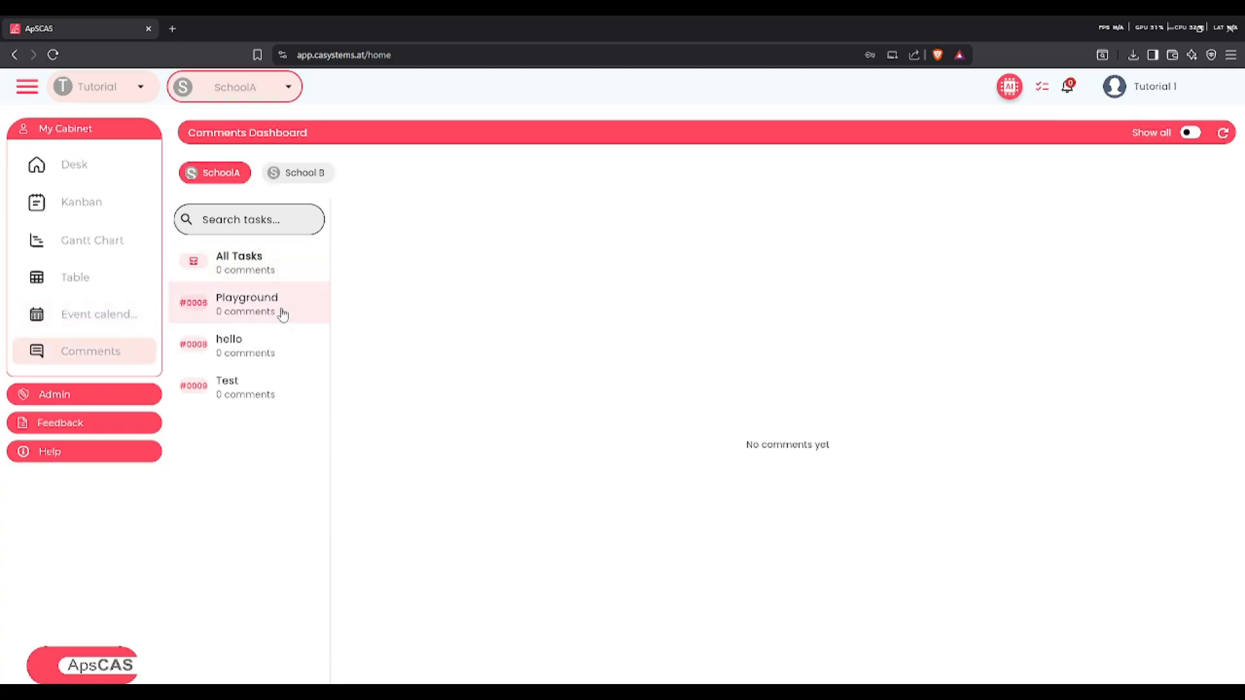
left_click(300, 175)
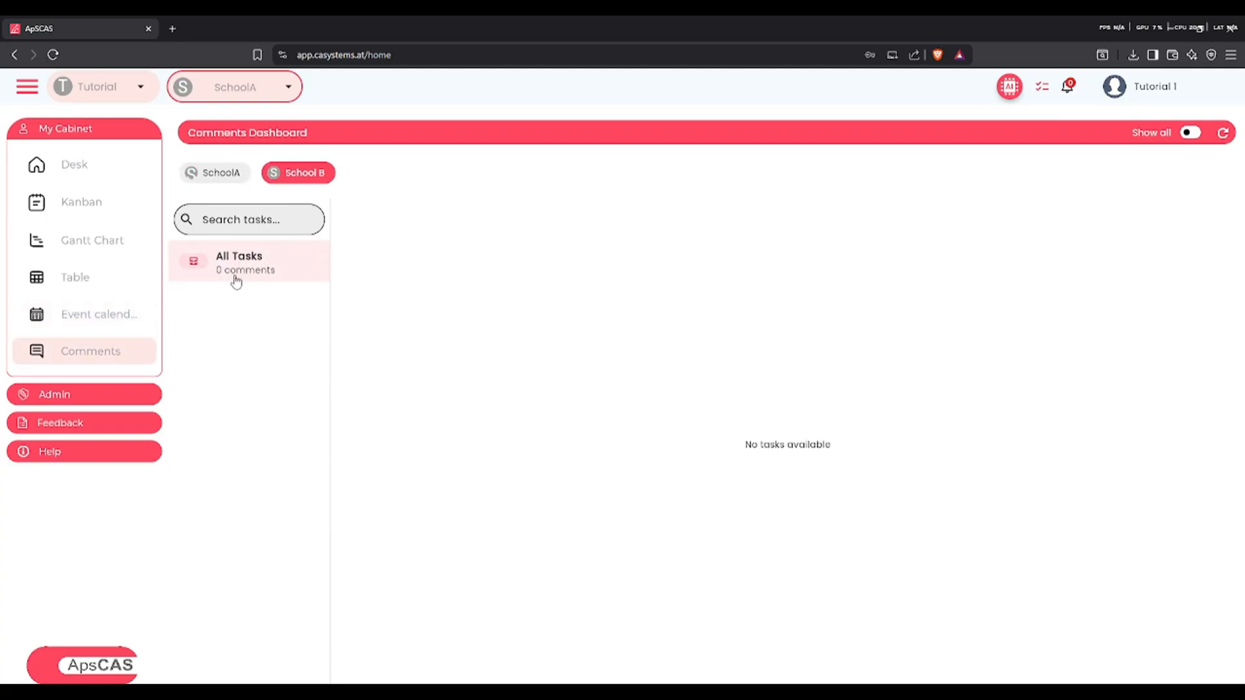
left_click(221, 173)
- Toggle Show all comments, then collapse My Cabinet and expand the Admin section
left_click(1191, 132)
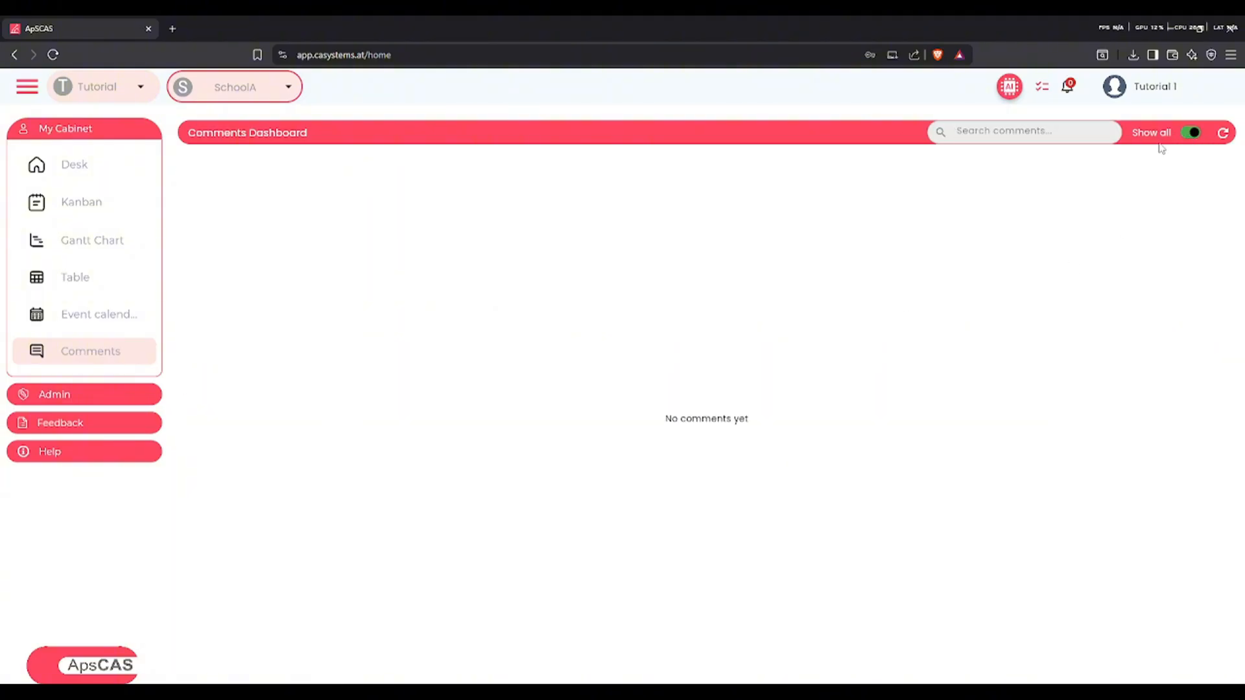
left_click(1191, 132)
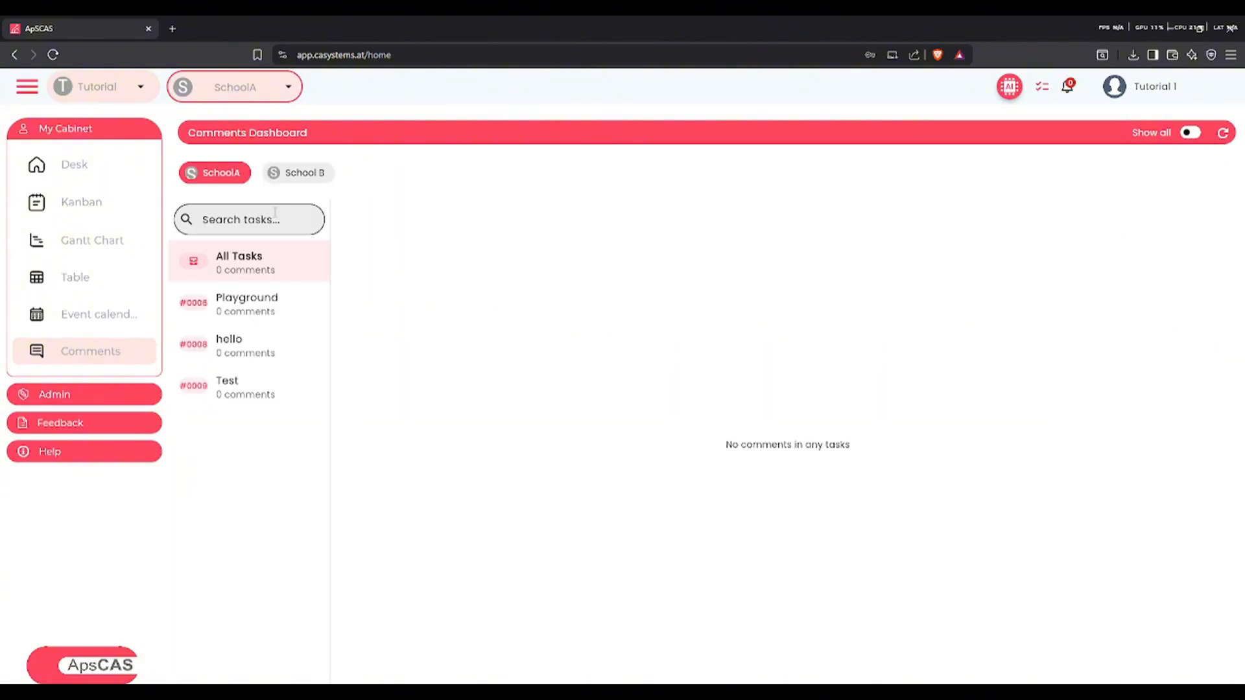
left_click(91, 131)
left_click(91, 157)
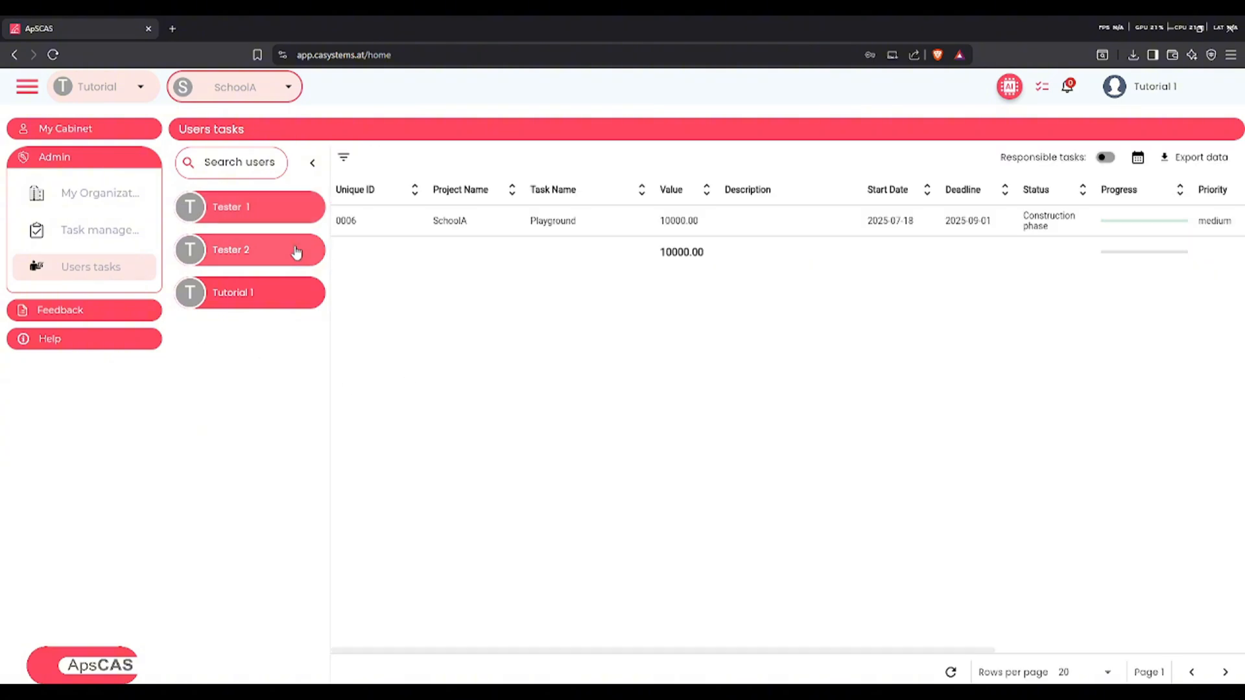
left_click(277, 294)
left_click(272, 205)
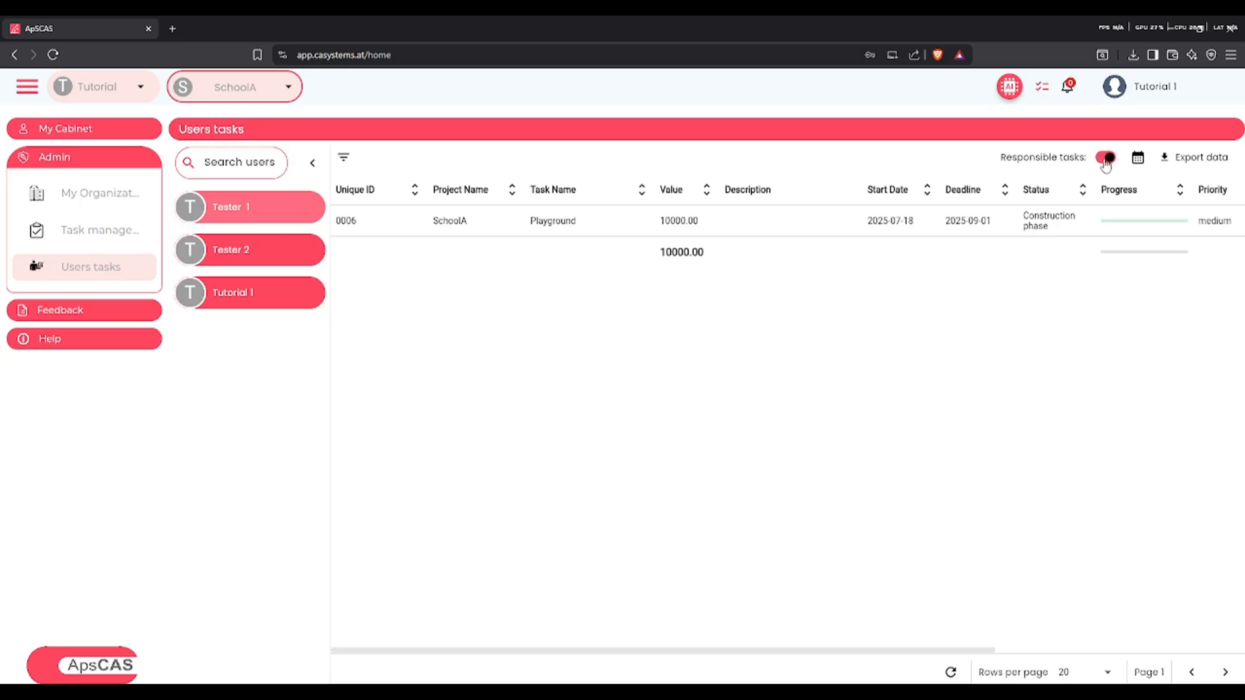
left_click(225, 253)
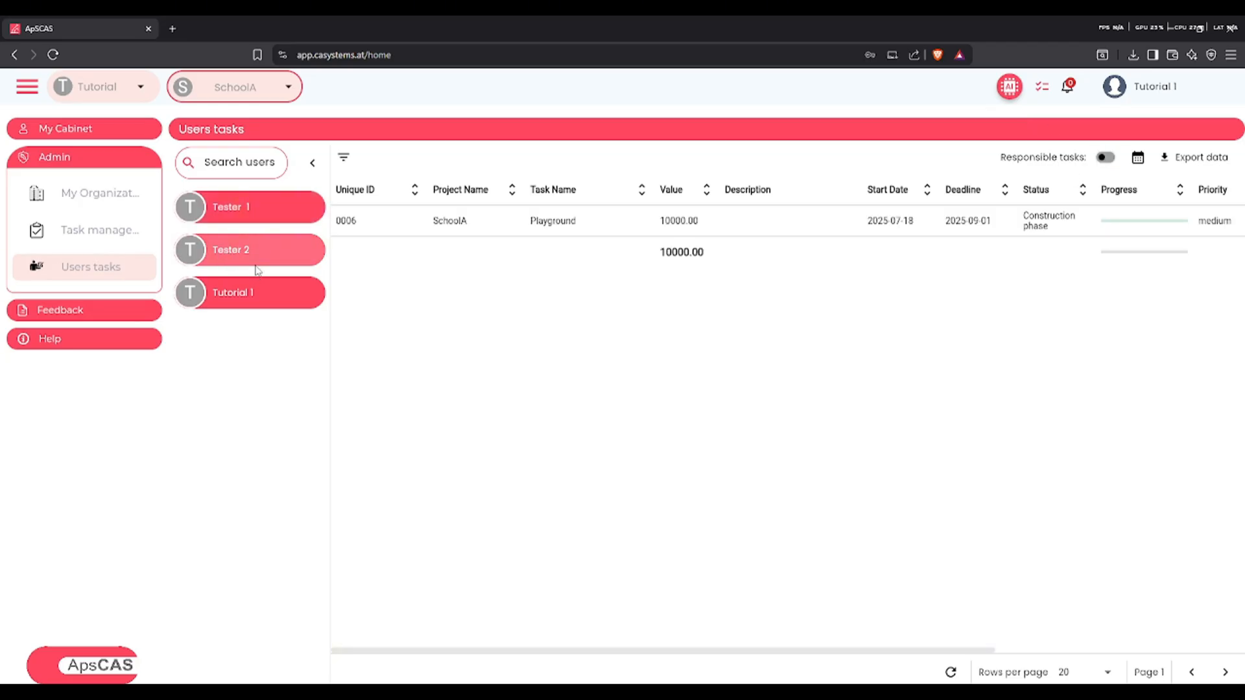
left_click(1103, 160)
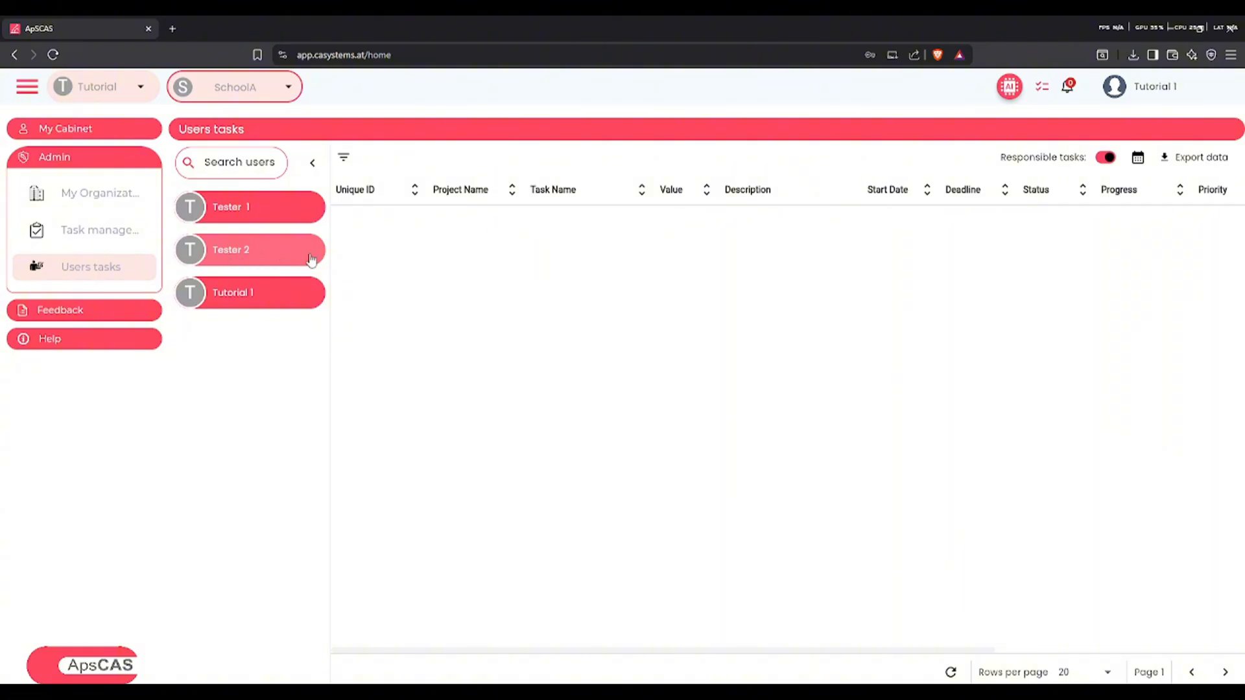
left_click(296, 224)
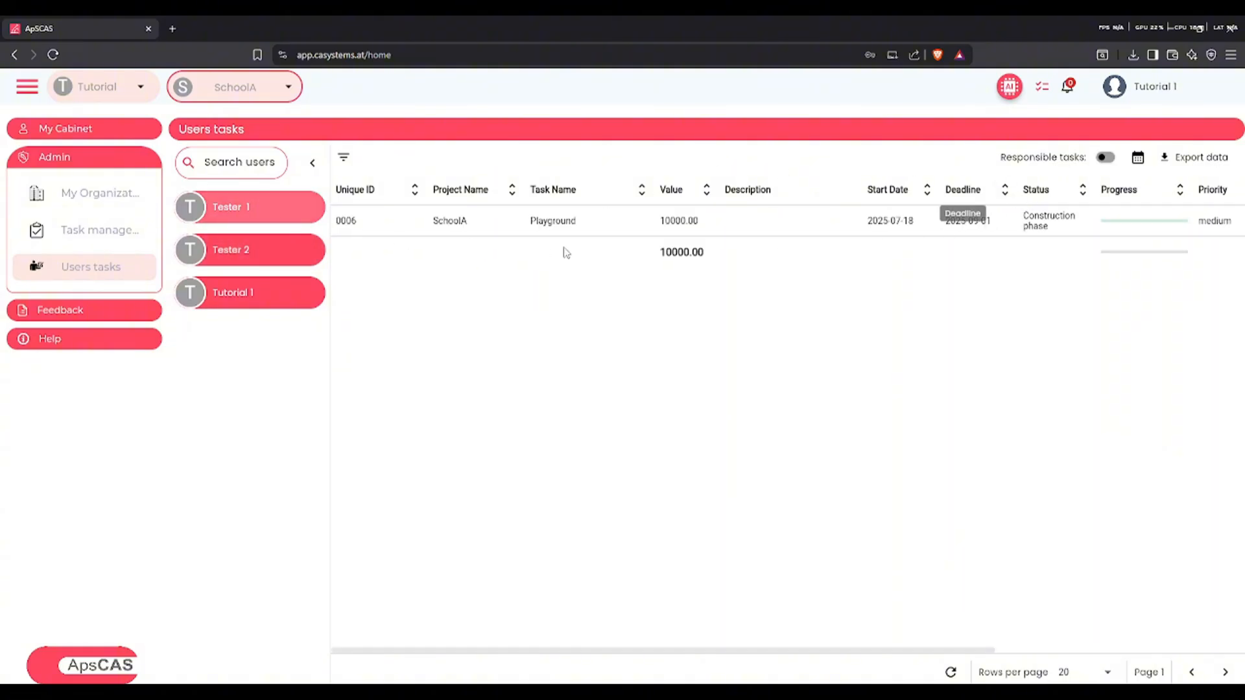
left_click(1138, 157)
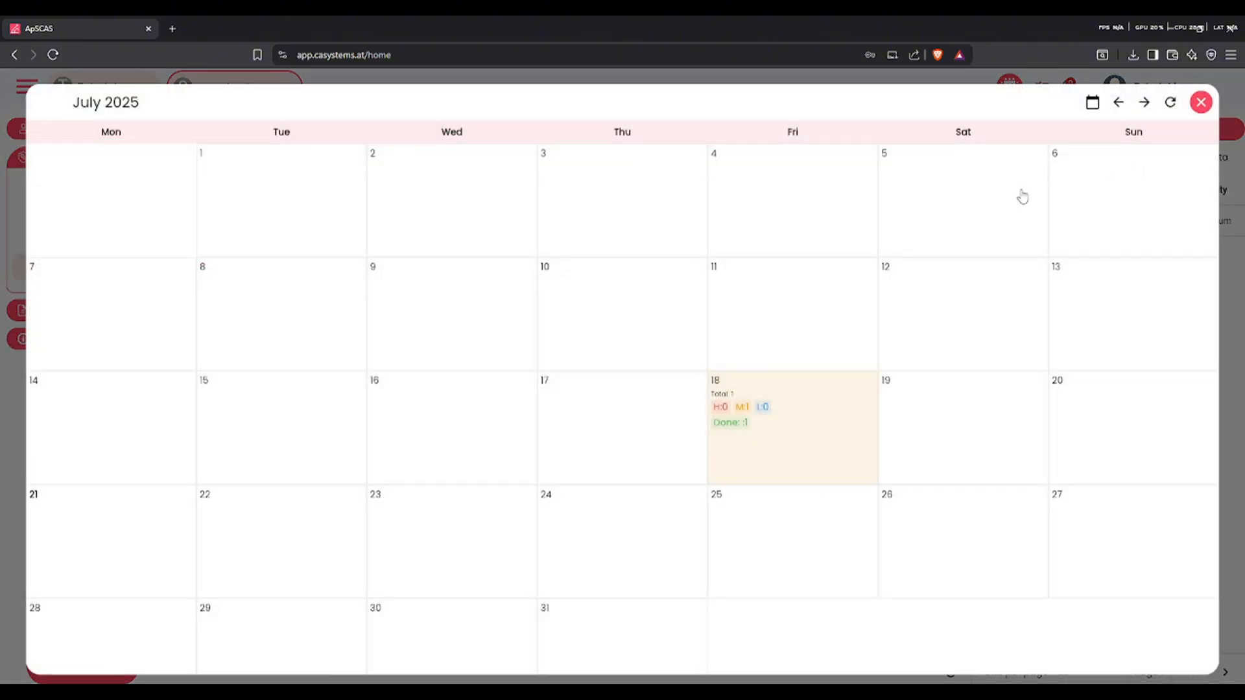
left_click(1201, 106)
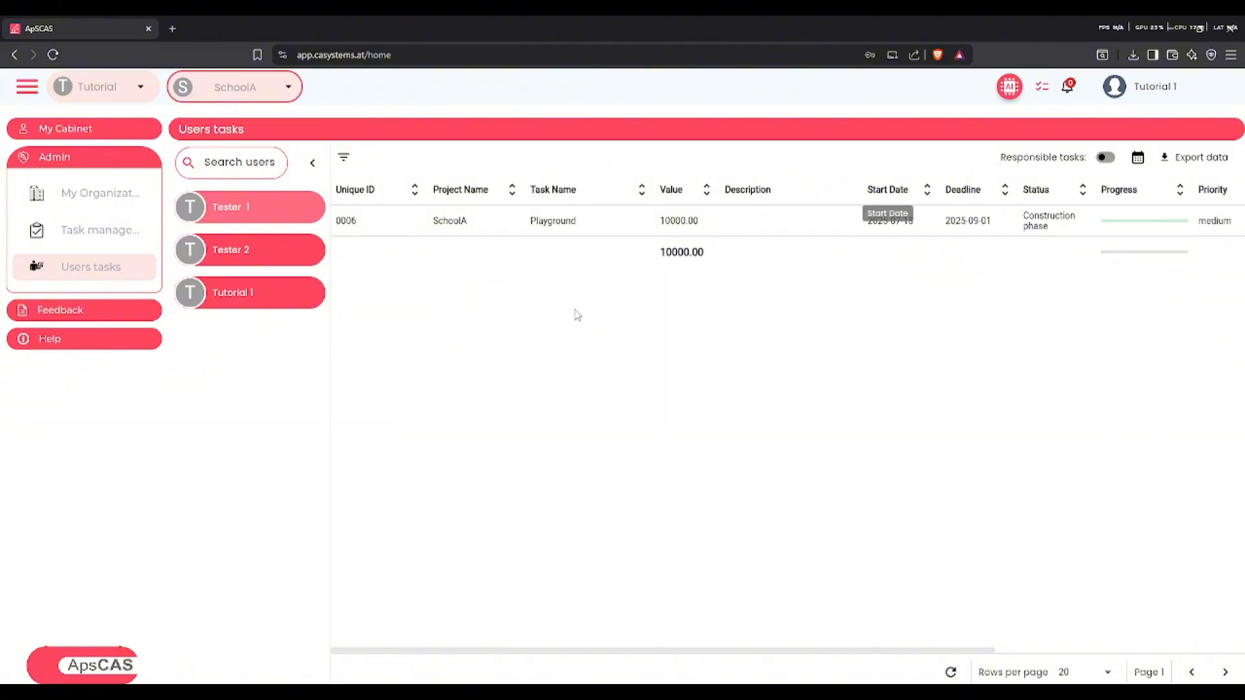
left_click(50, 157)
- Go to the Tutorial organization's groups page from the Admin organization list
left_click(50, 157)
left_click(88, 193)
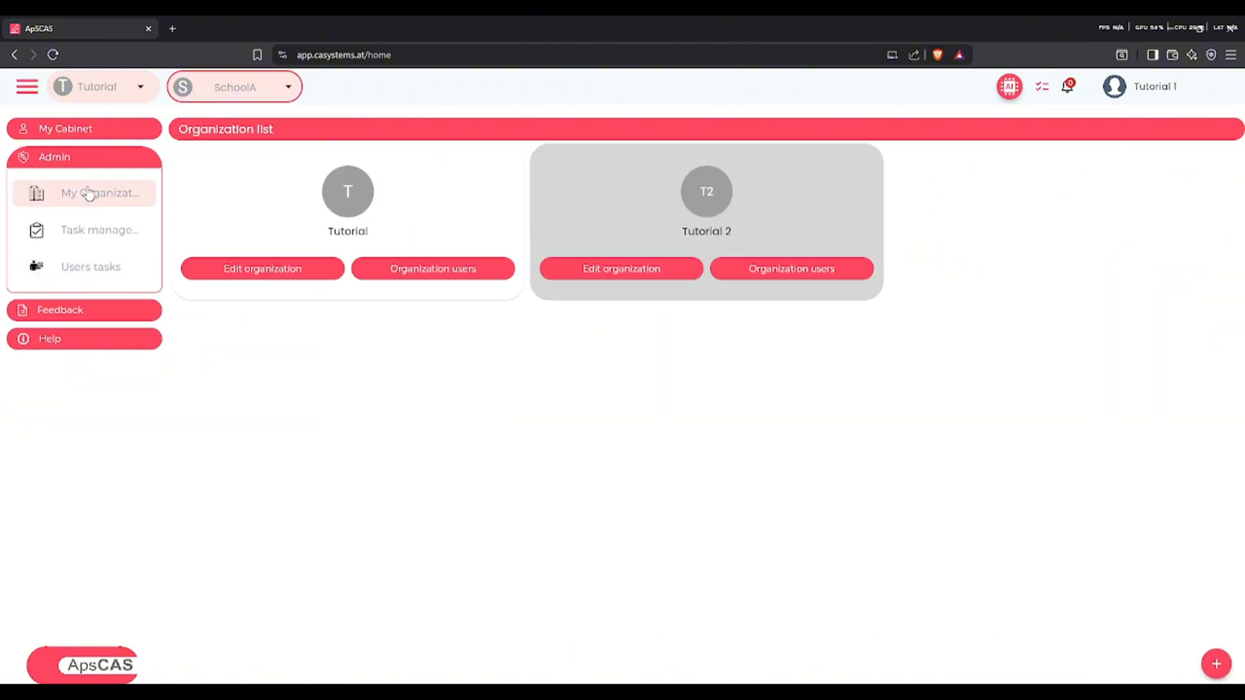
left_click(434, 268)
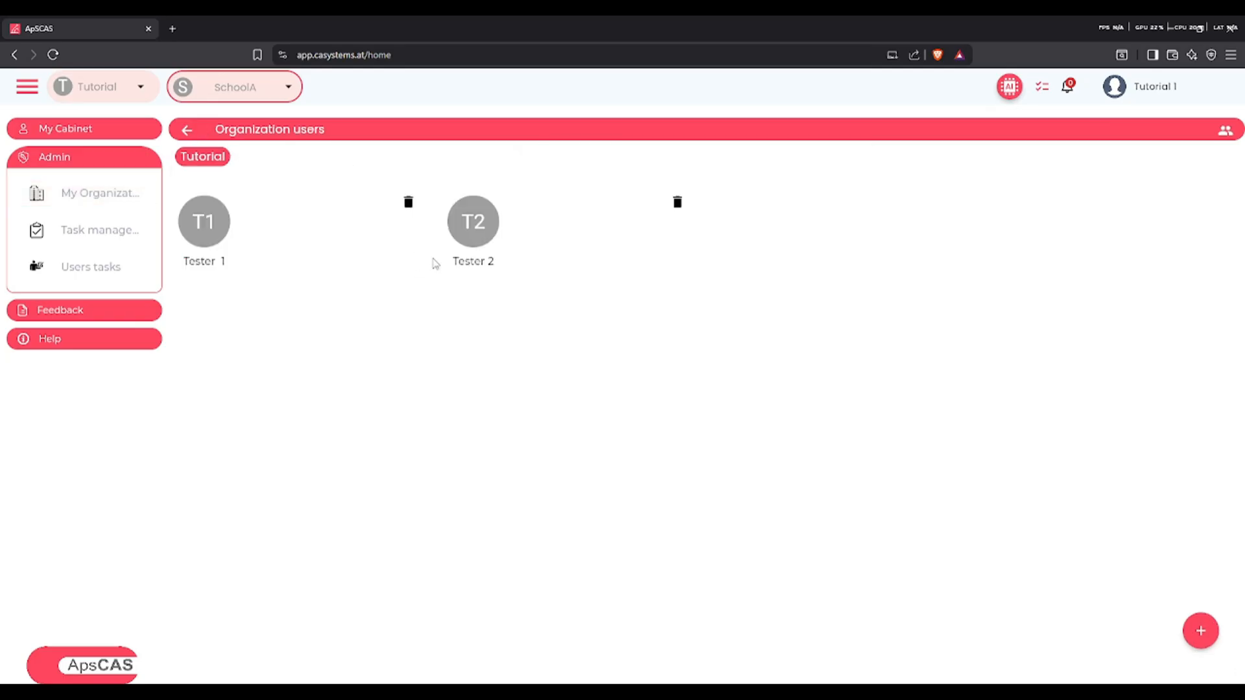
left_click(1225, 130)
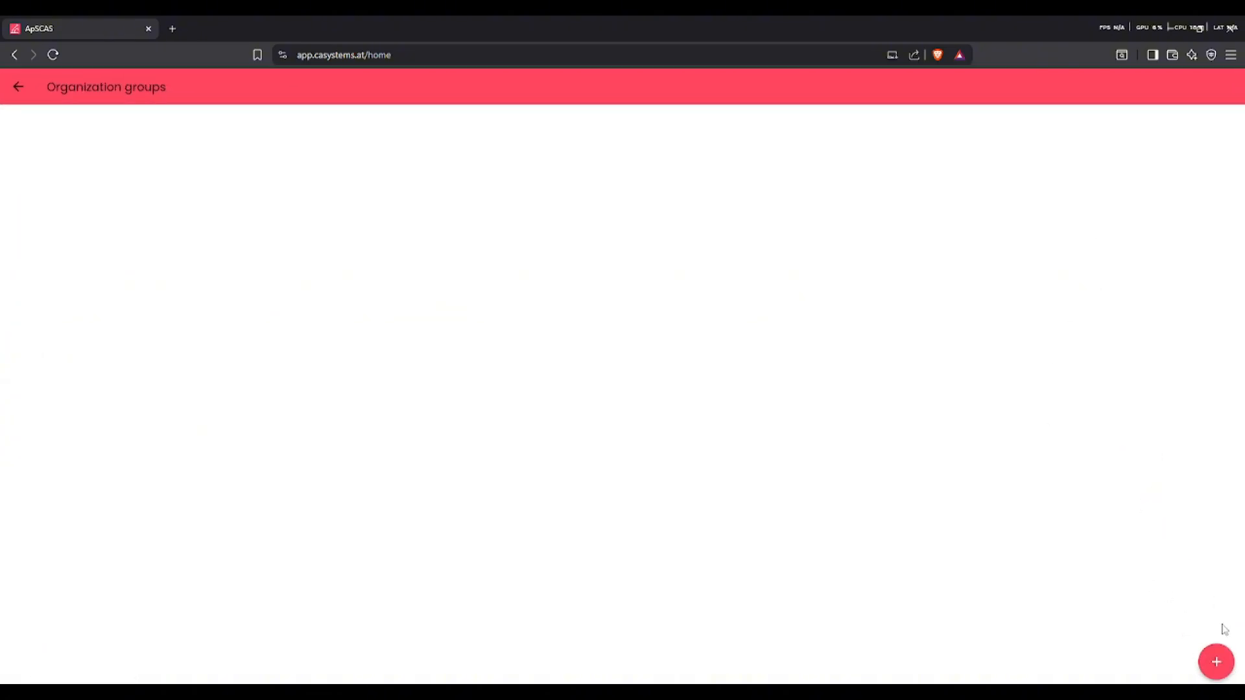
- Create a new group named 'Testers'
left_click(1217, 662)
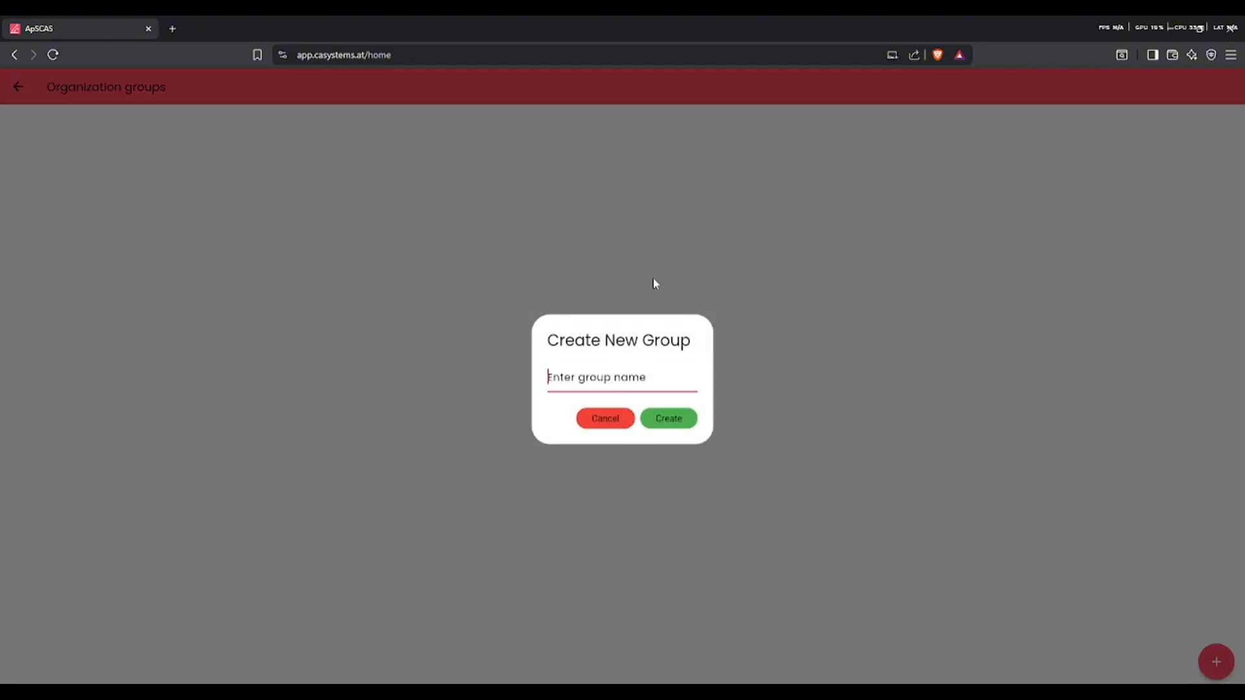
type("Testers")
left_click(662, 421)
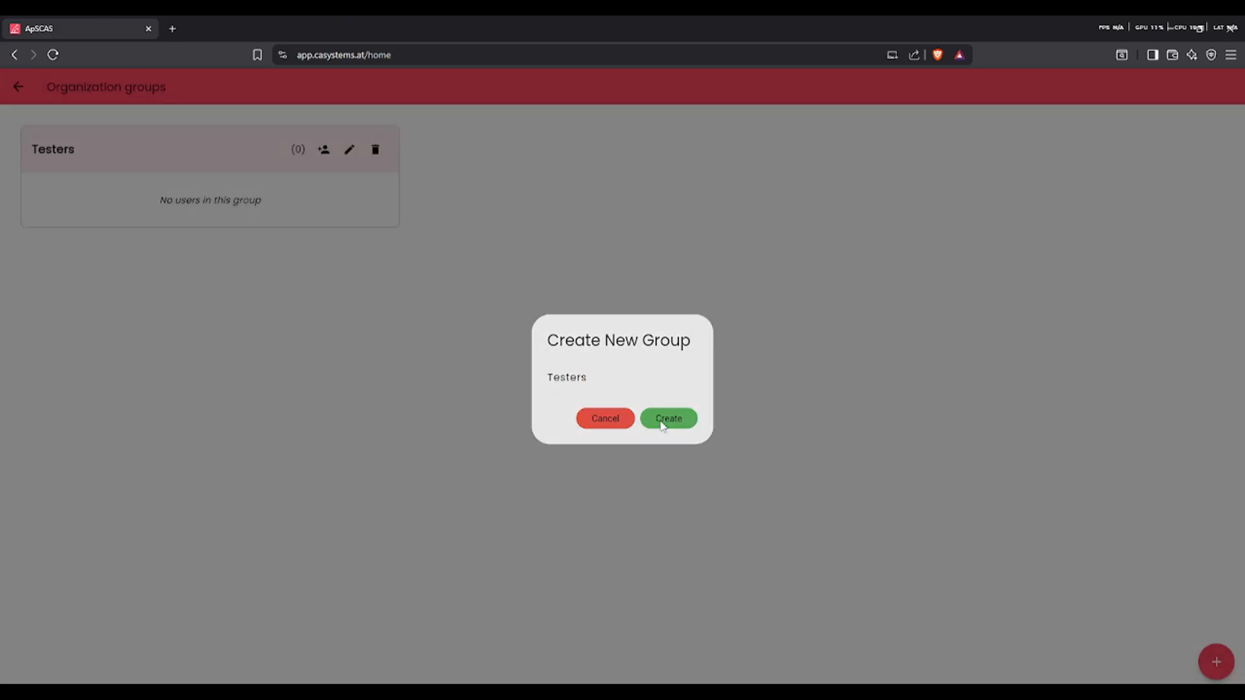
- Add Tester 1 and Tester 2 as members of the Testers group
left_click(326, 152)
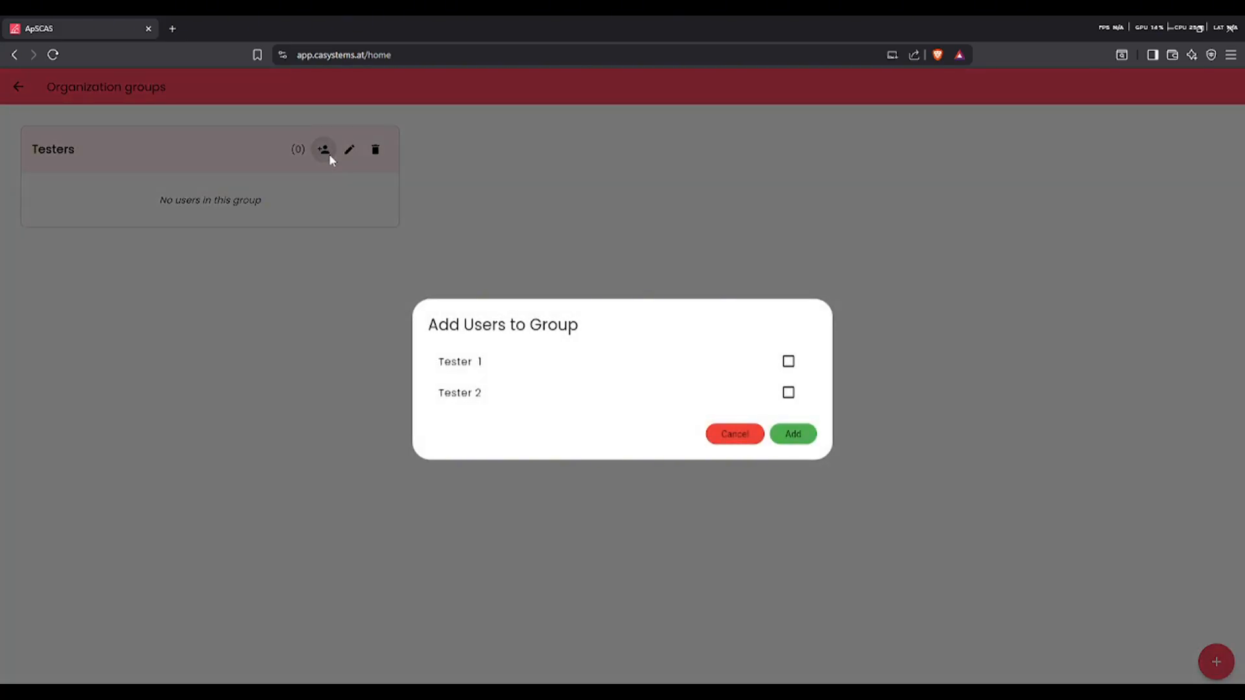
left_click(609, 365)
left_click(629, 396)
left_click(799, 436)
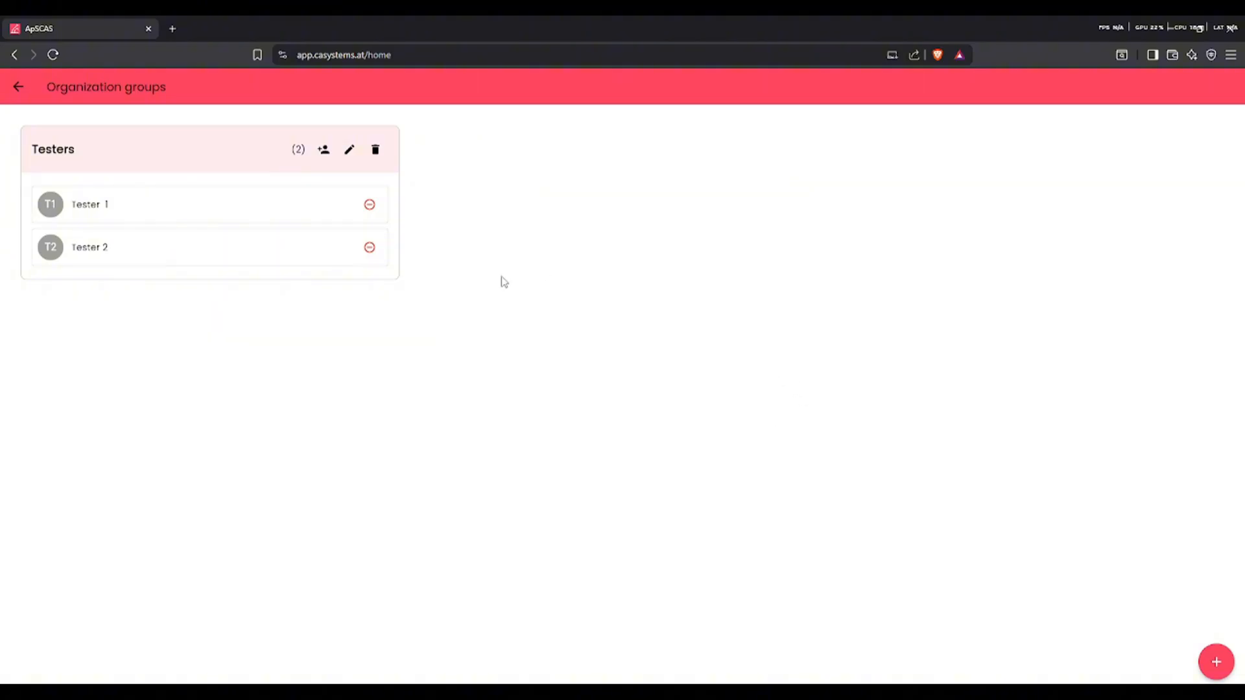
left_click(18, 86)
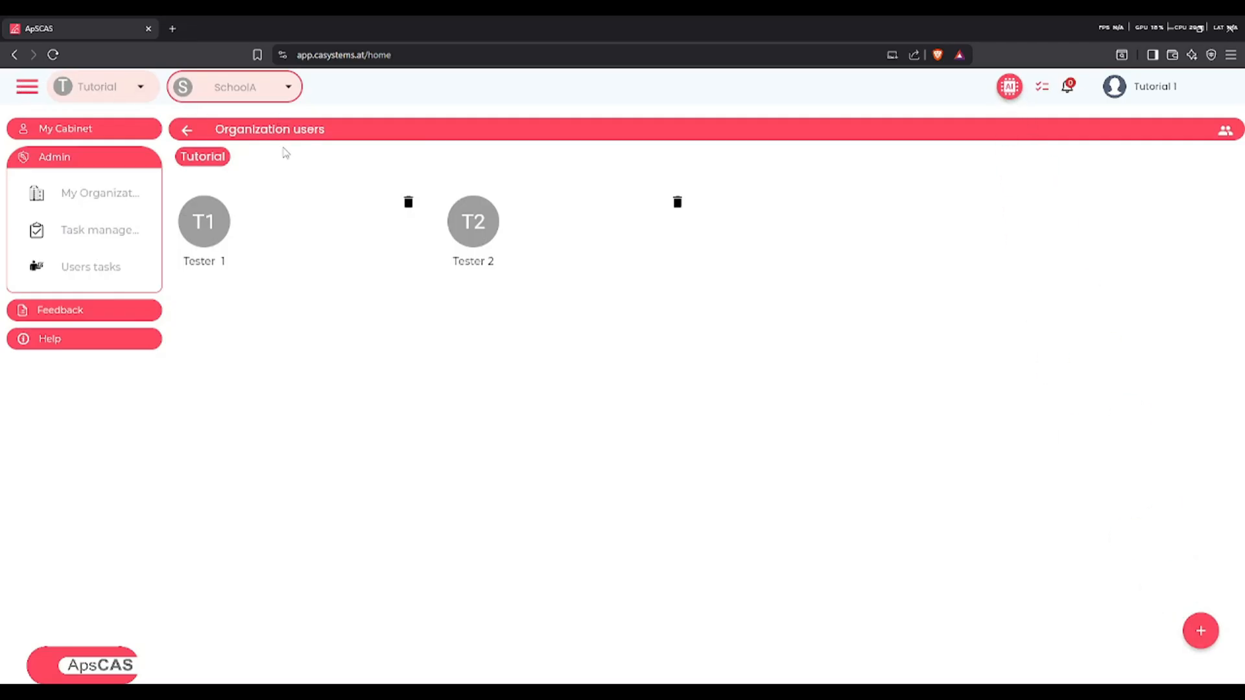
- Open Settings from the profile menu and view the language options, keeping English
left_click(1131, 91)
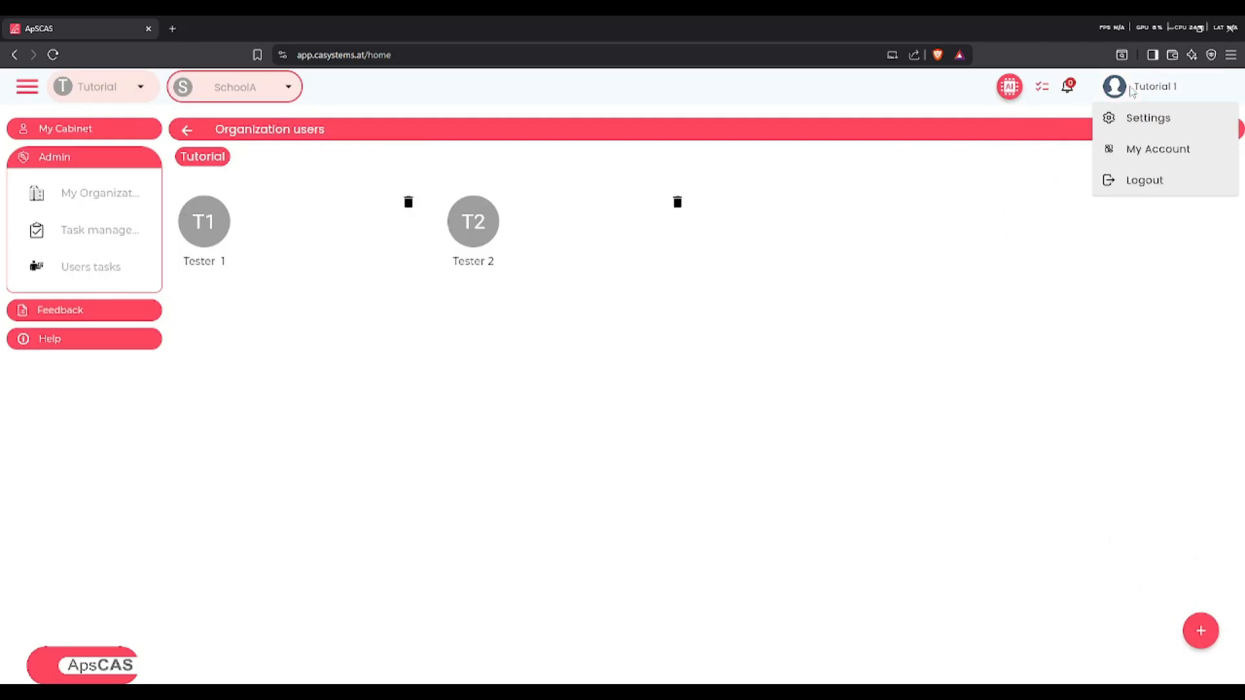
left_click(1134, 122)
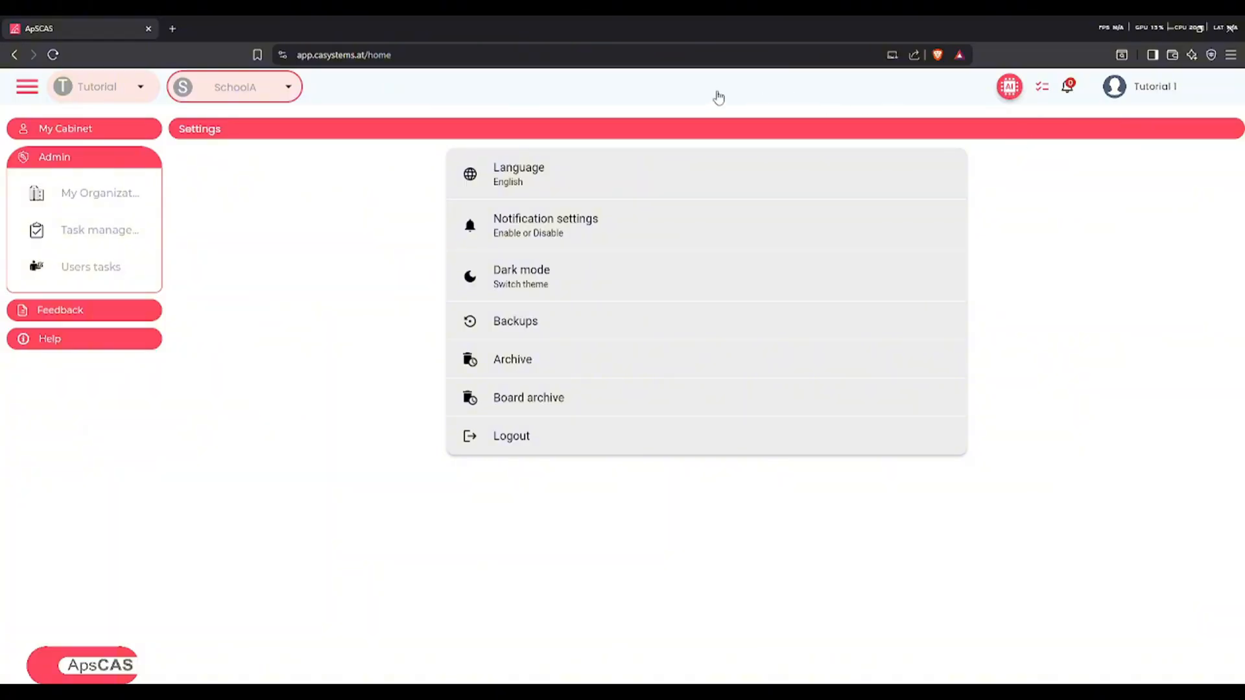
left_click(595, 177)
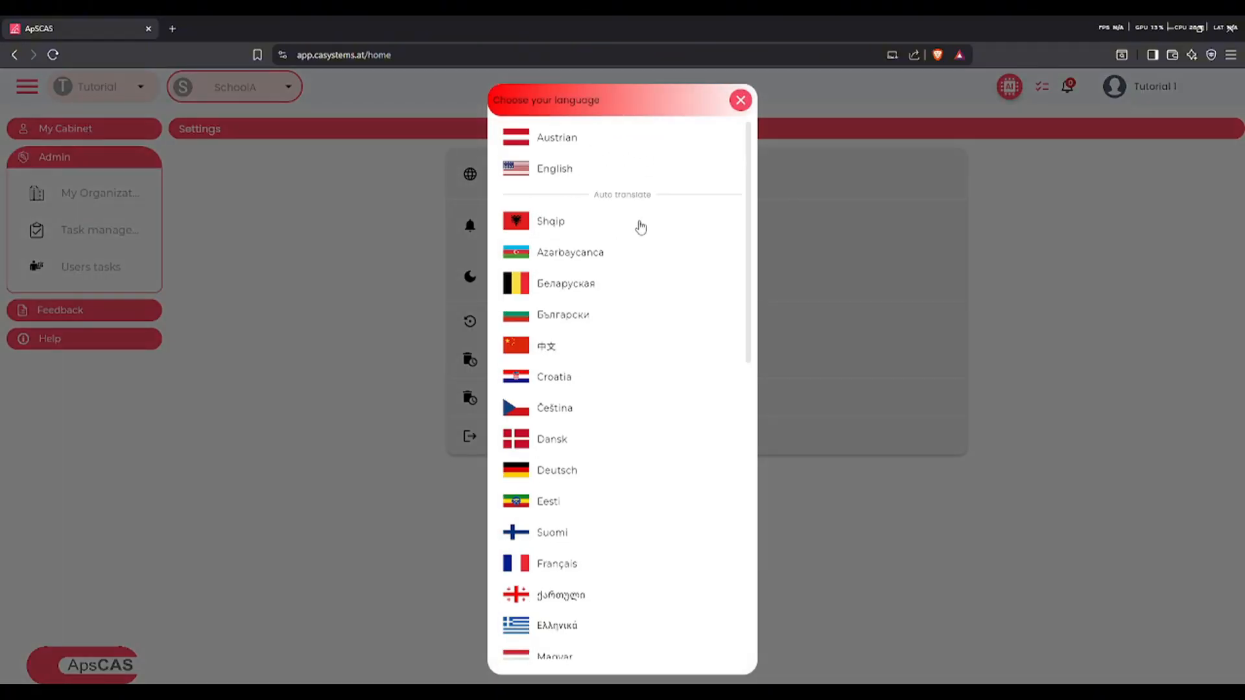
left_click(738, 104)
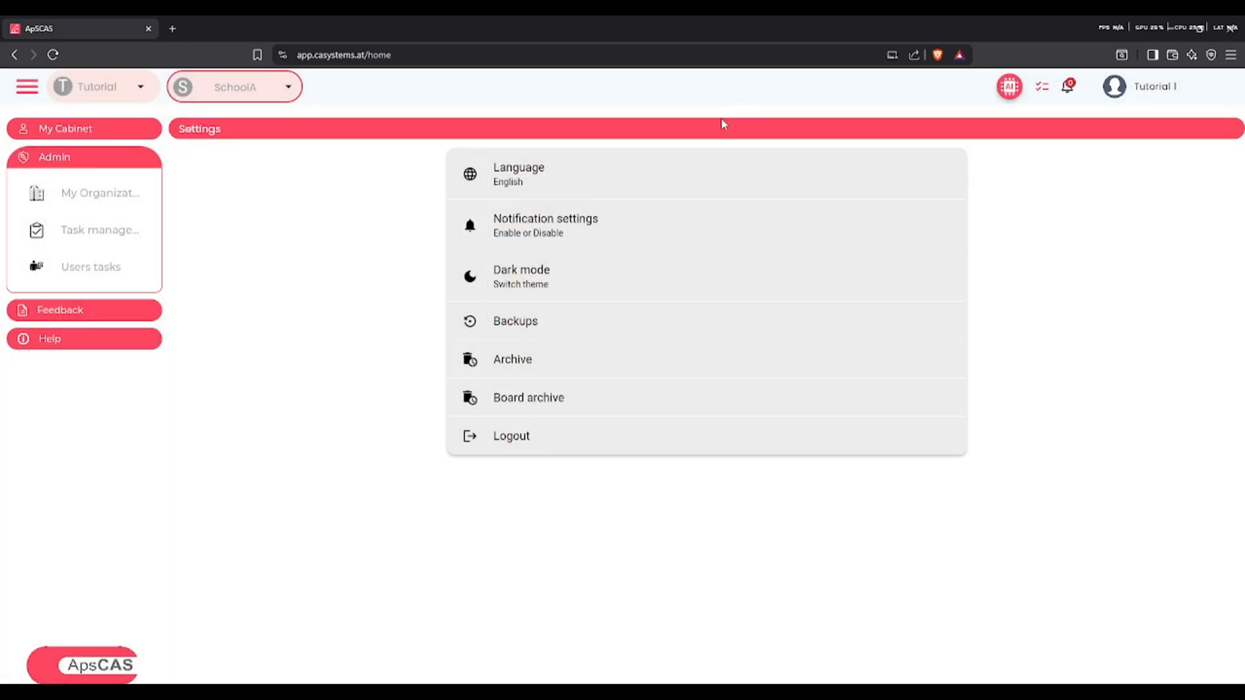
- Set the notification holiday country to Austria and review its public holidays list
left_click(640, 237)
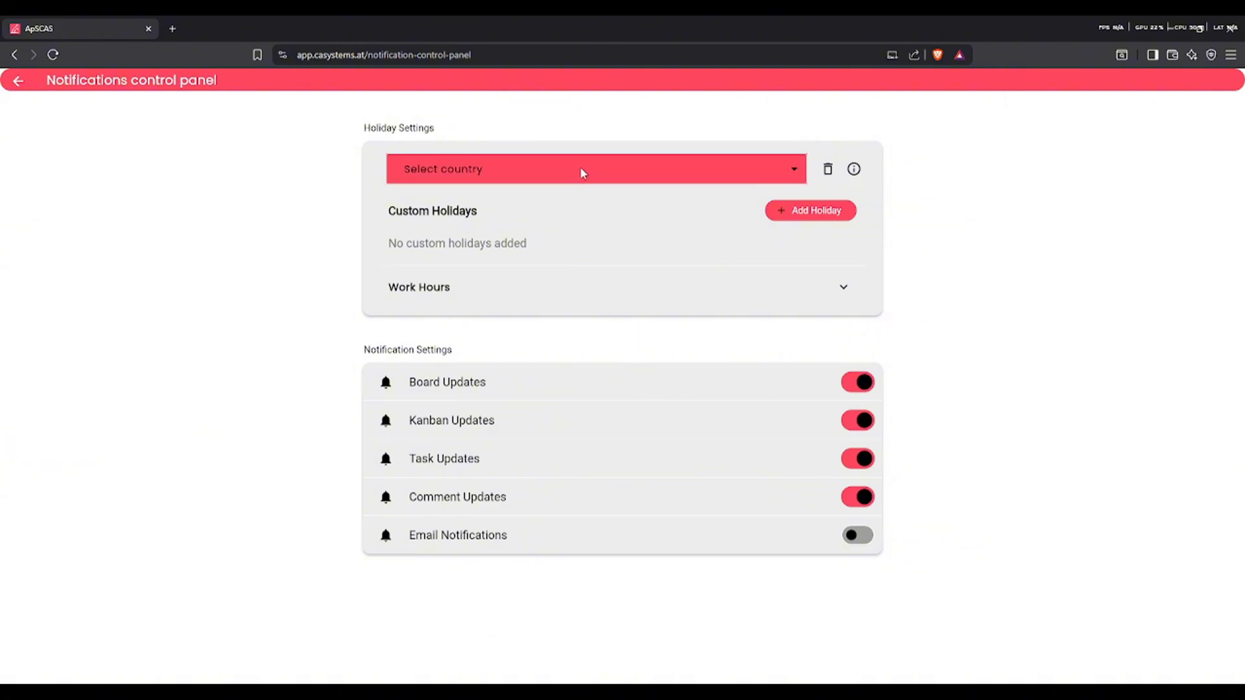
left_click(580, 170)
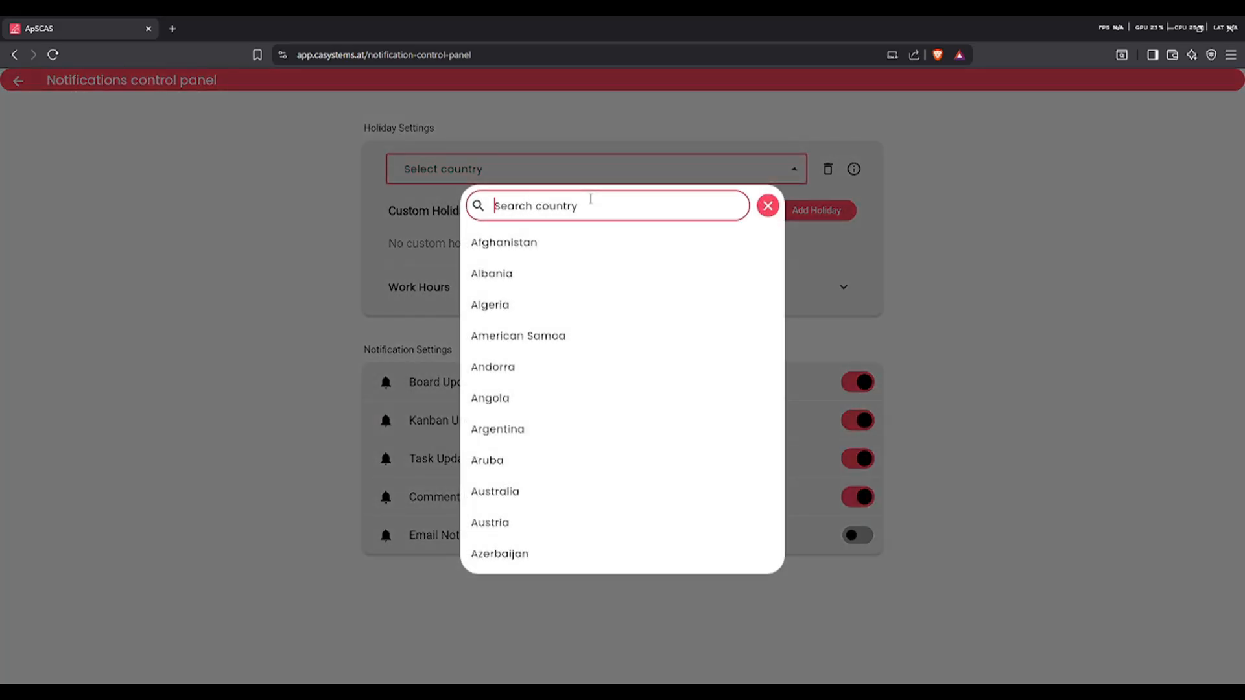
type("Austria")
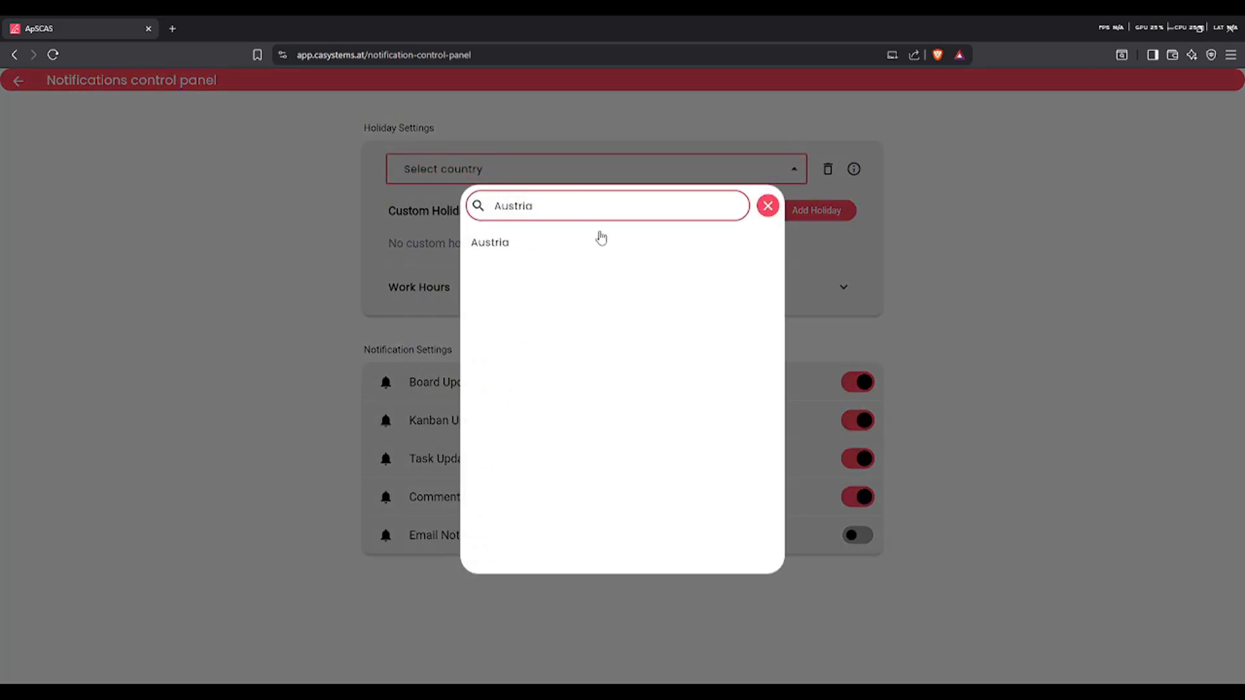
left_click(627, 245)
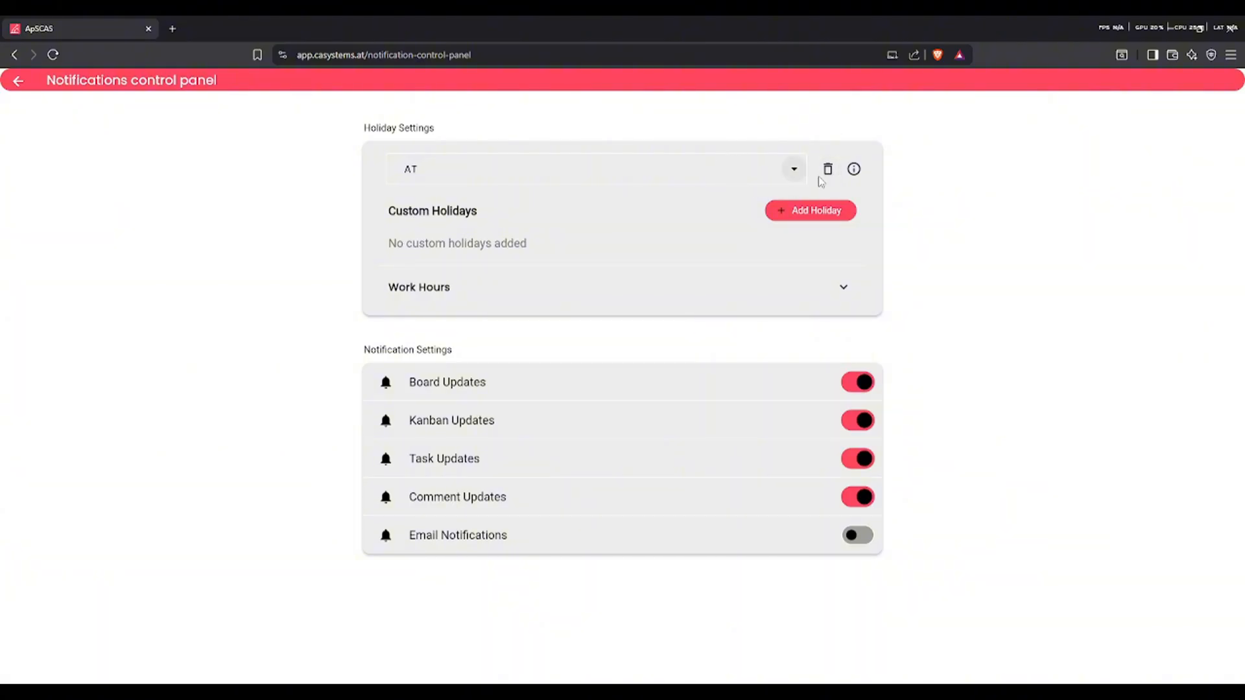
left_click(854, 170)
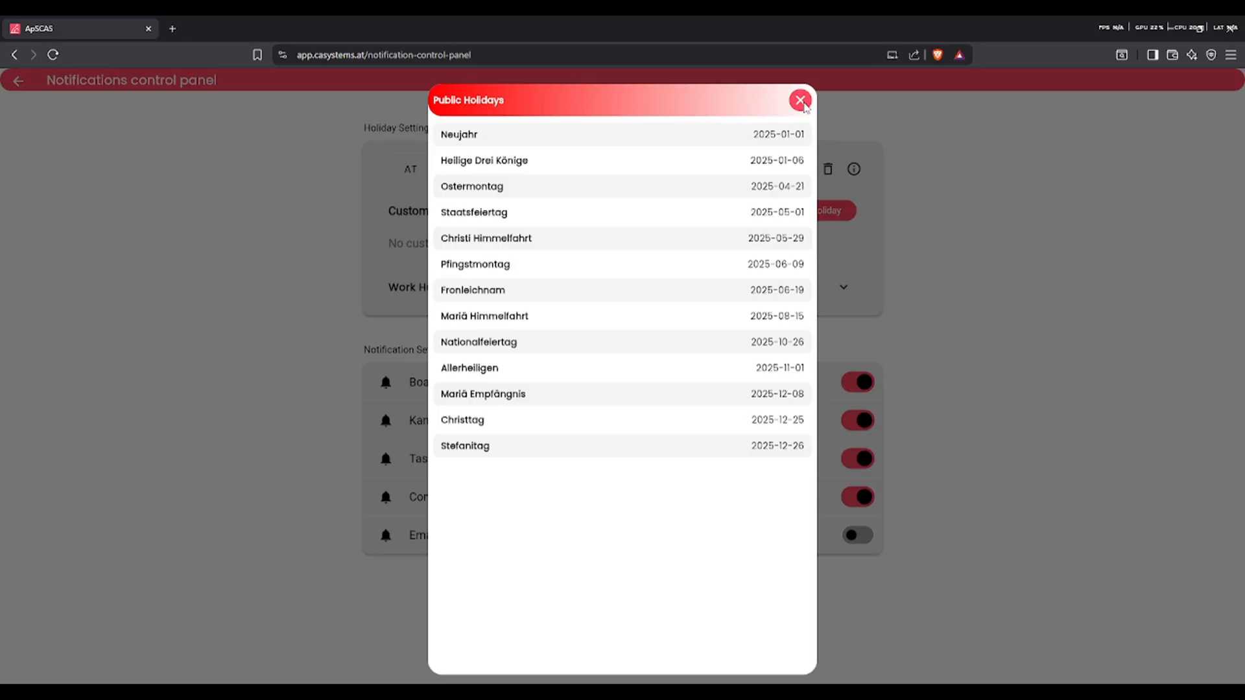
left_click(802, 101)
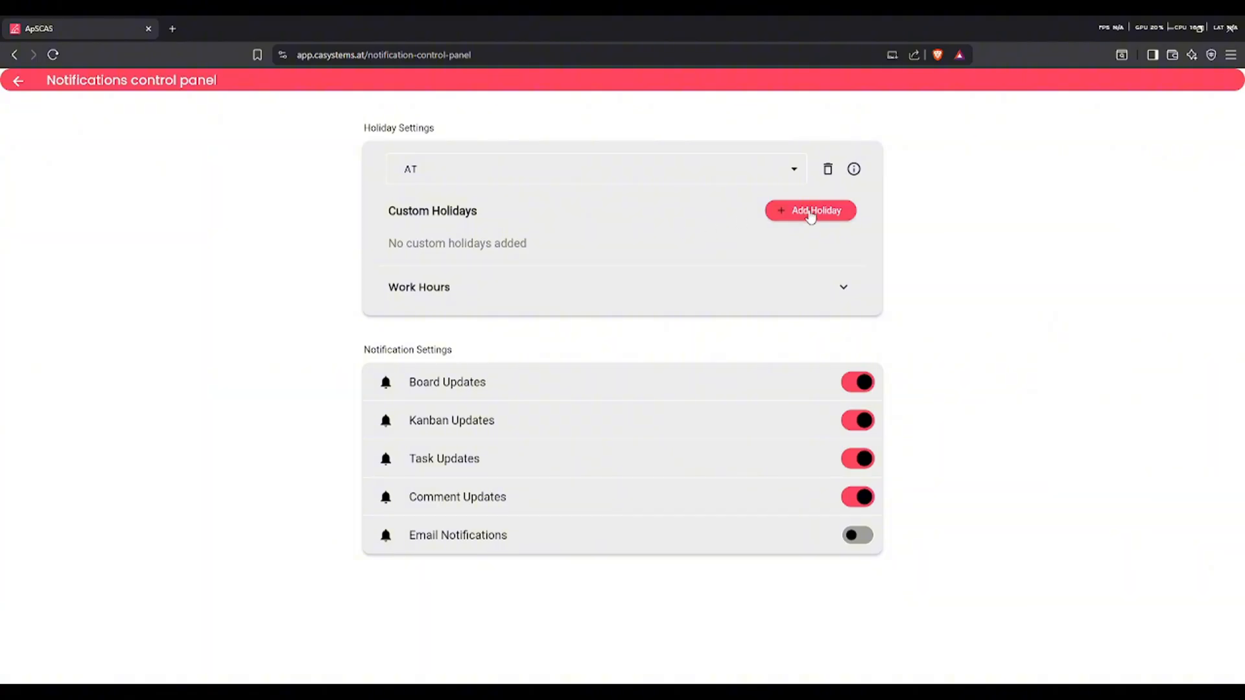
- Add 23 July 2025 as a custom holiday
left_click(810, 216)
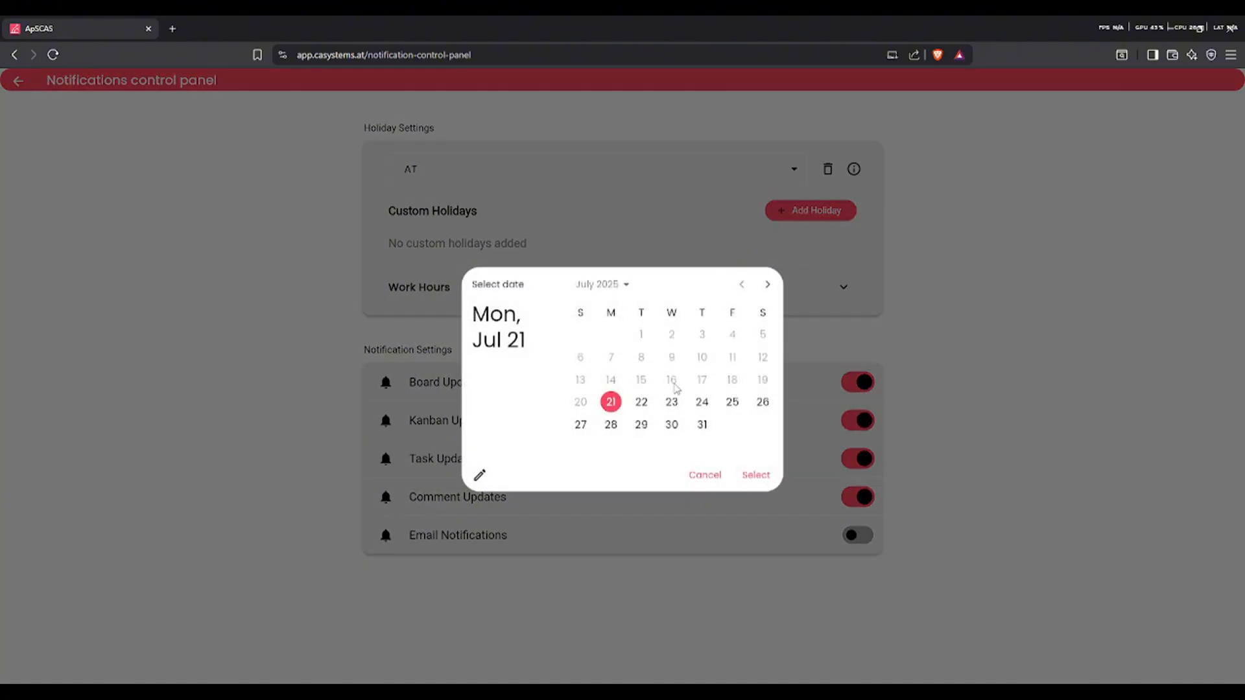
left_click(673, 402)
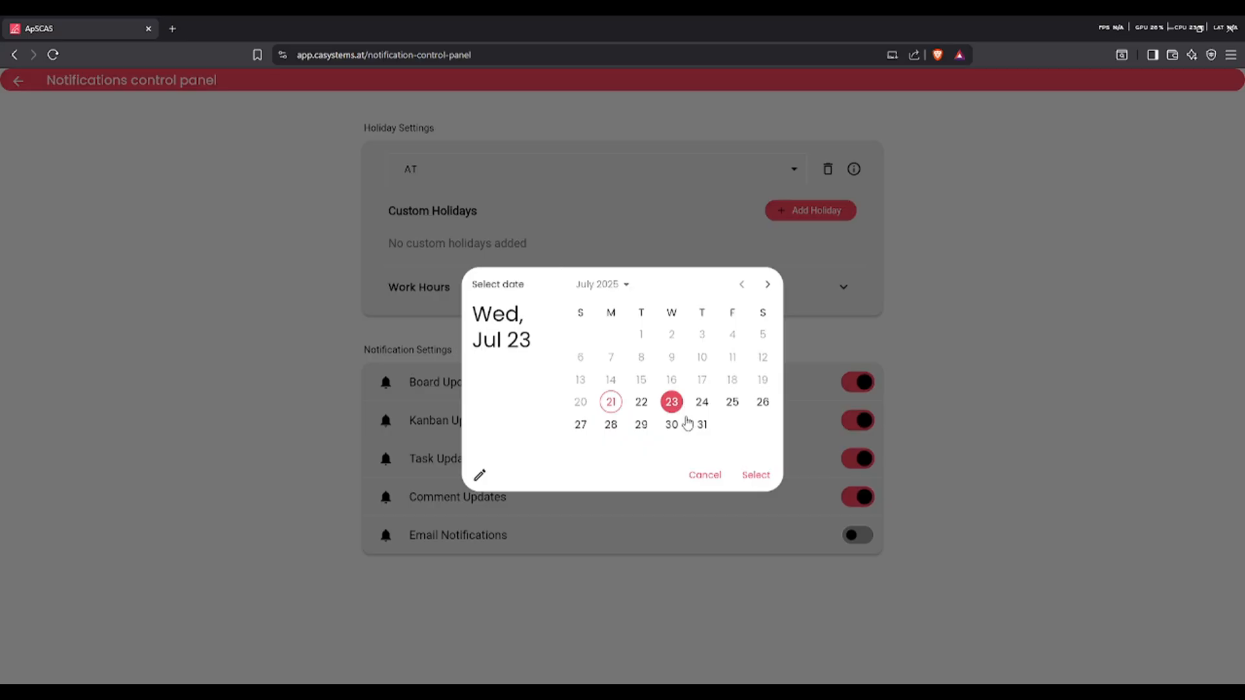
left_click(756, 476)
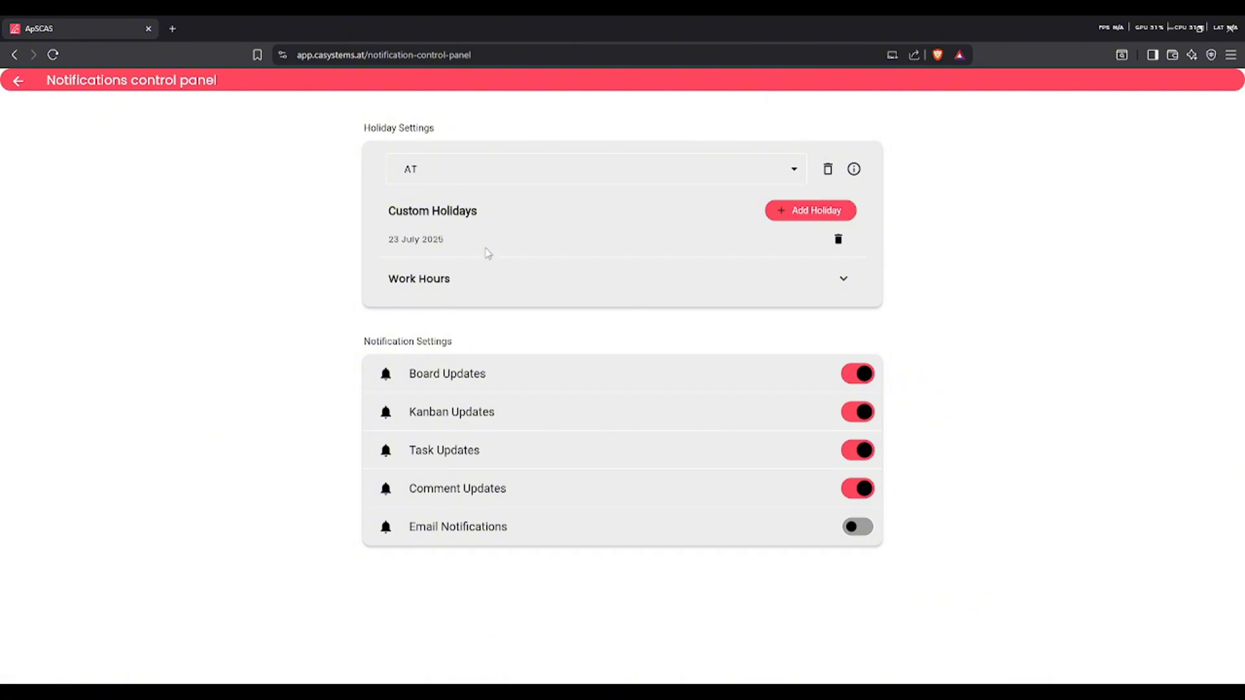
- Set Monday's work hours to 23:06–23:10
left_click(532, 283)
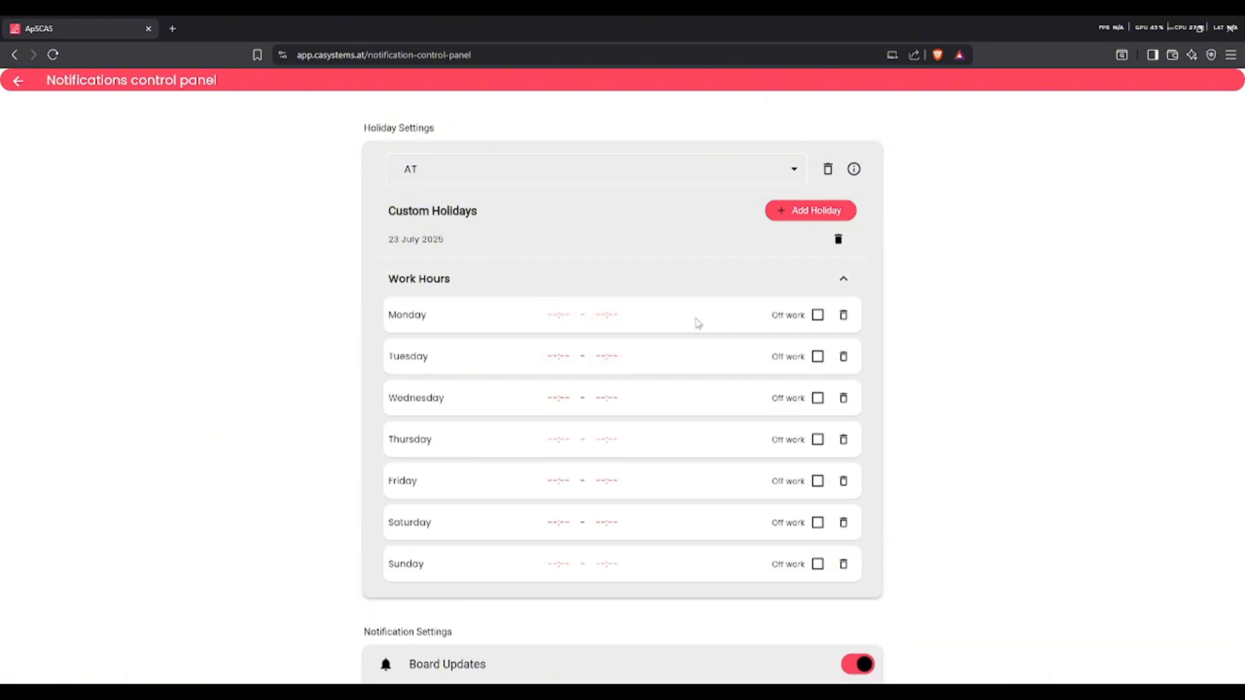
left_click(563, 318)
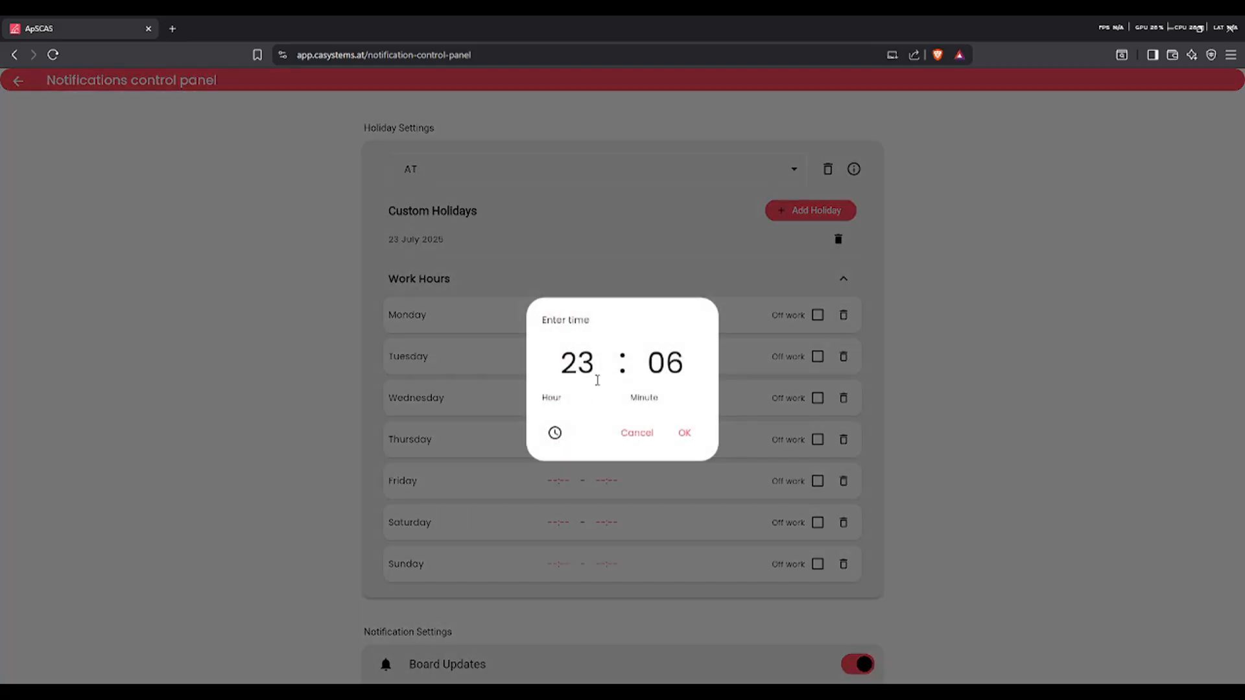
left_click(684, 432)
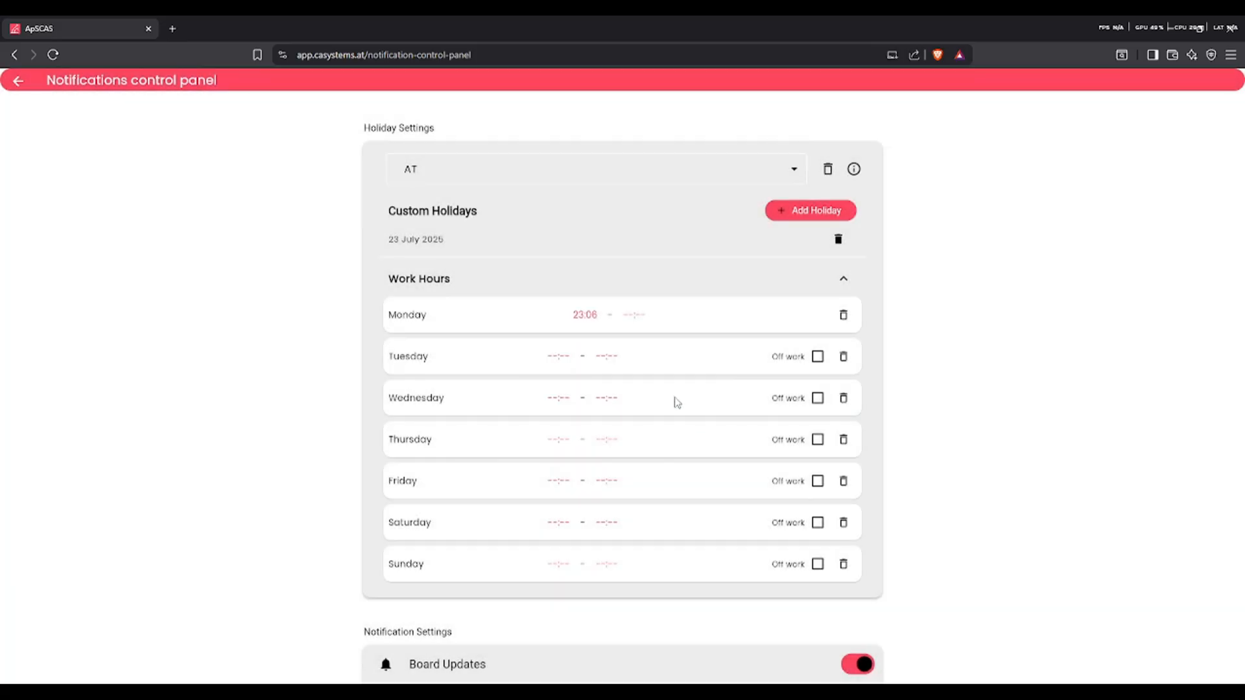
left_click(634, 319)
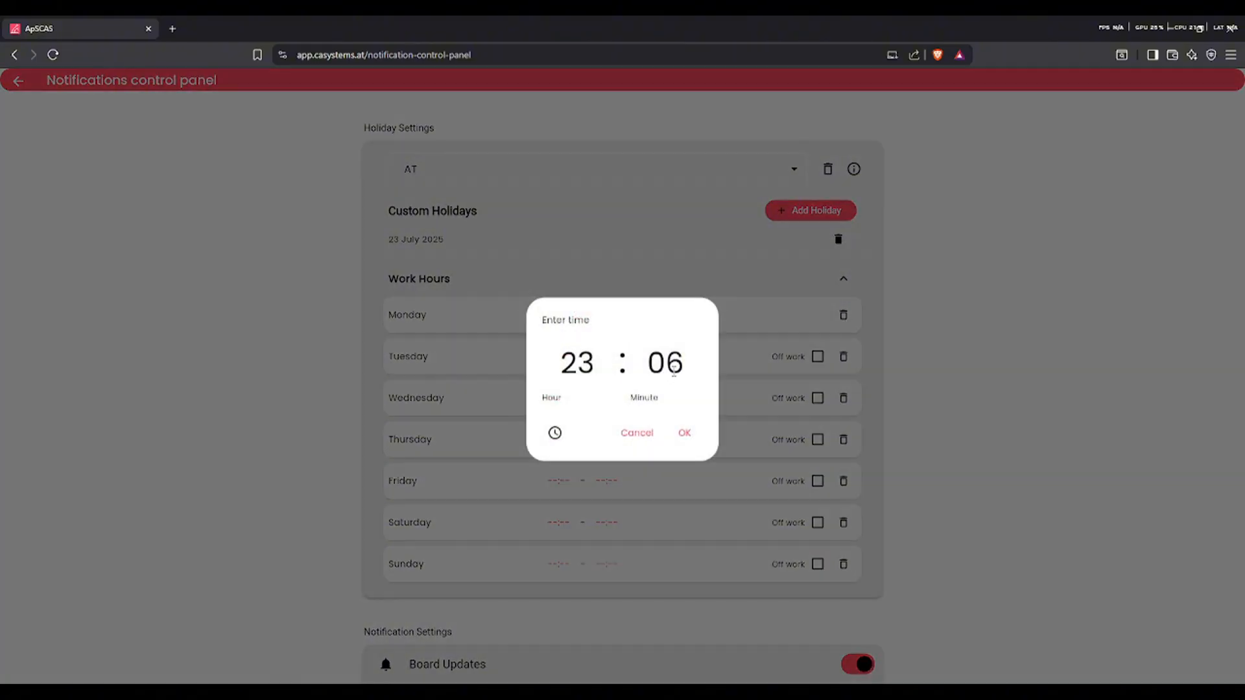
left_click(675, 363)
type("10")
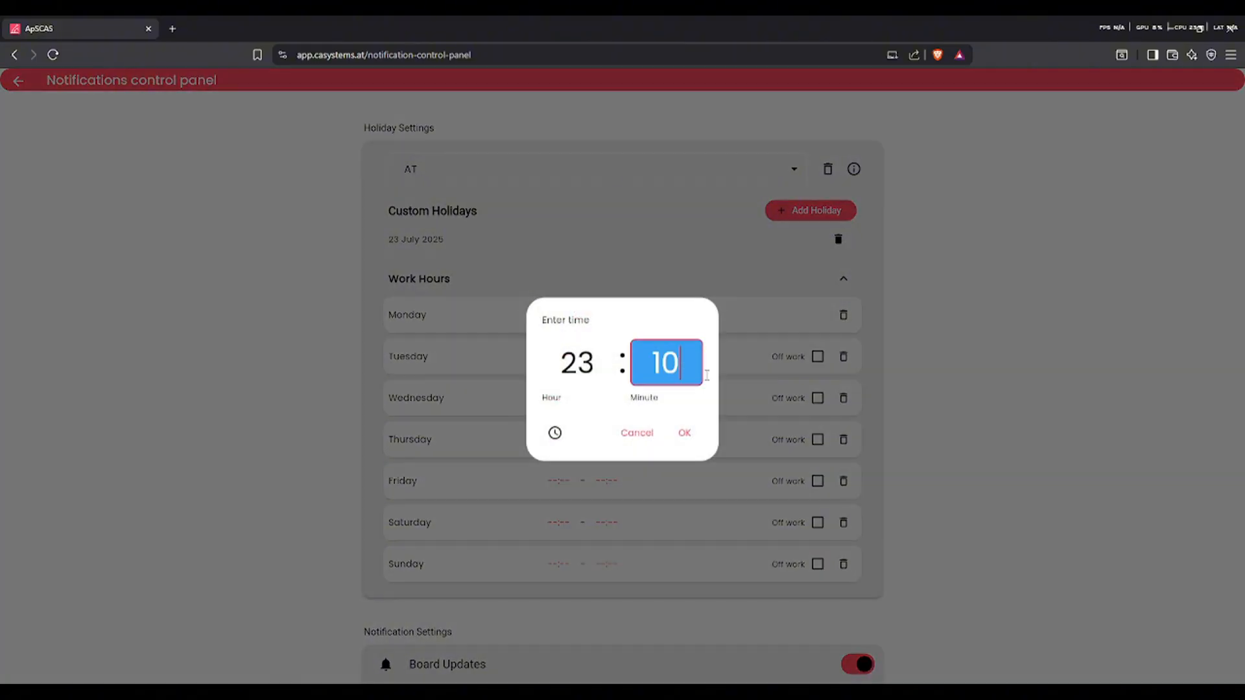
left_click(685, 432)
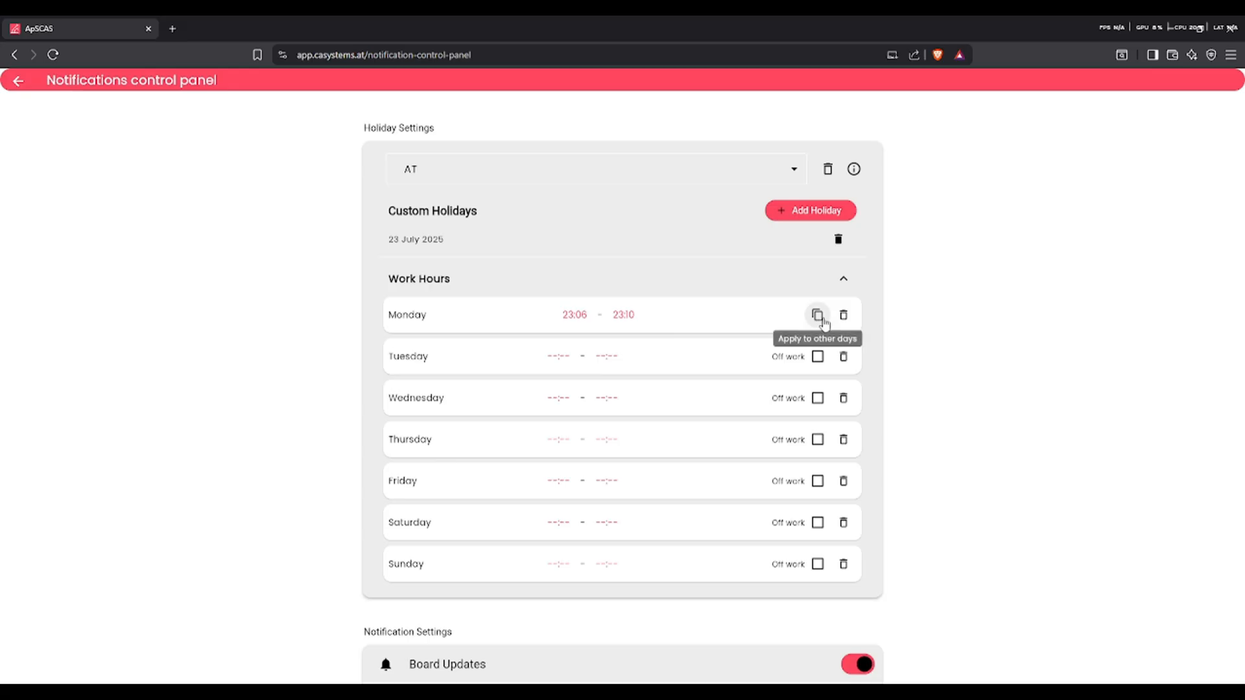
- Apply Monday's 23:06–23:10 hours to Tuesday through Sunday
left_click(817, 314)
left_click(685, 299)
left_click(685, 330)
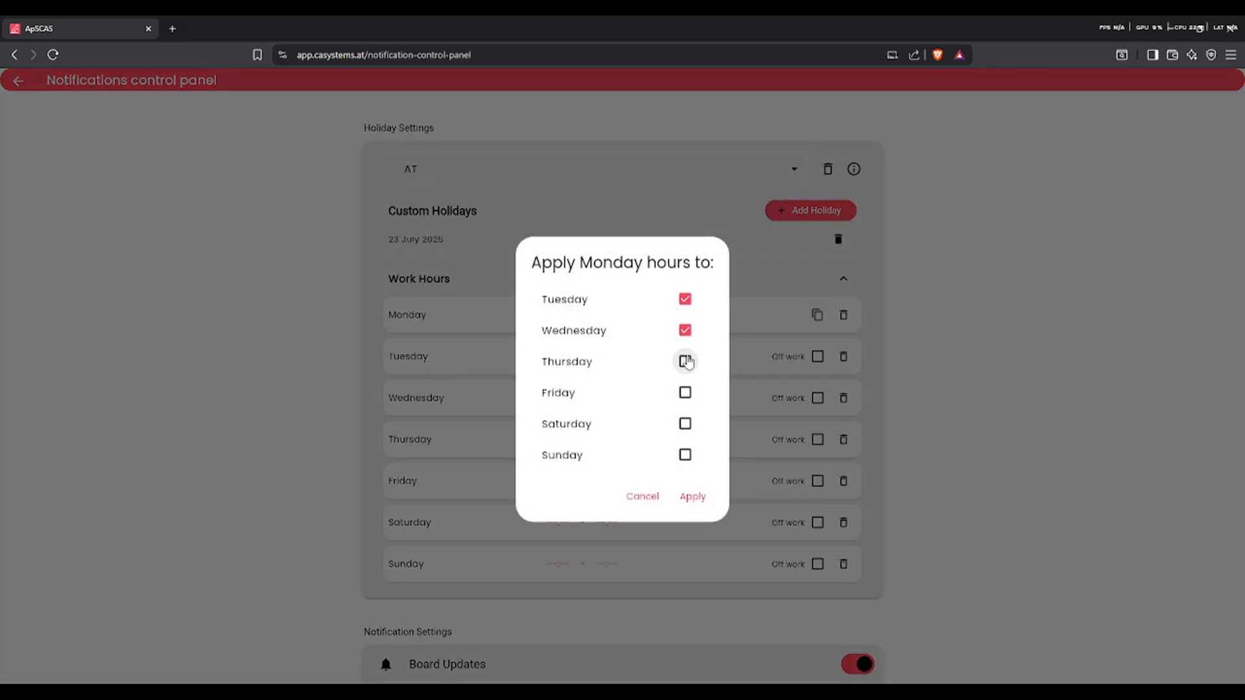
left_click(684, 362)
left_click(685, 392)
left_click(685, 424)
left_click(686, 455)
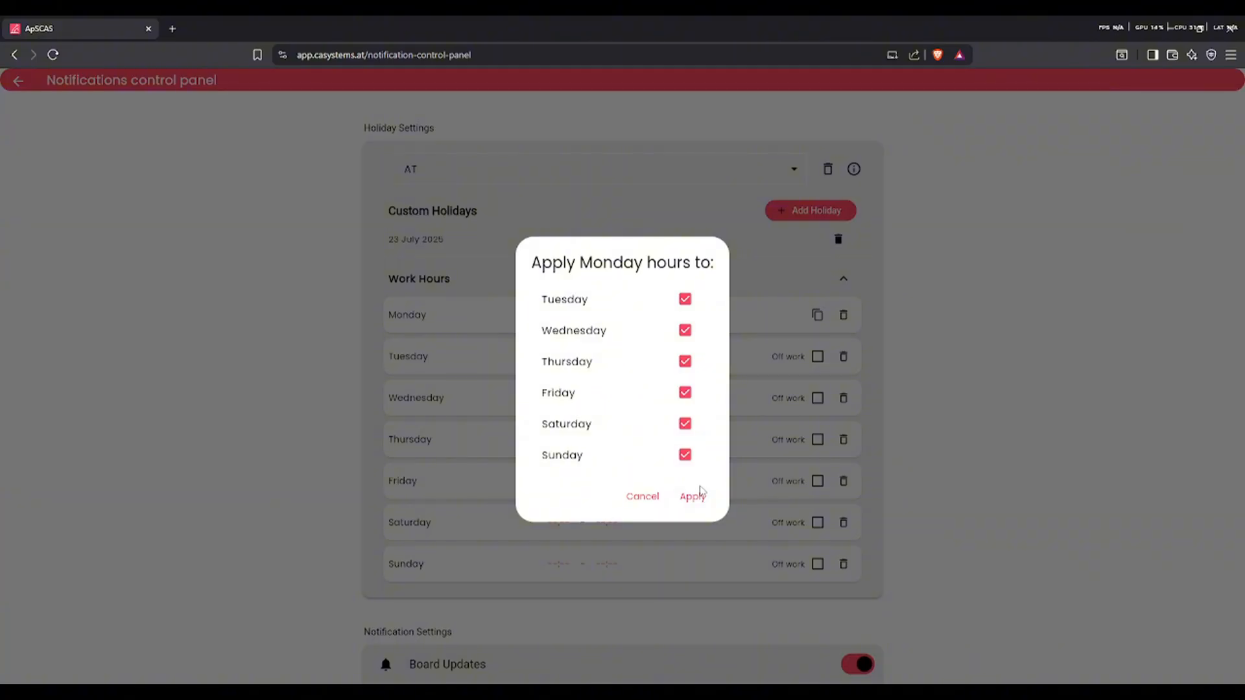
left_click(693, 496)
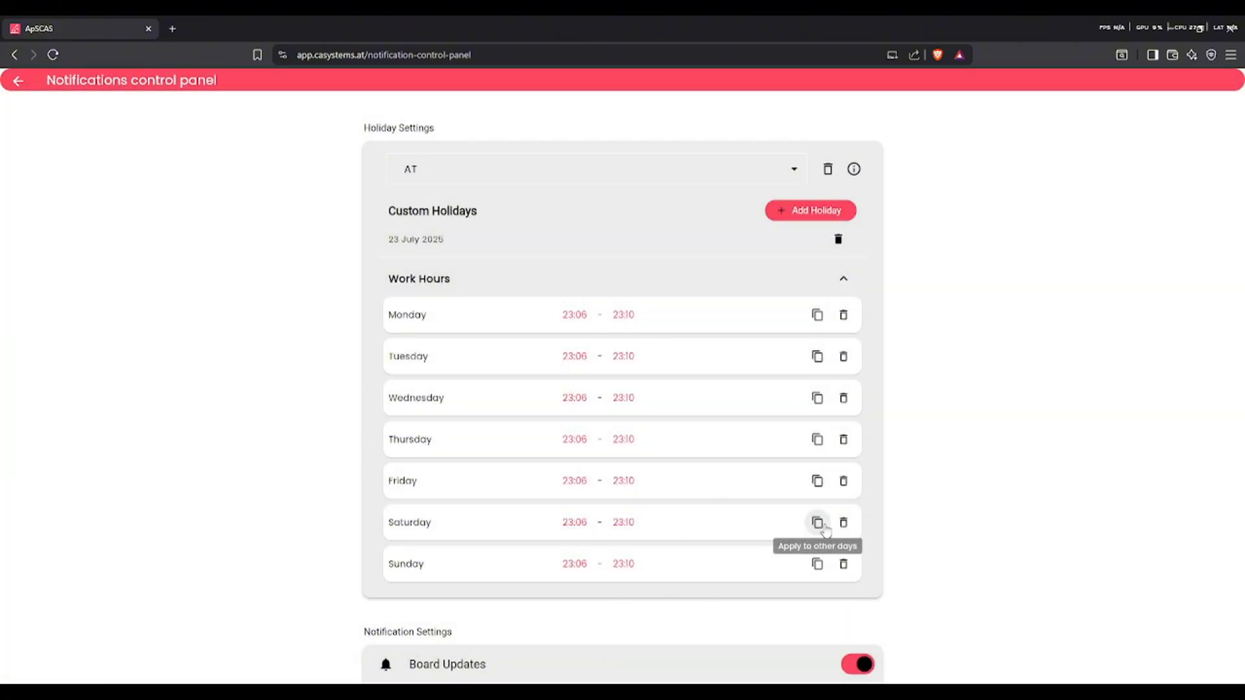
- Delete Sunday's work hours and mark Sunday as off work
left_click(844, 563)
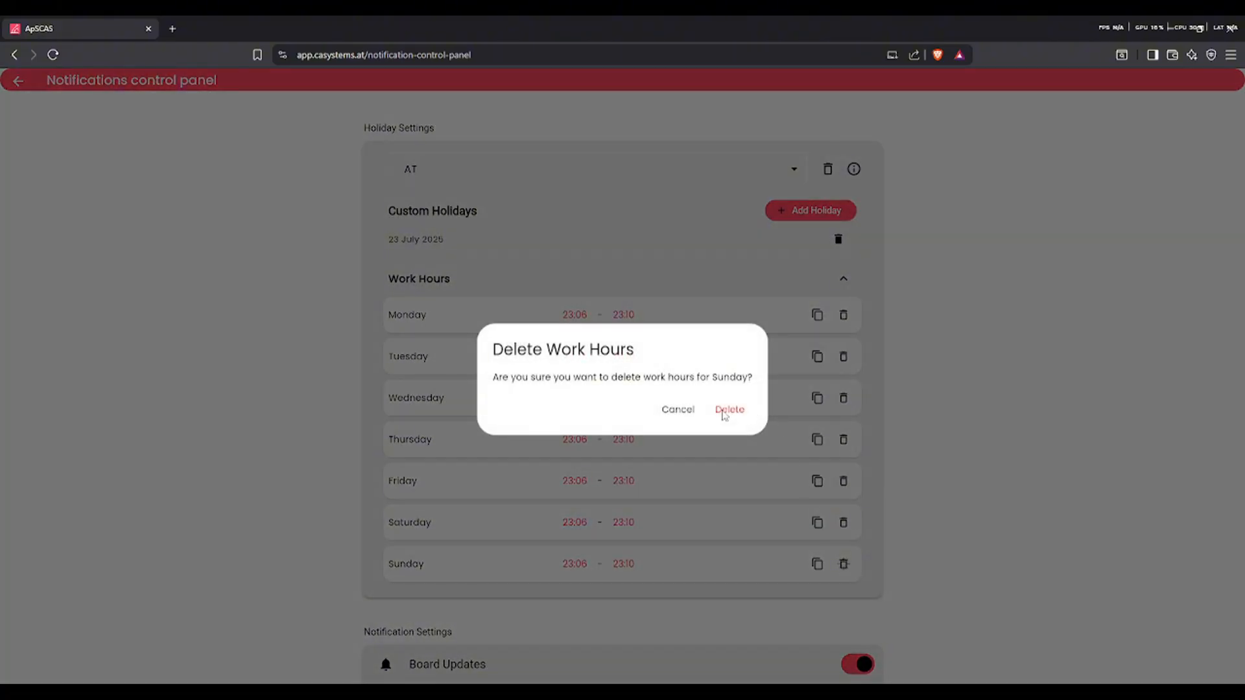
left_click(725, 413)
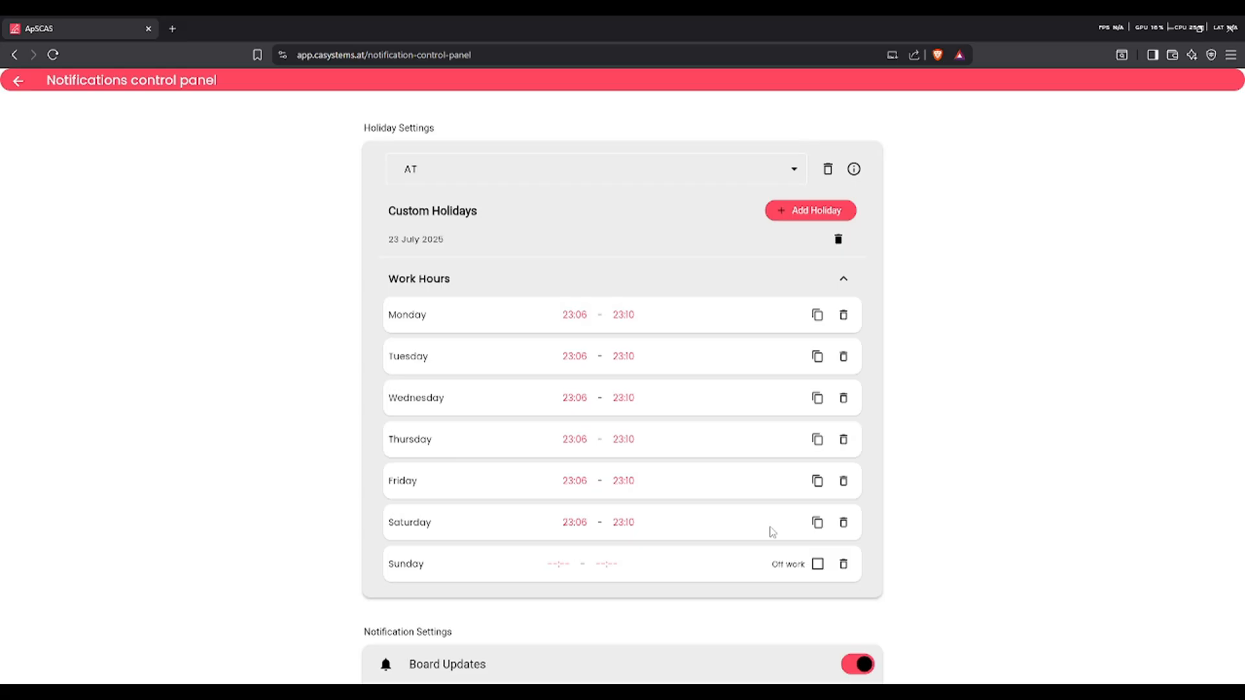
left_click(818, 563)
left_click(20, 83)
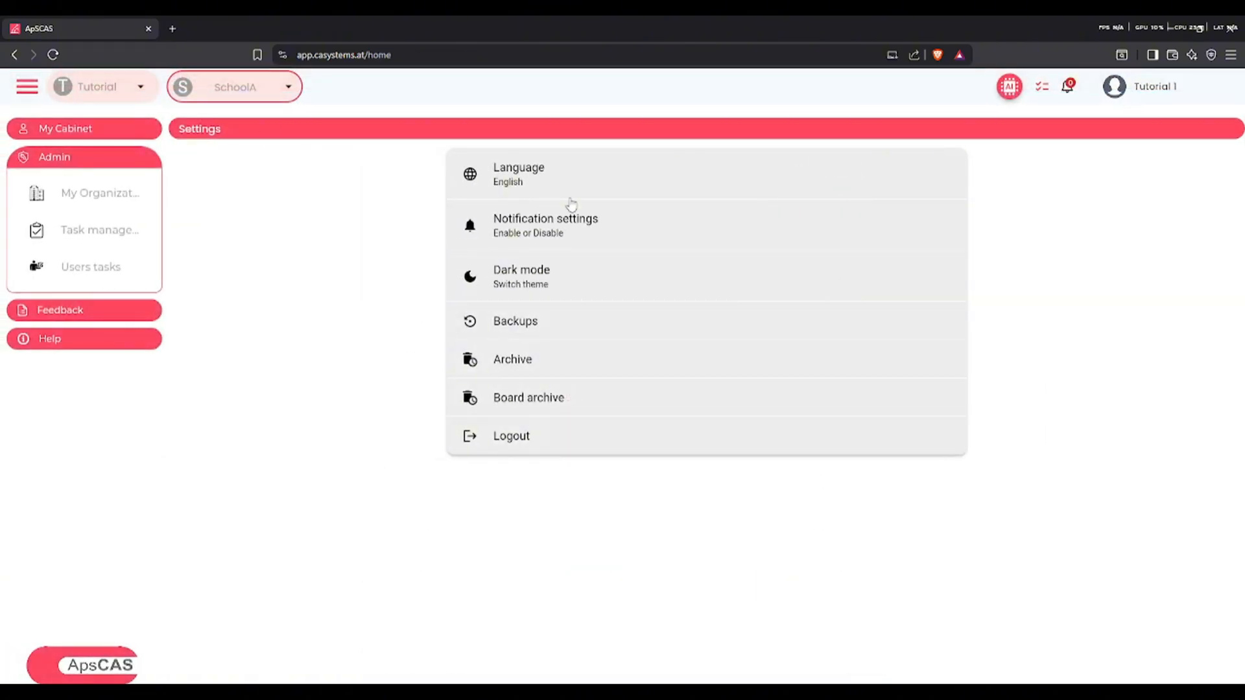
- Try dark mode and back, then create a new backup
left_click(467, 283)
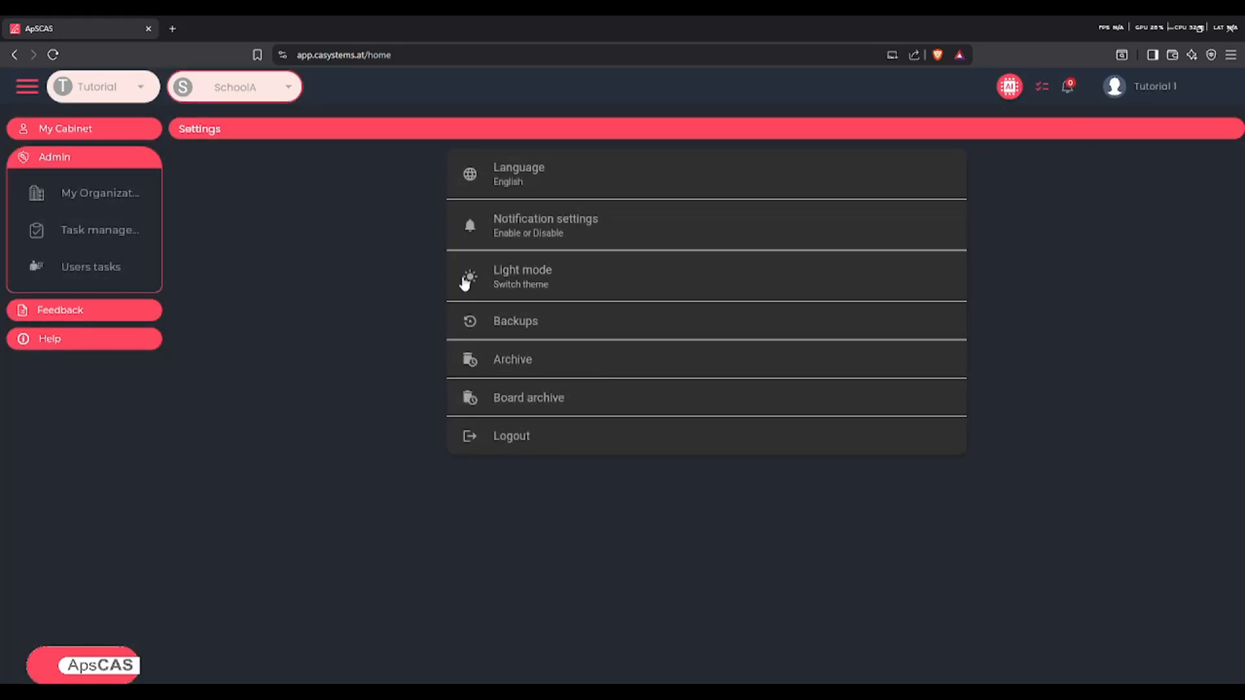
left_click(465, 283)
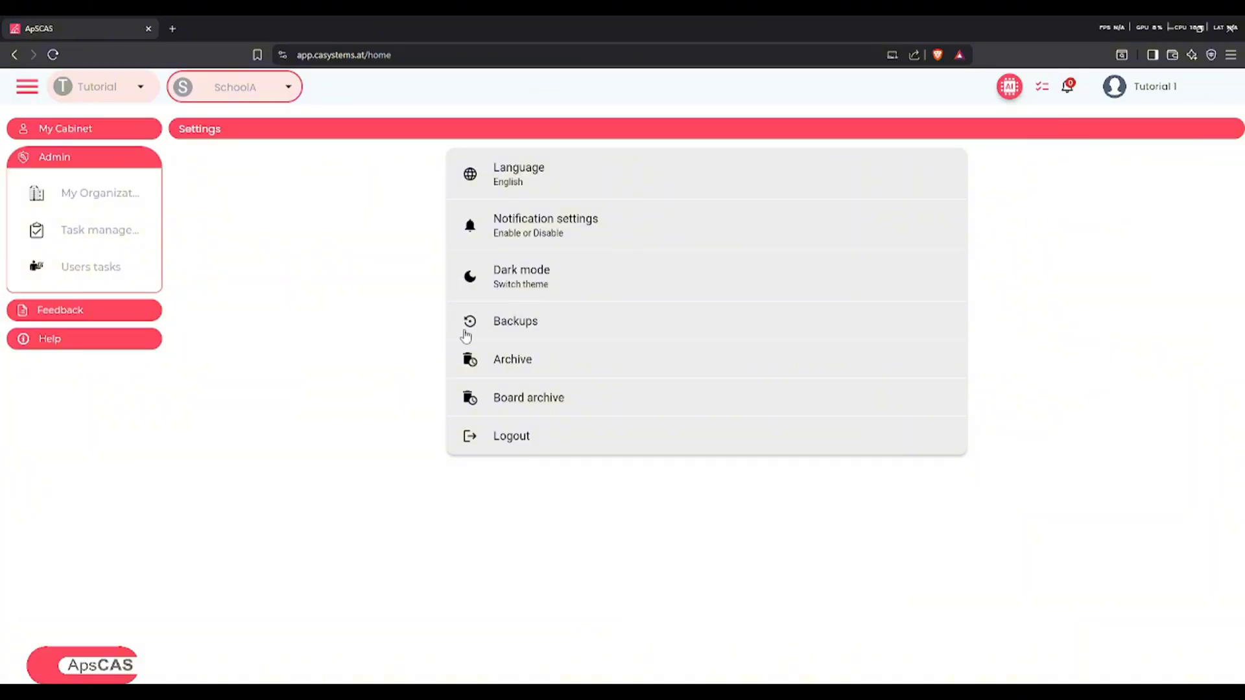
left_click(496, 320)
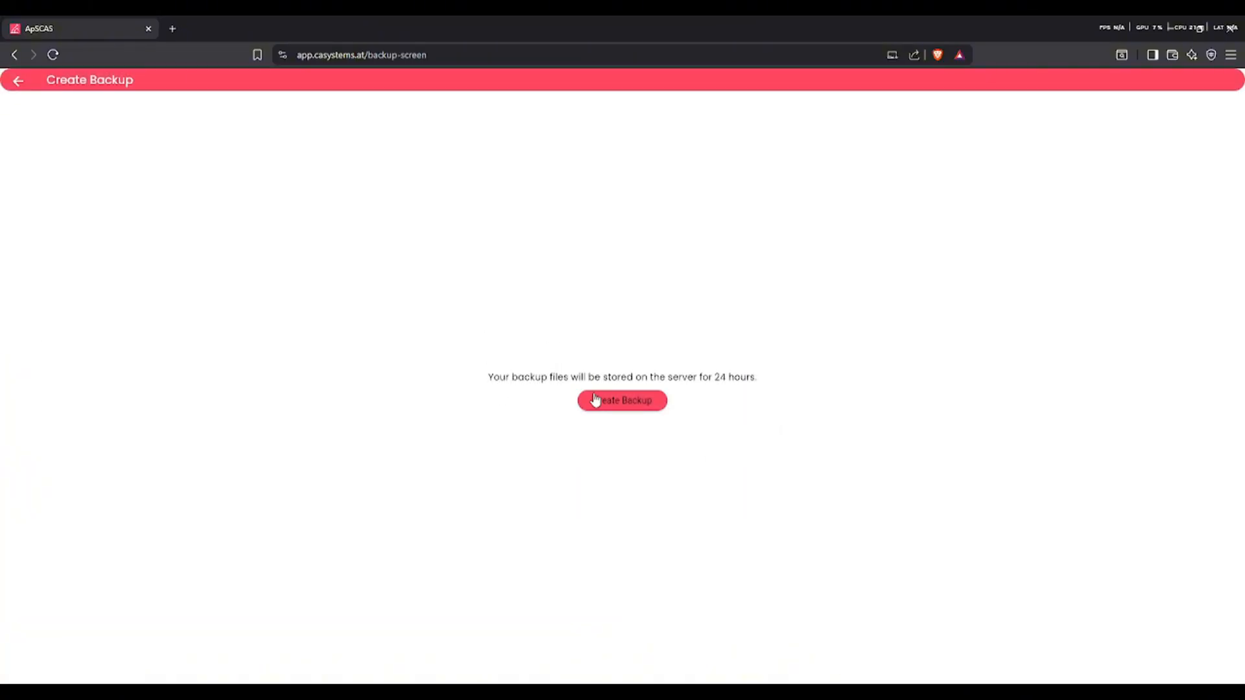
left_click(605, 406)
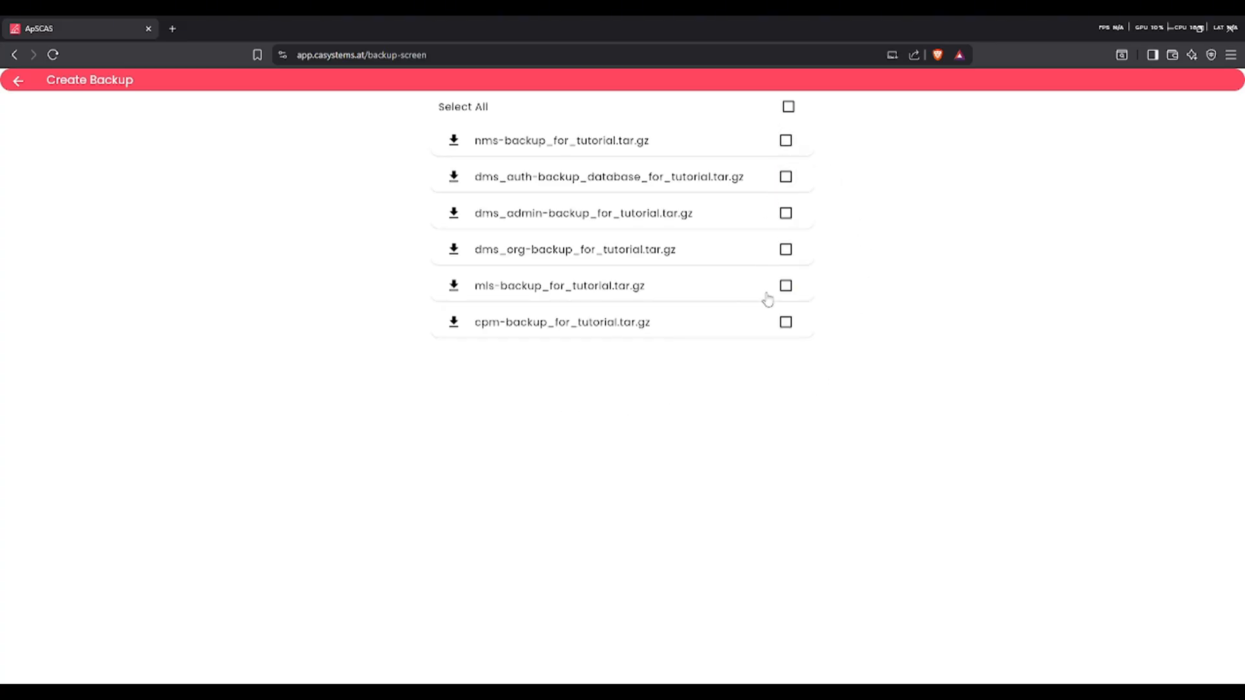
- Select and download all six tar.gz backup files, allowing multiple downloads
left_click(785, 141)
left_click(785, 177)
left_click(788, 106)
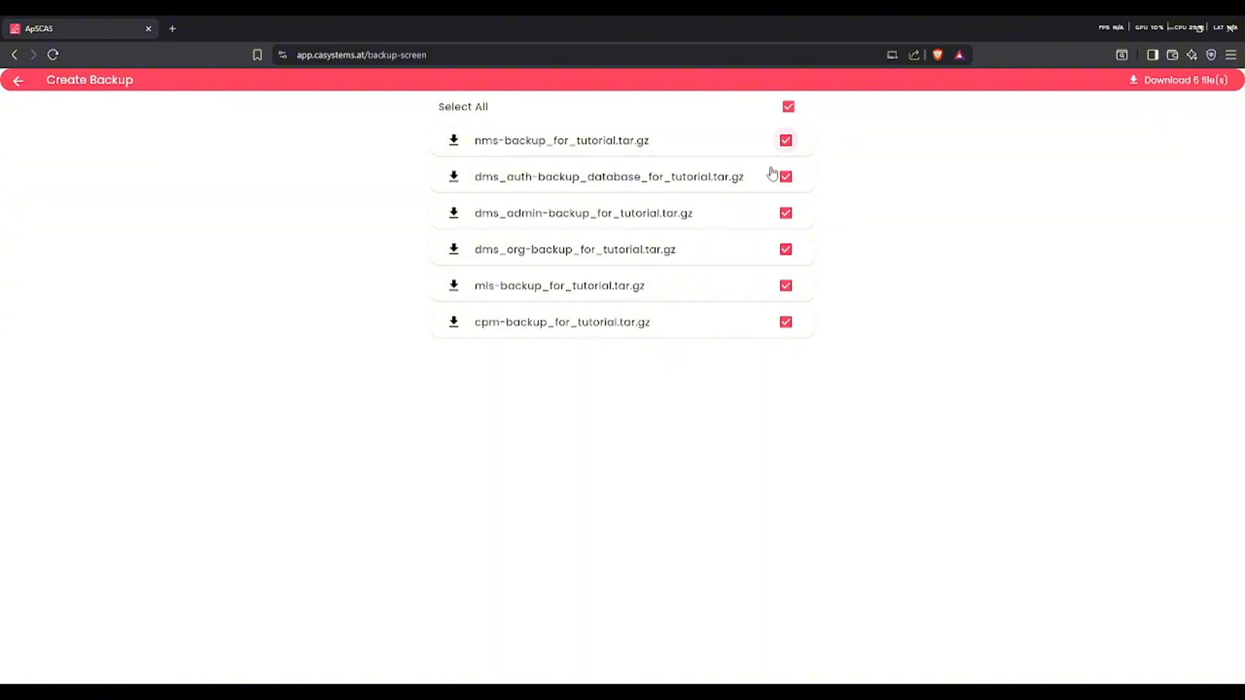
left_click(1179, 81)
left_click(513, 343)
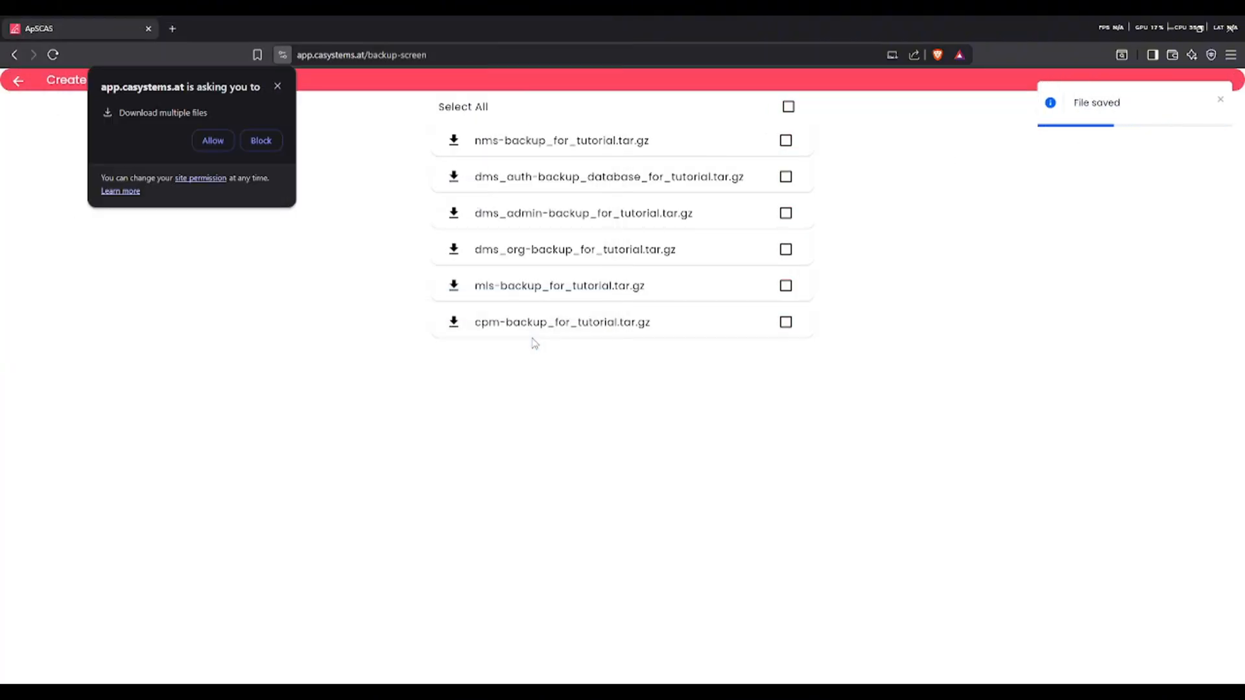
left_click(463, 87)
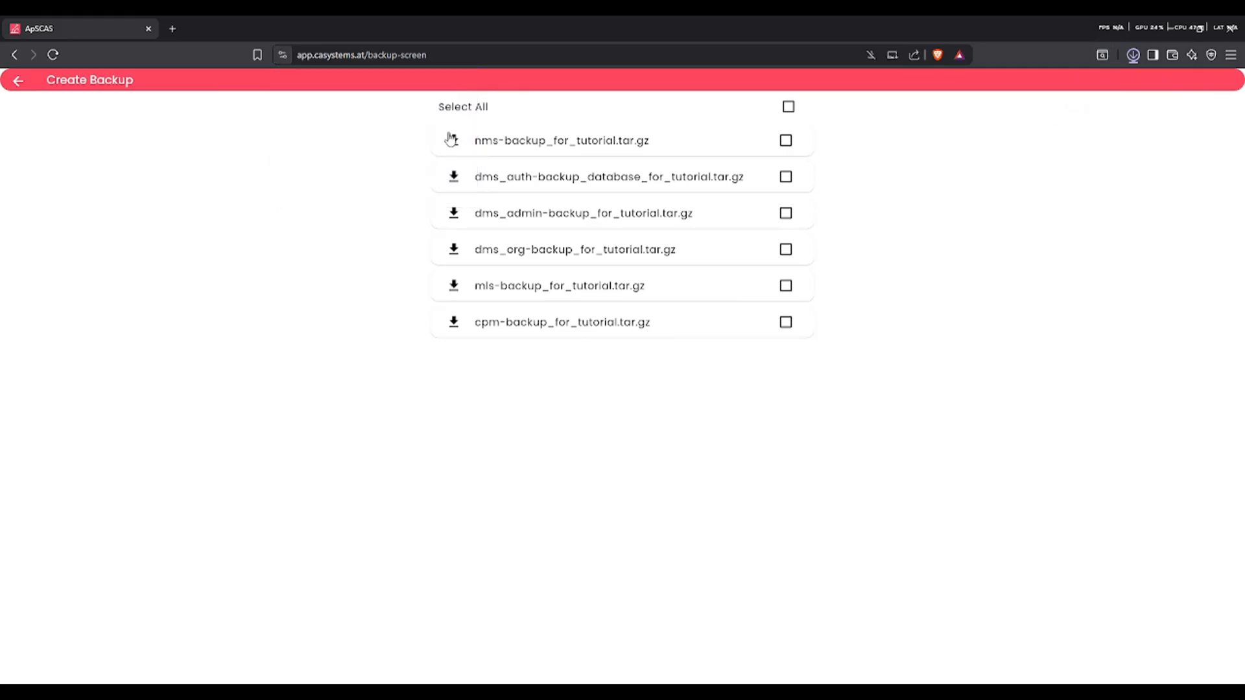
left_click(17, 80)
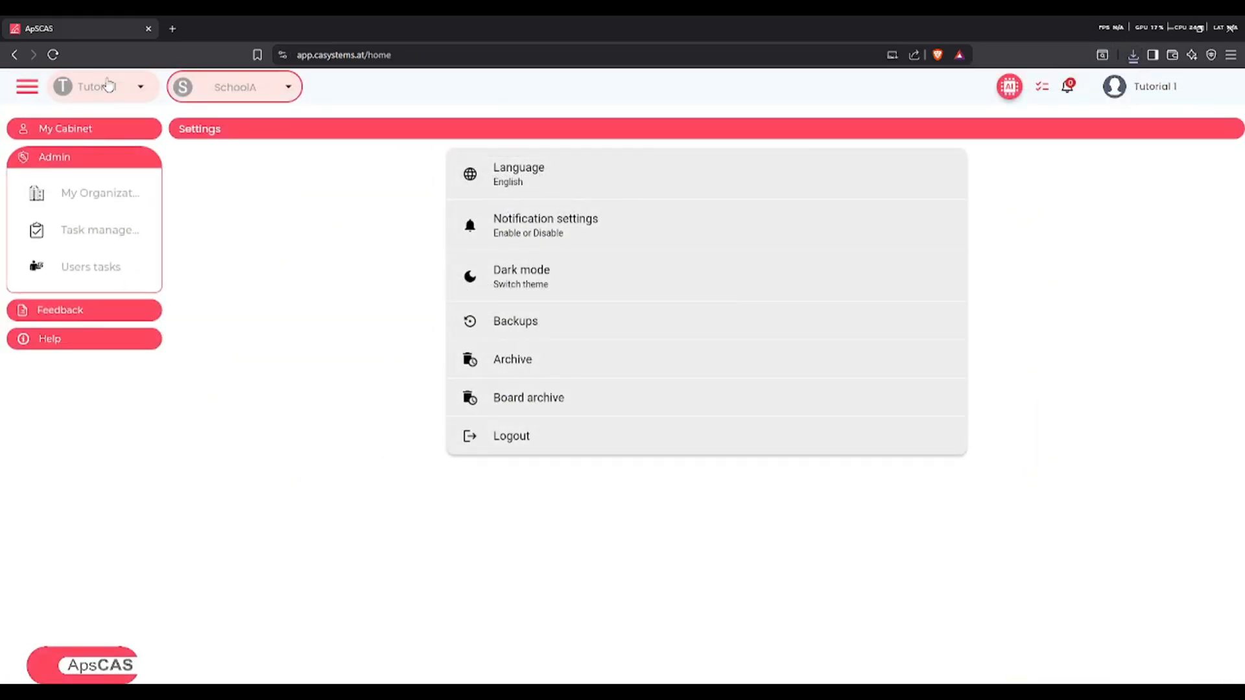
left_click(543, 367)
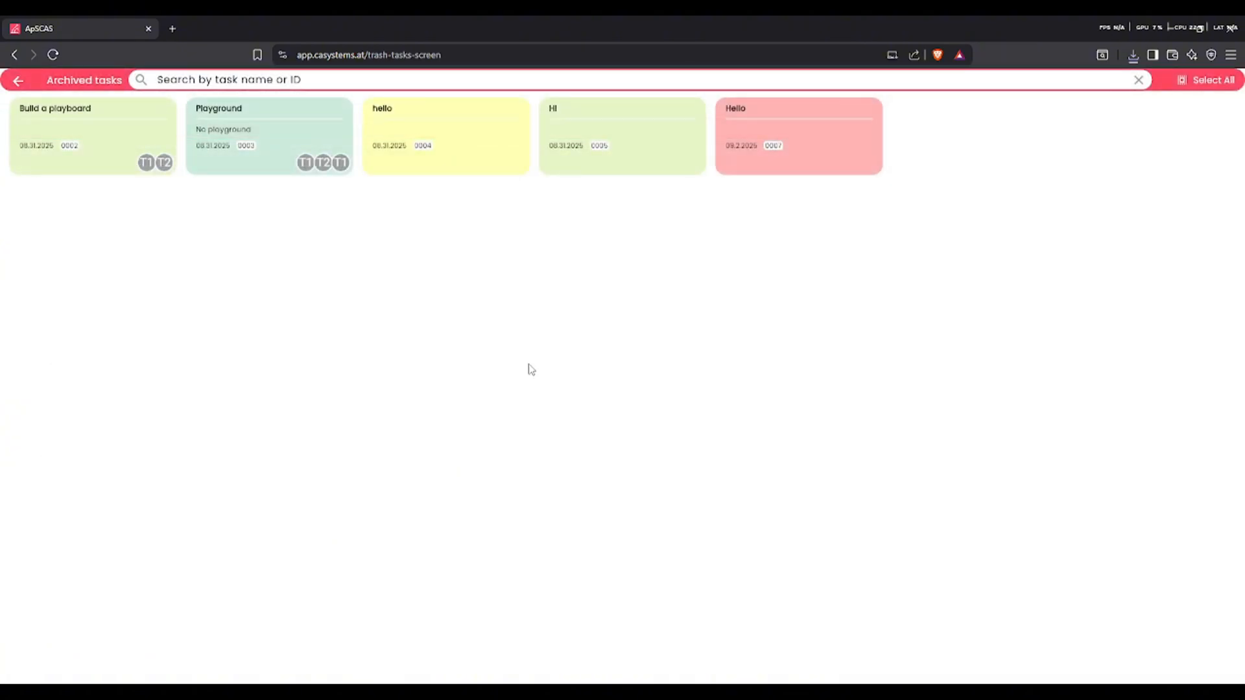
left_click(18, 80)
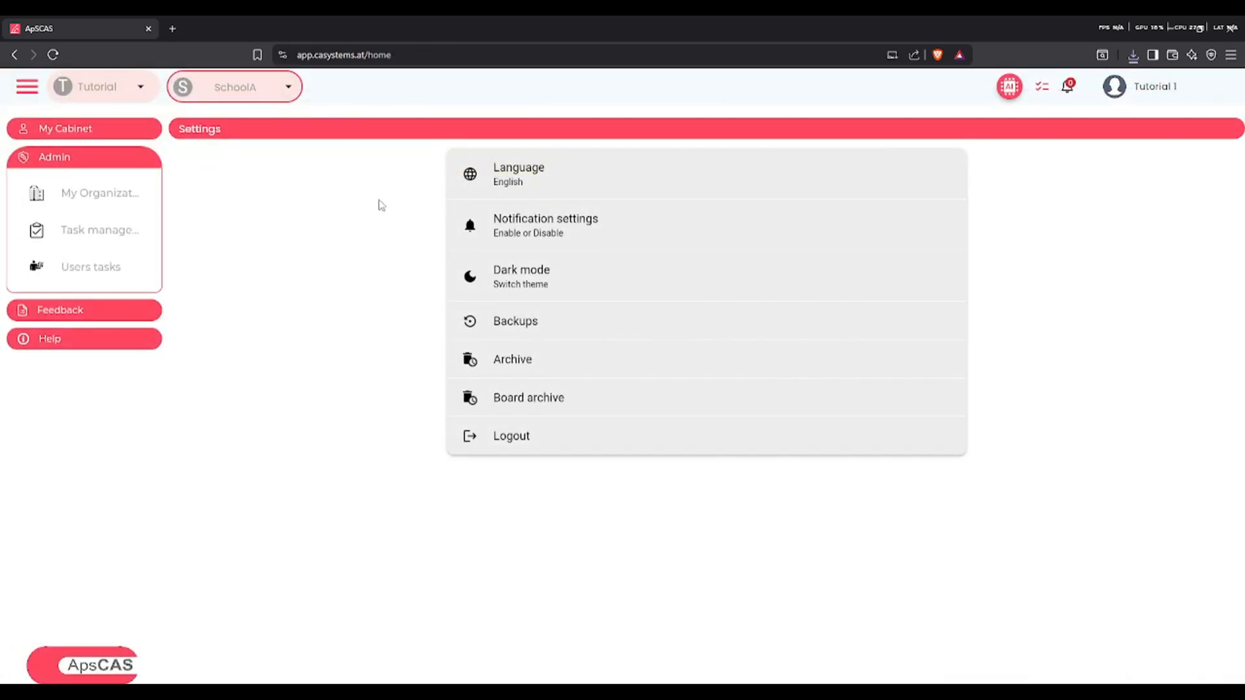
left_click(547, 408)
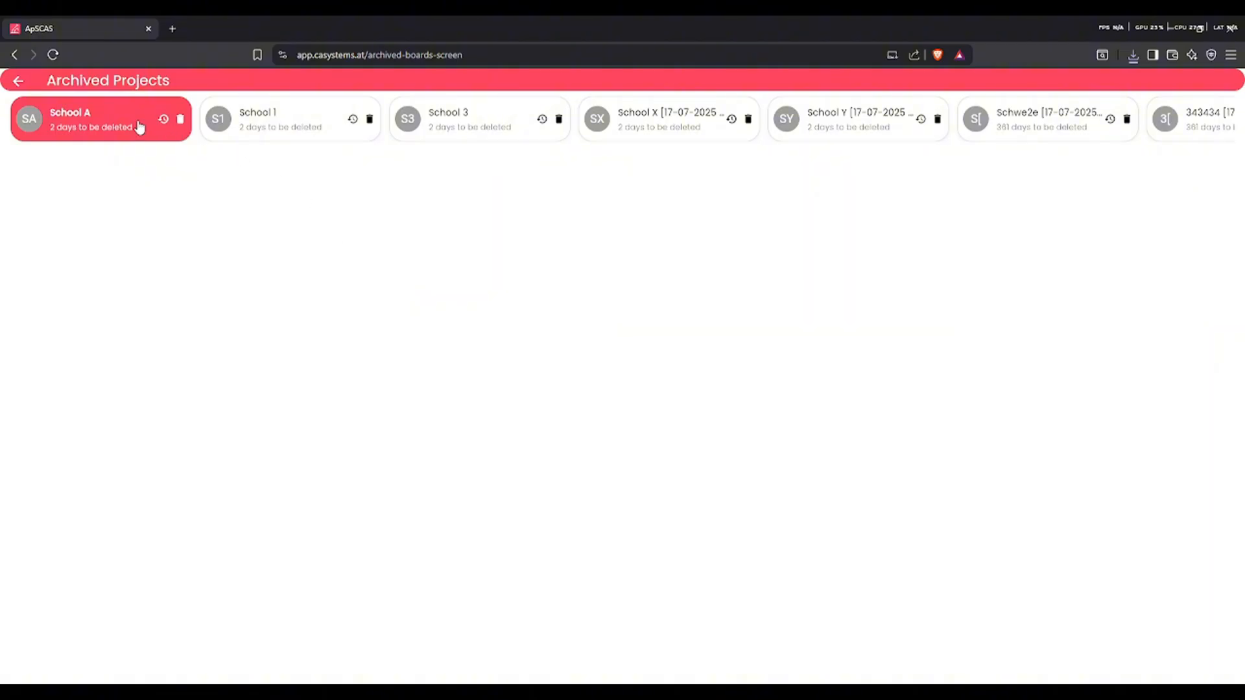
left_click(17, 81)
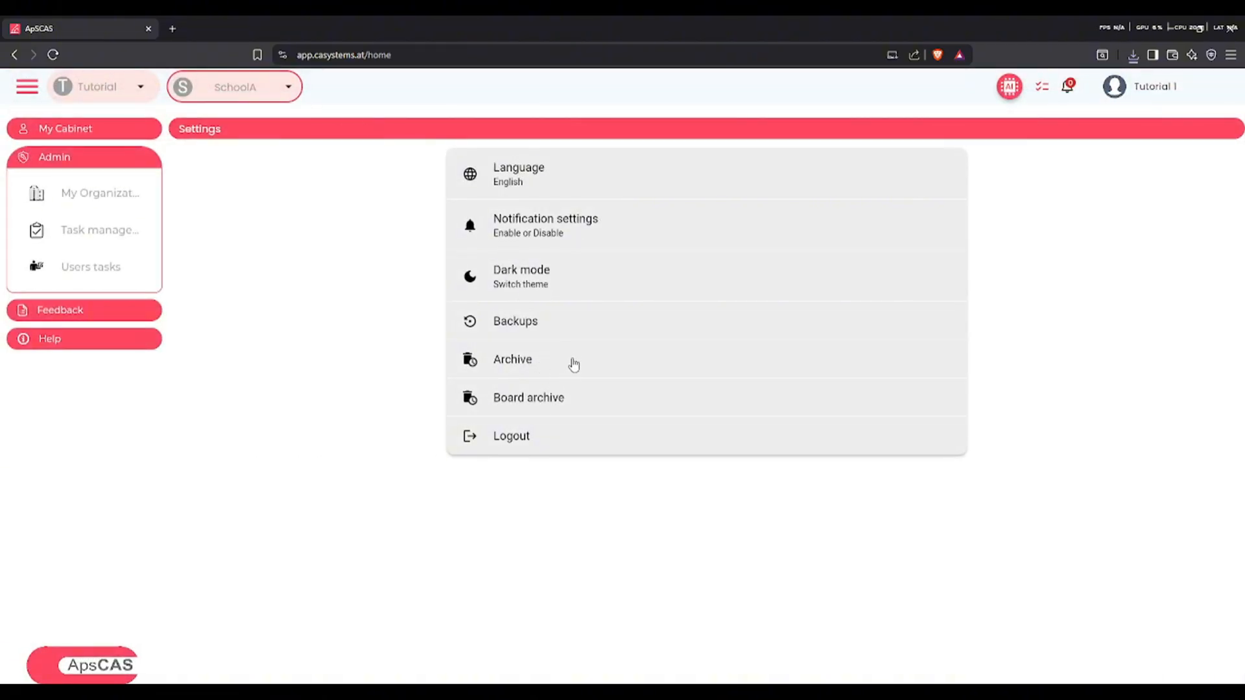
- Open My Account and compare projects of the Tutorial 2 and Tutorial organizations
left_click(1149, 92)
left_click(1152, 147)
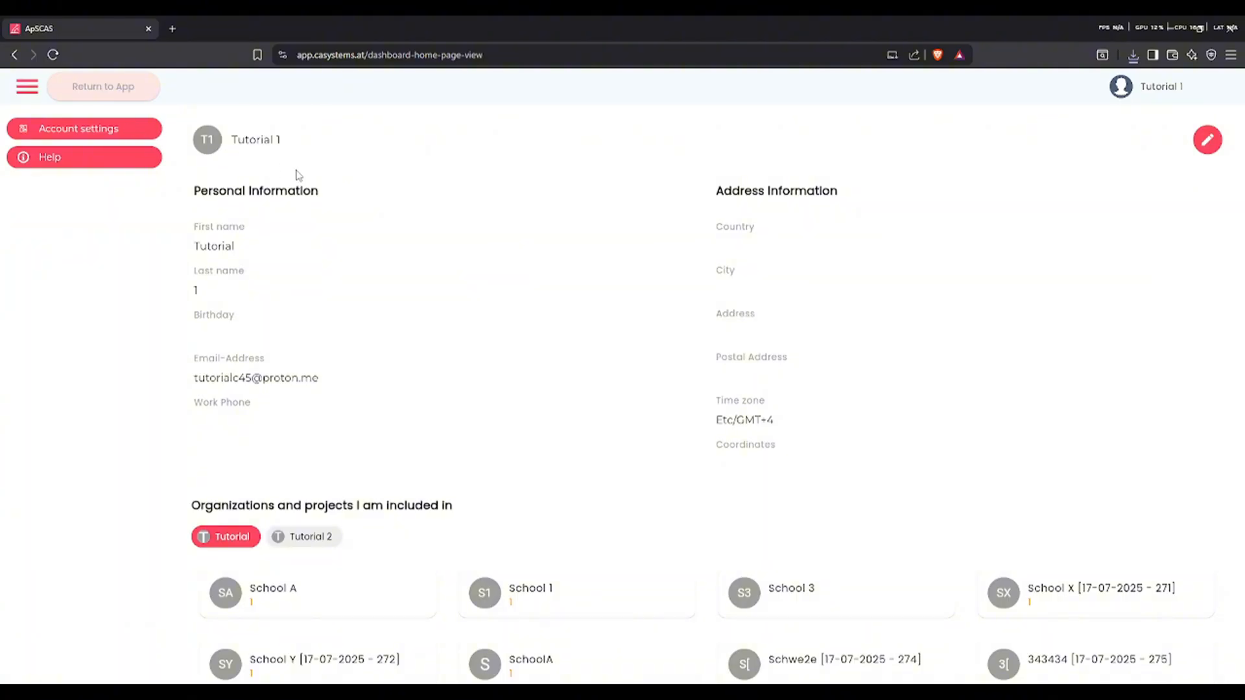
scroll(669, 405, "down", 2)
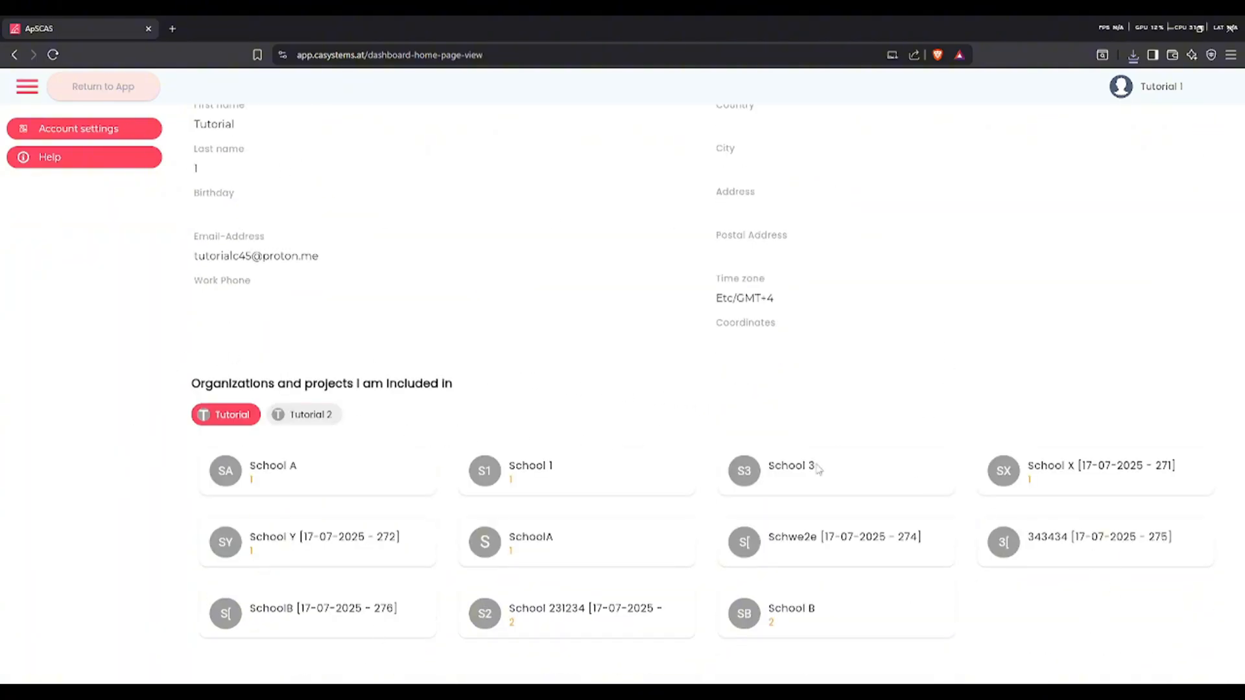
left_click(298, 416)
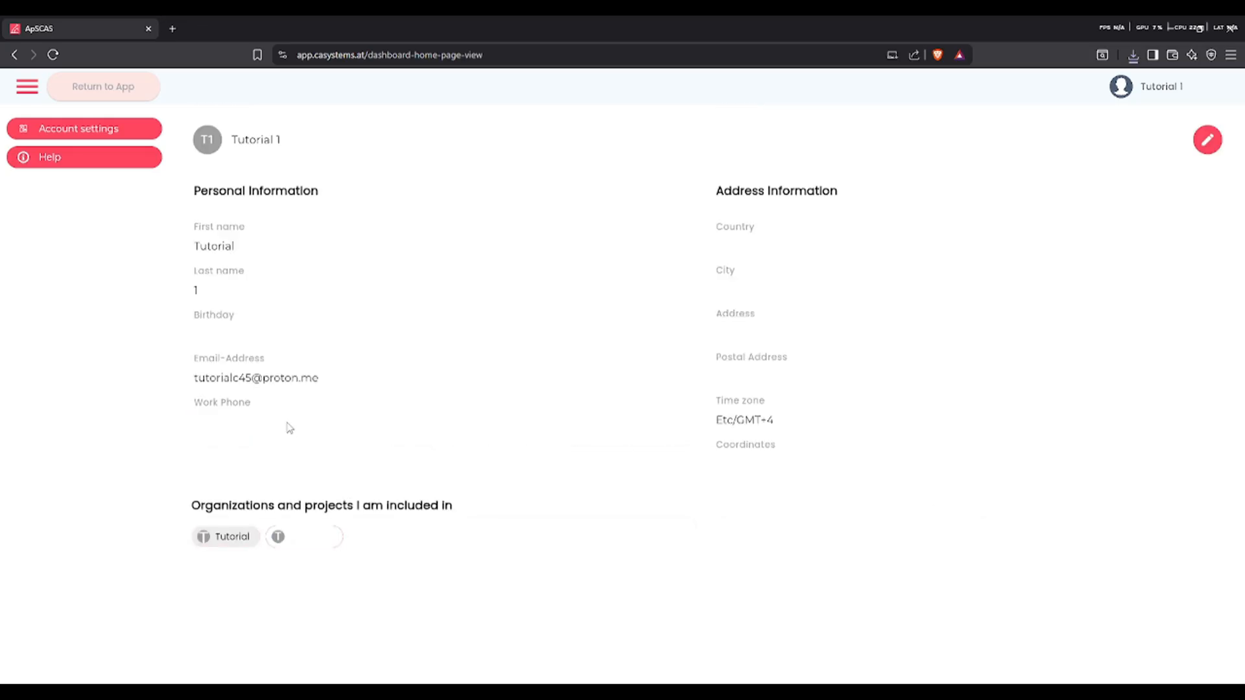
left_click(233, 539)
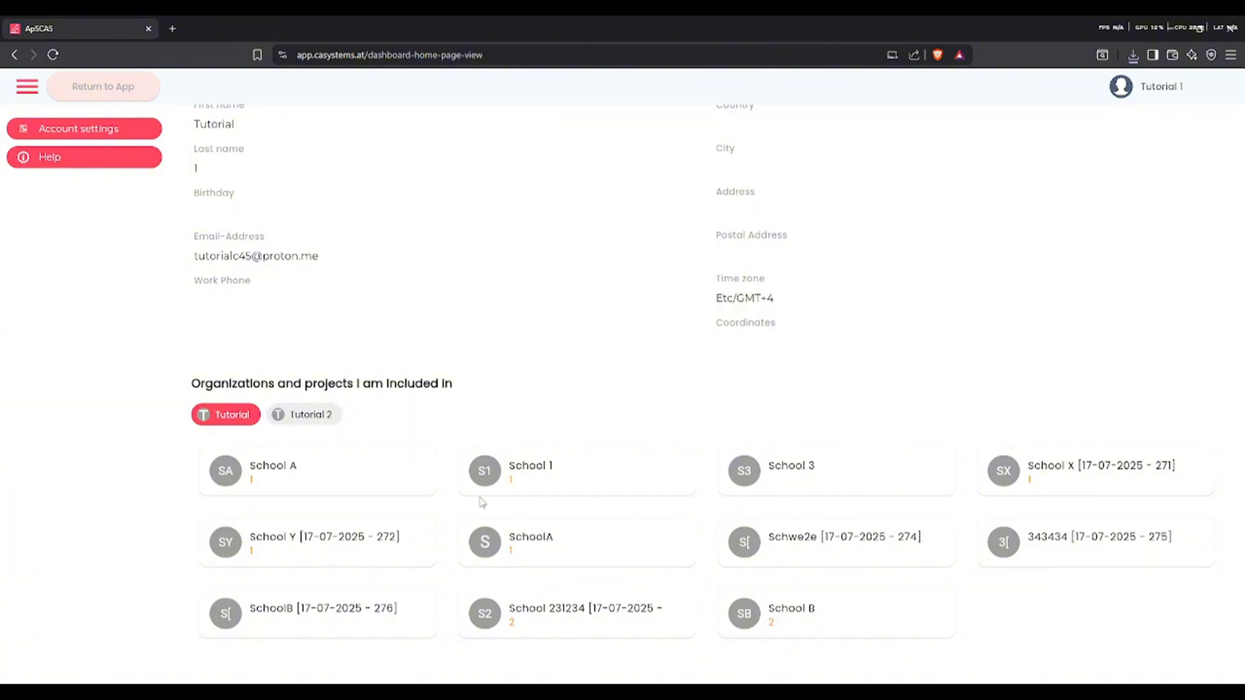
scroll(613, 568, "up", 1)
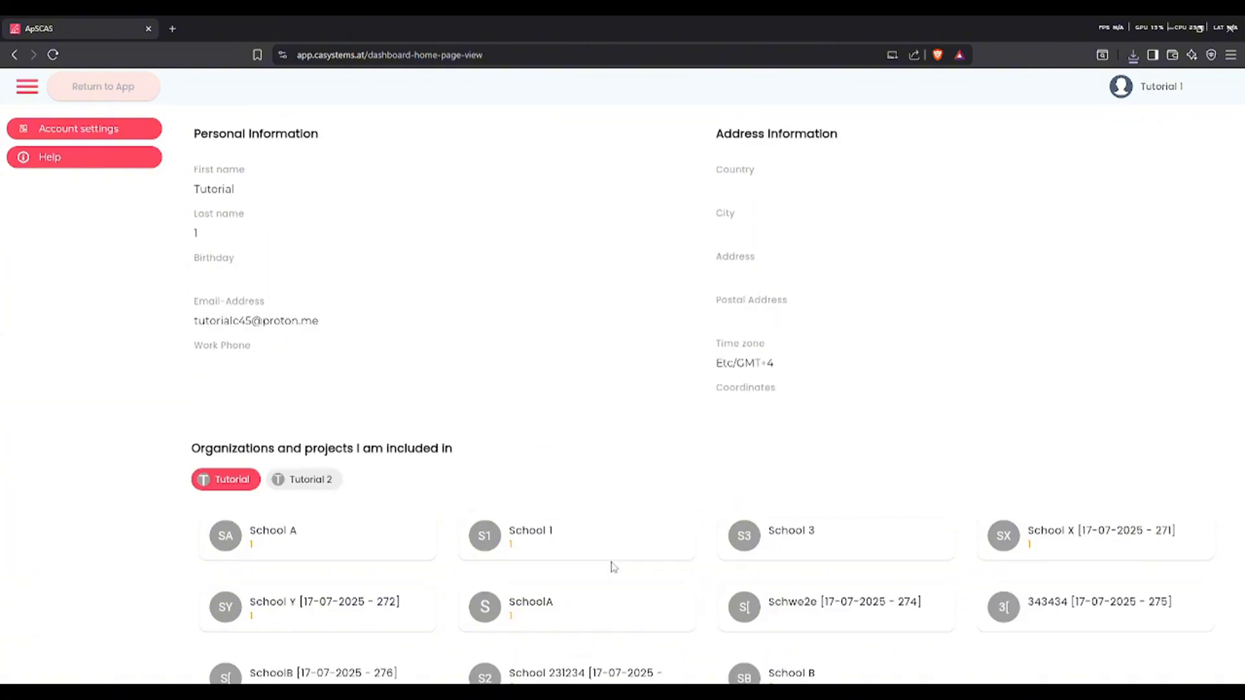
scroll(619, 563, "up", 1)
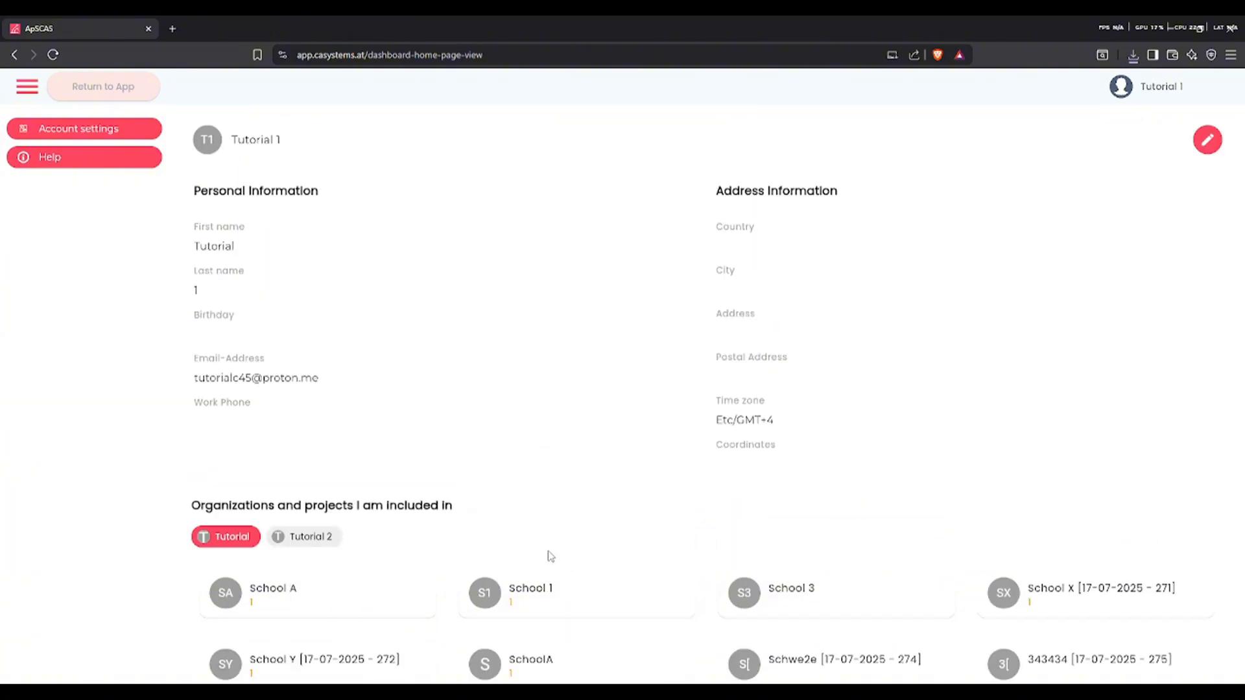
left_click(133, 135)
- Open the Admin console and review its usage charts and the Test, Standard, Custom and Unlimited plans
left_click(134, 192)
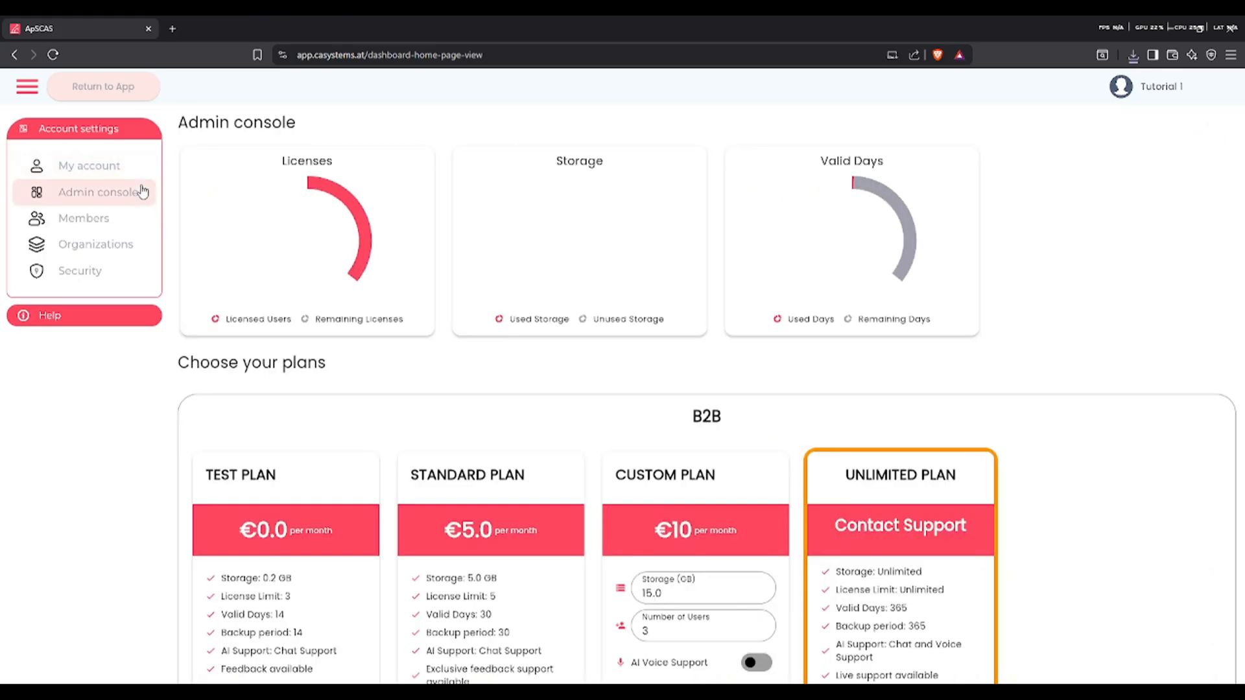
scroll(441, 350, "down", 3)
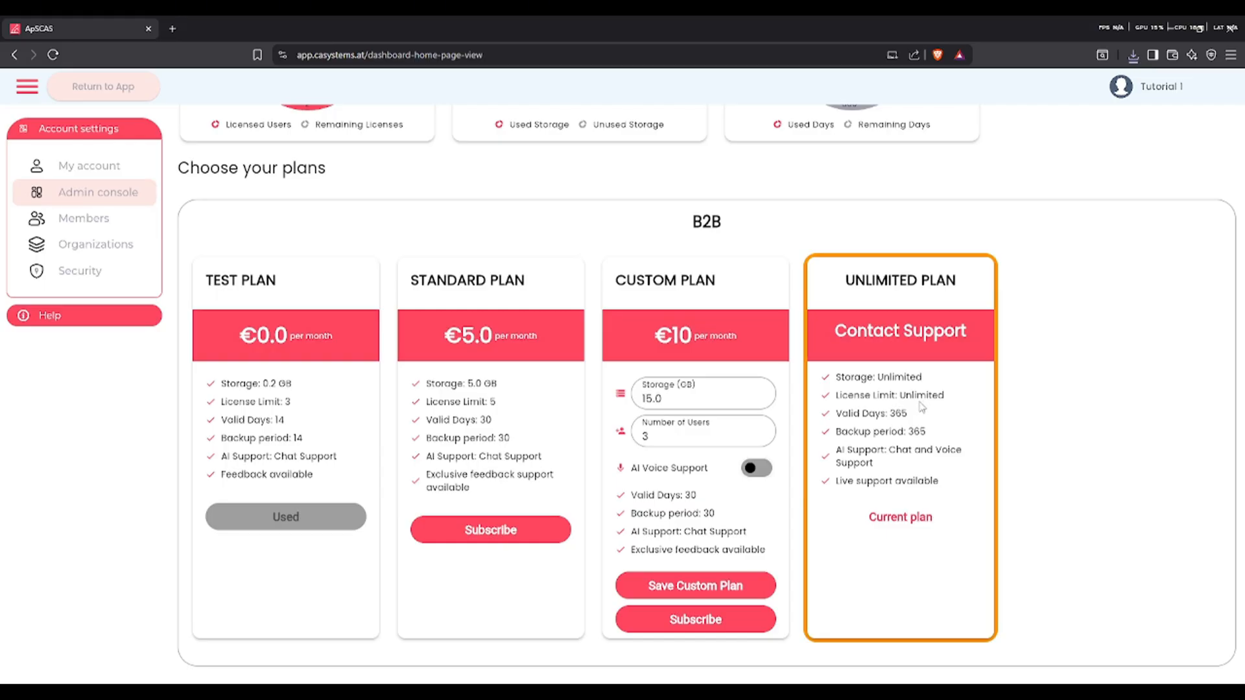
scroll(903, 422, "up", 2)
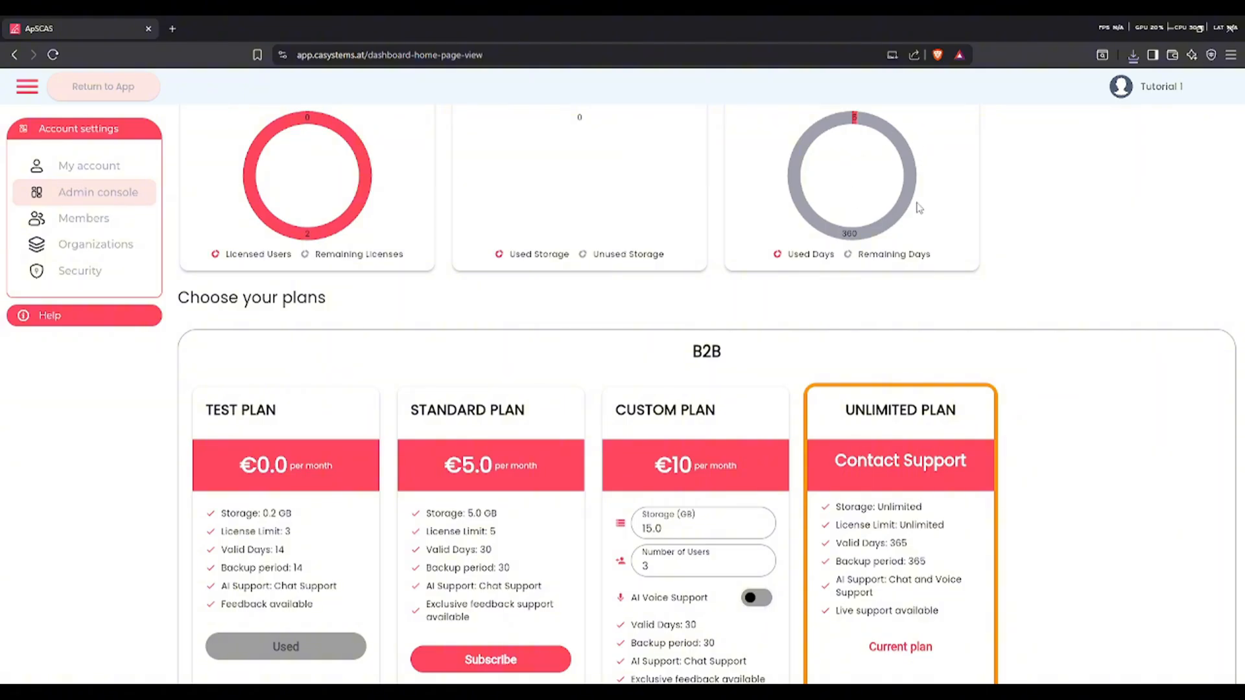
scroll(681, 303, "up", 1)
scroll(761, 275, "down", 2)
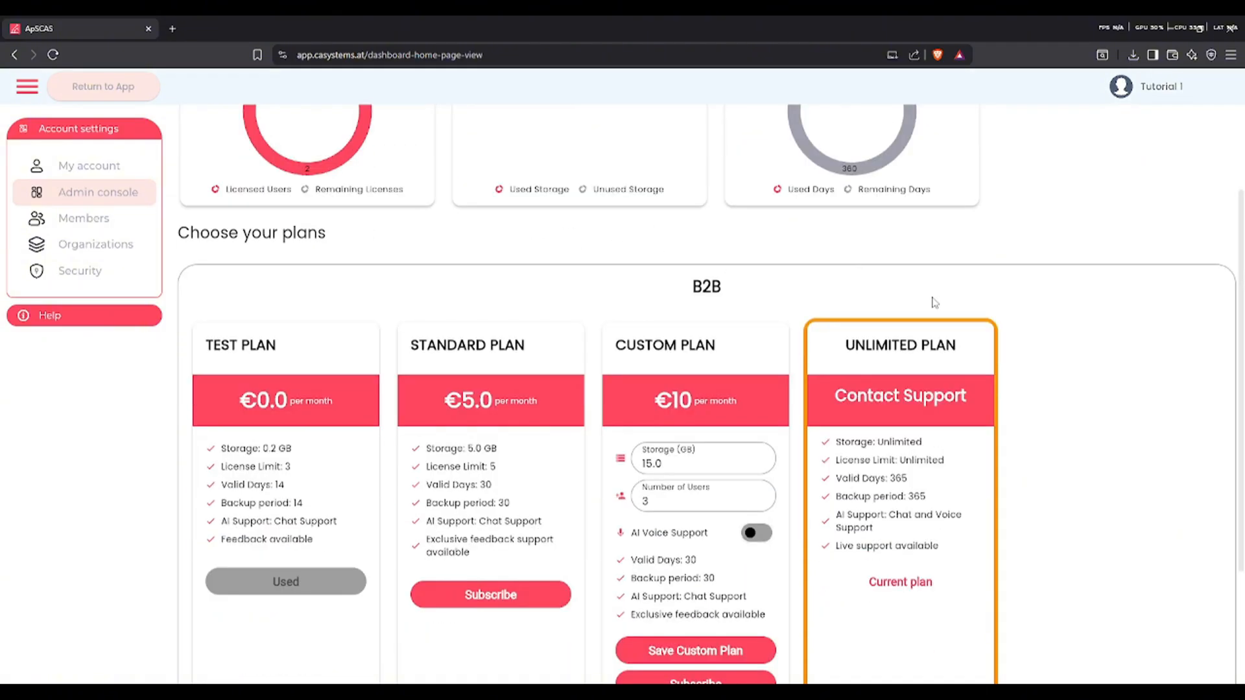
scroll(937, 446, "down", 1)
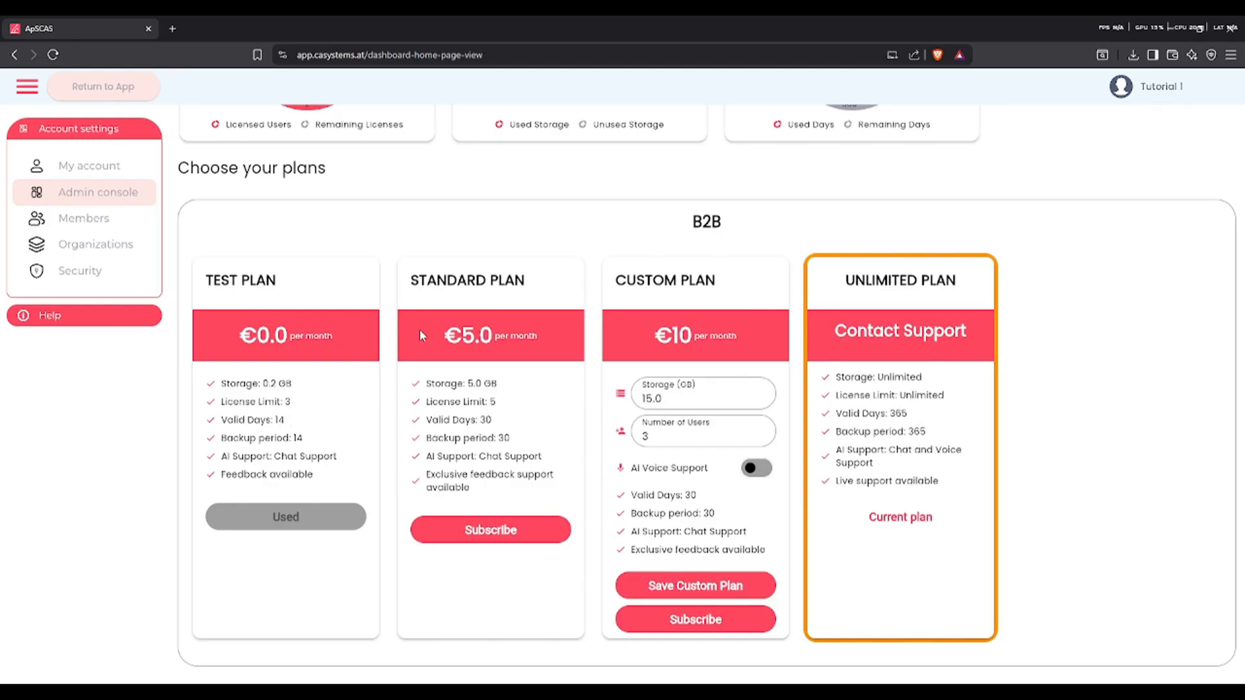
scroll(432, 334, "down", 1)
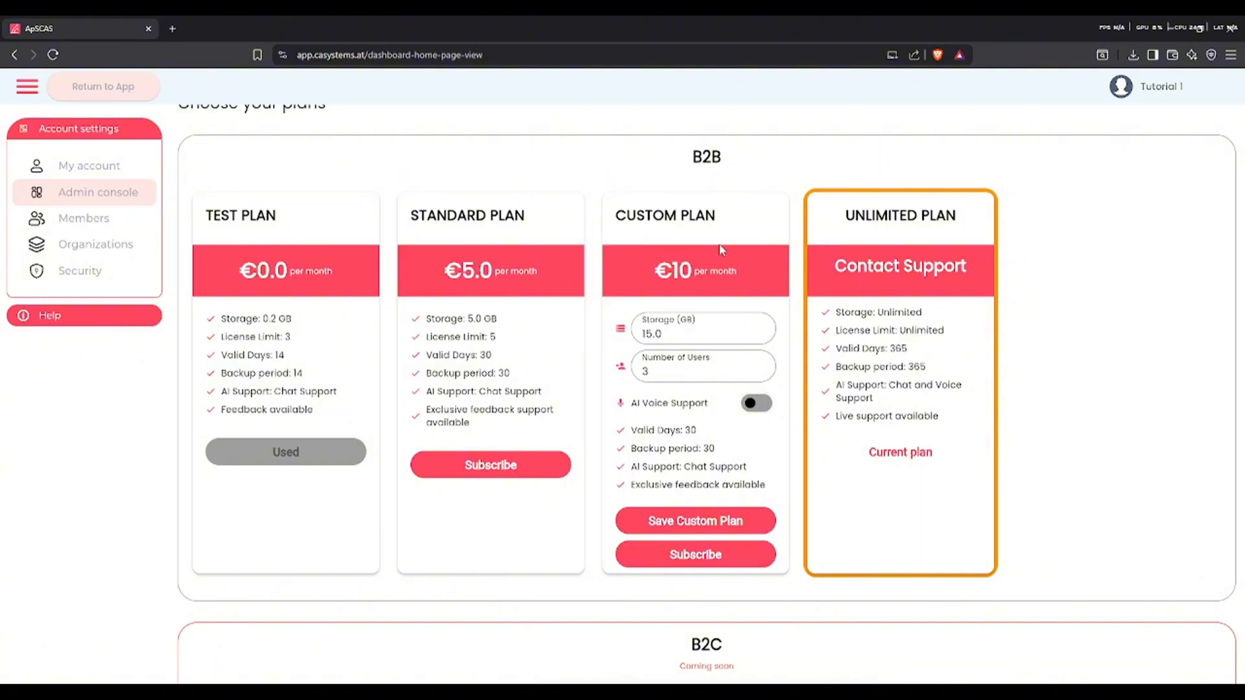
- Enter 50 GB storage and 10 users in the Custom Plan and add AI Voice Support, making it €248.50
left_click(686, 327)
key("BackSpace")
key("BackSpace")
key("BackSpace")
type("50")
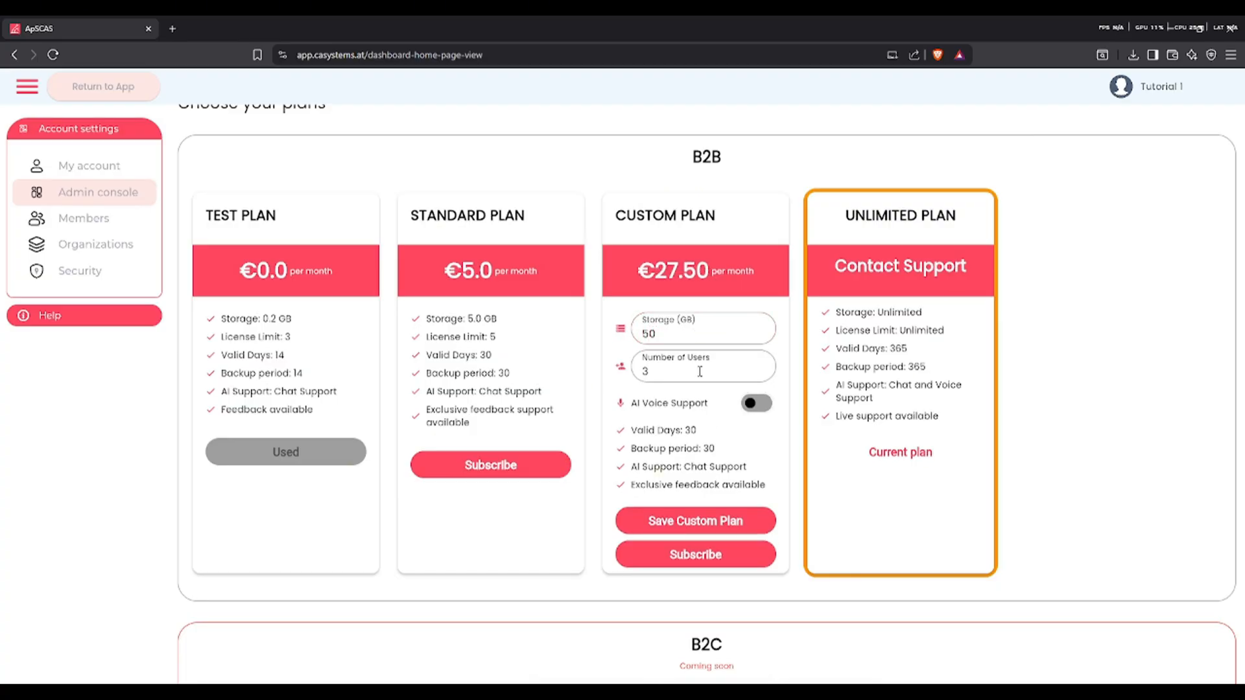
key("Tab")
type("10")
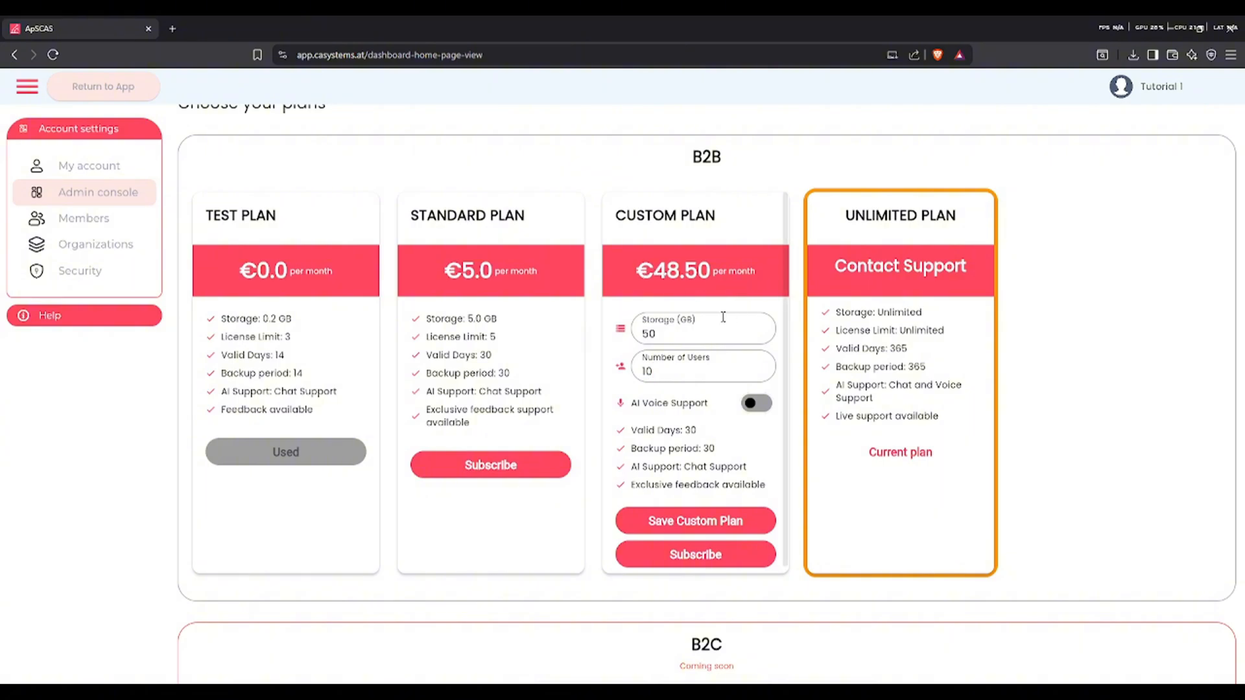
left_click(674, 401)
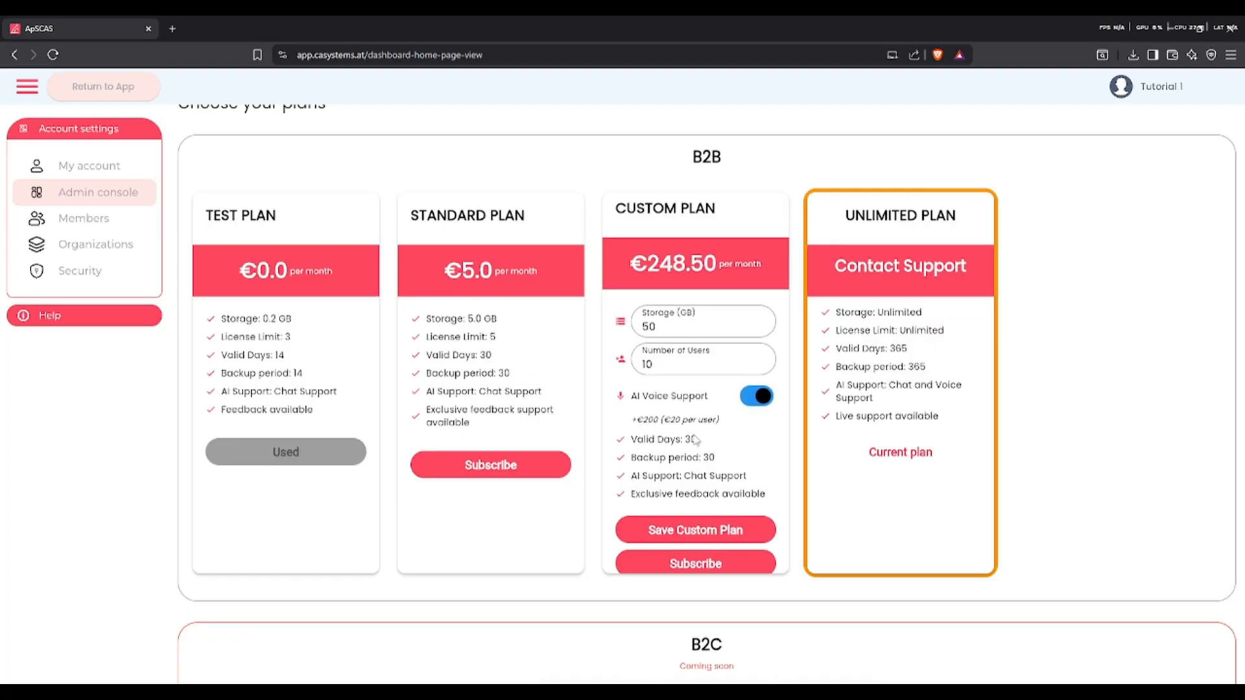
scroll(713, 429, "down", 1)
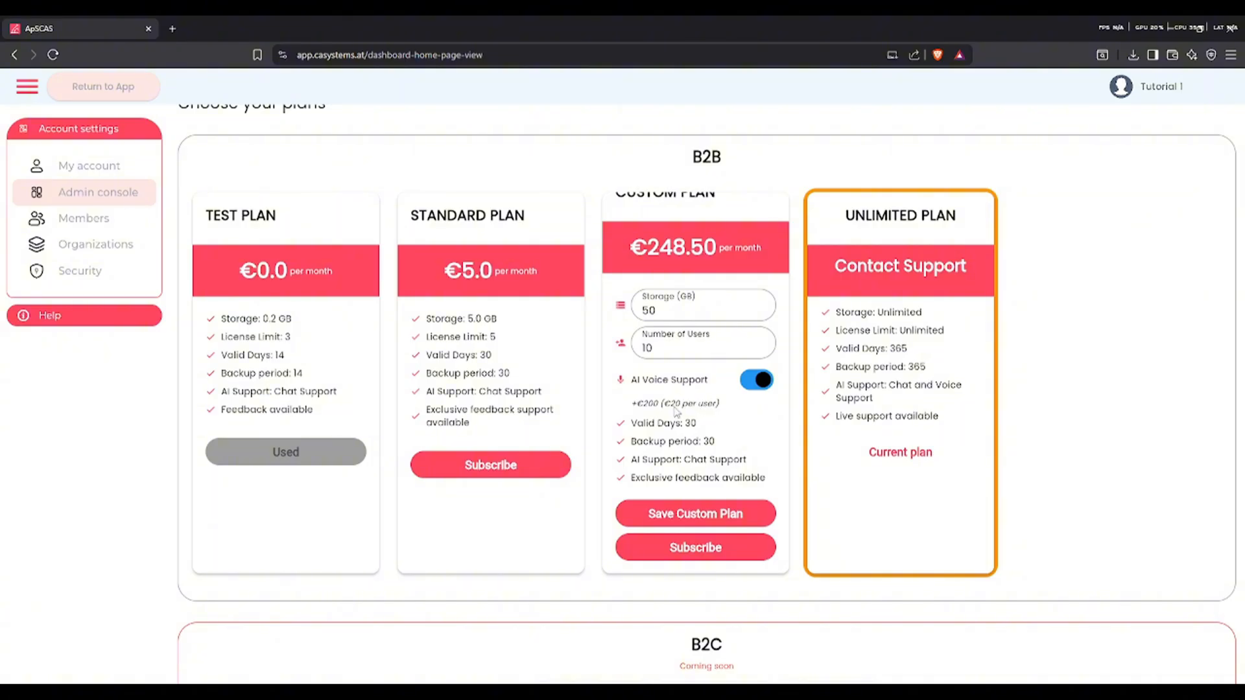
scroll(720, 409, "down", 1)
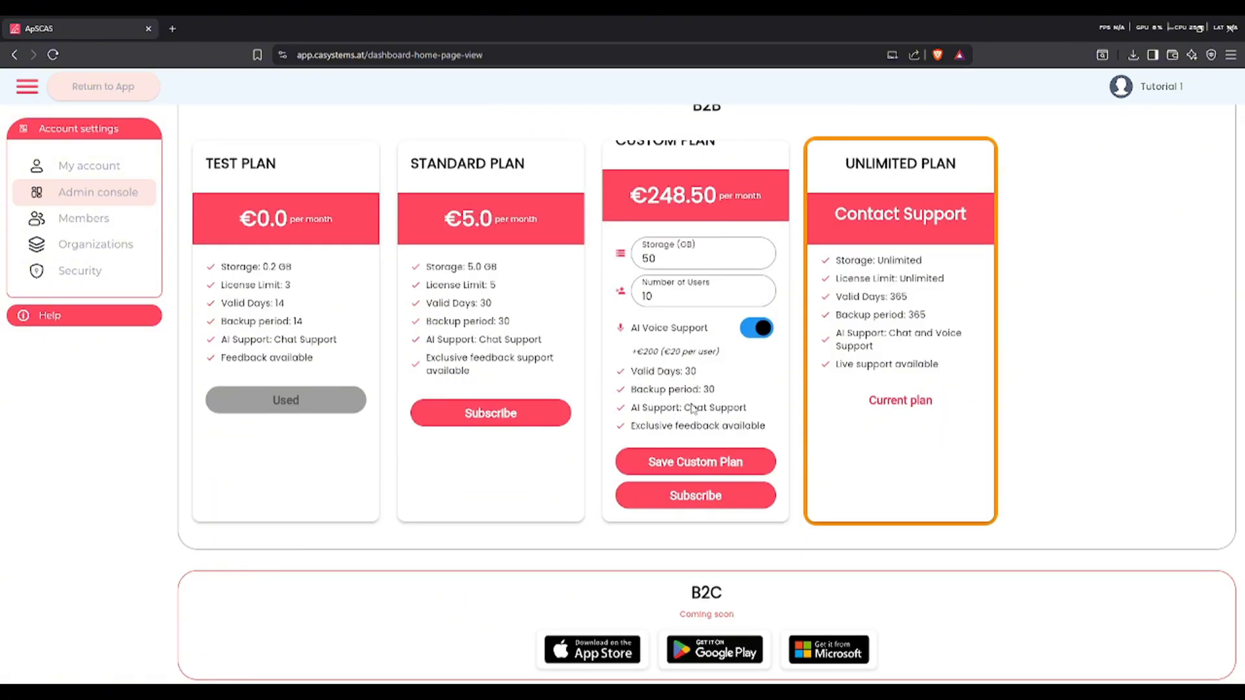
scroll(725, 417, "up", 6)
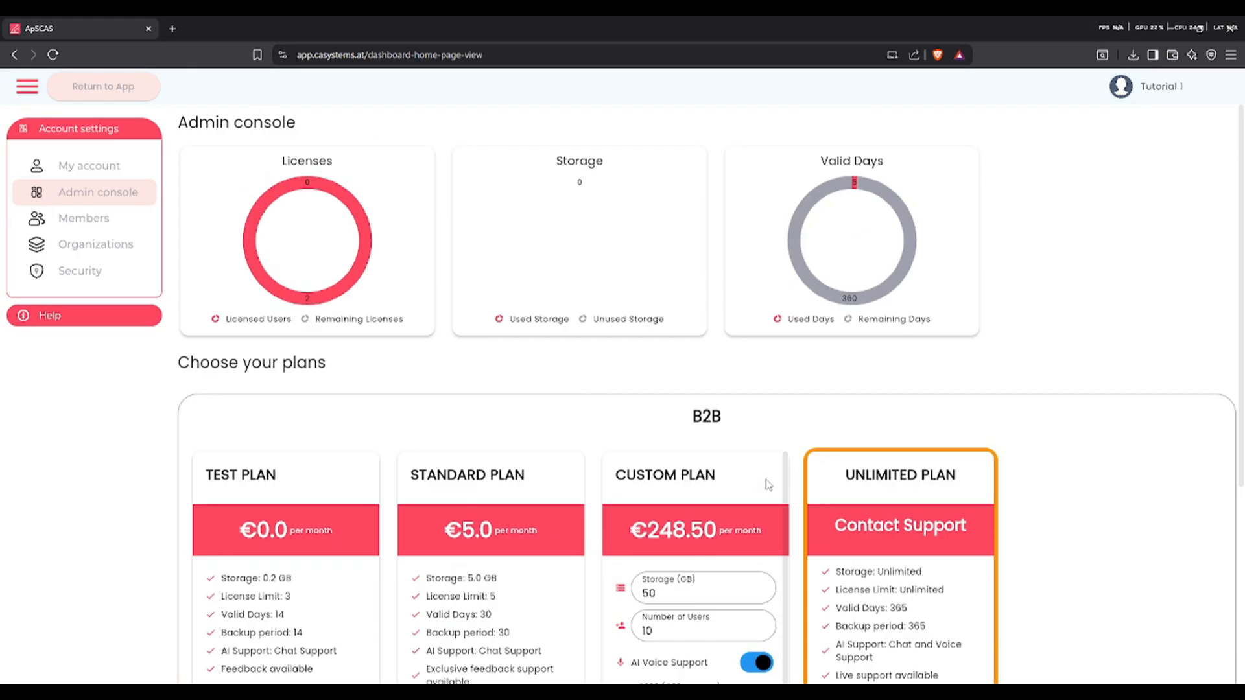
left_click(128, 216)
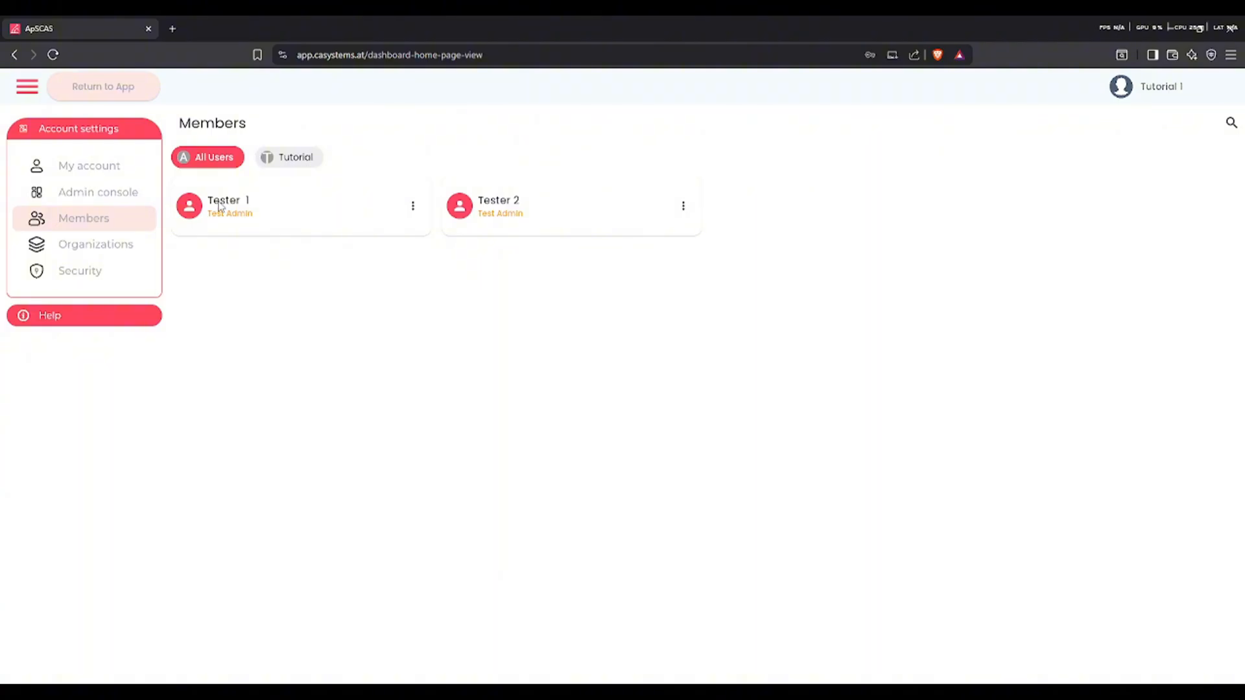
left_click(293, 163)
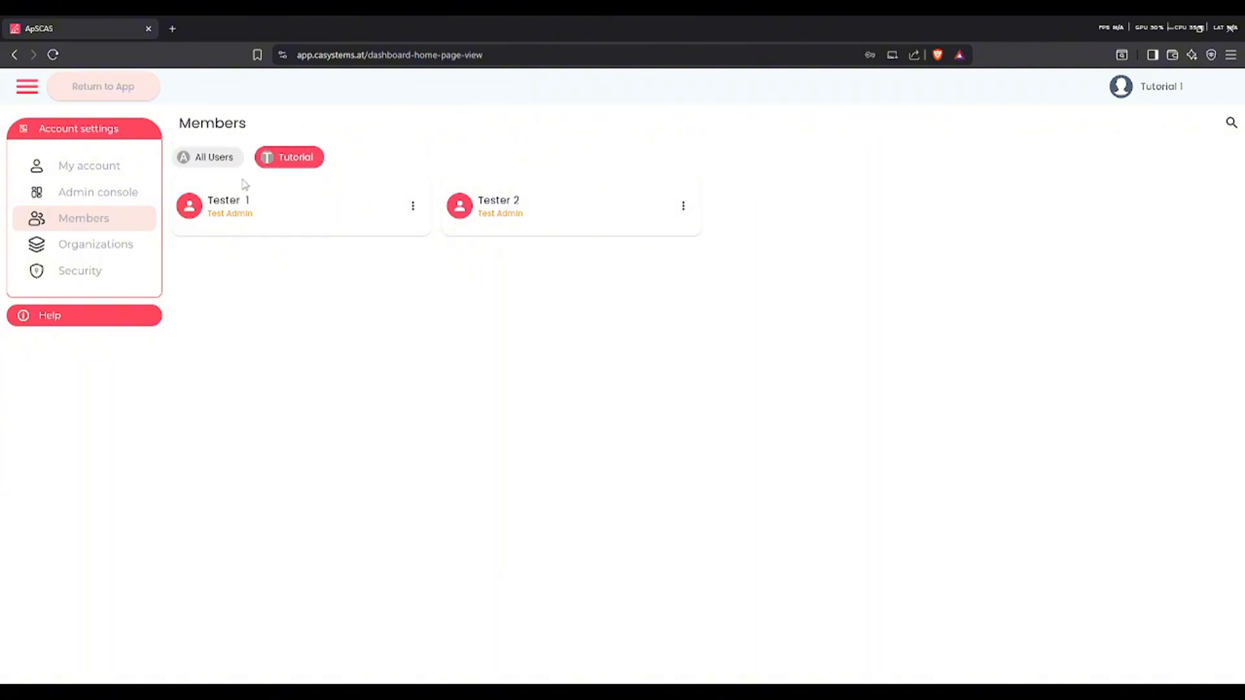
left_click(188, 161)
left_click(414, 207)
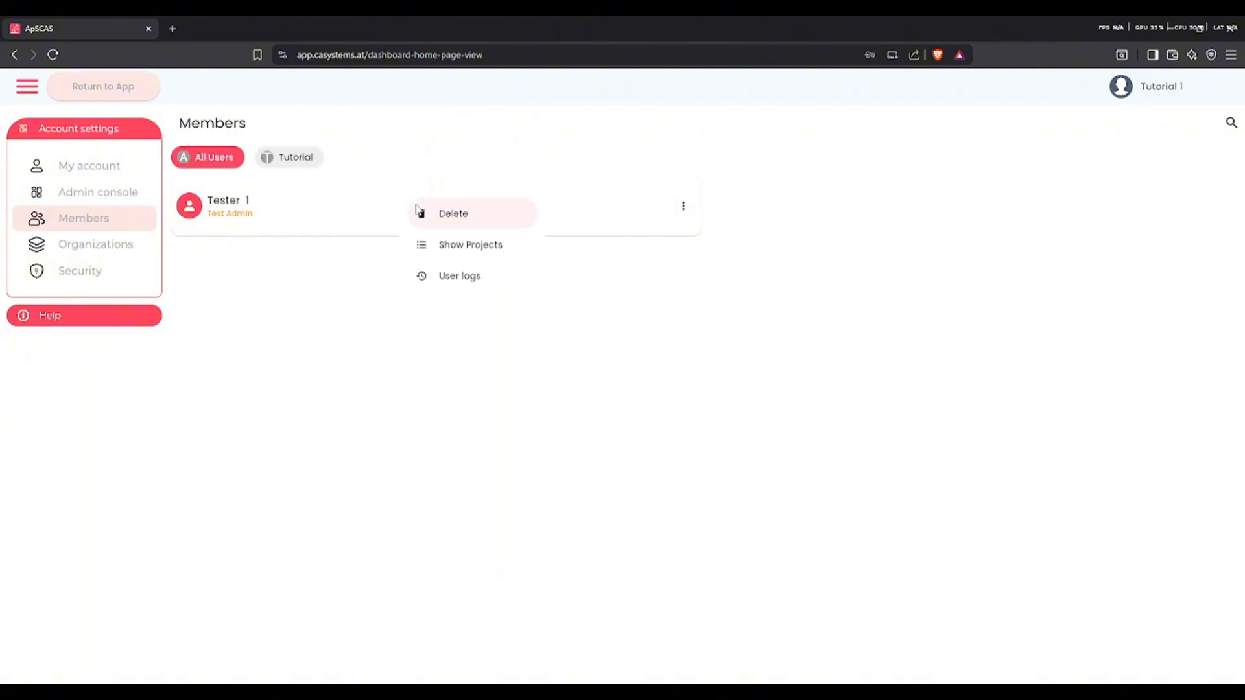
left_click(454, 246)
left_click(799, 101)
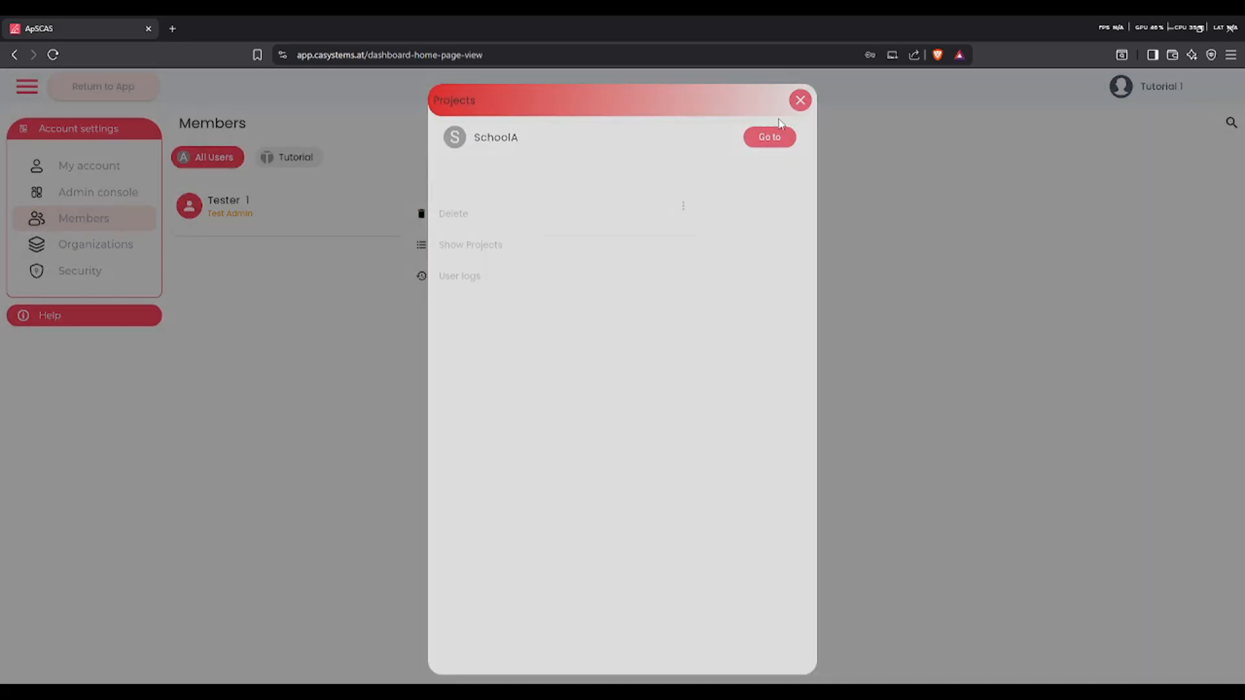
left_click(455, 275)
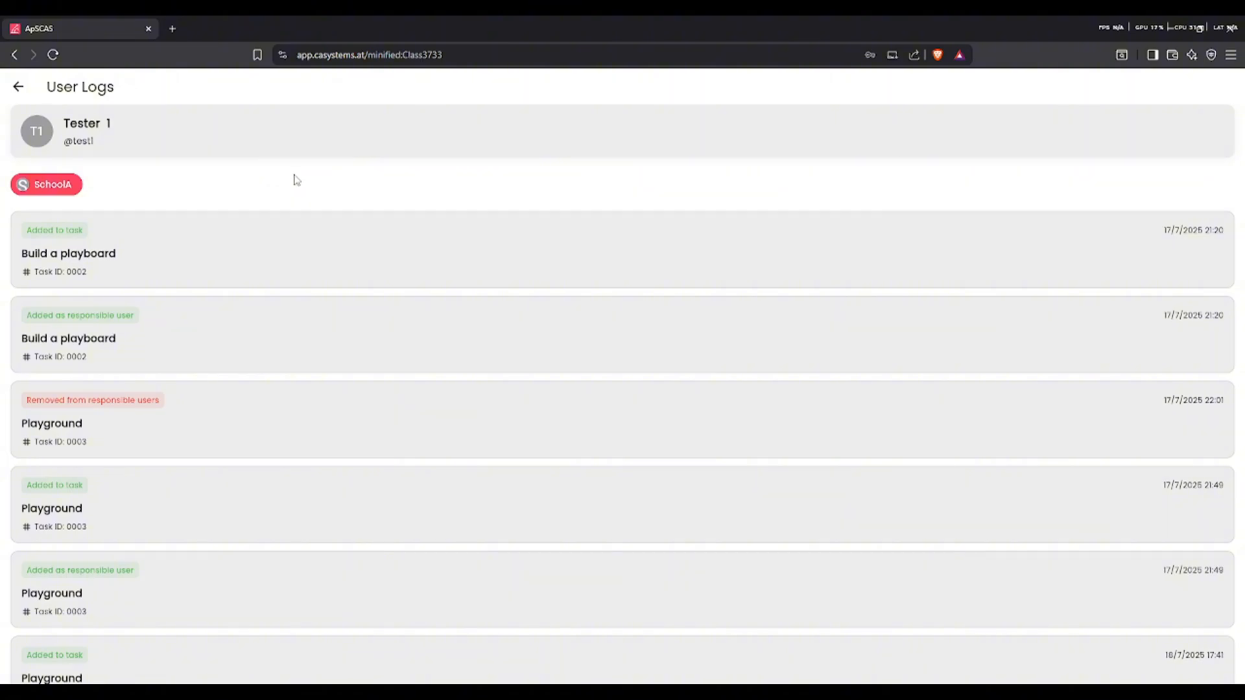
scroll(231, 370, "down", 2)
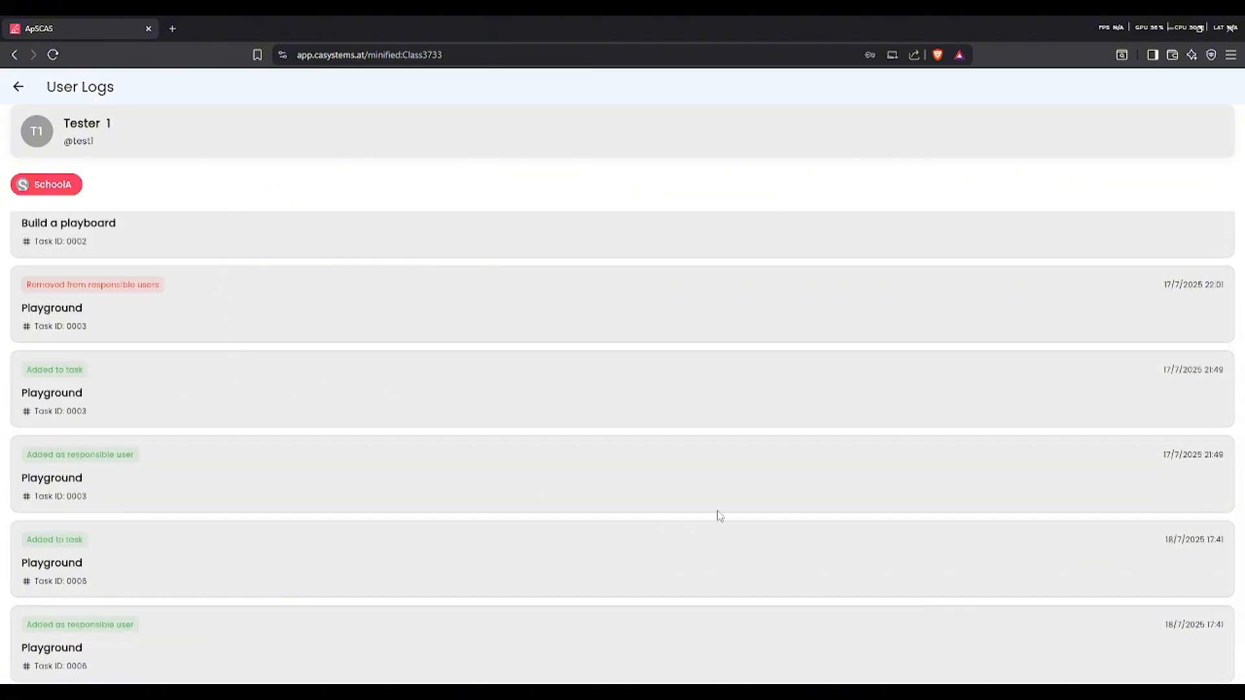
scroll(717, 515, "up", 2)
left_click(20, 95)
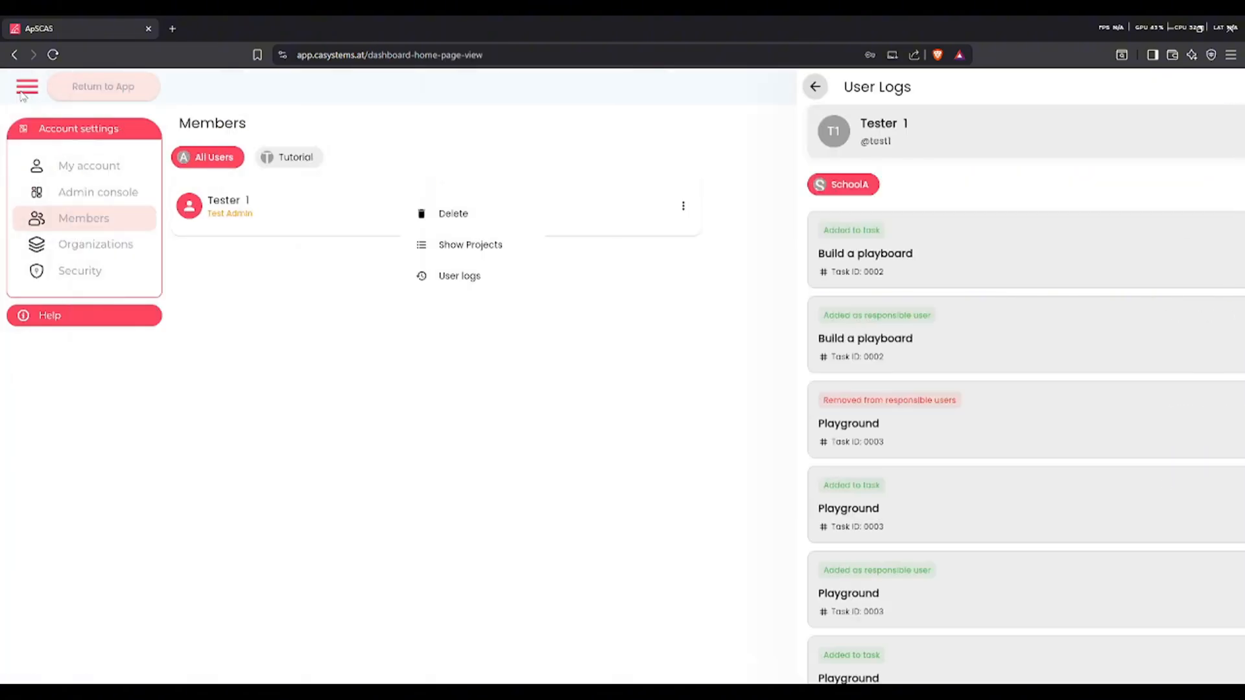
left_click(406, 188)
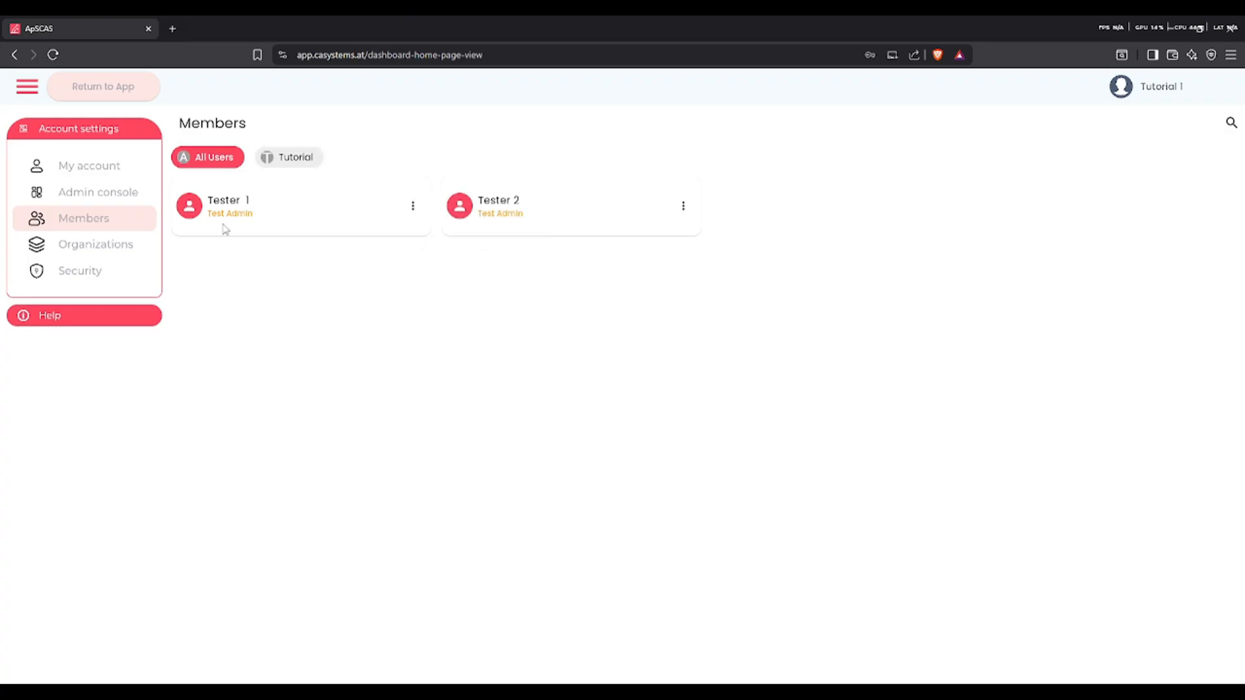
- View the Organizations table, scrolling the DMS row, and cancel out of Create organization
left_click(67, 249)
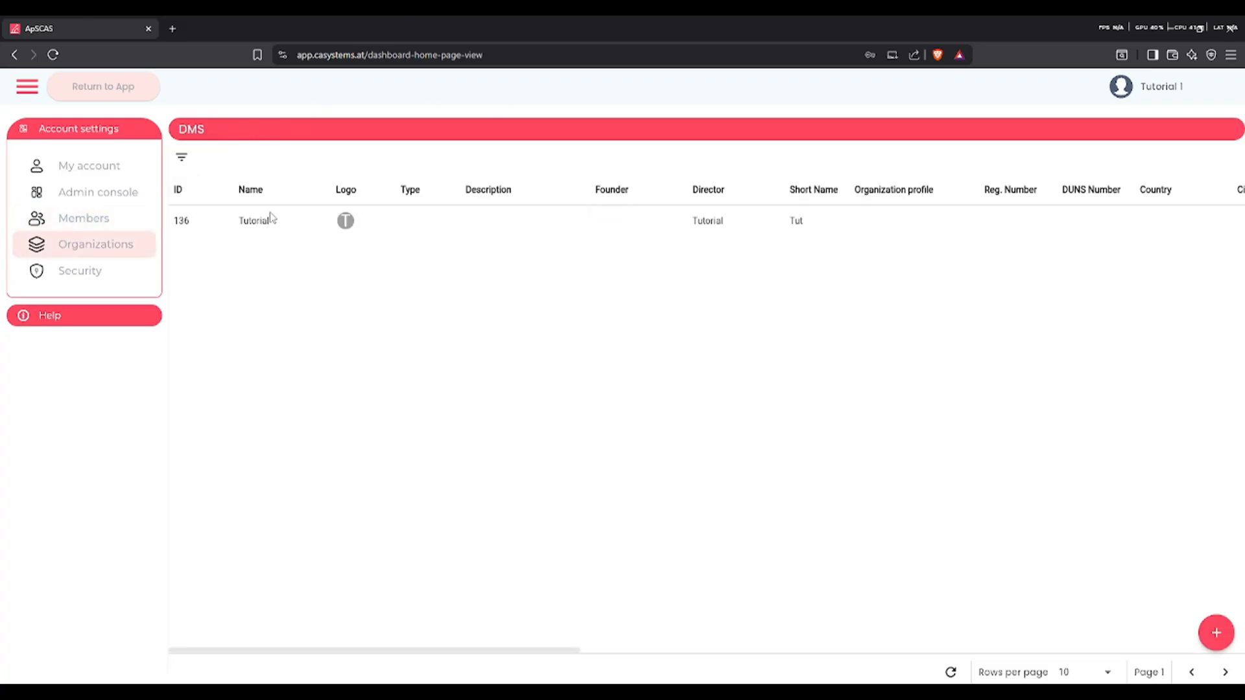
left_click_drag(447, 651, 958, 595)
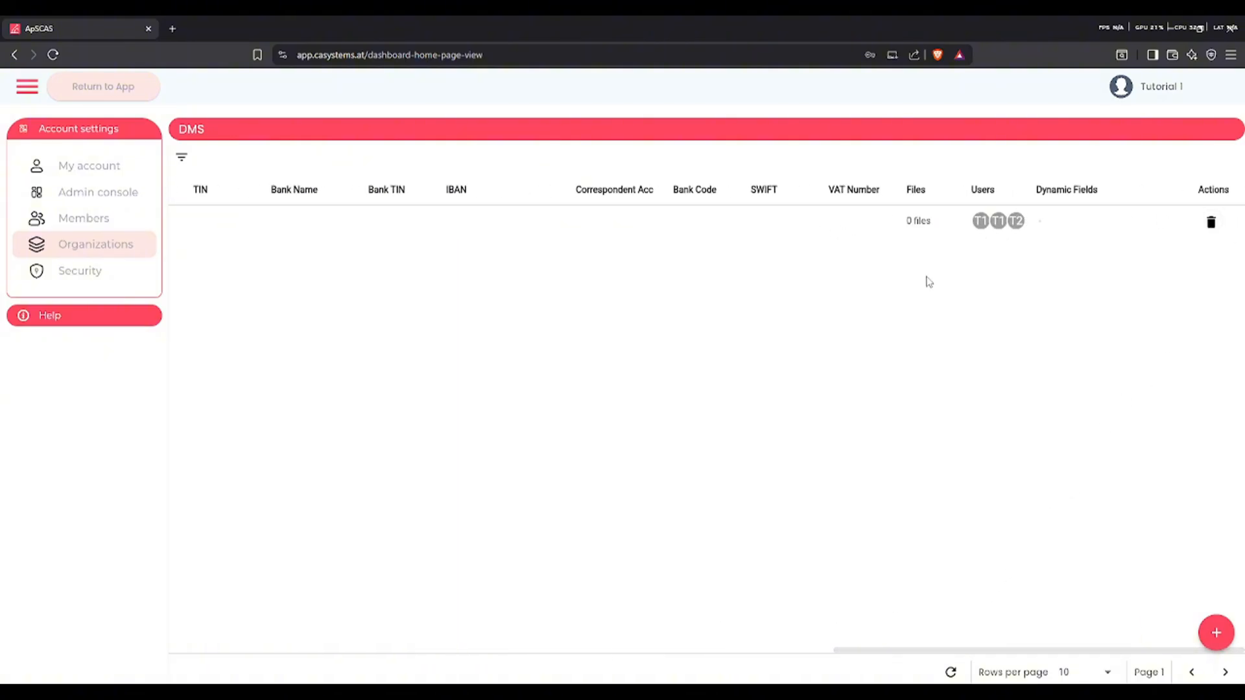
left_click(1217, 632)
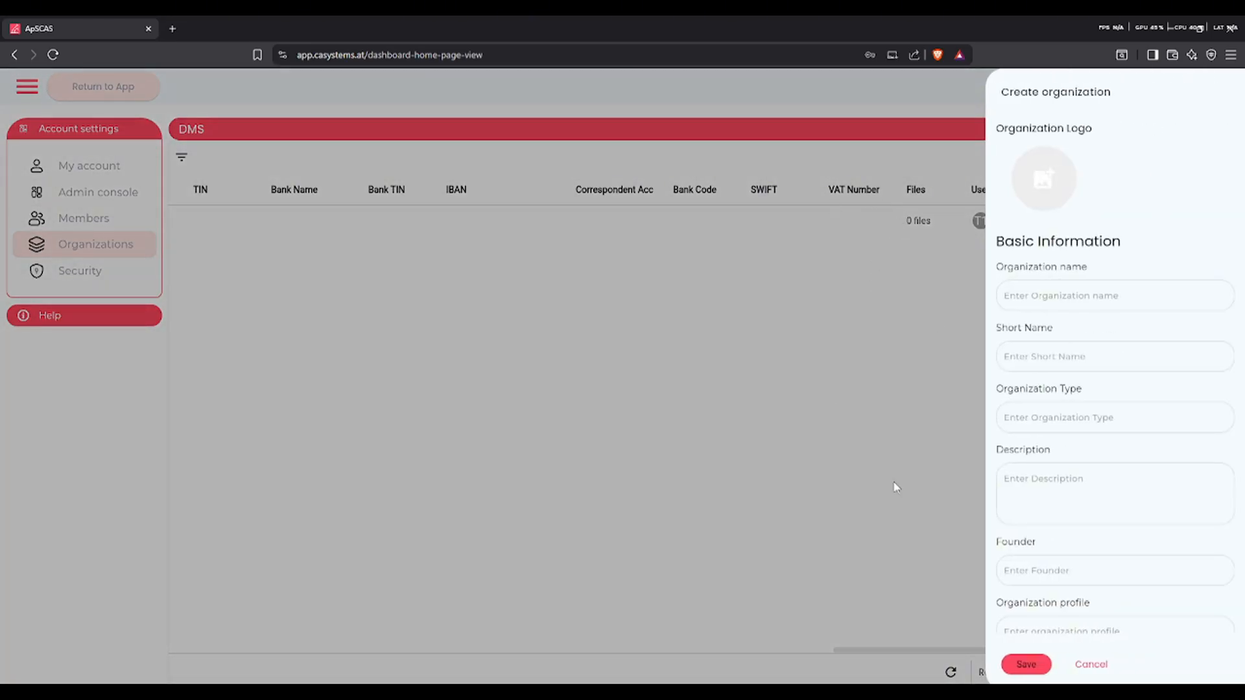
left_click(1097, 667)
left_click_drag(867, 650, 40, 579)
- On the Security page, preview Update password and Activate 2FA without changes, then collapse Account settings
left_click(92, 273)
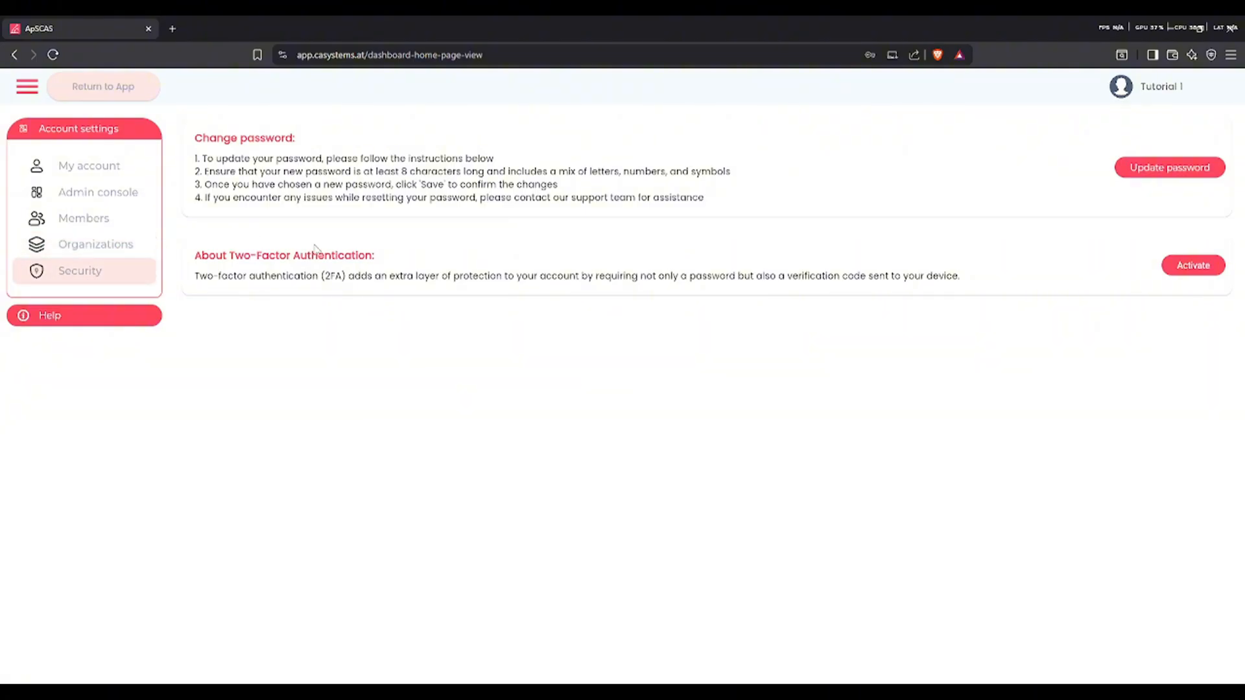
left_click(1201, 170)
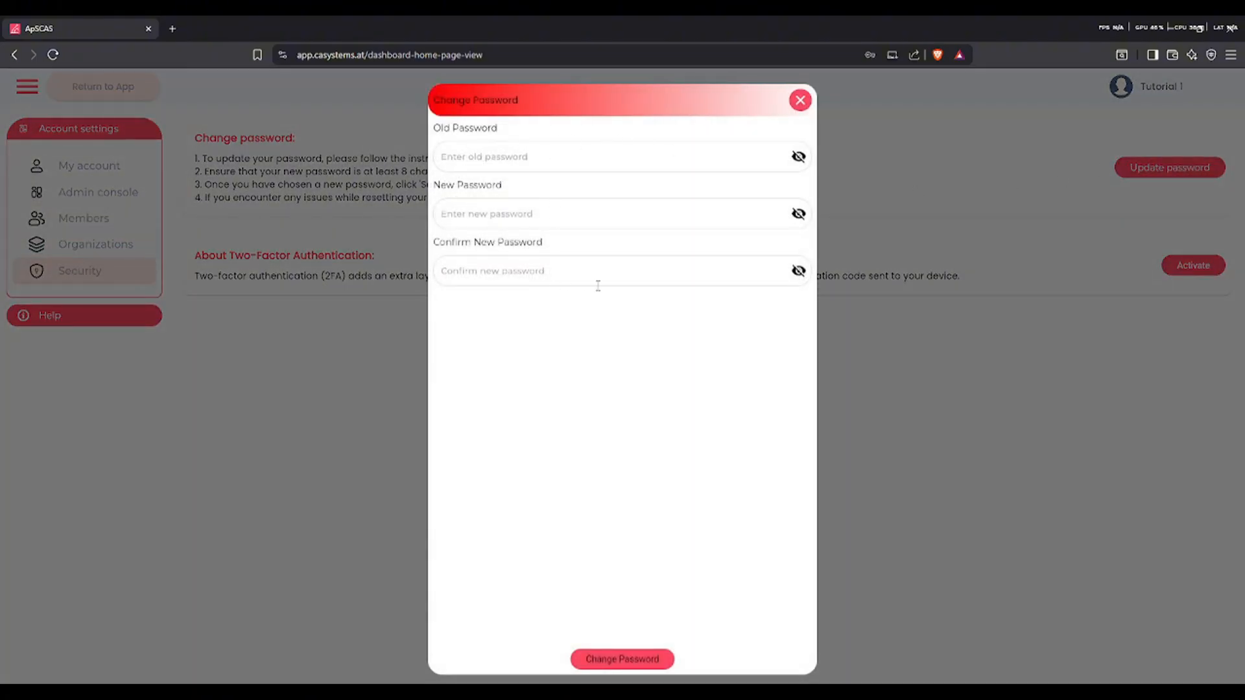
left_click(802, 105)
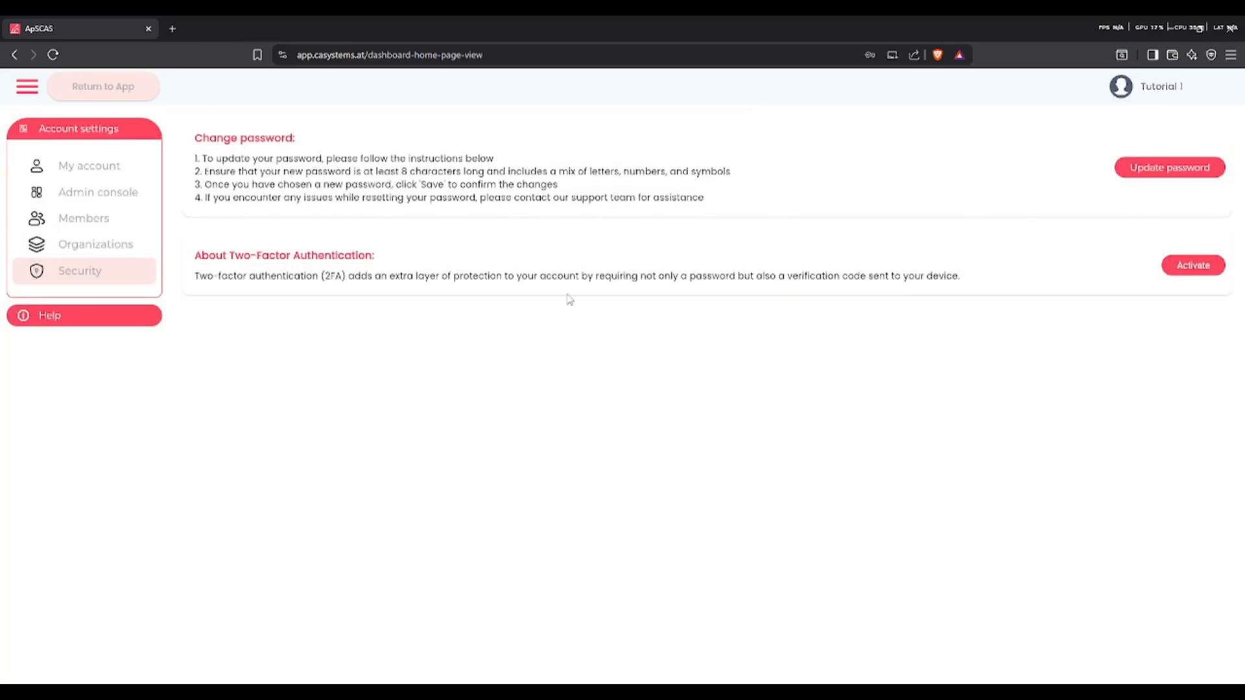
left_click(1193, 273)
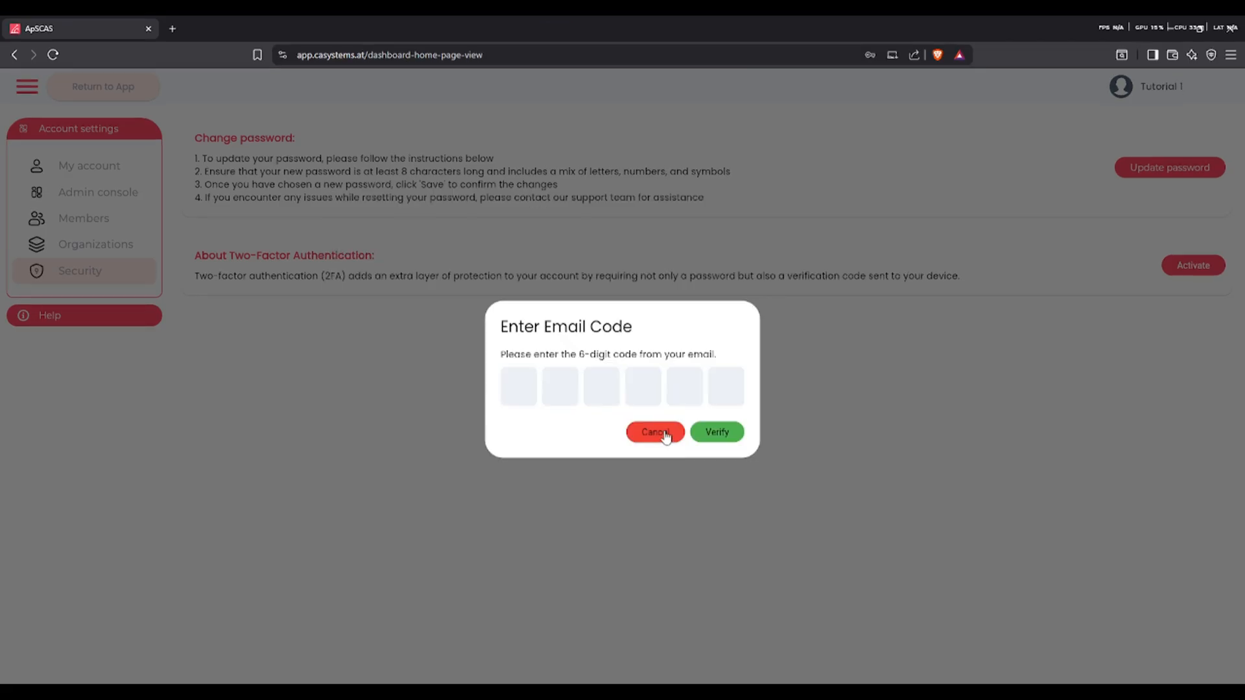
left_click(667, 433)
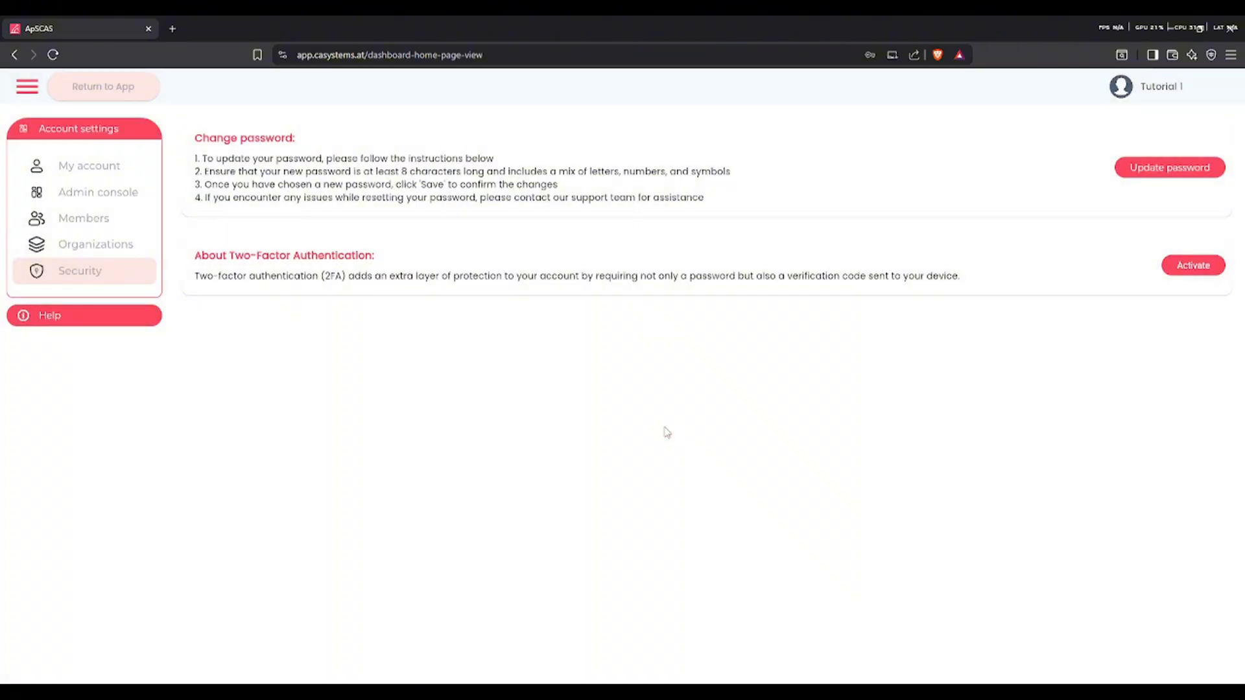
left_click(125, 130)
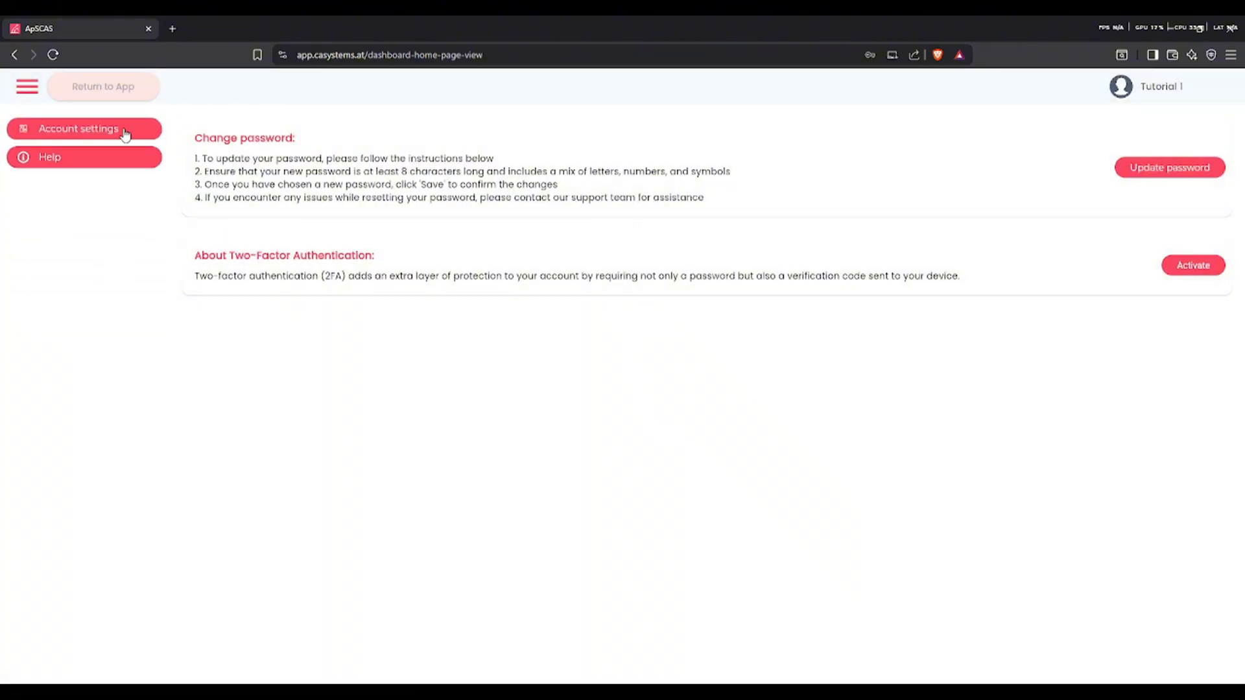
- Turn on AI support for the organization from the dashboard
left_click(77, 92)
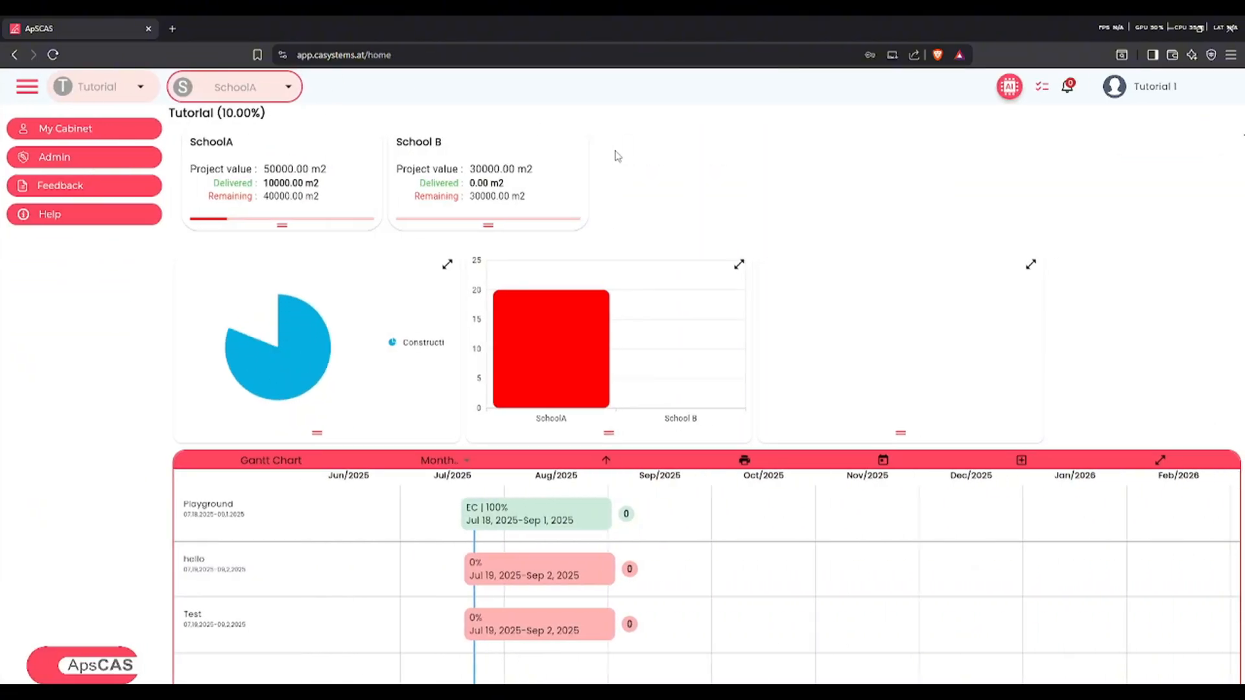
left_click(1009, 87)
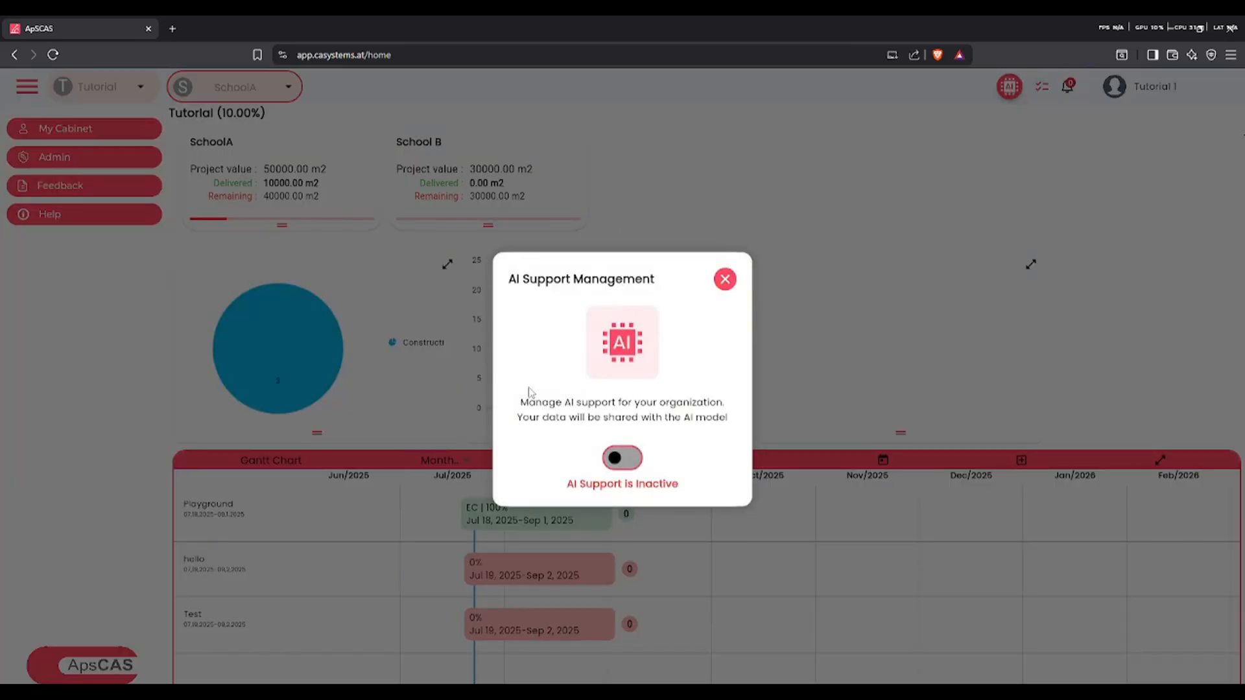
left_click(623, 458)
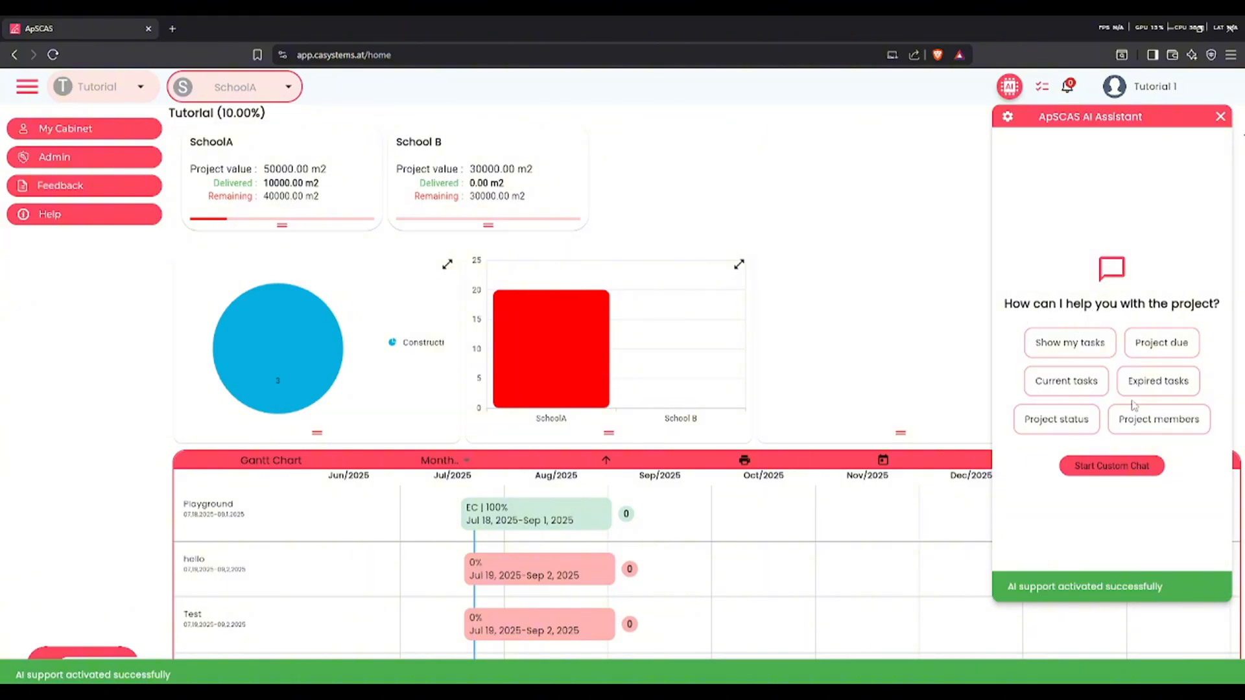
- Ask the assistant how much progress SchoolA has made and which task leads, and who owns it
left_click(1111, 466)
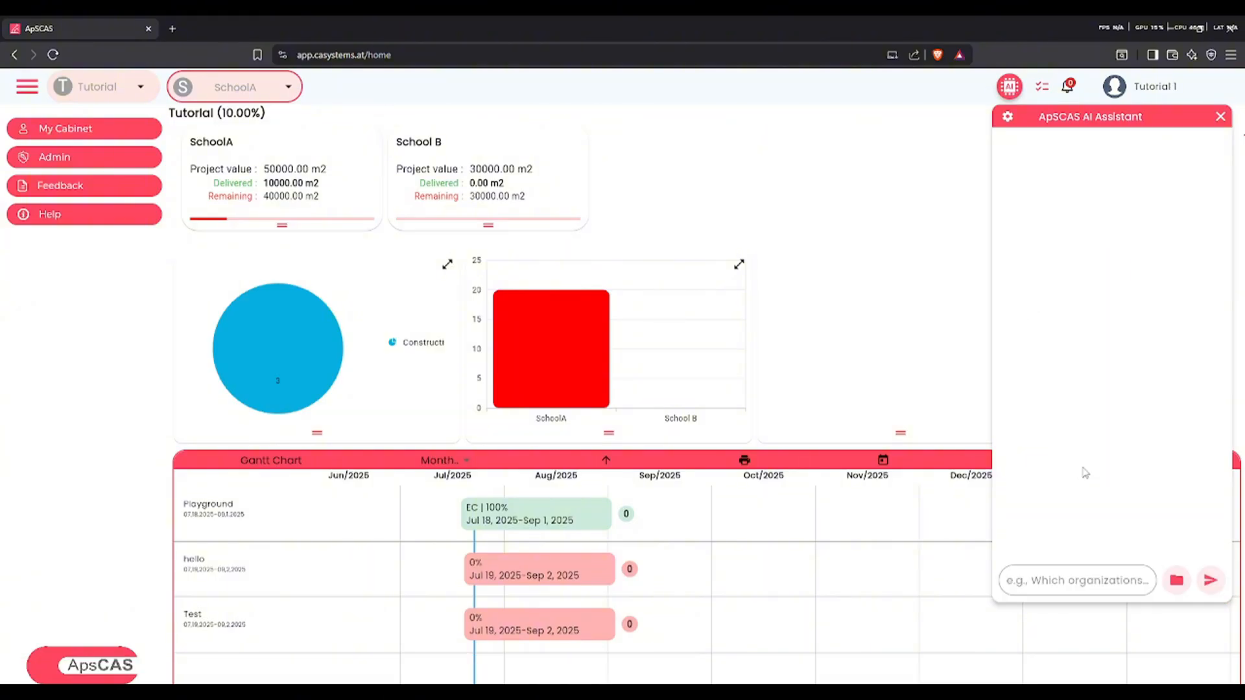
type("How much")
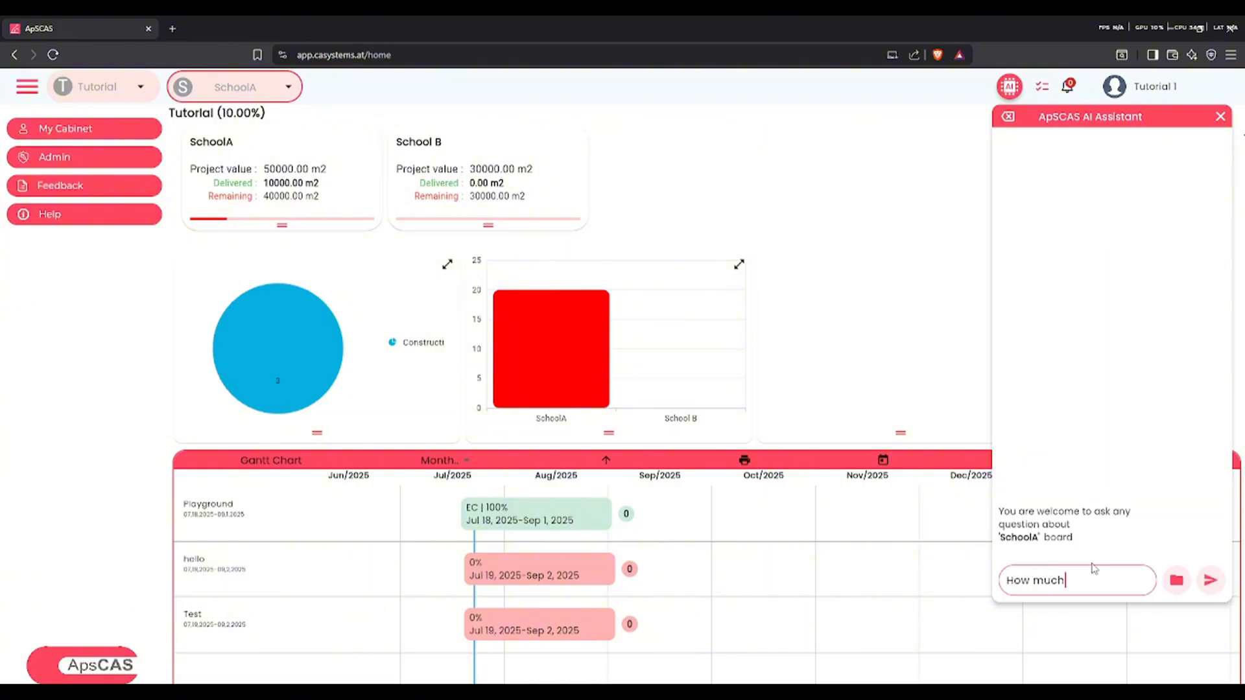
type(" progress have we ma")
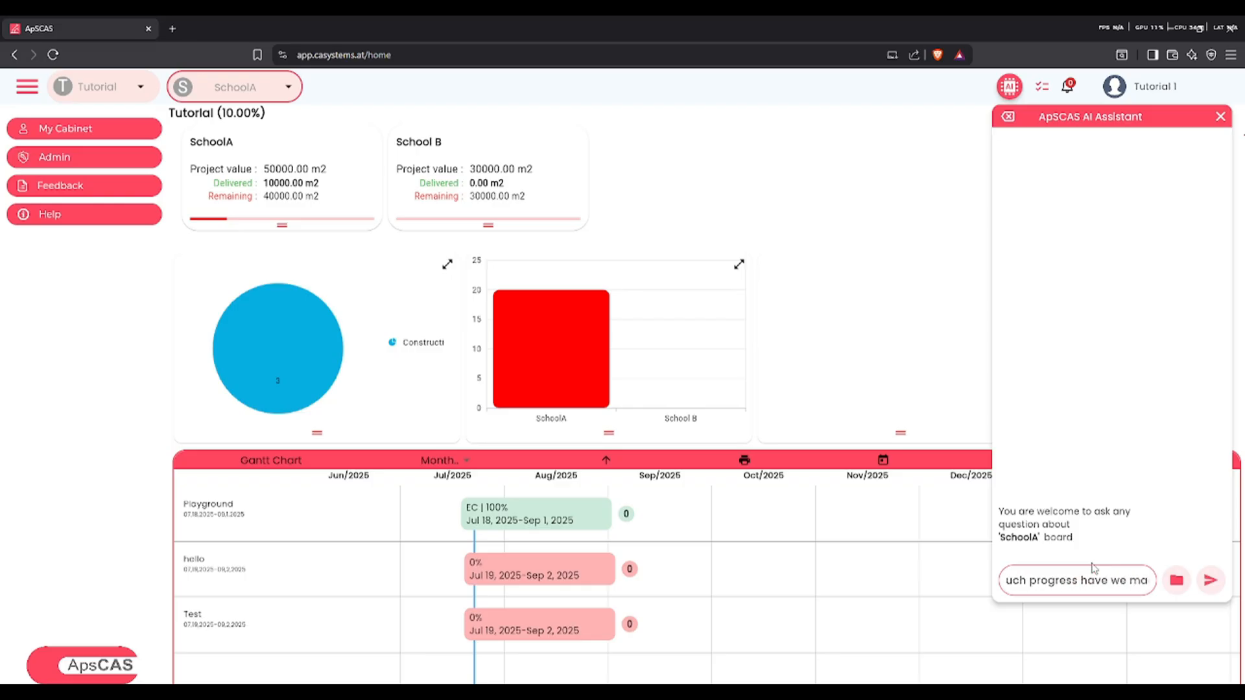
type("de on SchoolA")
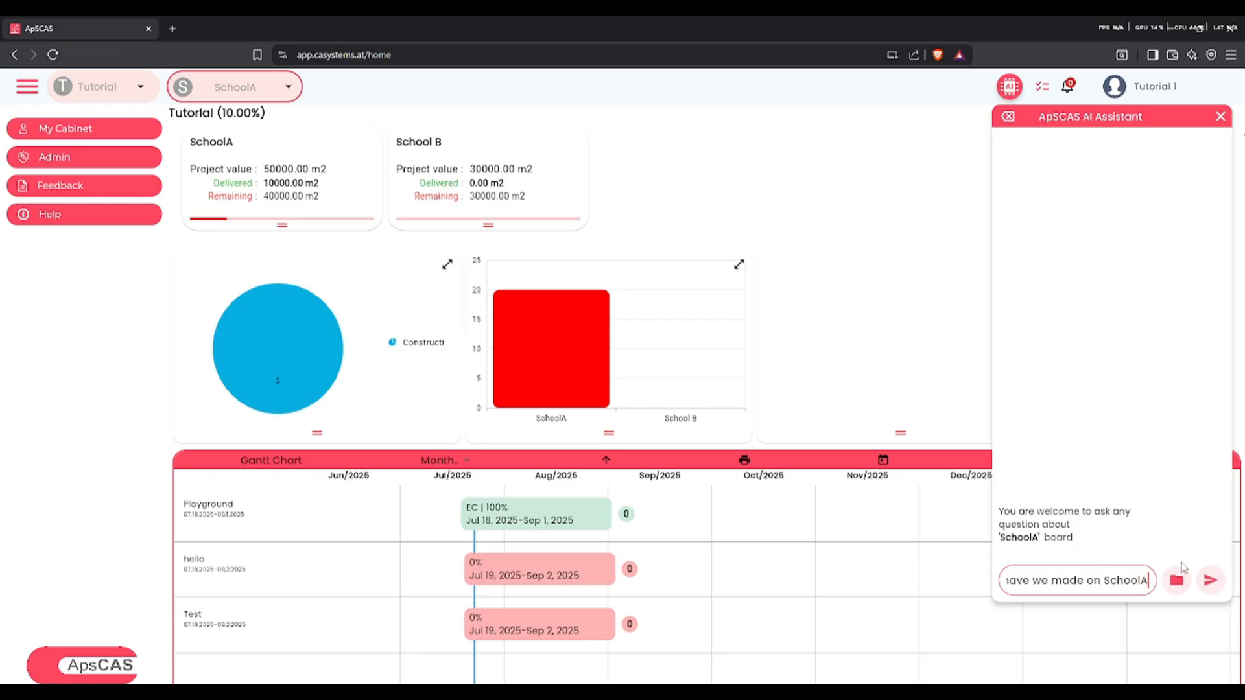
left_click(1211, 580)
left_click(1093, 582)
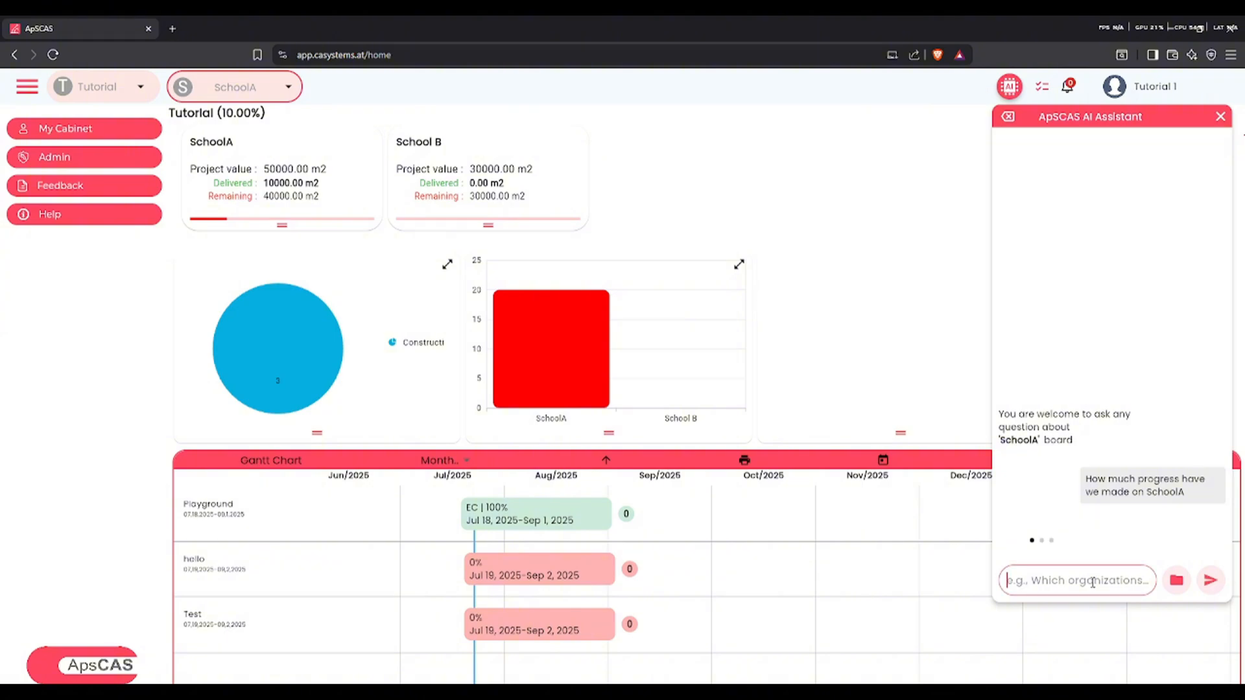
type("What task")
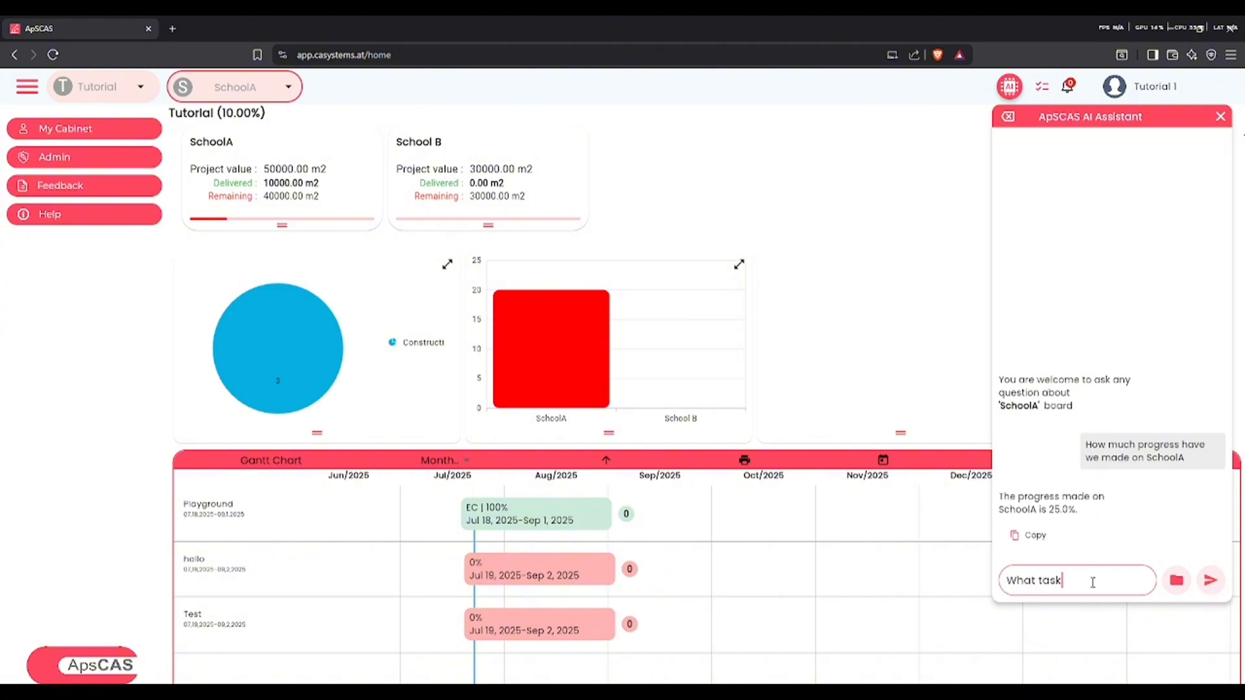
type(" has the most progr")
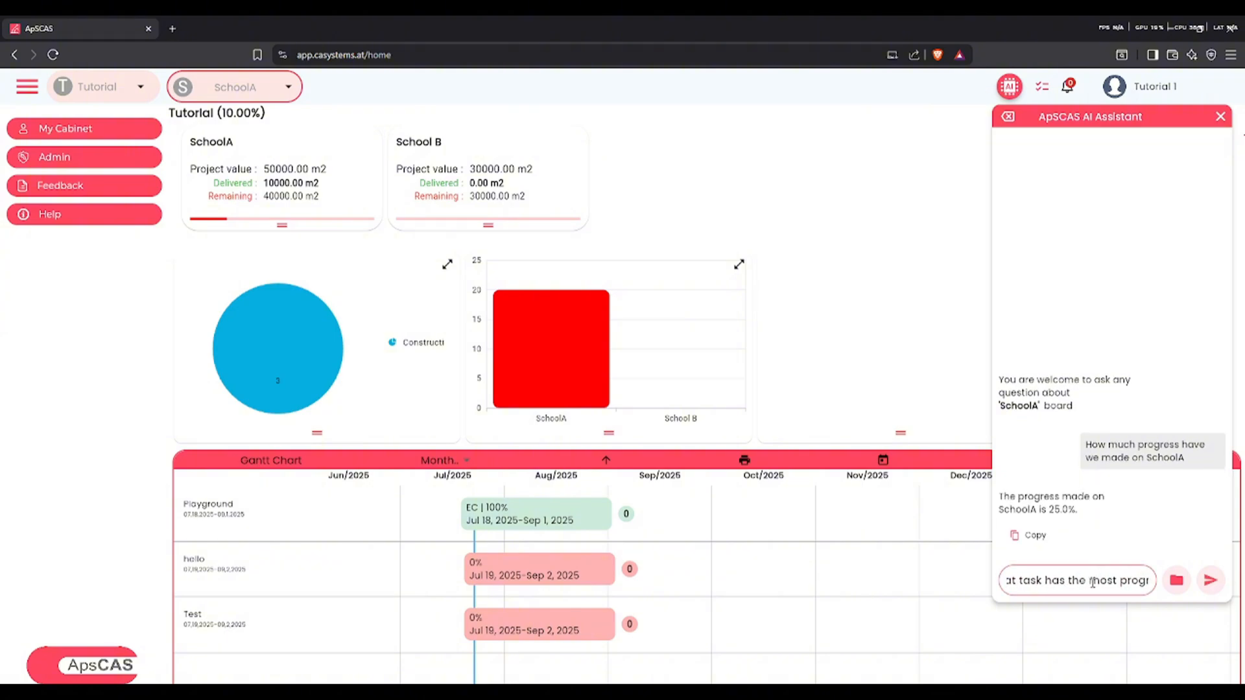
type("ess and who's responsible")
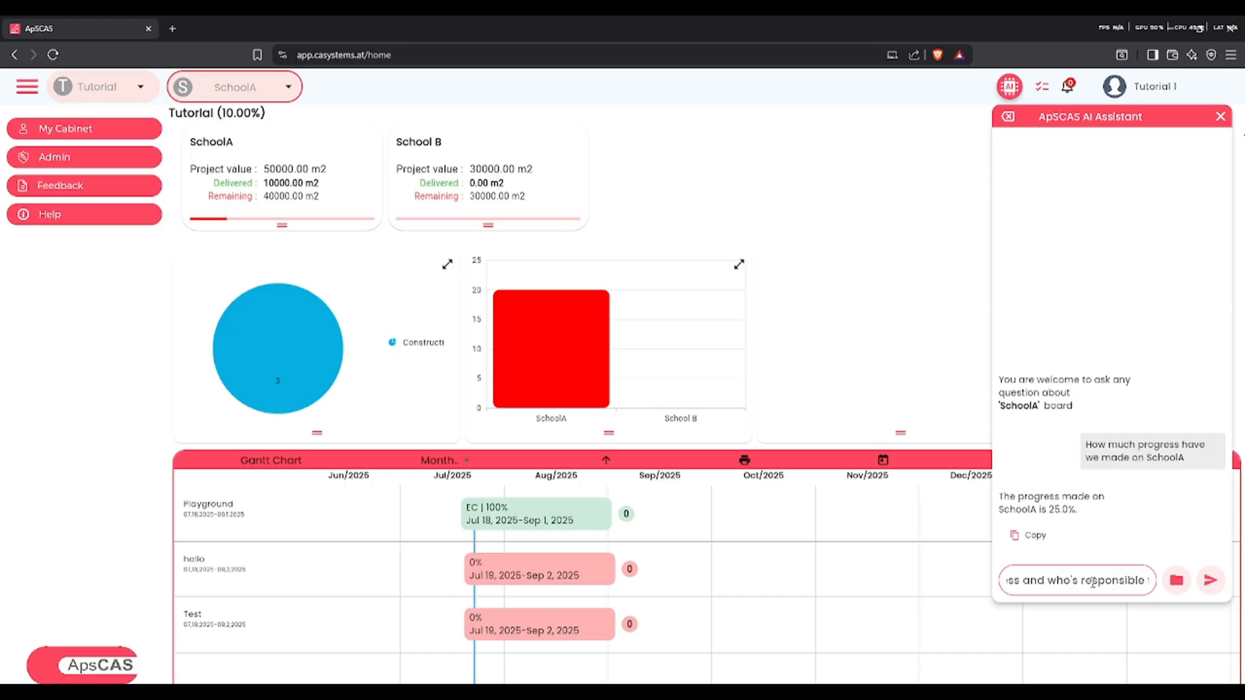
type(" for it")
left_click(1210, 580)
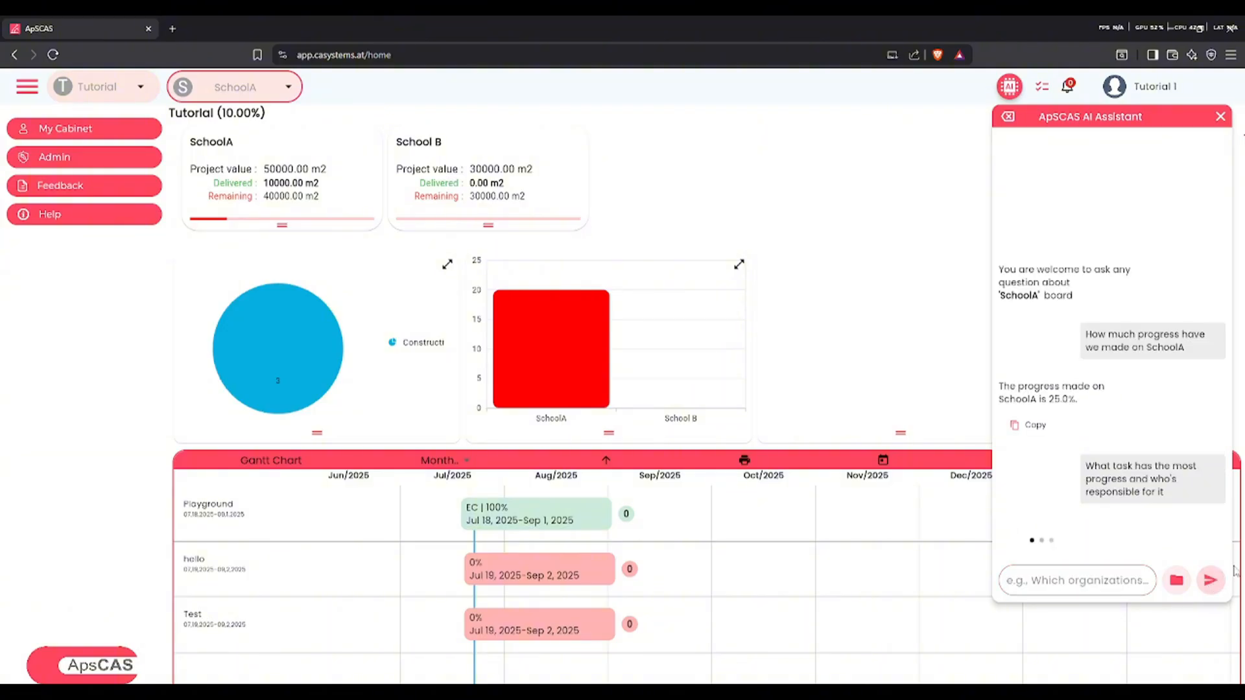
- Ask the assistant to estimate the size of an average school in Vienna
left_click(1077, 579)
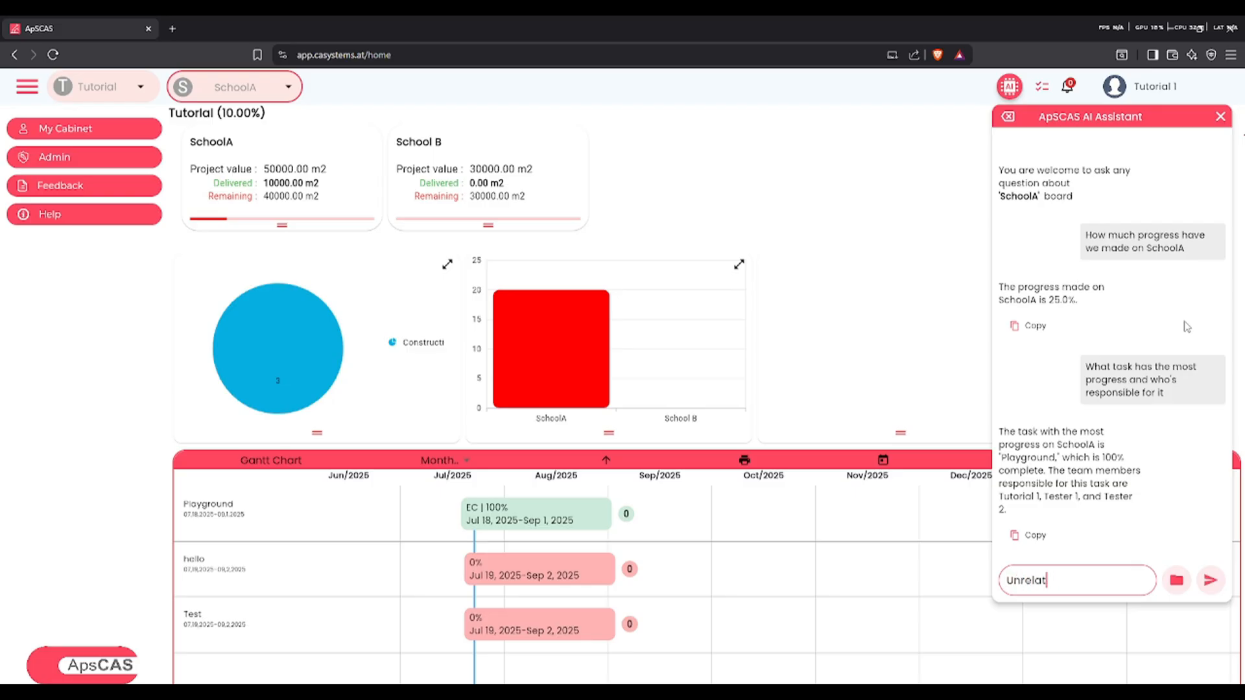
type("Unrelated to the project, give me an")
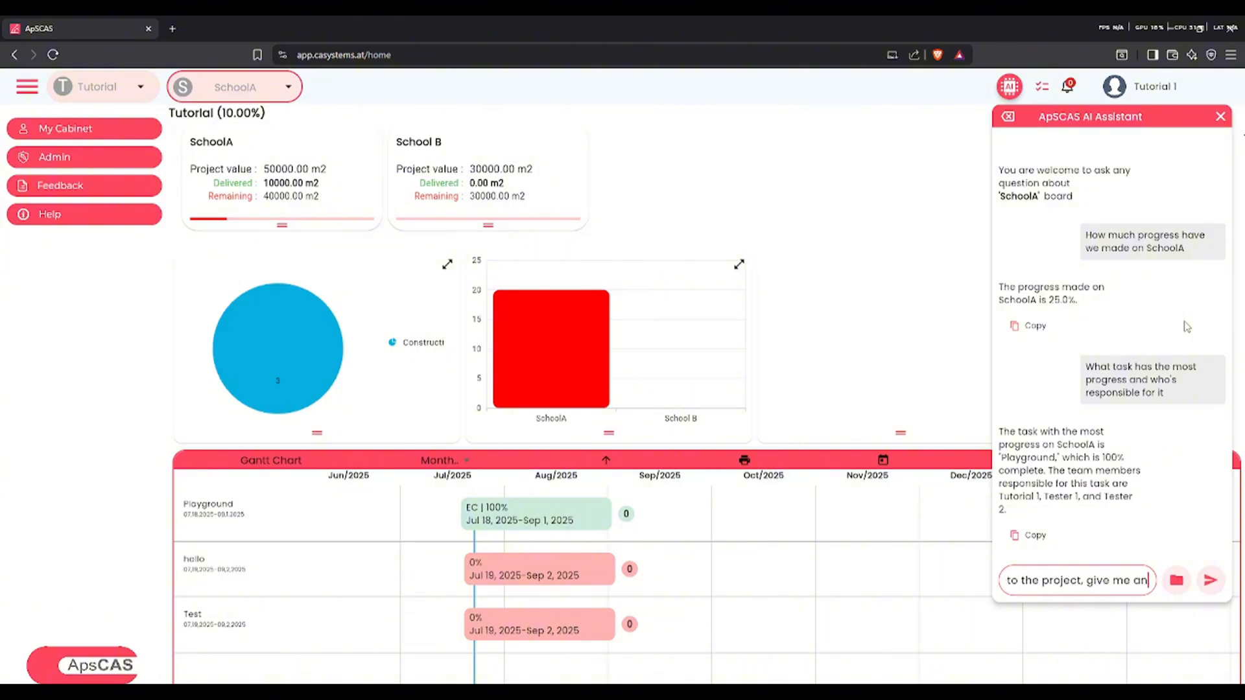
type(" estimate of the siz")
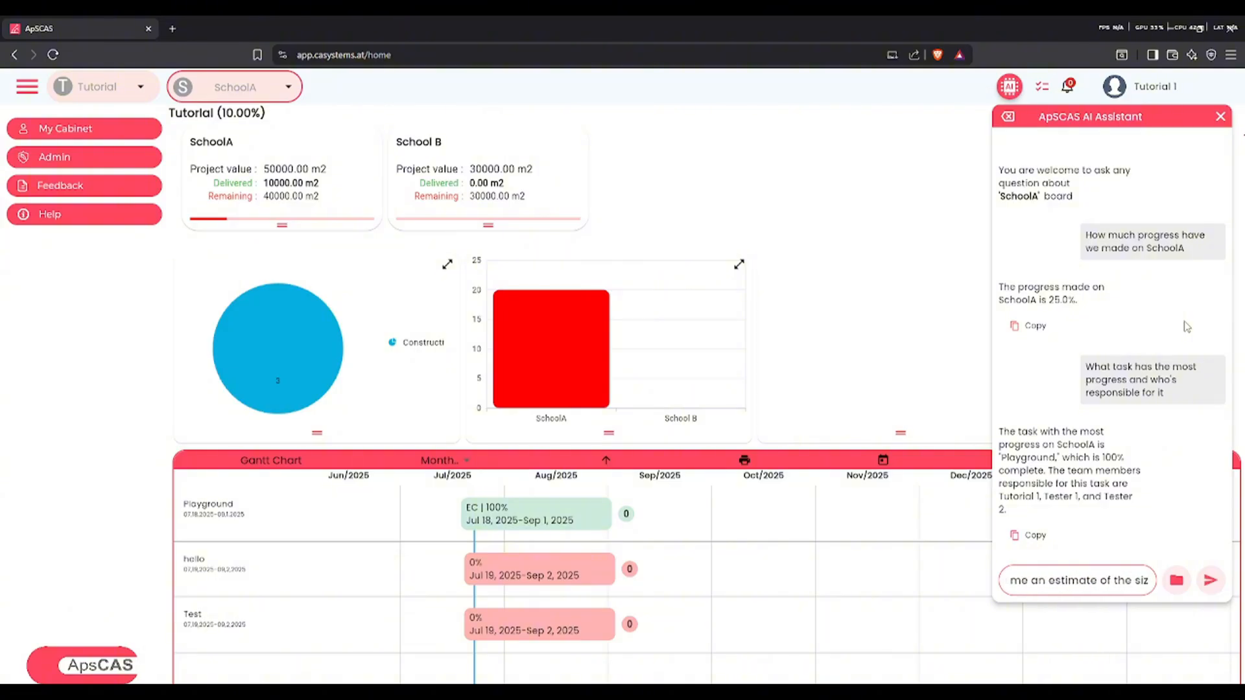
type("e of an average sch")
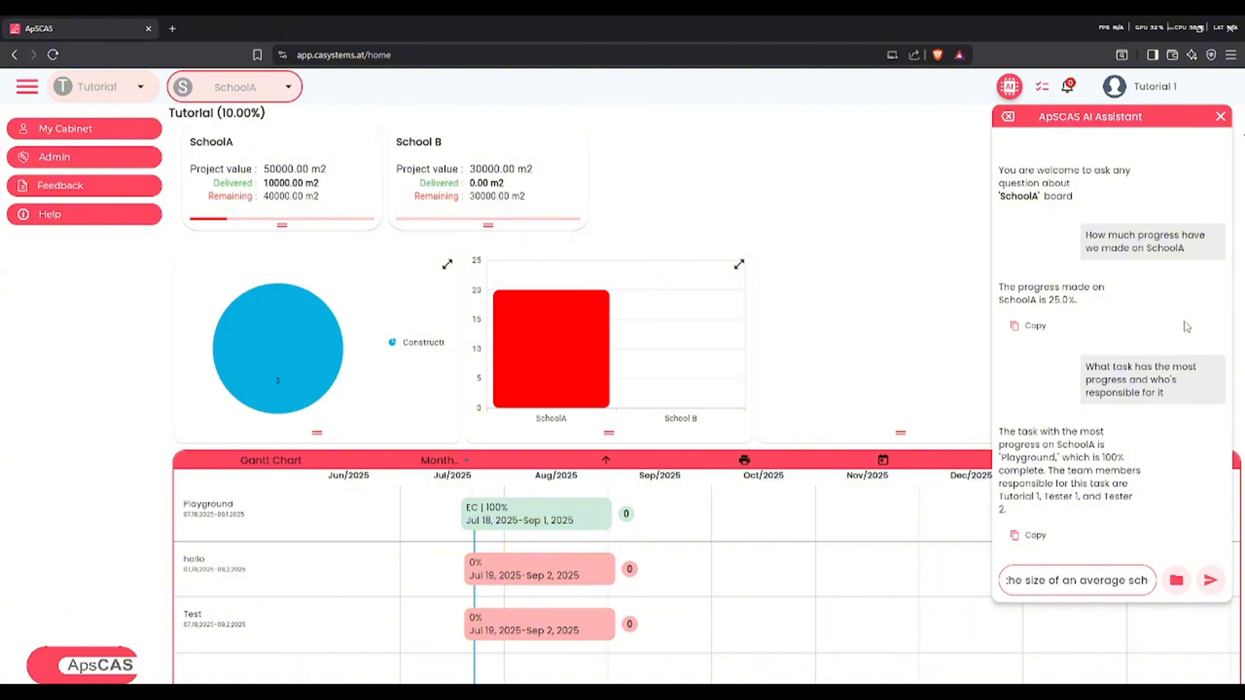
type("ool in Vienna in m2")
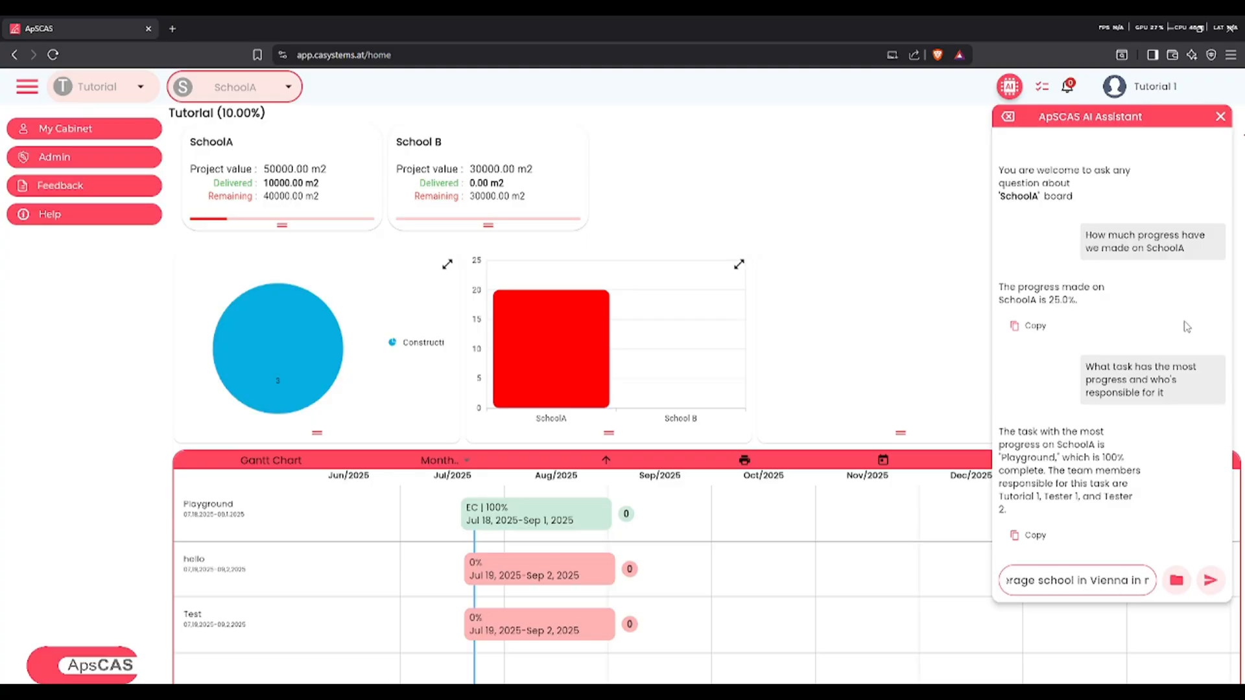
left_click(1210, 580)
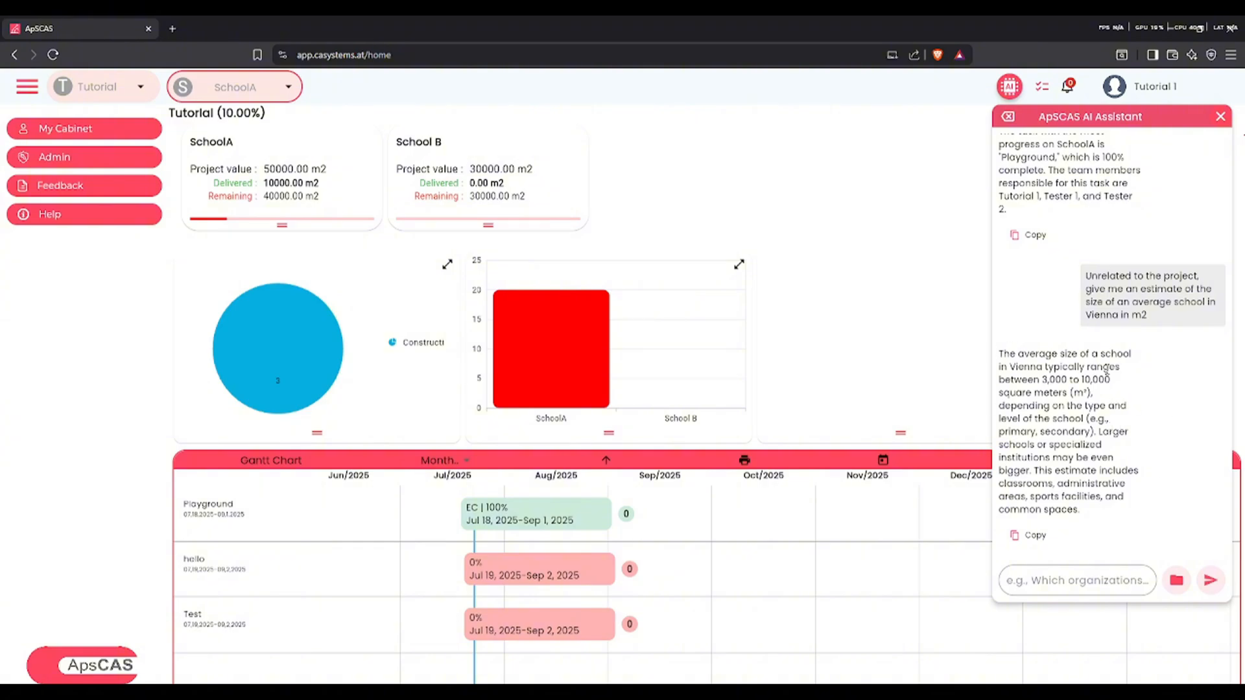
- Attach the BOARD file from the file manager to the AI chat
left_click(1177, 581)
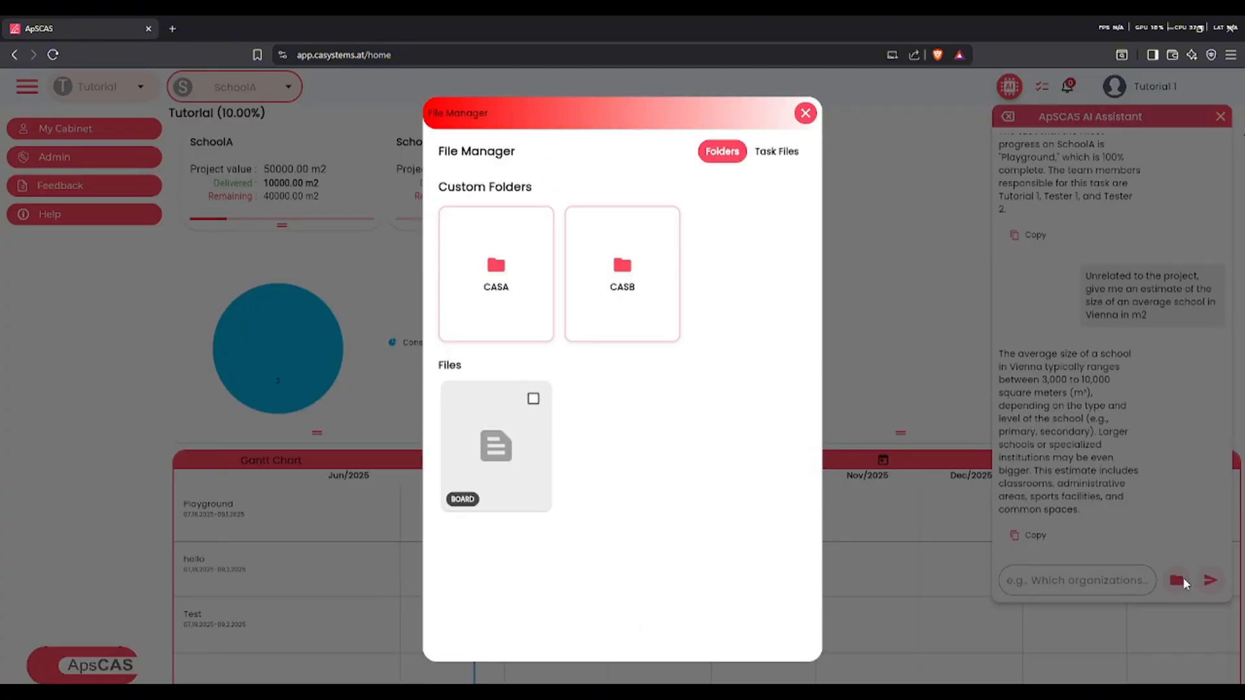
left_click(533, 398)
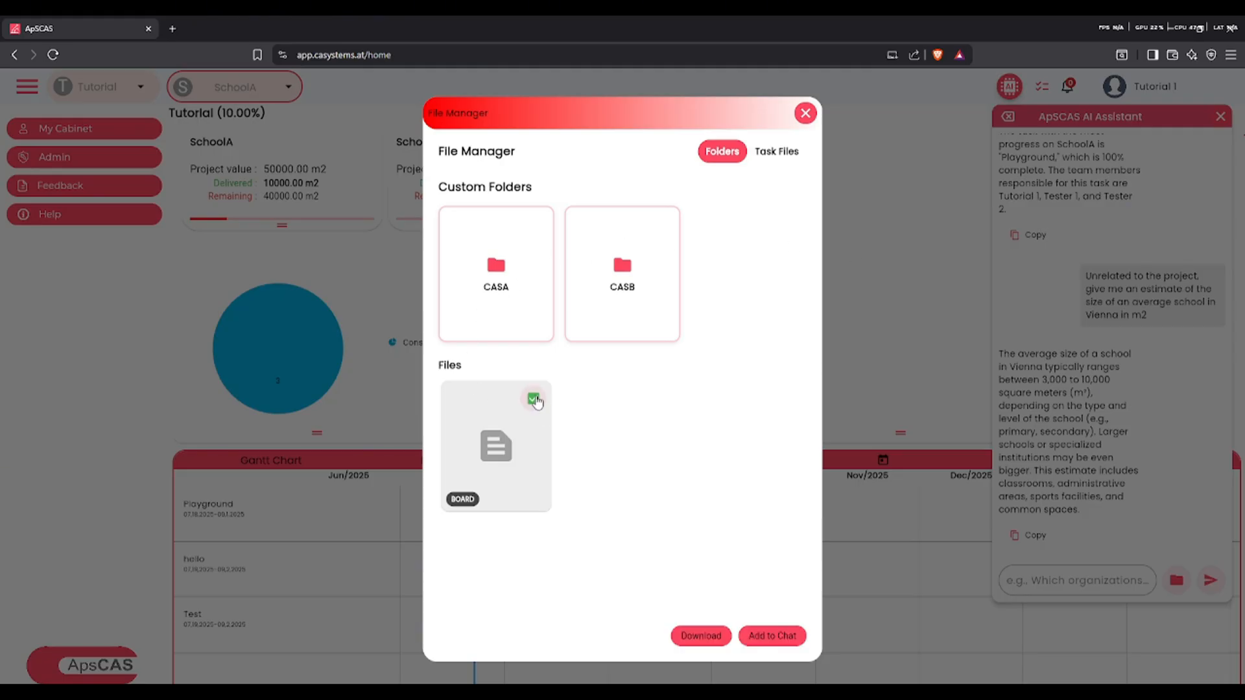
left_click(779, 641)
- Ask 'What does this file entail' and review the assistant's summary
left_click(1100, 583)
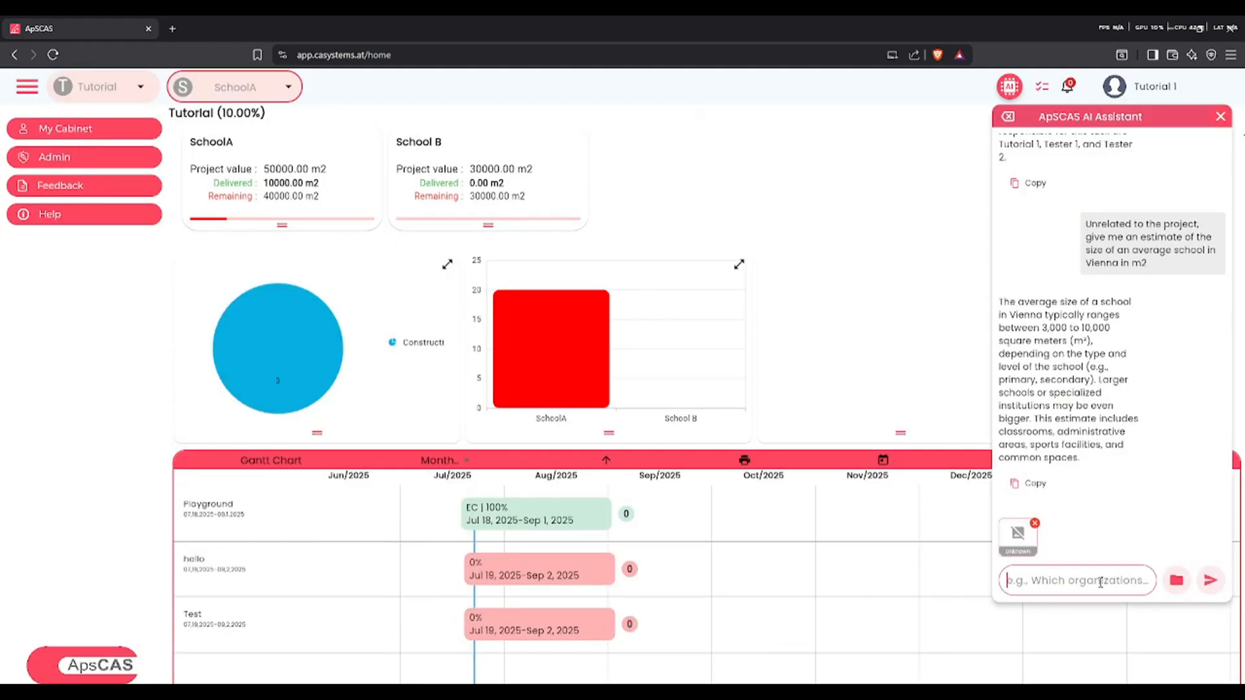
type("What does th")
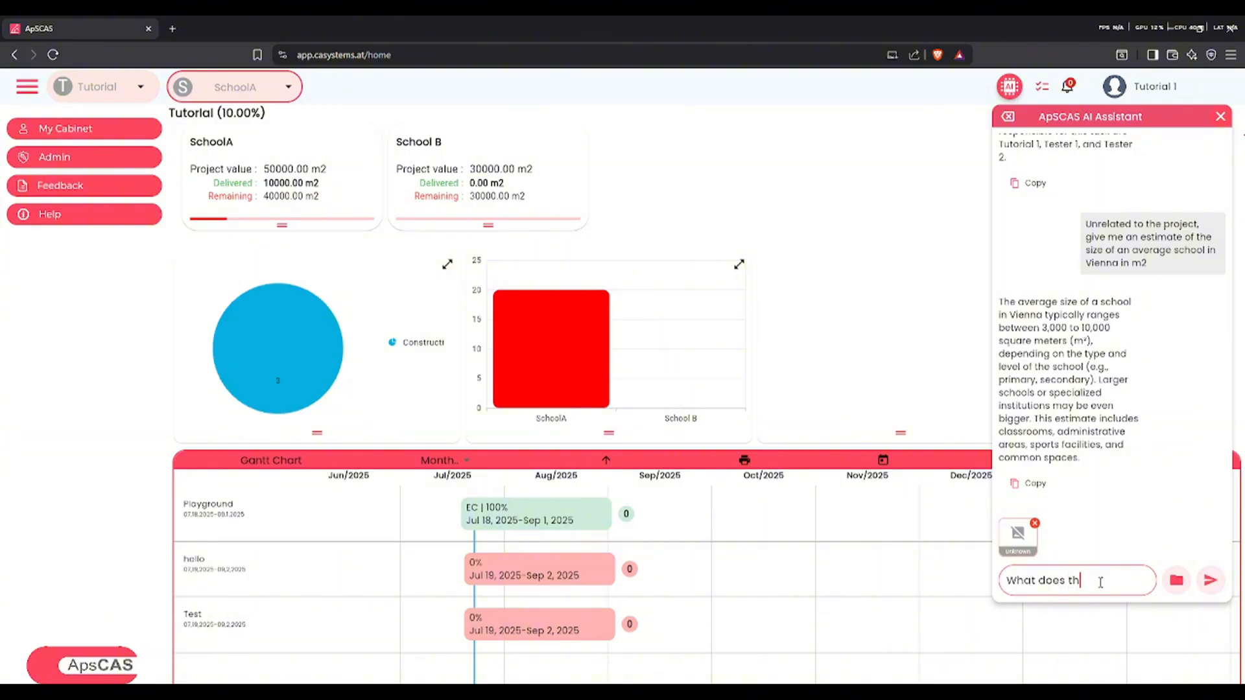
type("is file entail")
key("Return")
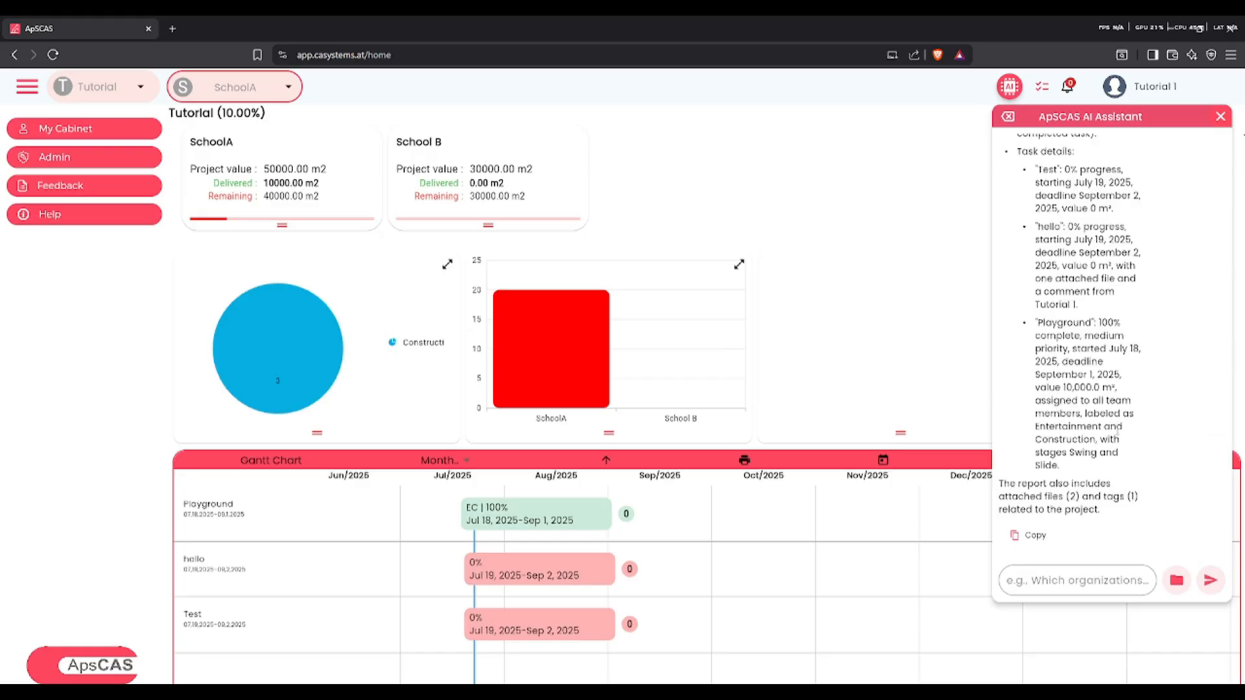
scroll(1048, 402, "up", 6)
scroll(1047, 353, "down", 1)
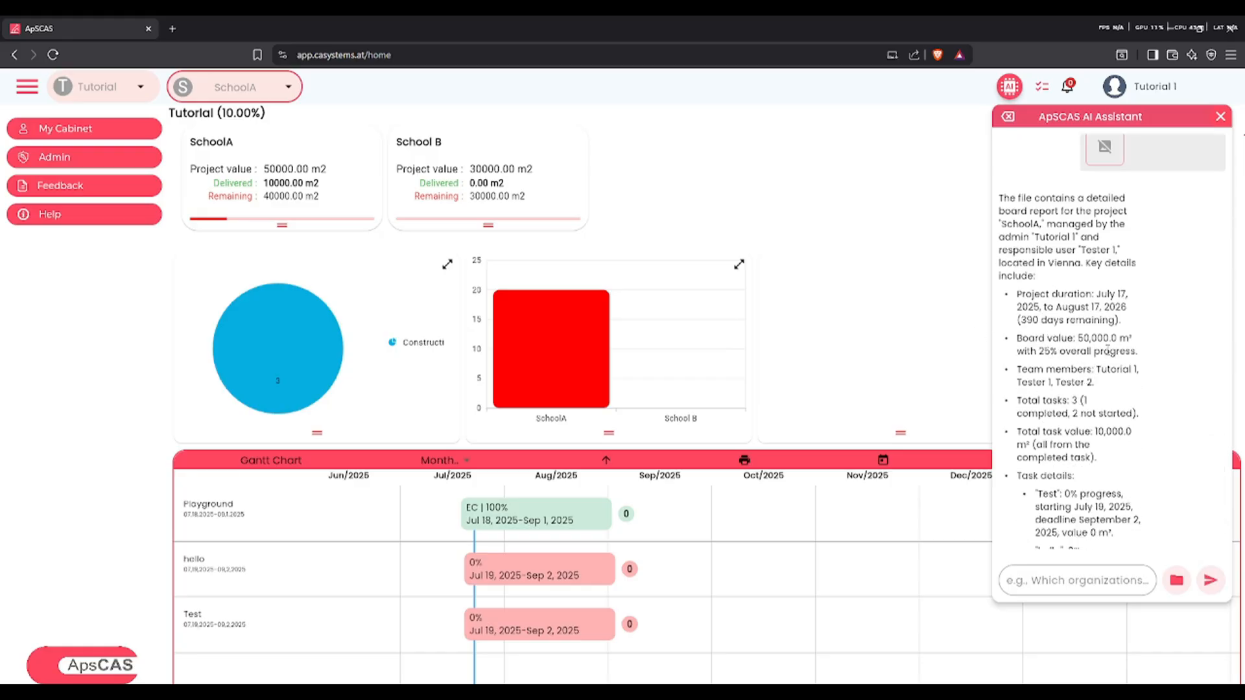
scroll(1139, 258, "down", 5)
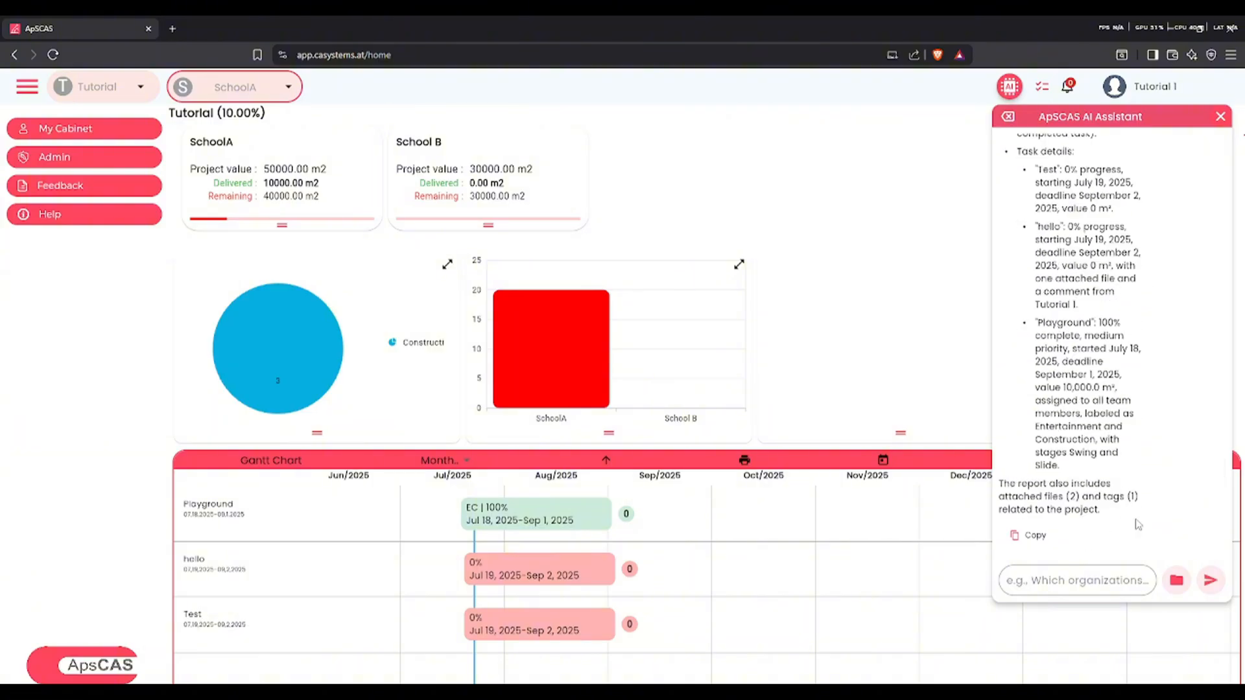
- Close the assistant, add an 'Education' status on the Kanban board, and go back to Desk
left_click(1006, 118)
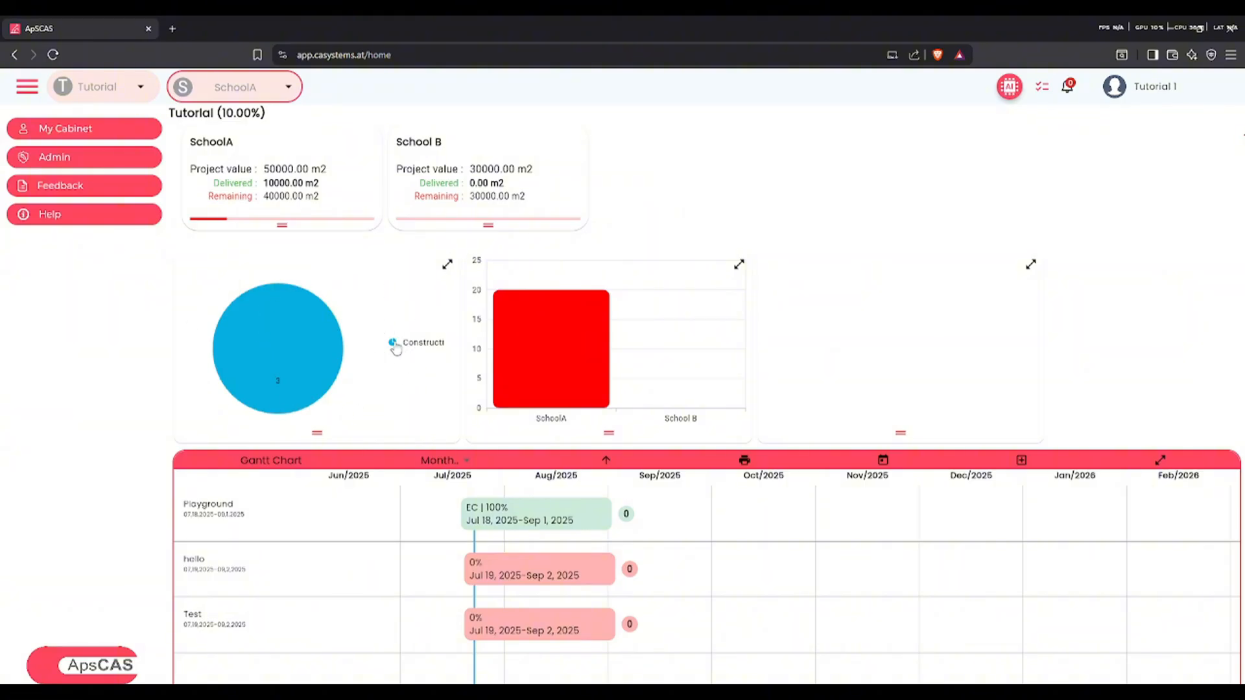
left_click(123, 128)
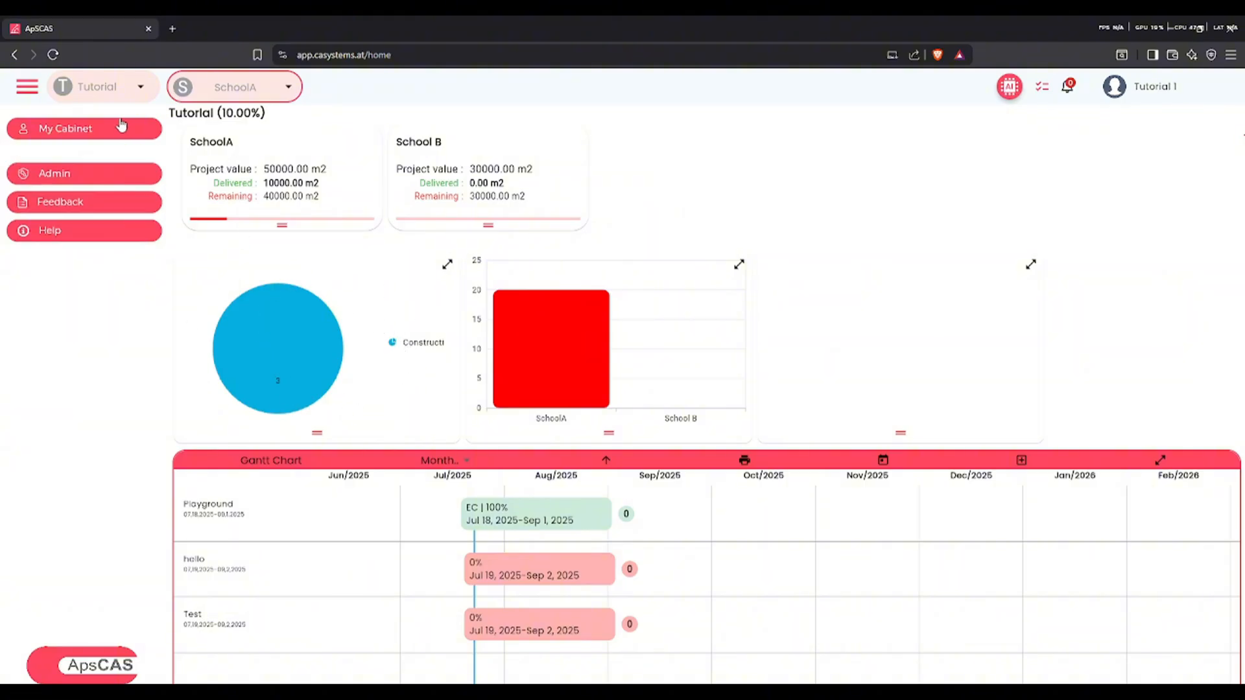
left_click(114, 208)
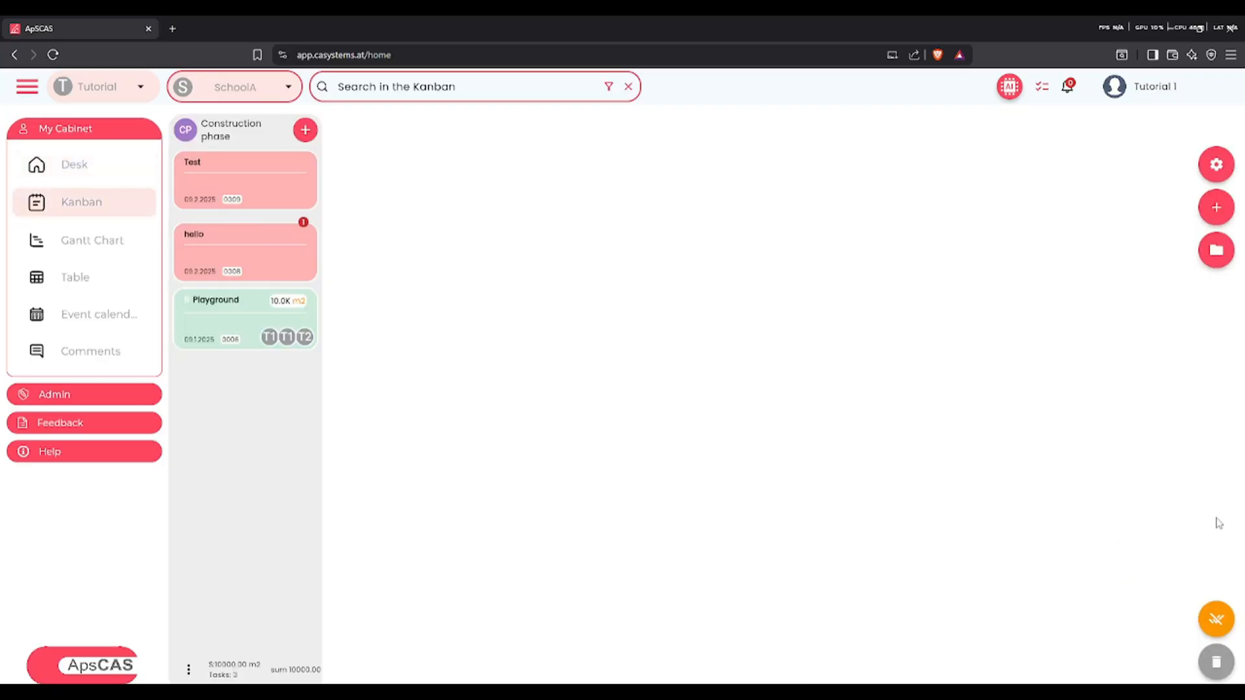
left_click(1216, 206)
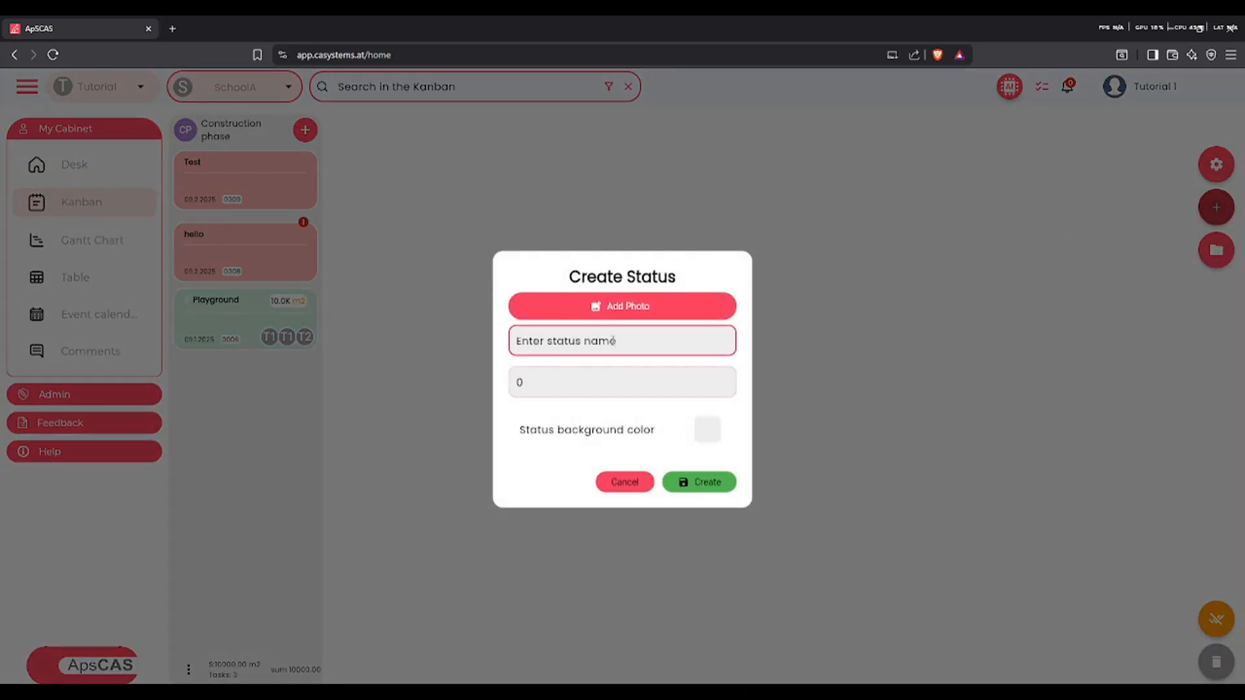
left_click(613, 340)
type("Educartion")
left_click(704, 485)
left_click(101, 166)
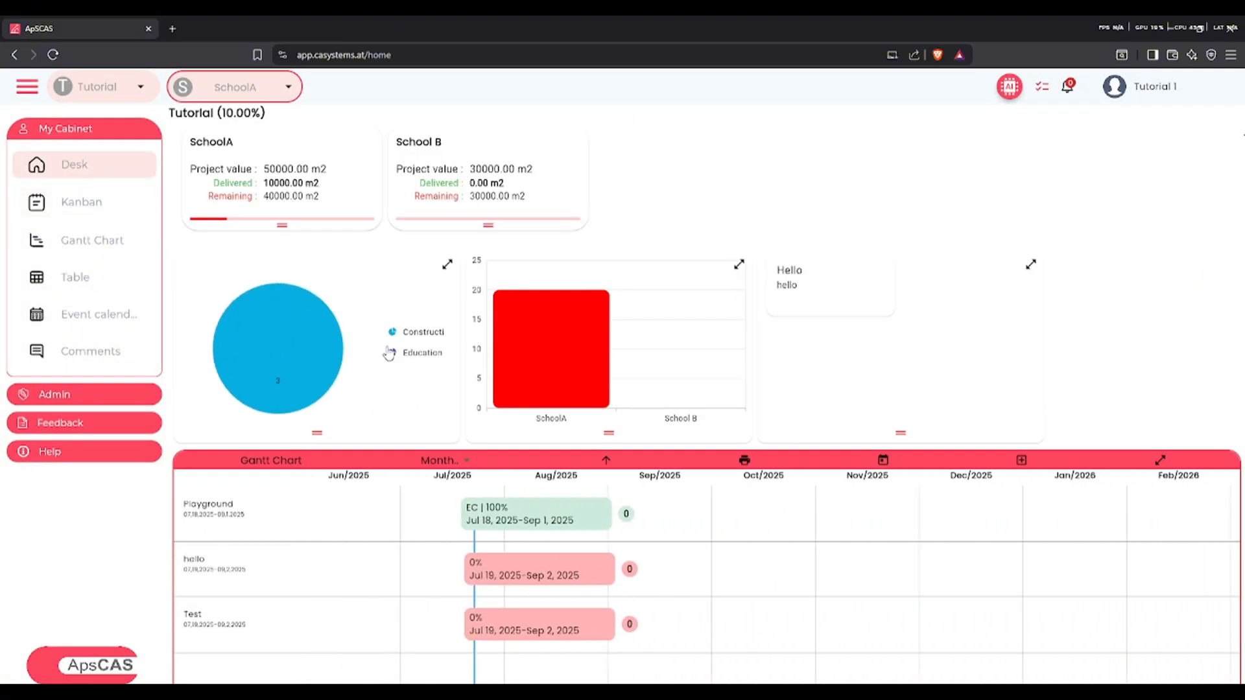
- Create a task titled 'Task' in the Kanban Education column, then return to Desk
left_click(85, 202)
left_click(460, 130)
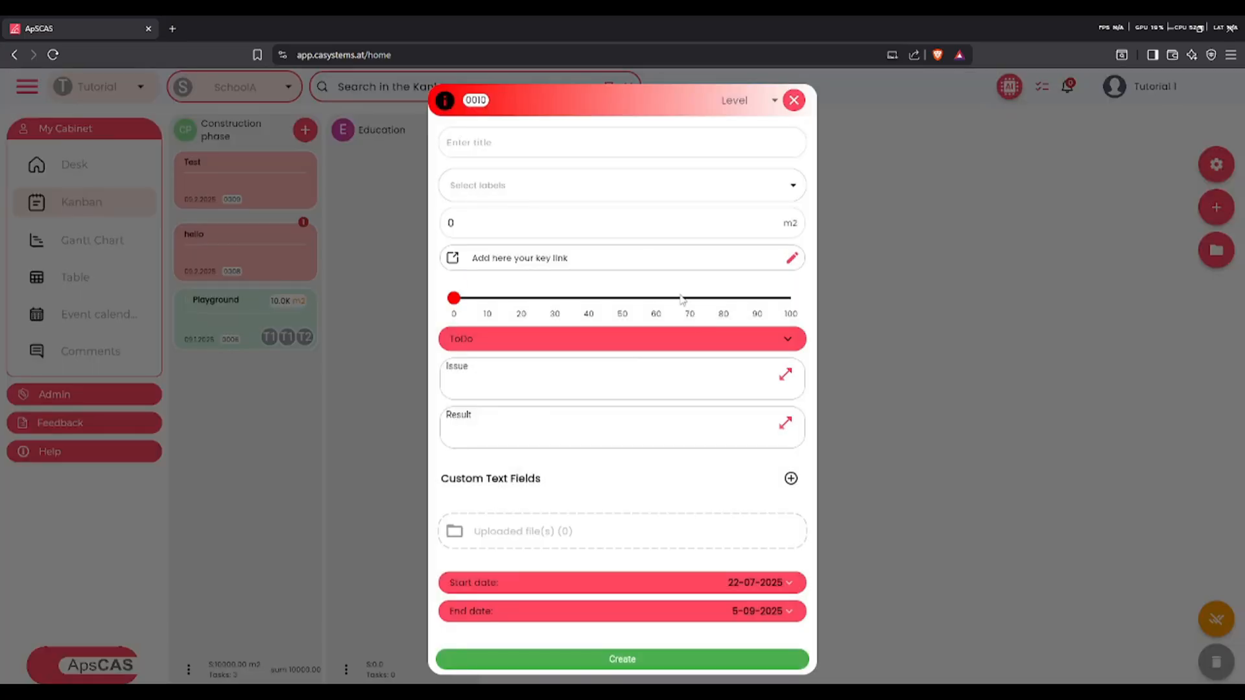
left_click(521, 155)
type("Task")
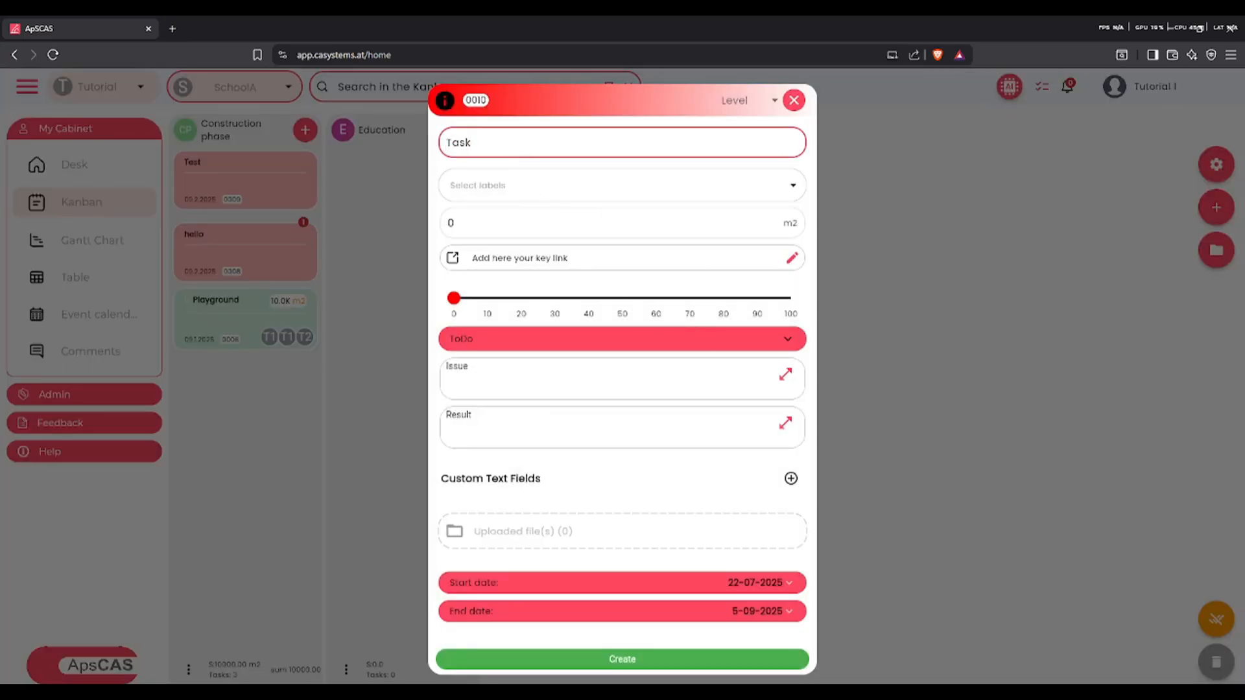
left_click(675, 662)
left_click(115, 166)
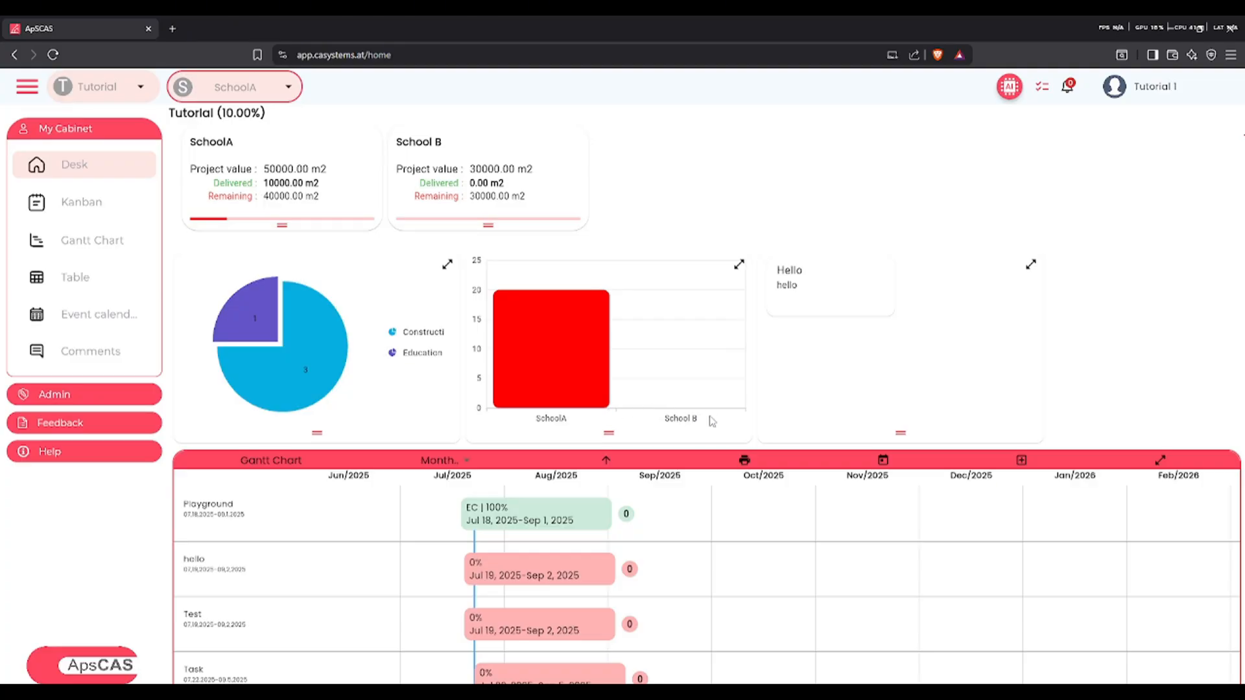
left_click(1030, 265)
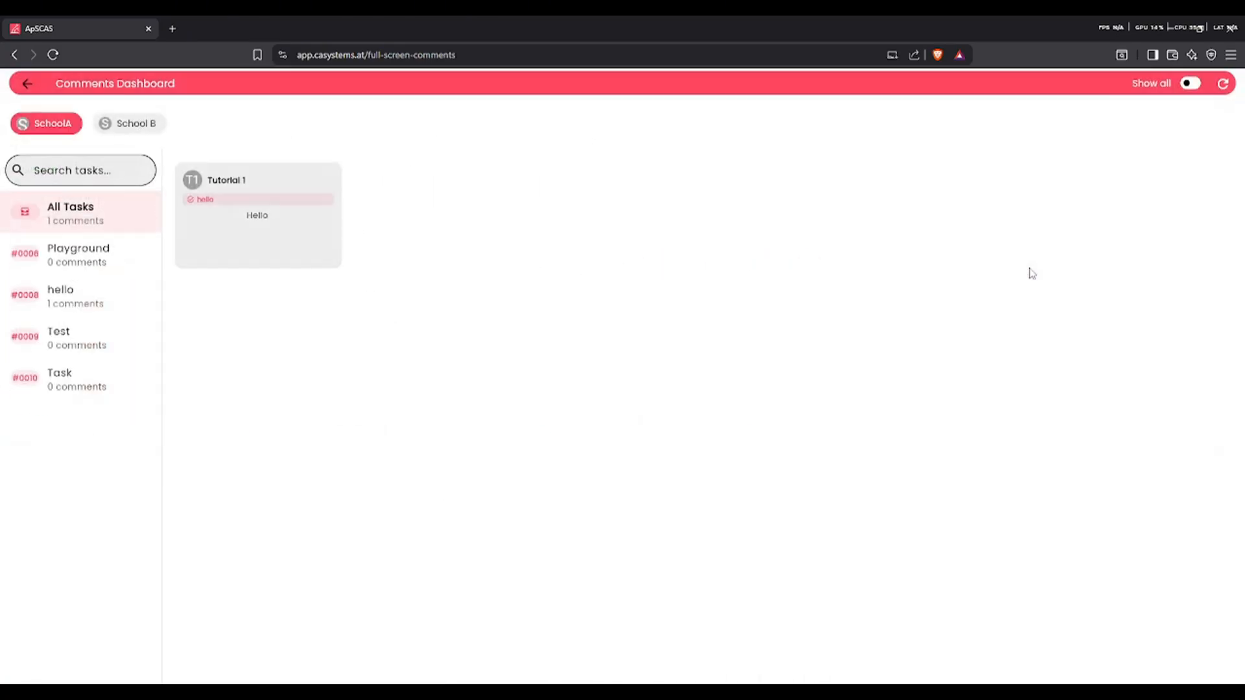
left_click(24, 83)
scroll(491, 327, "down", 1)
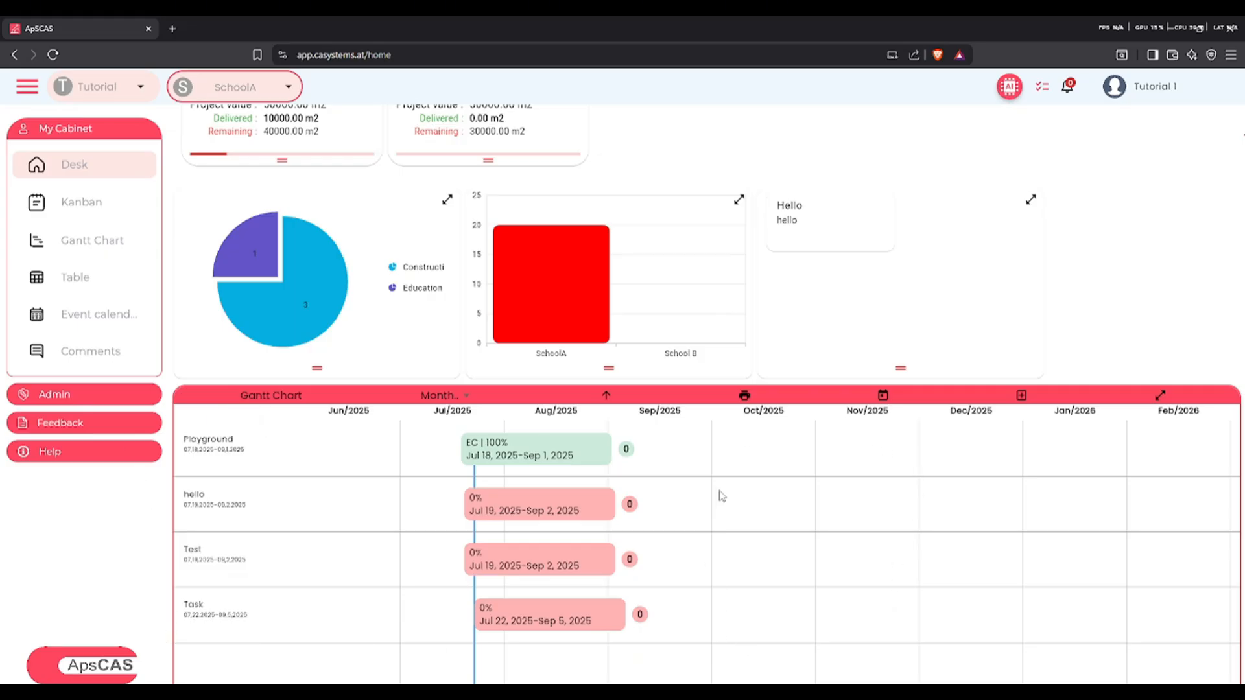
scroll(720, 495, "up", 1)
left_click(1068, 87)
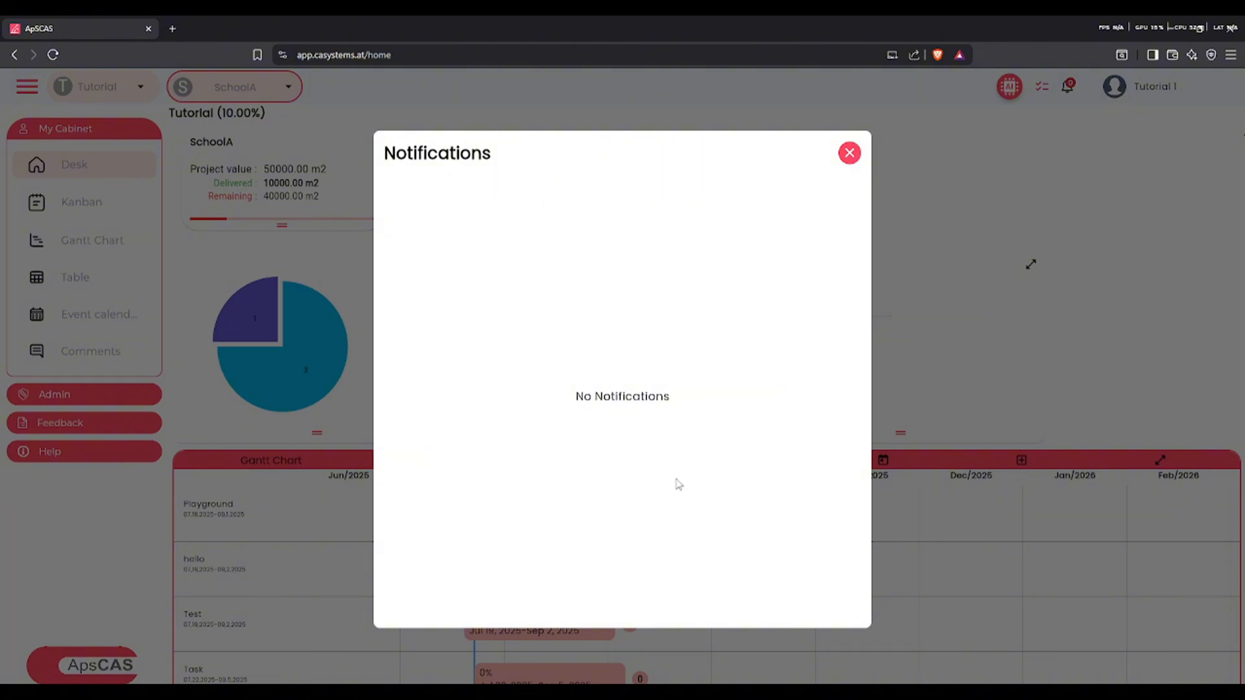
left_click(851, 154)
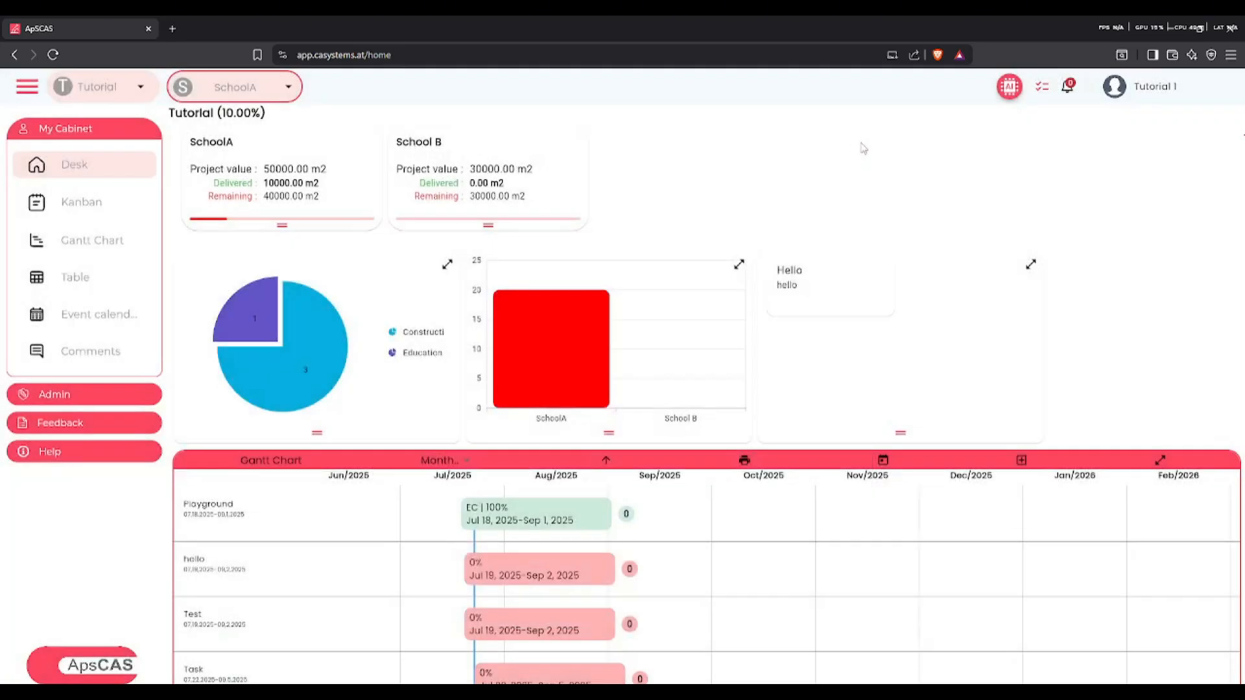
left_click(68, 430)
- Open the Feedback form, then Help, which loads the ApsCAS product site in a new tab
left_click(83, 459)
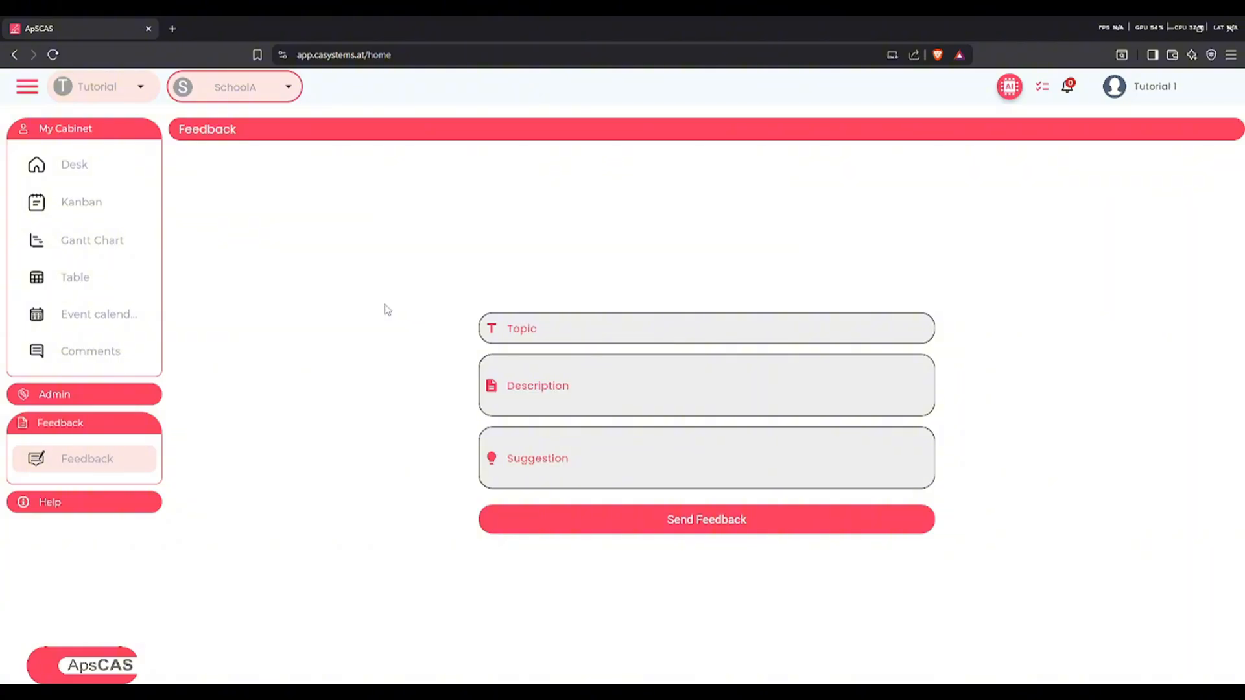
left_click(105, 423)
left_click(109, 451)
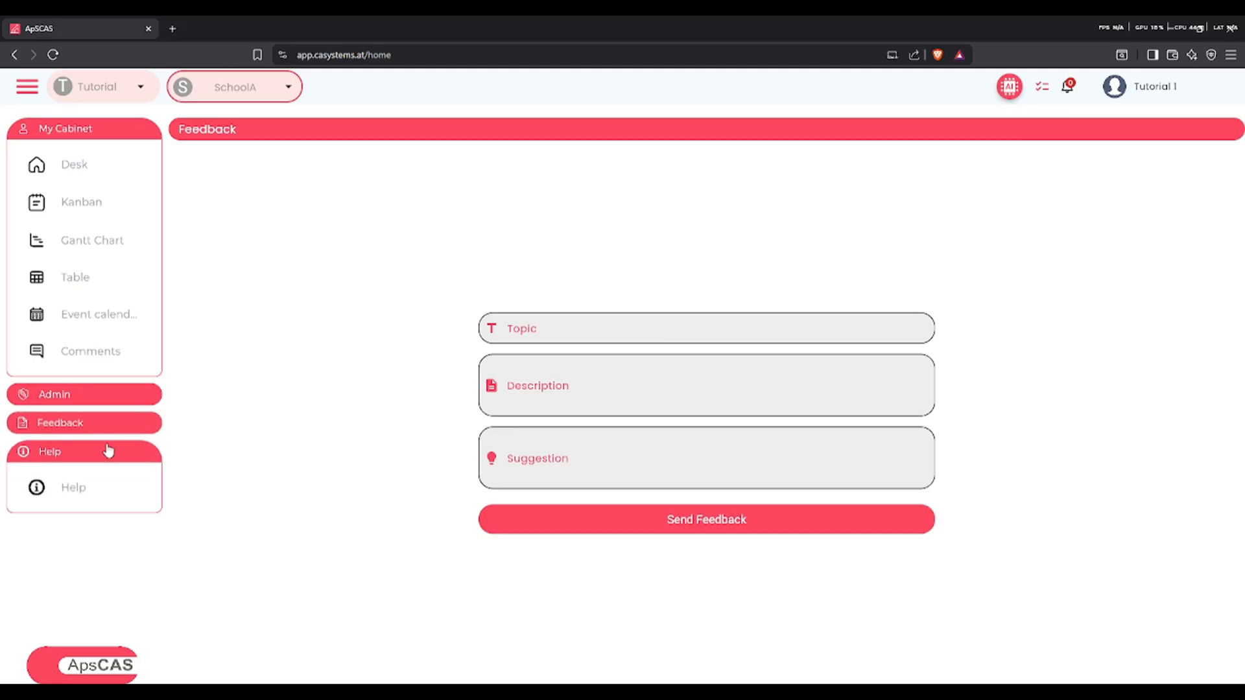
left_click(83, 489)
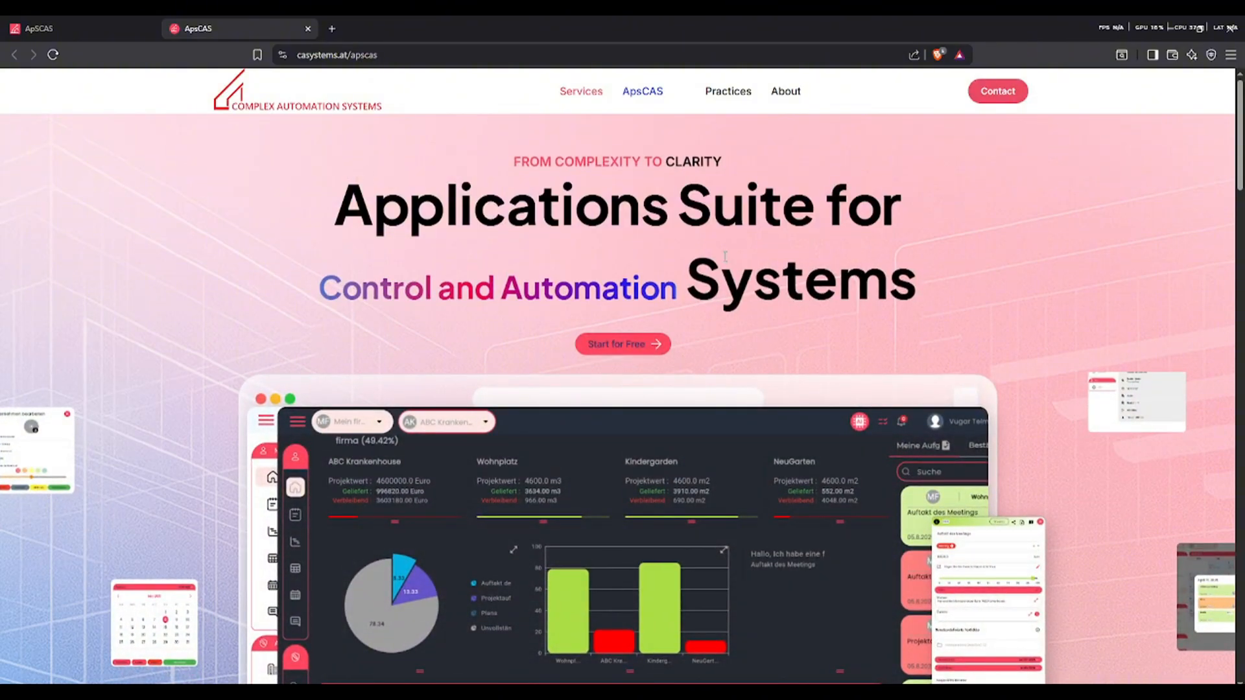
- View the CAS website's Contact page, then switch back to the ApsCAS Desk dashboard
left_click(1009, 92)
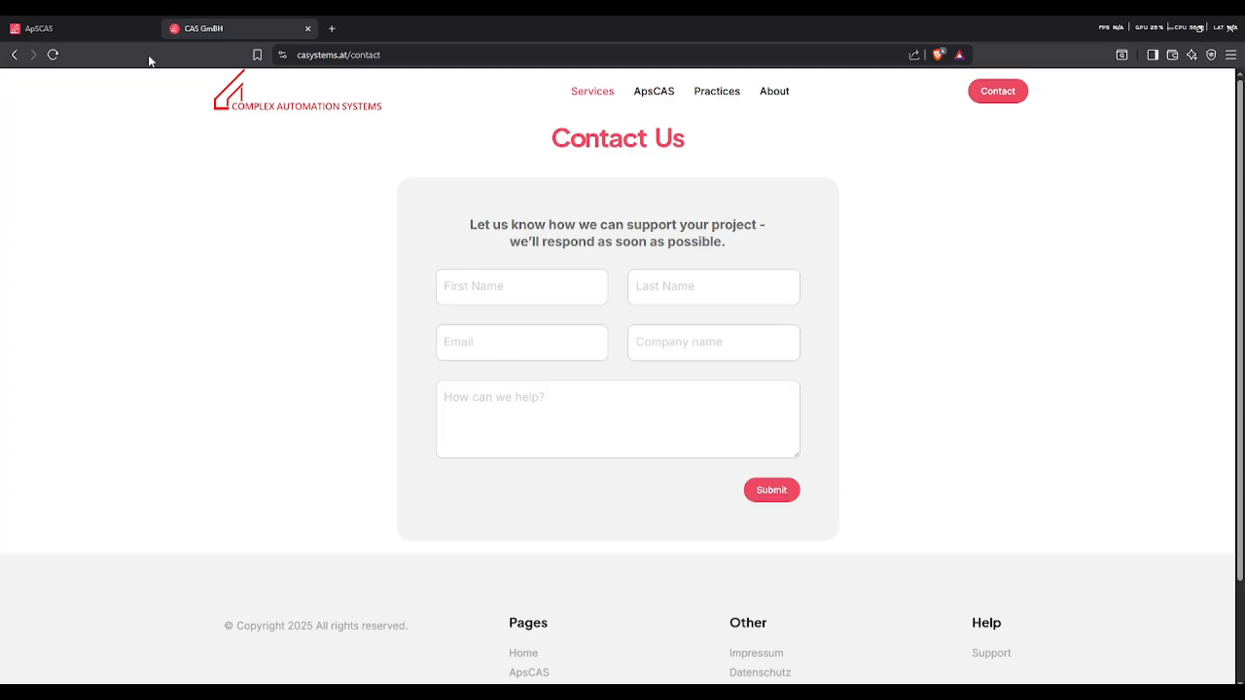
left_click(132, 31)
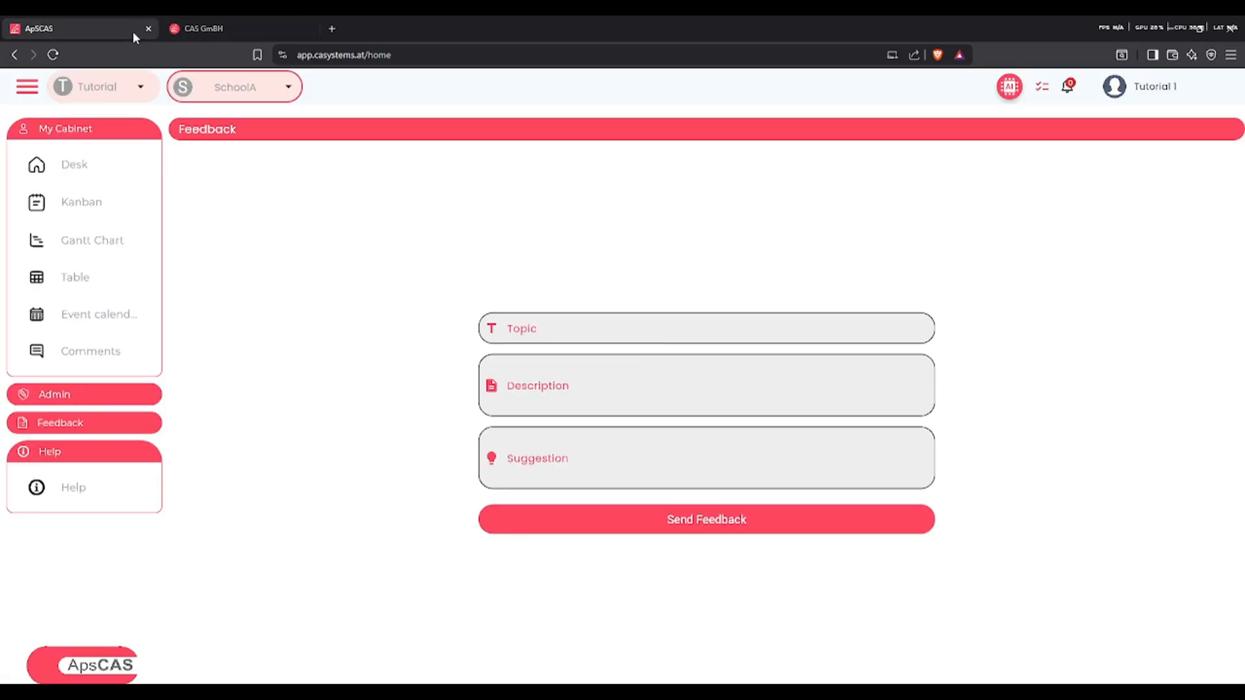
left_click(126, 164)
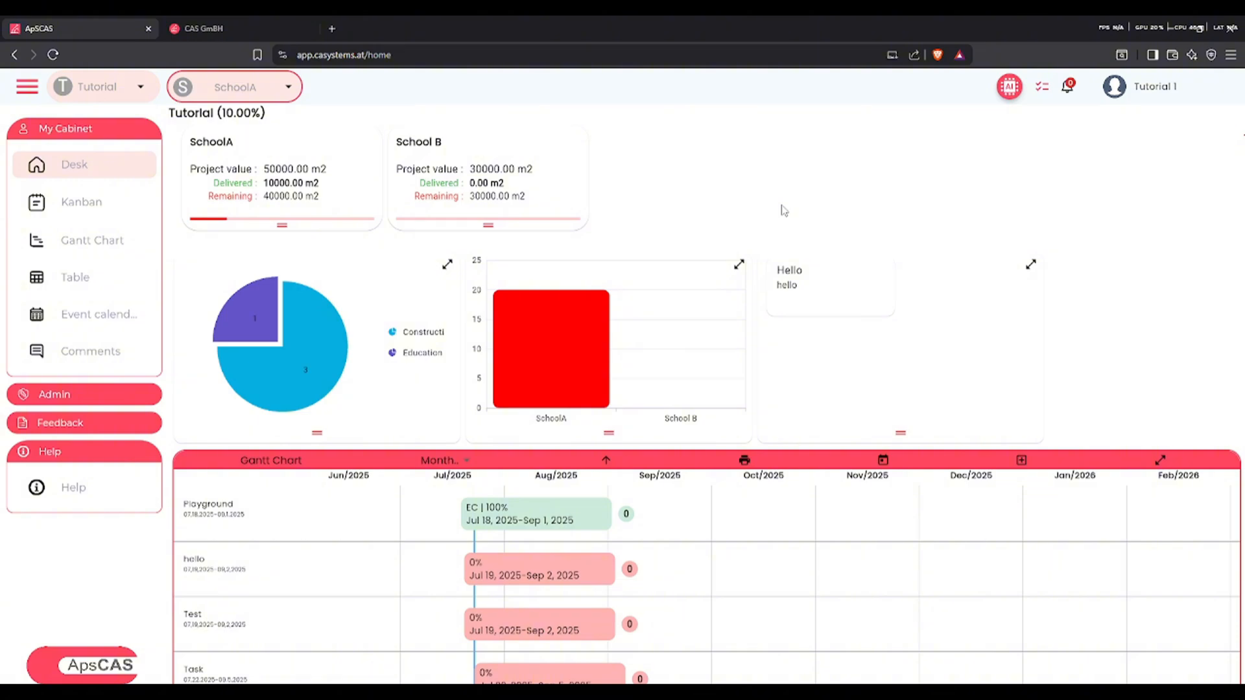